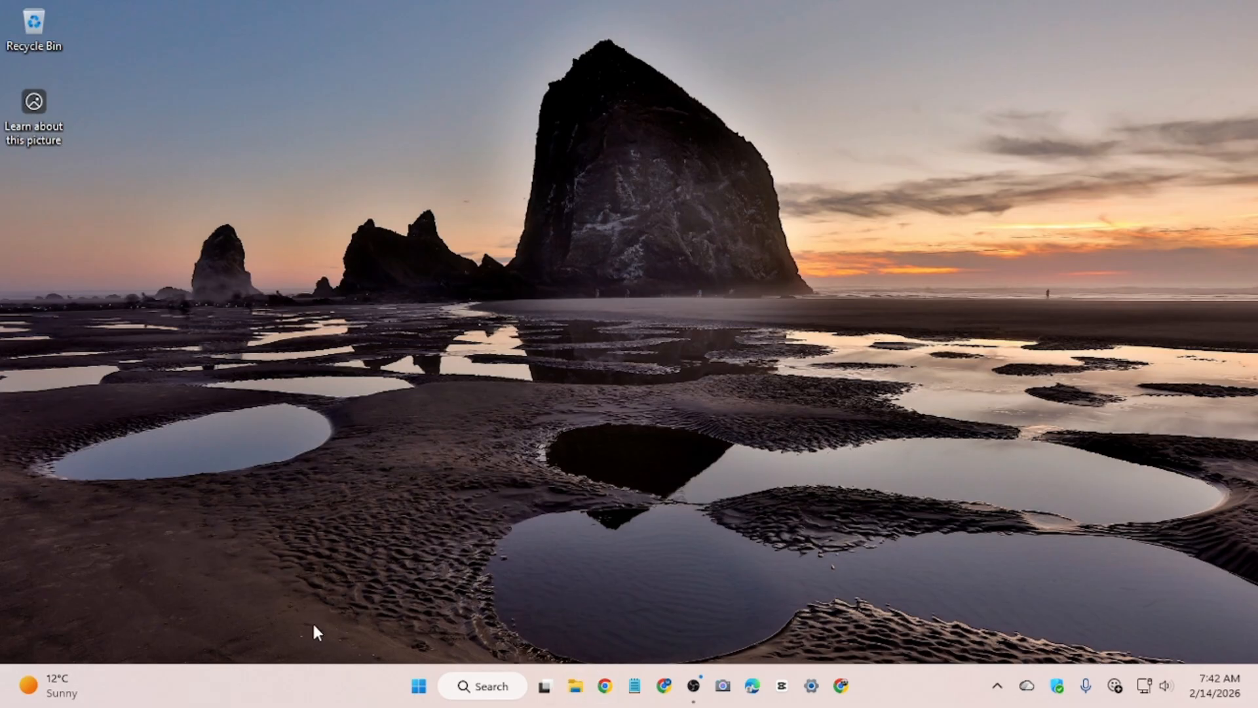
pyautogui.scroll(-3, 81, 403)
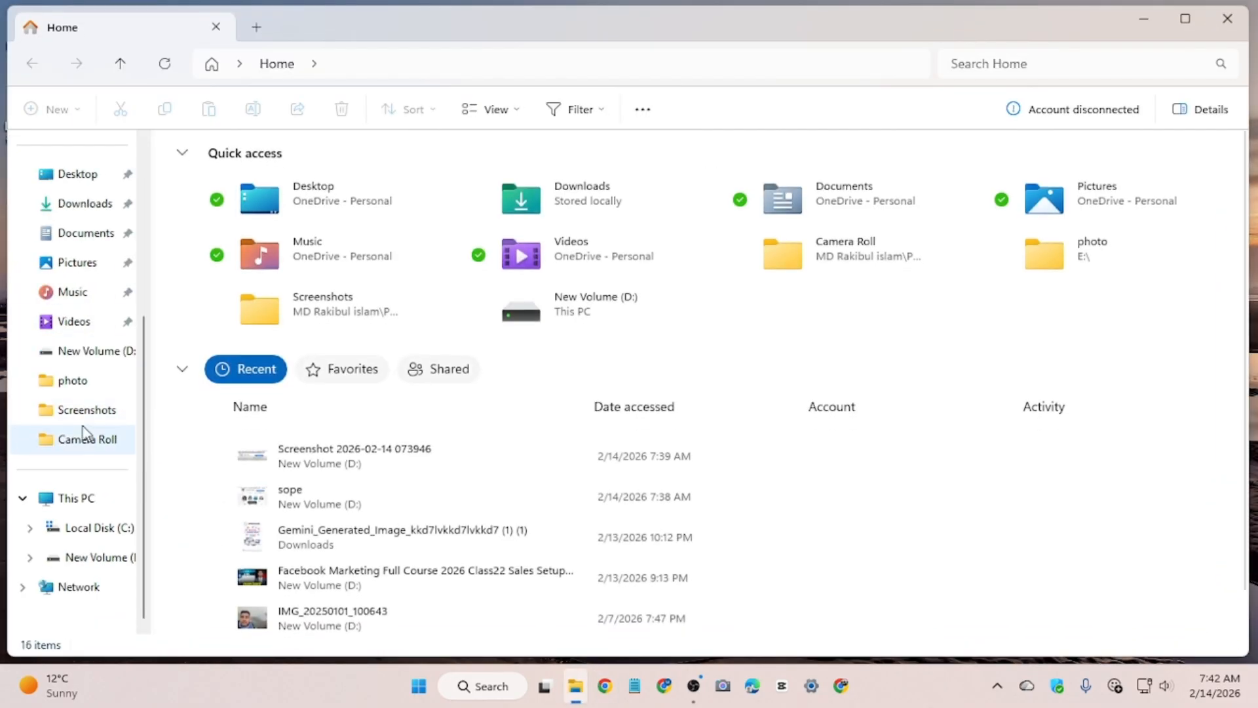
pyautogui.click(312, 460)
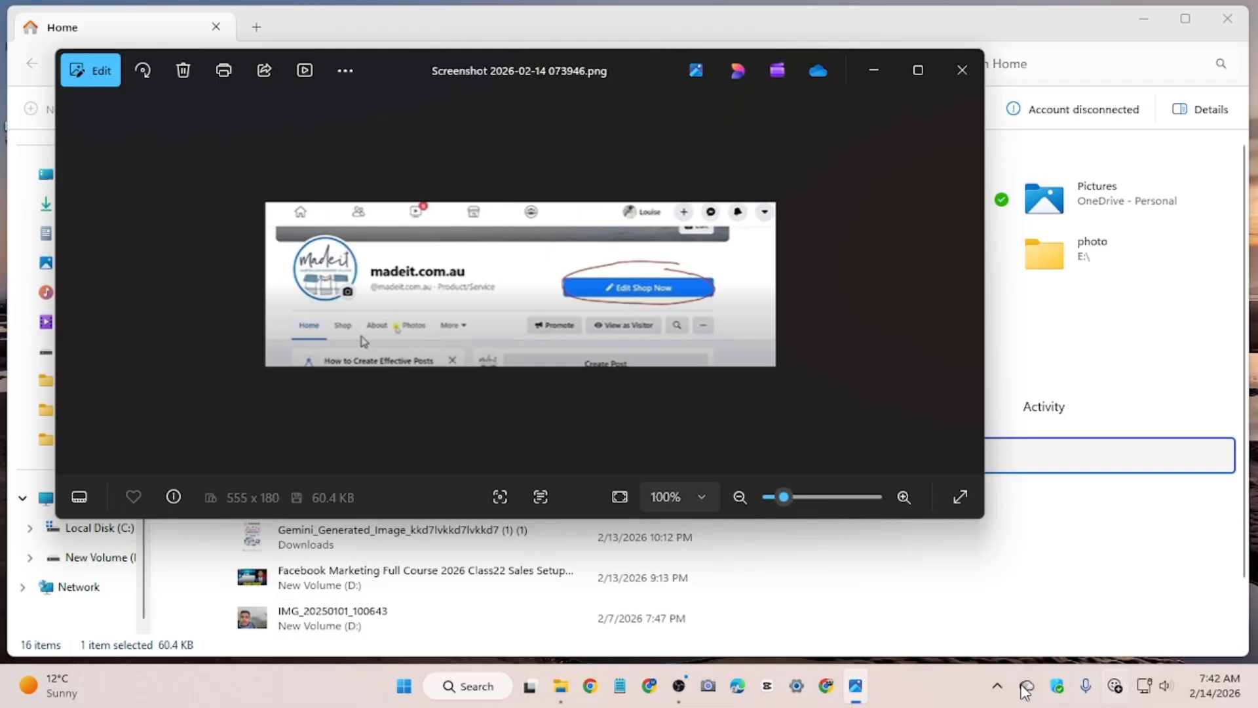
pyautogui.click(921, 77)
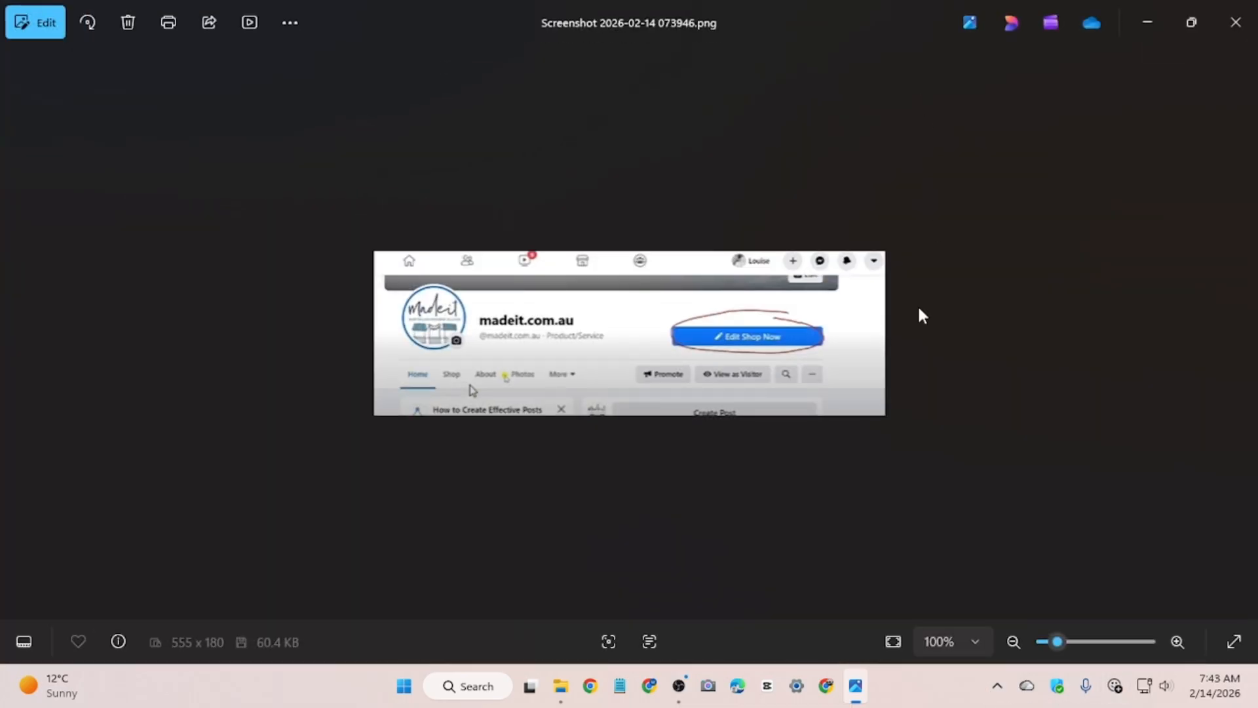
pyautogui.scroll(4, 684, 423)
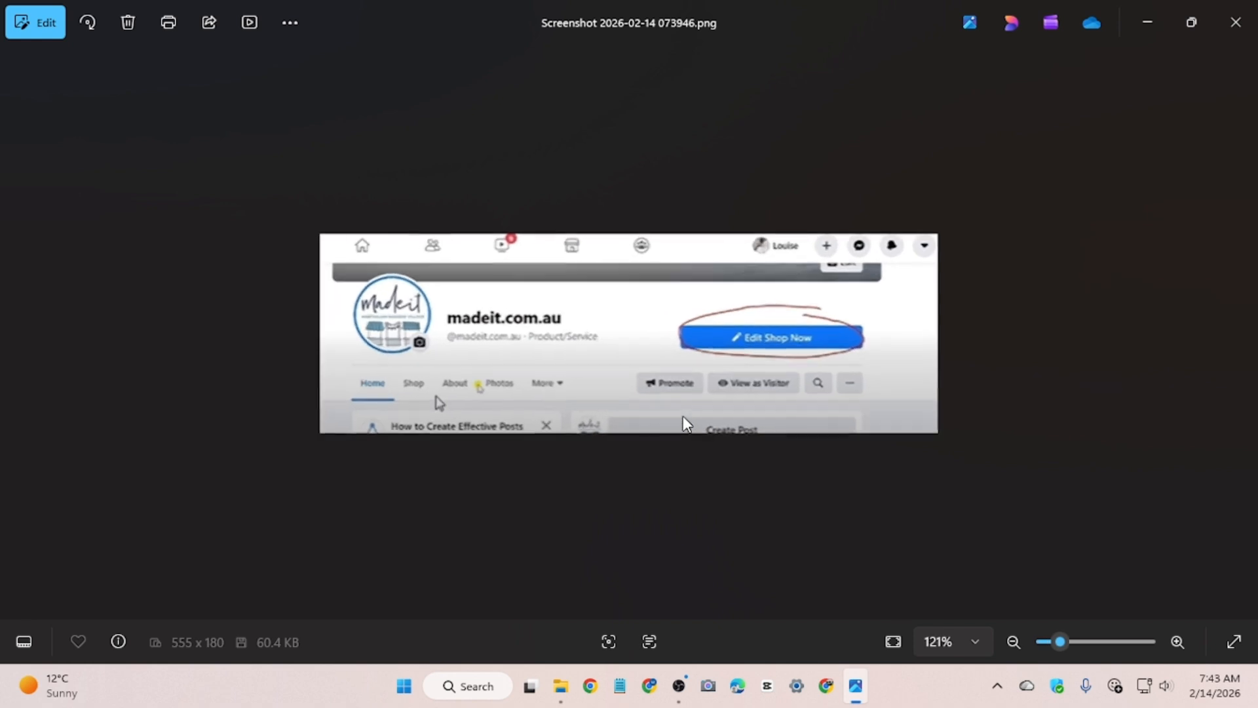
pyautogui.click(998, 686)
pyautogui.click(923, 629)
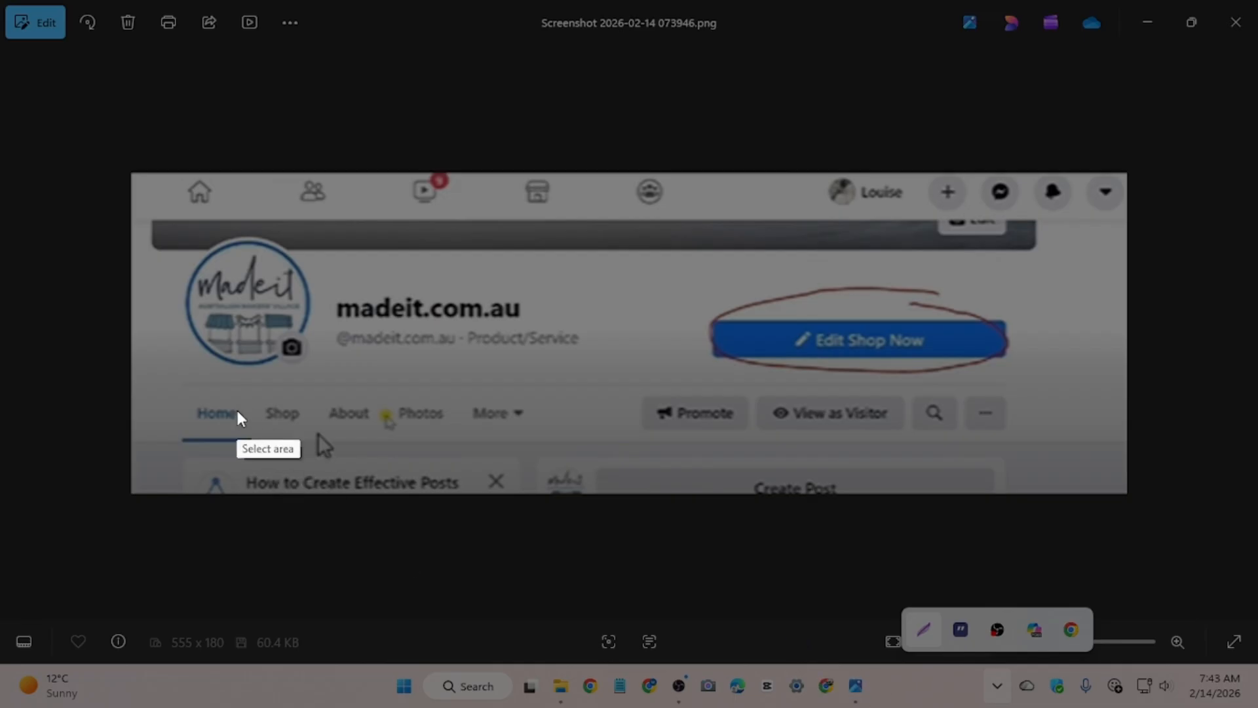
pyautogui.moveTo(246, 388); pyautogui.dragTo(317, 442)
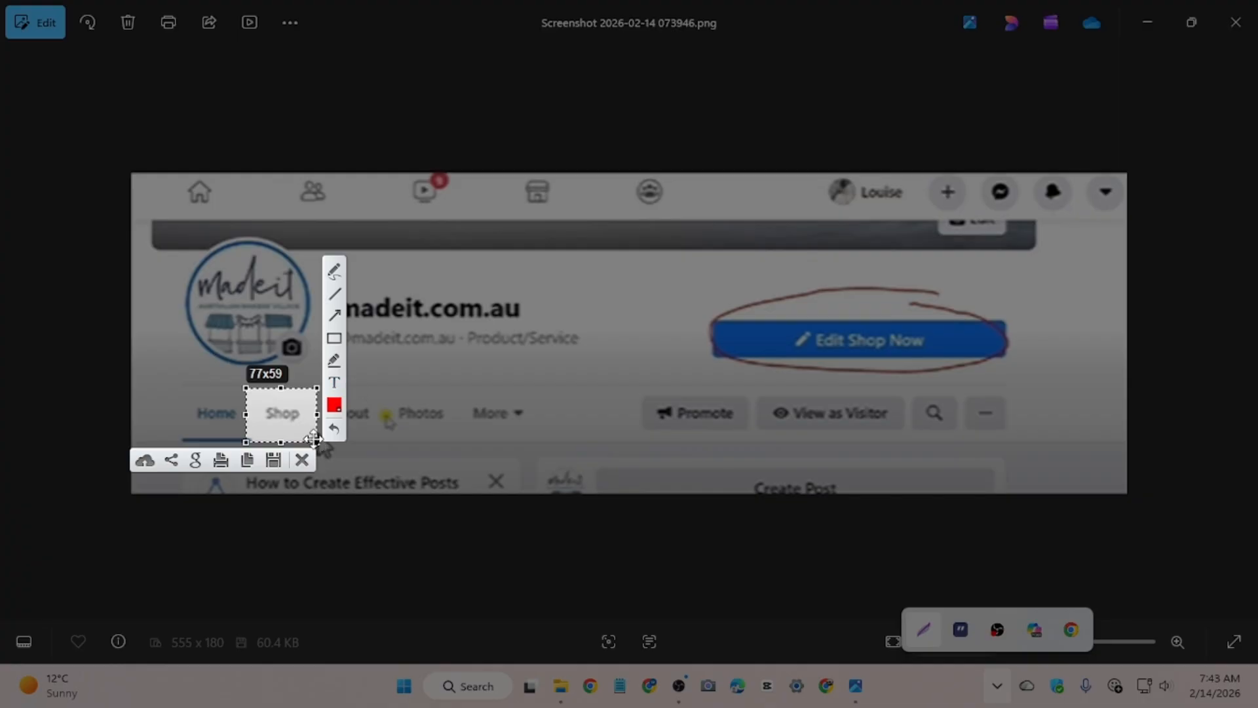
pyautogui.click(301, 459)
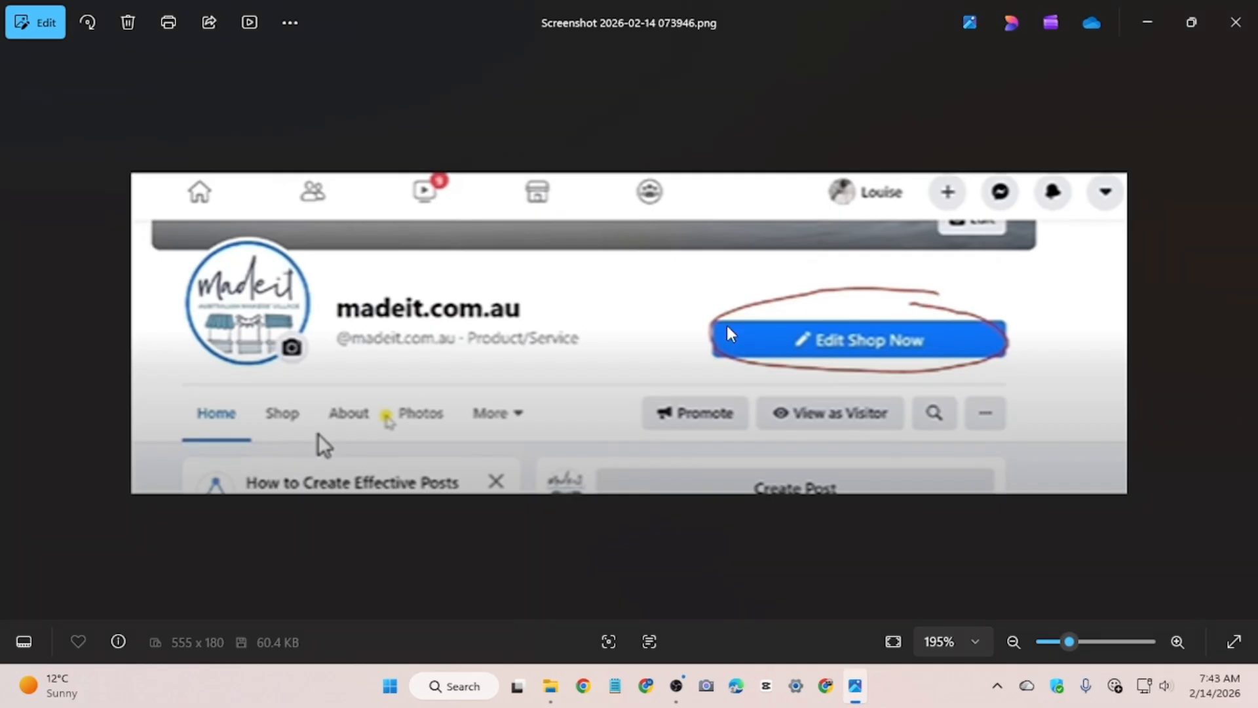
# - Examine the shop products in the recent image sope, closing the current image first and the image and File Explorer when done
pyautogui.click(1227, 33)
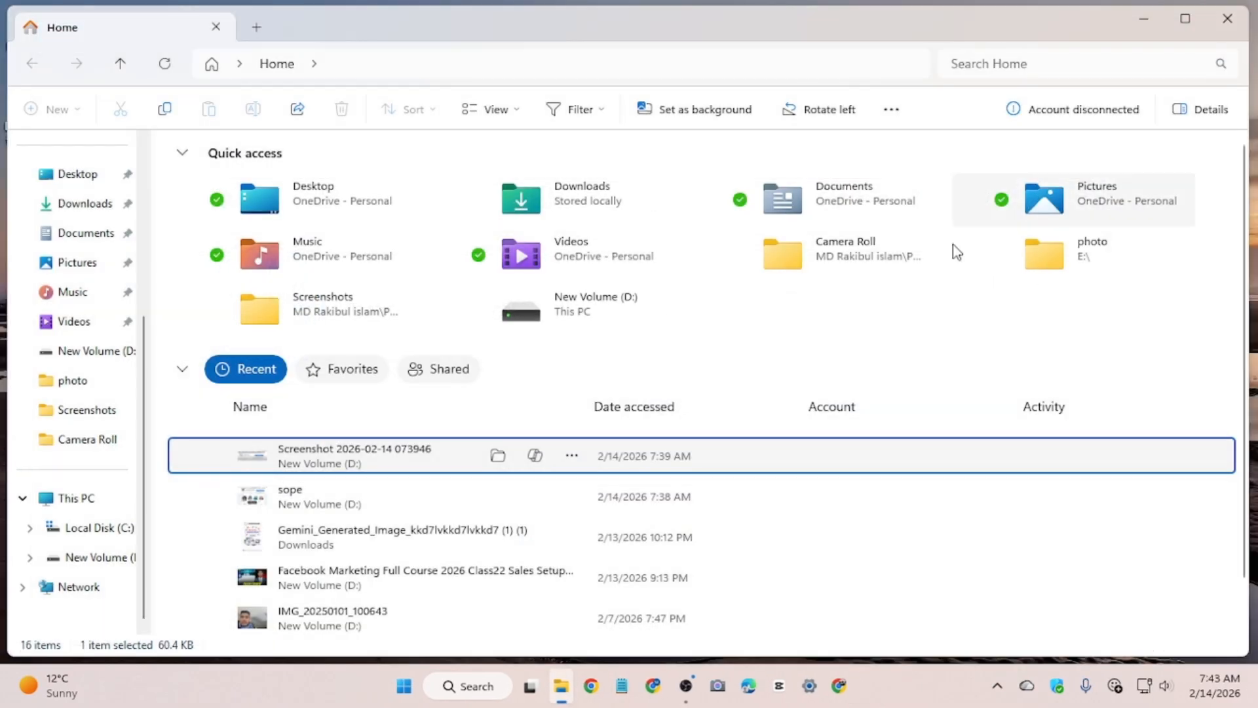
pyautogui.doubleClick(371, 510)
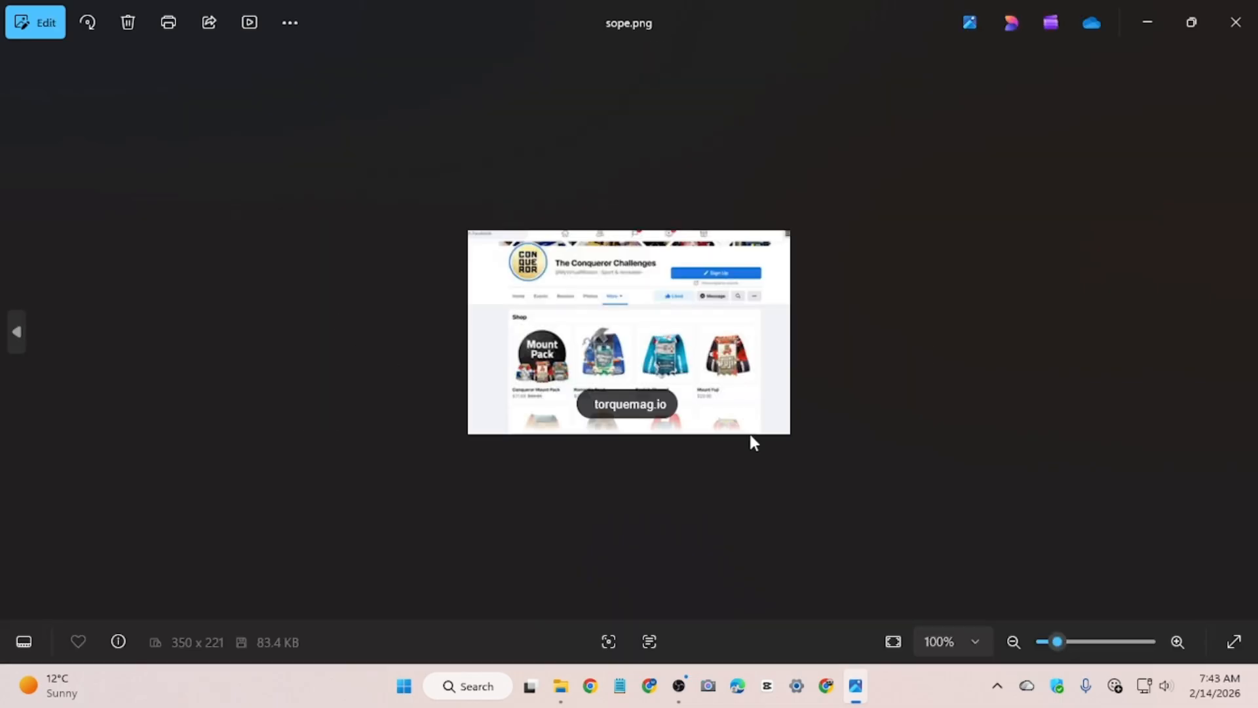
pyautogui.scroll(3, 753, 449)
pyautogui.scroll(2, 756, 448)
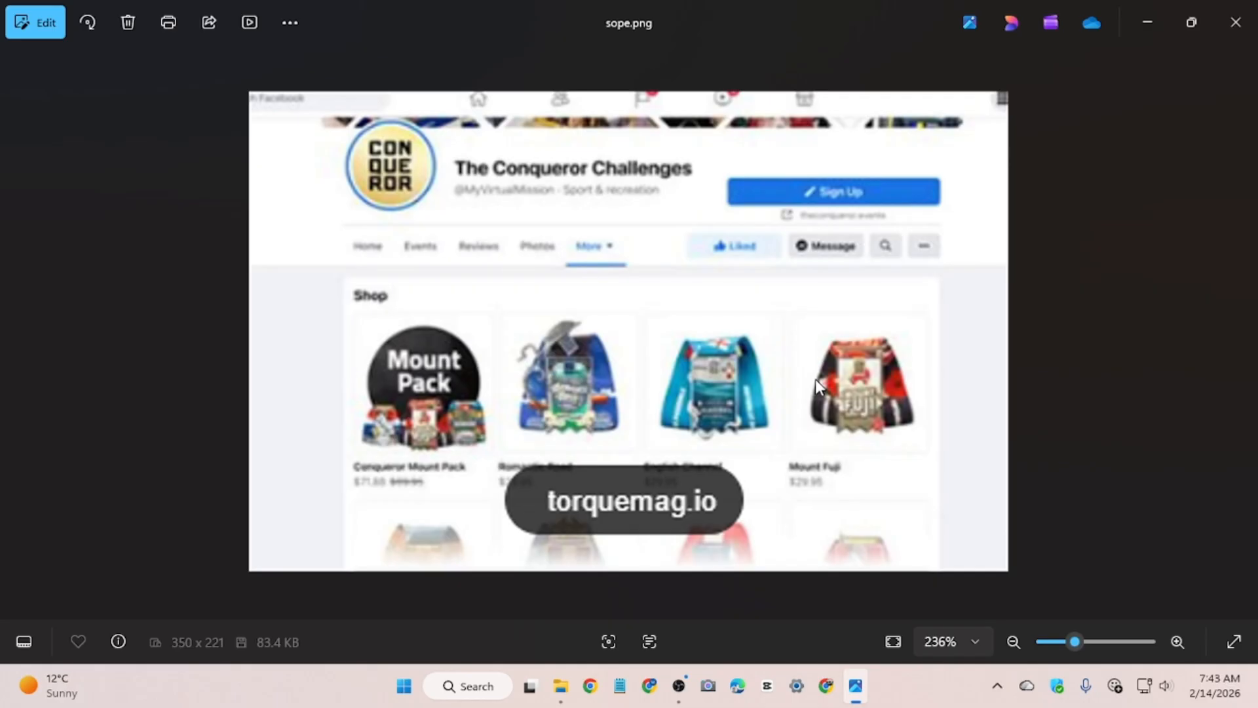
pyautogui.click(1236, 22)
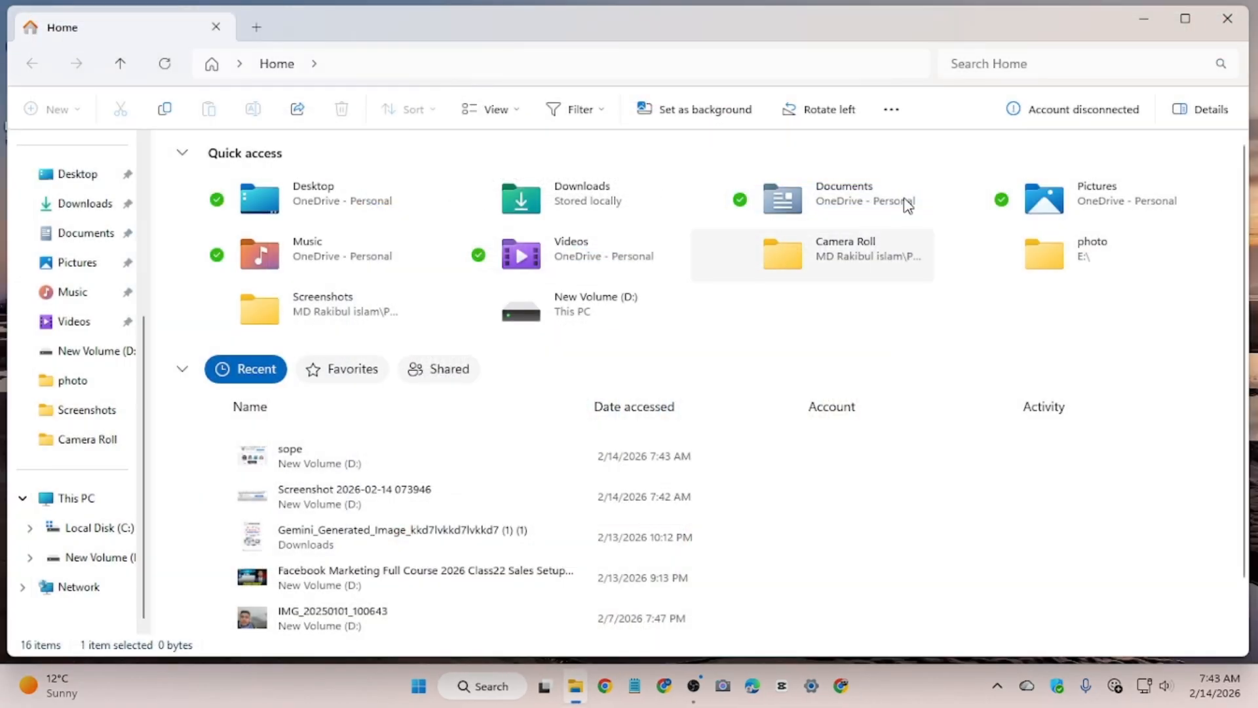
pyautogui.click(1227, 19)
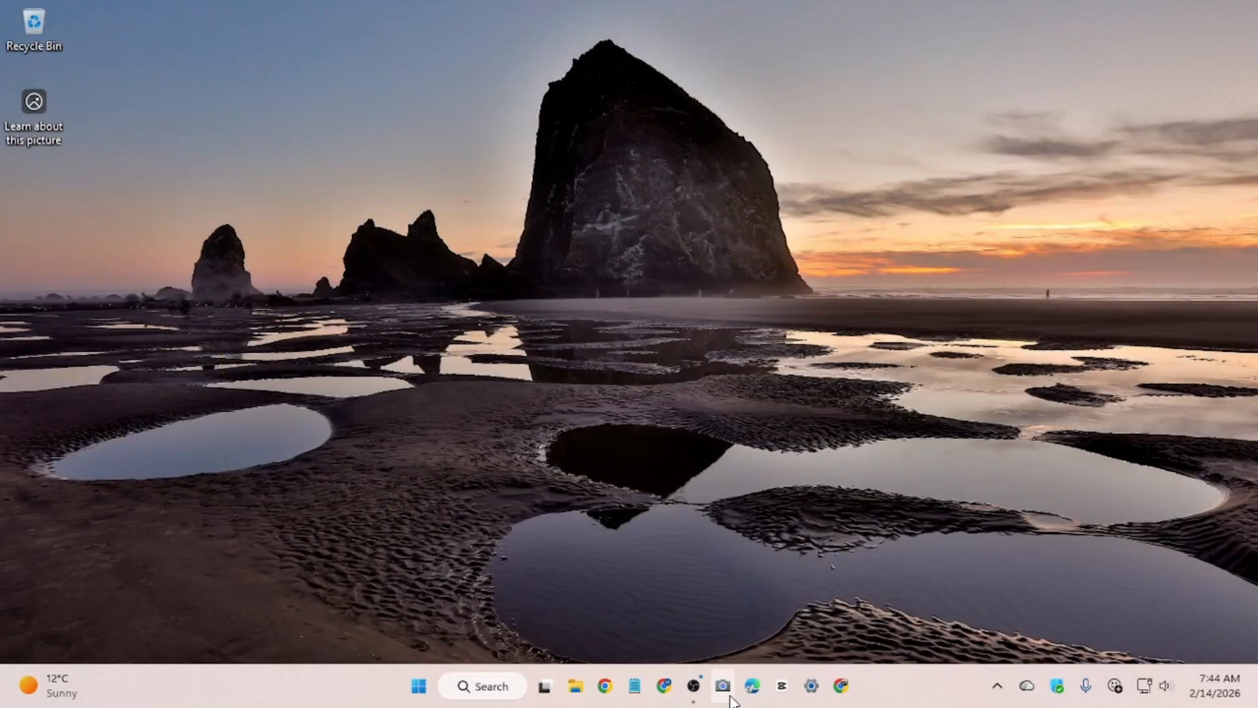
# - Open Facebook in Microsoft Edge and close the leftover New tab page
pyautogui.click(748, 703)
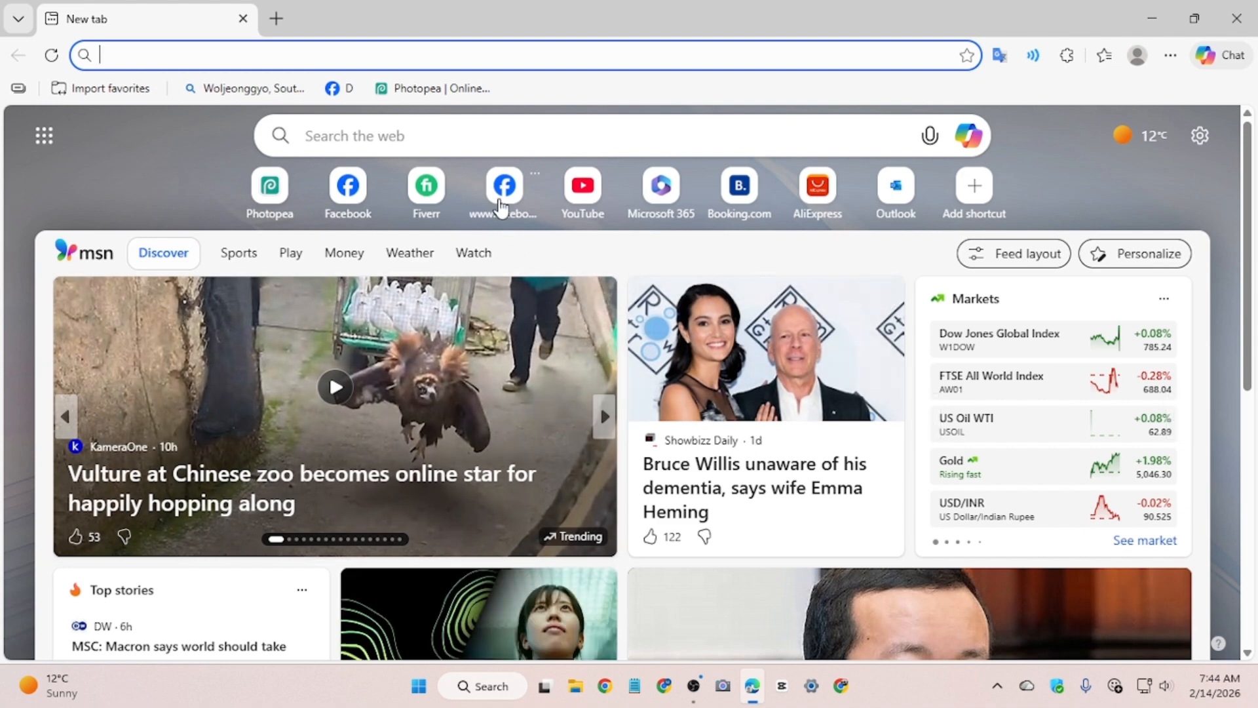
pyautogui.click(499, 200)
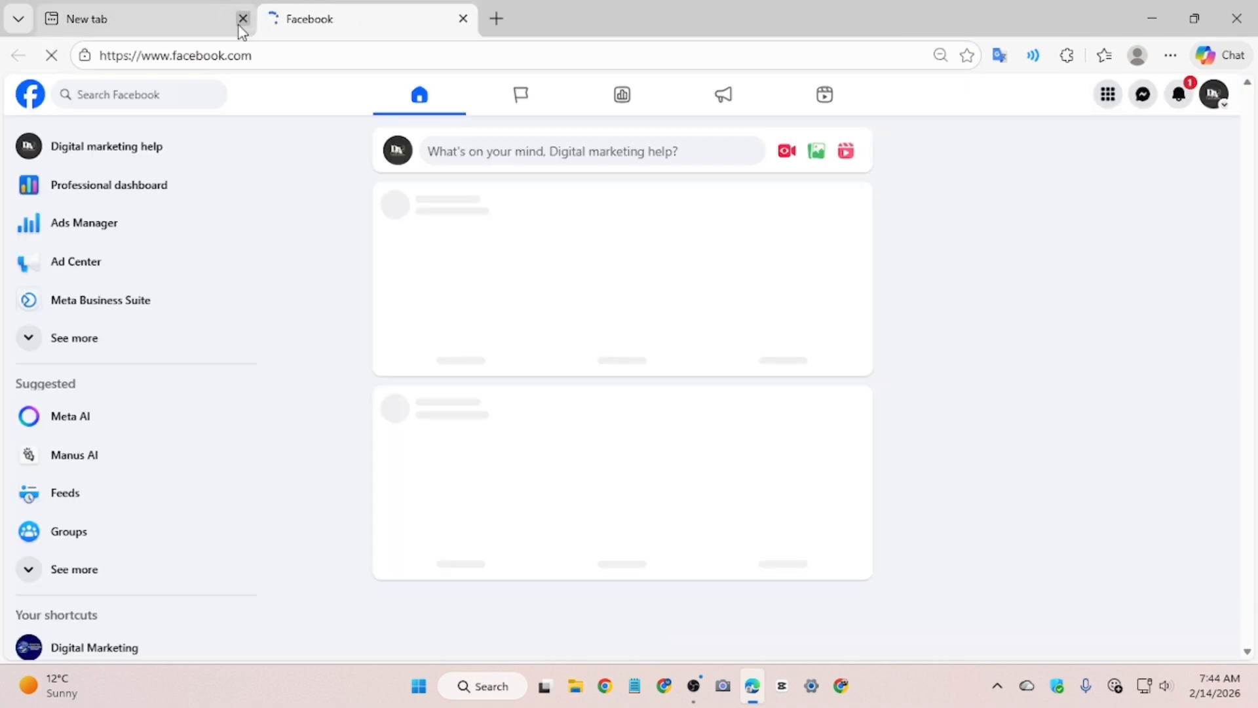
pyautogui.click(241, 21)
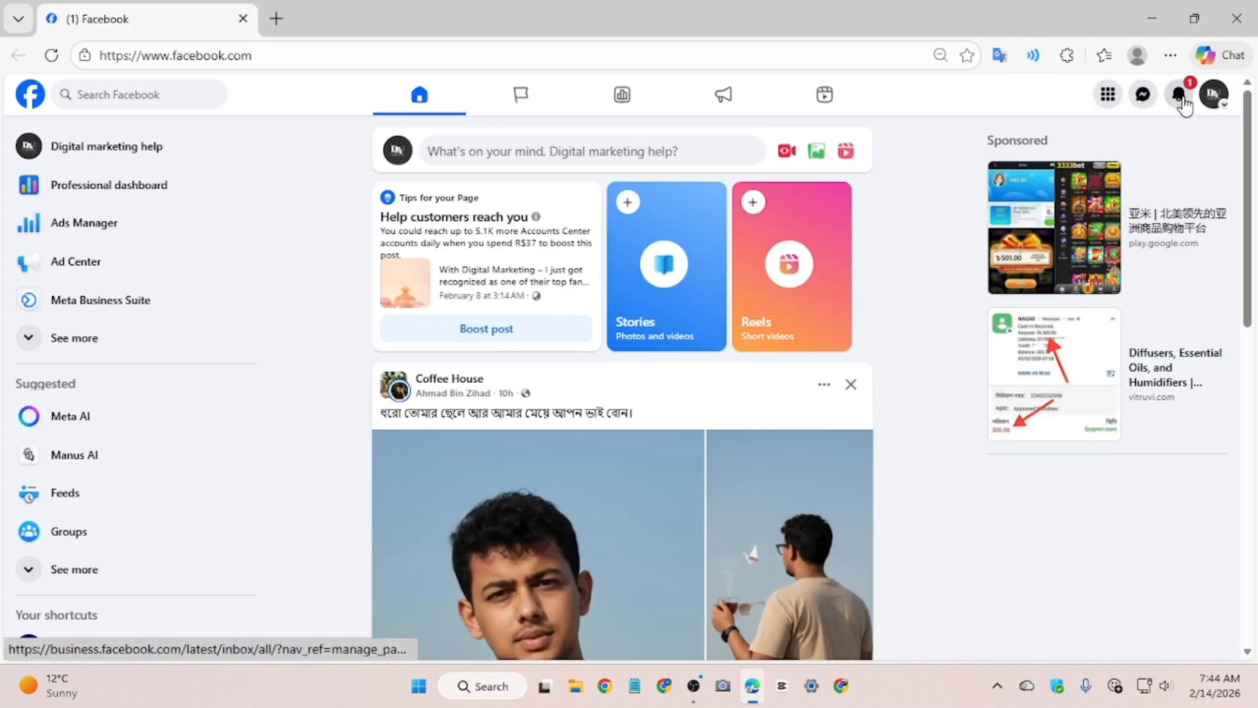
# - Open Ads Manager from Facebook's ad creation page, accepting the account switch, and close the ad type tab
pyautogui.click(1107, 94)
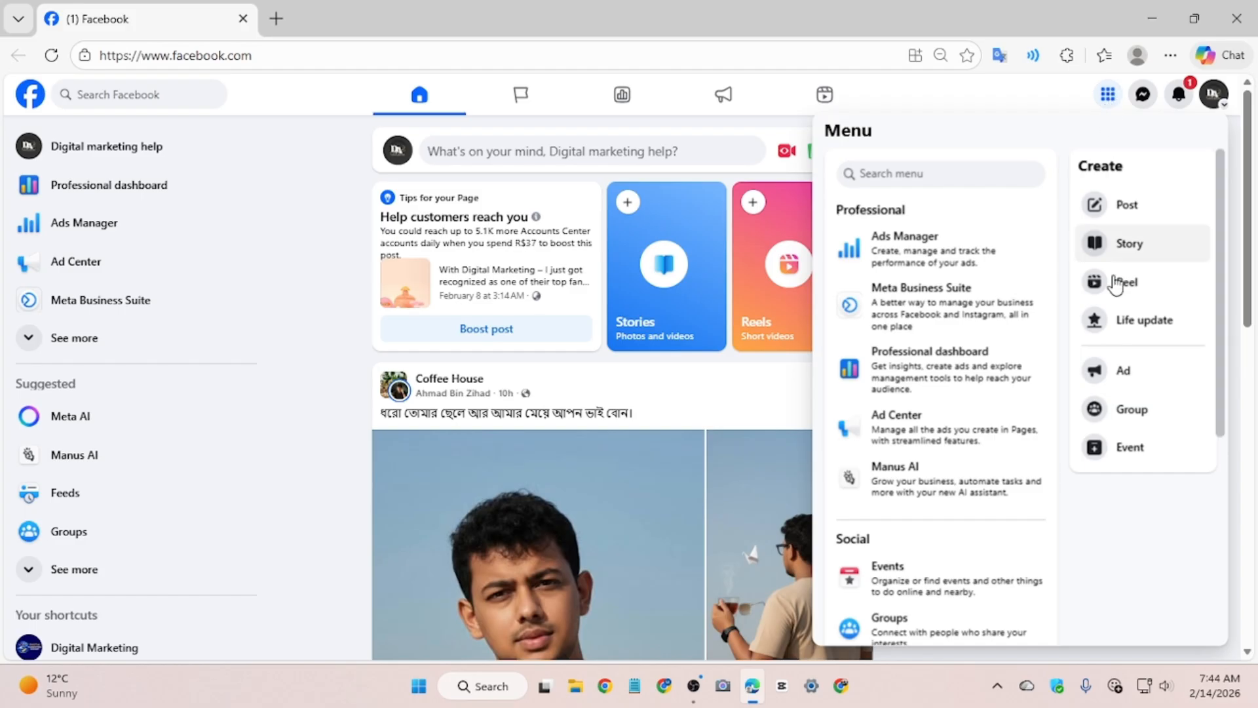
pyautogui.click(1144, 372)
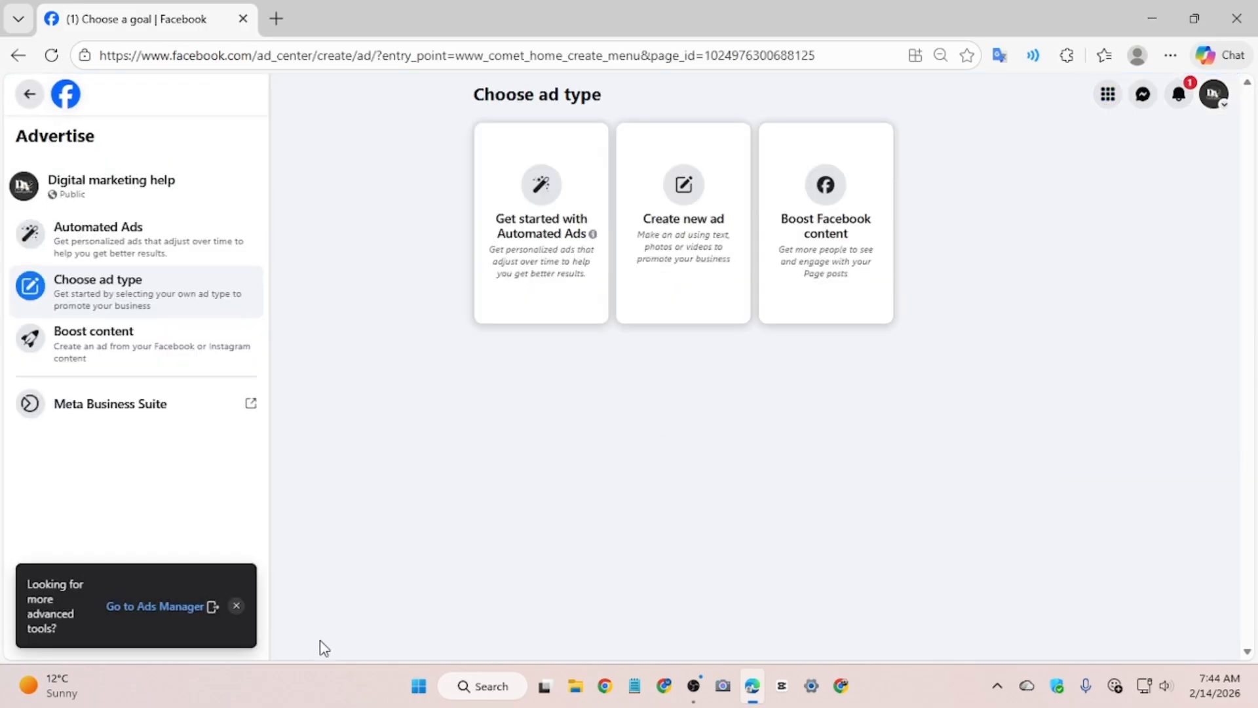
pyautogui.click(159, 609)
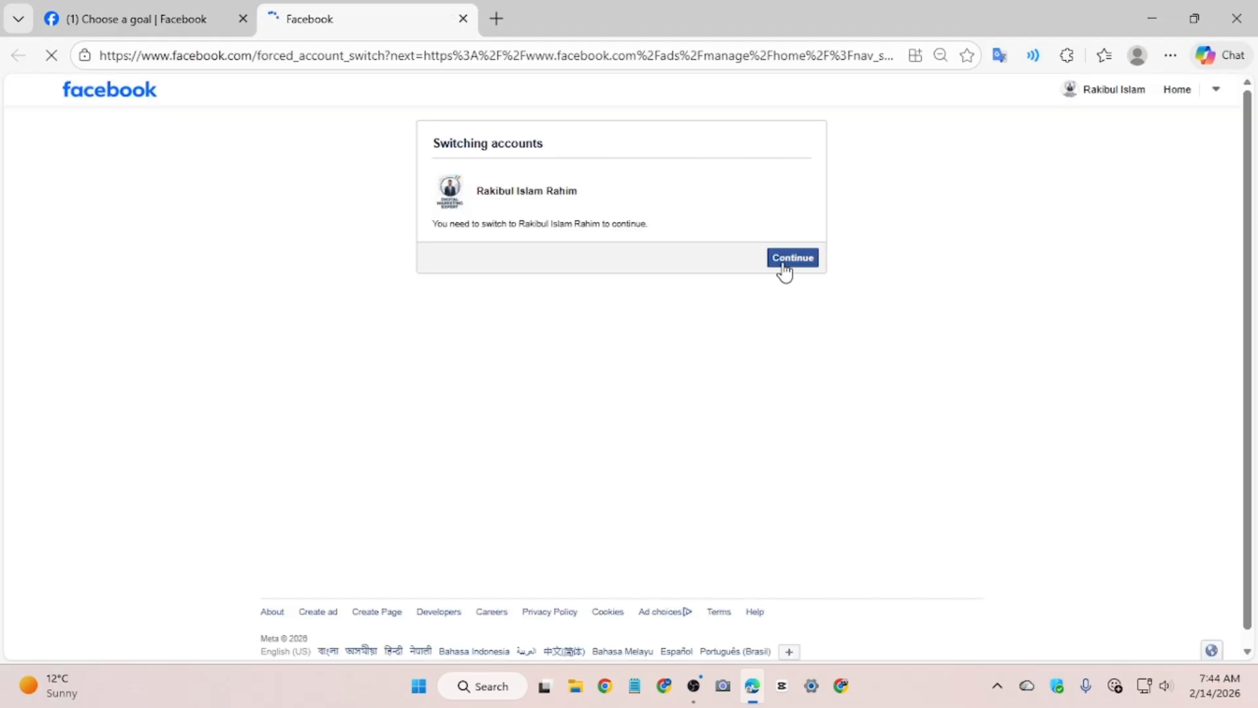
pyautogui.click(783, 266)
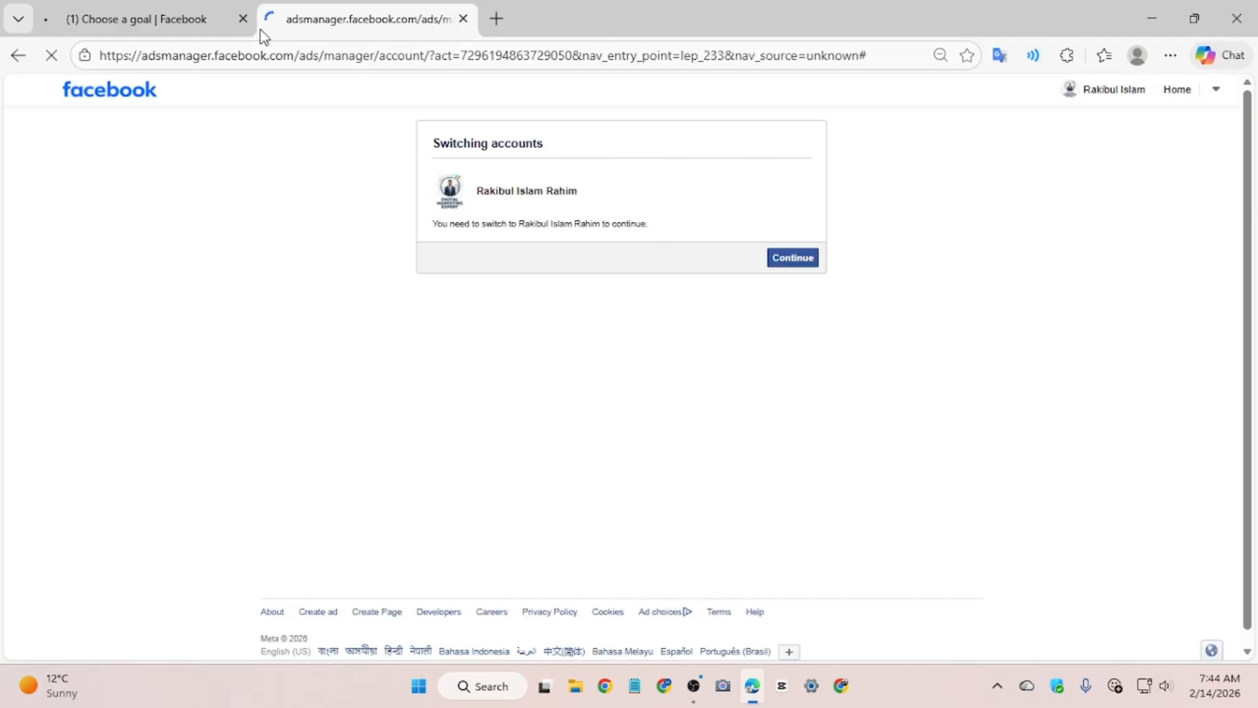
pyautogui.click(241, 20)
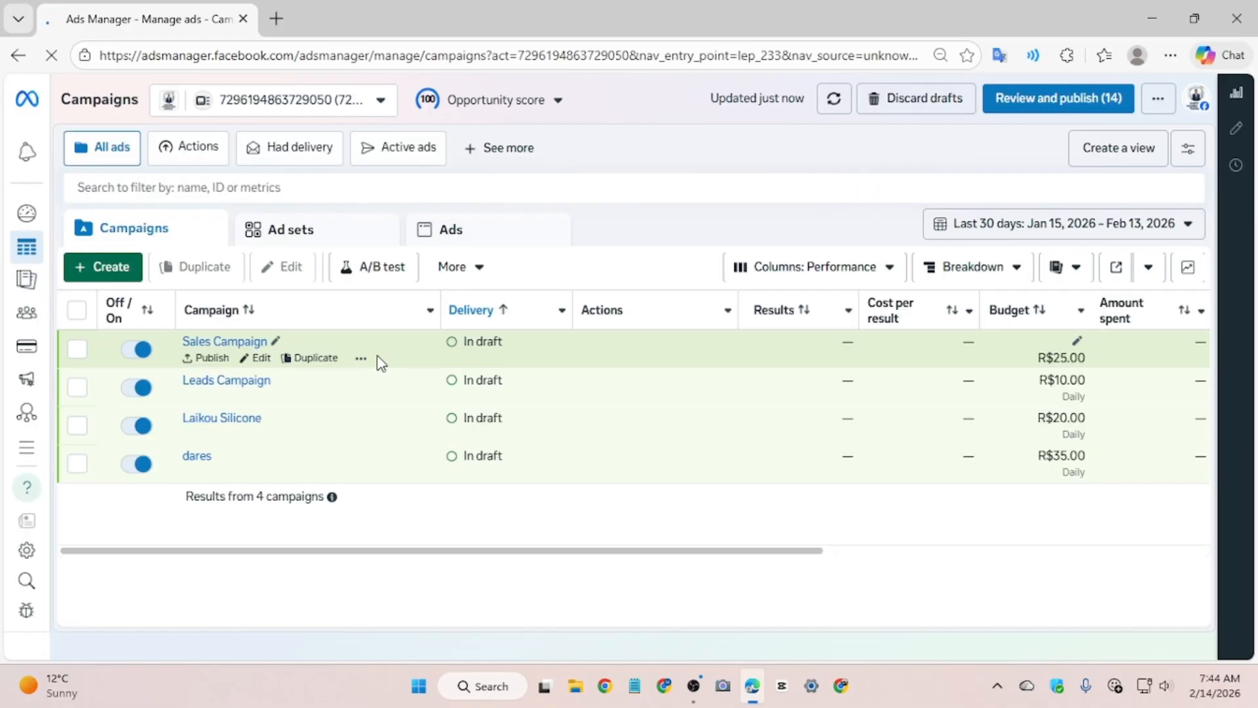
# - In the ad account settings, switch to the ad account belonging to the Door sop business portfolio
pyautogui.click(25, 556)
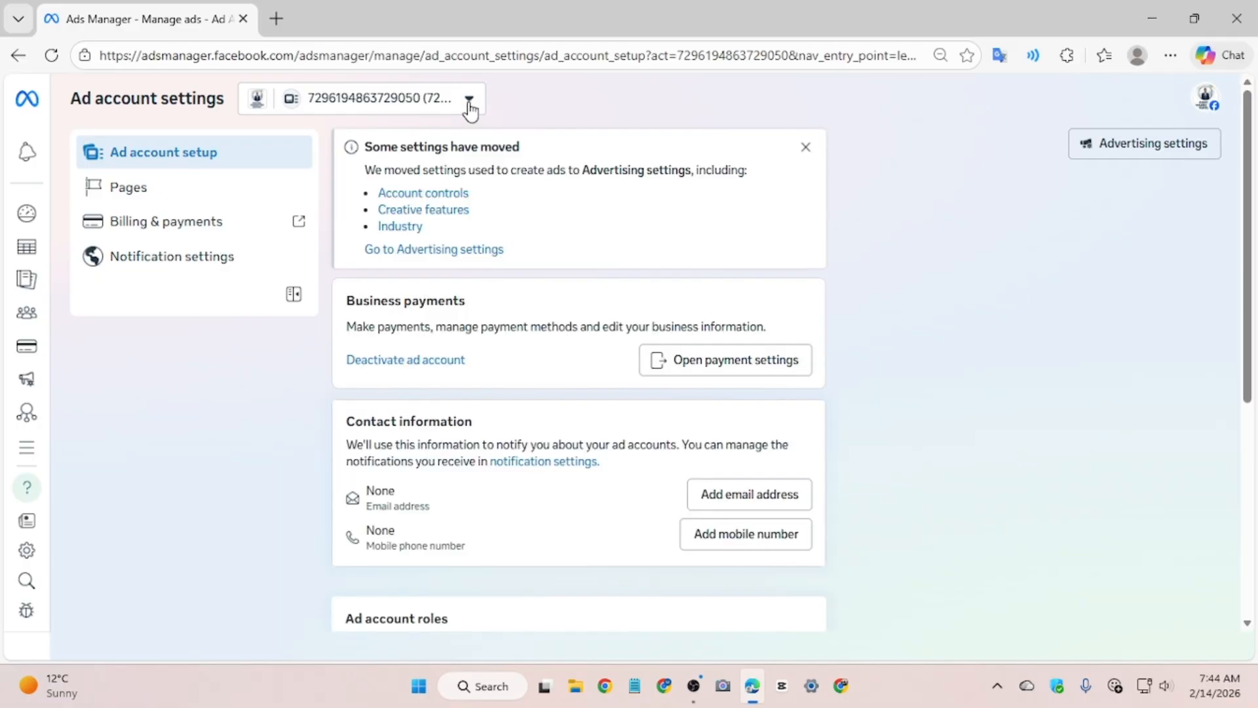
pyautogui.click(469, 100)
pyautogui.scroll(1, 356, 338)
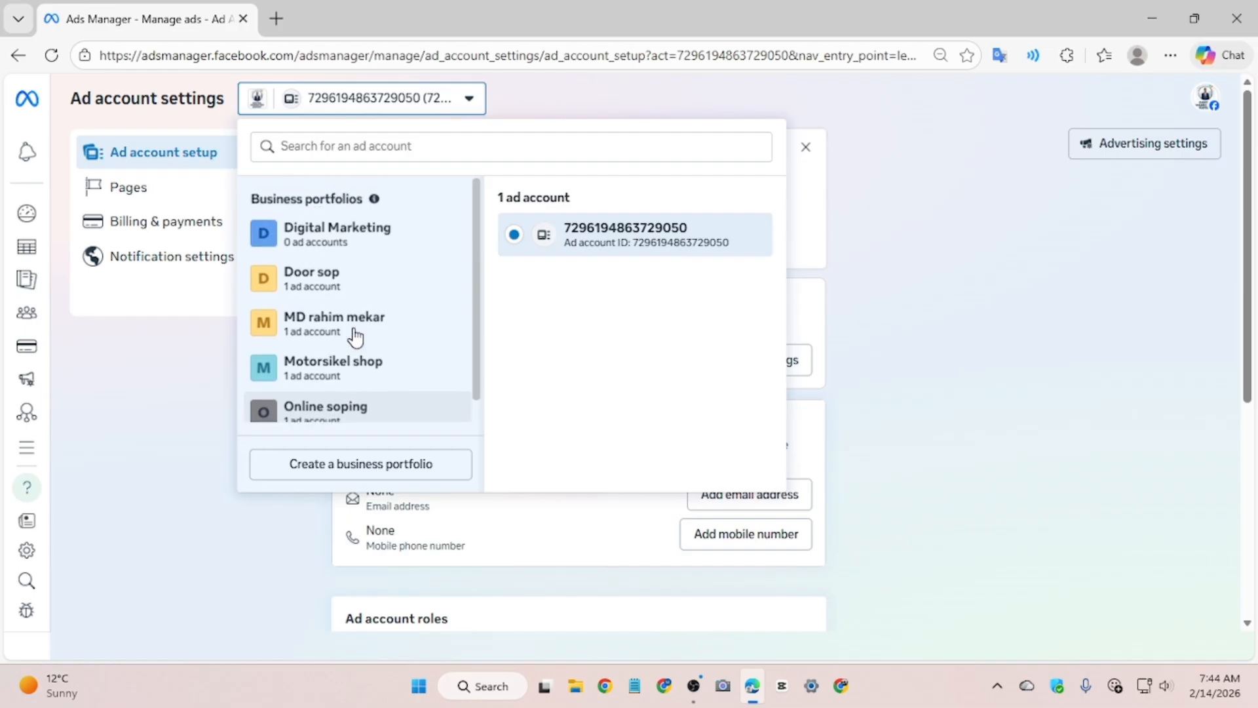
pyautogui.click(375, 289)
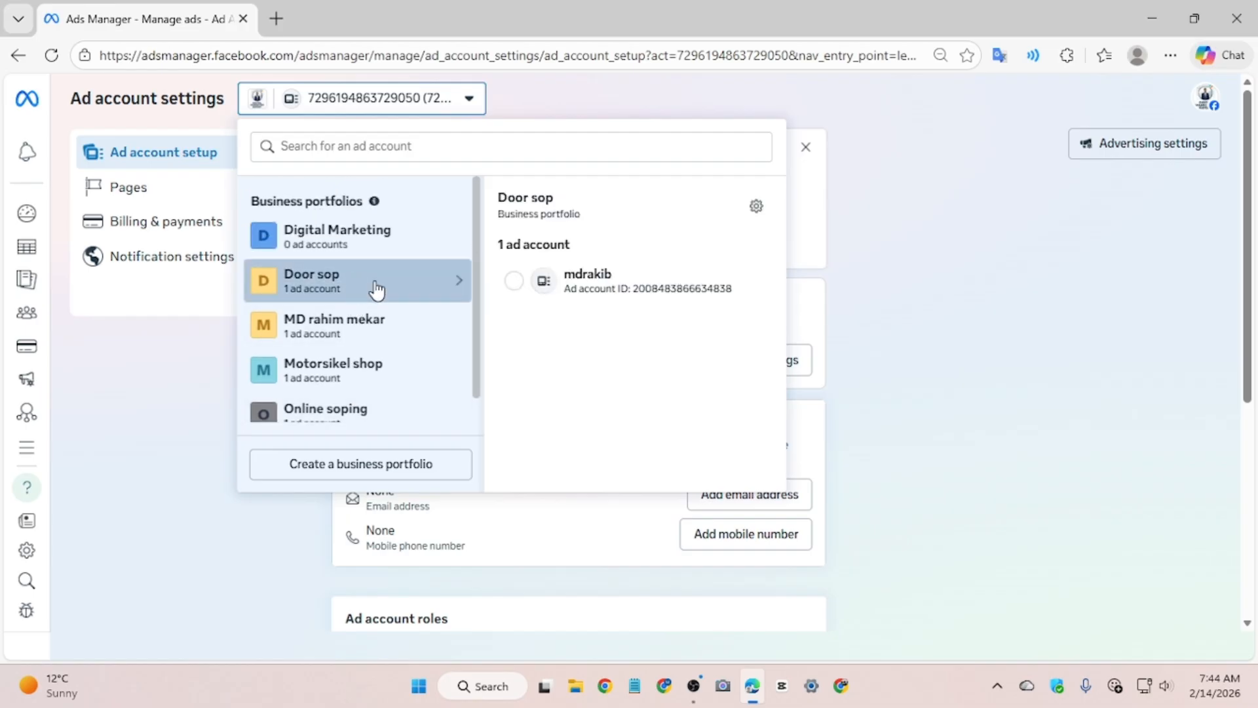
pyautogui.click(517, 281)
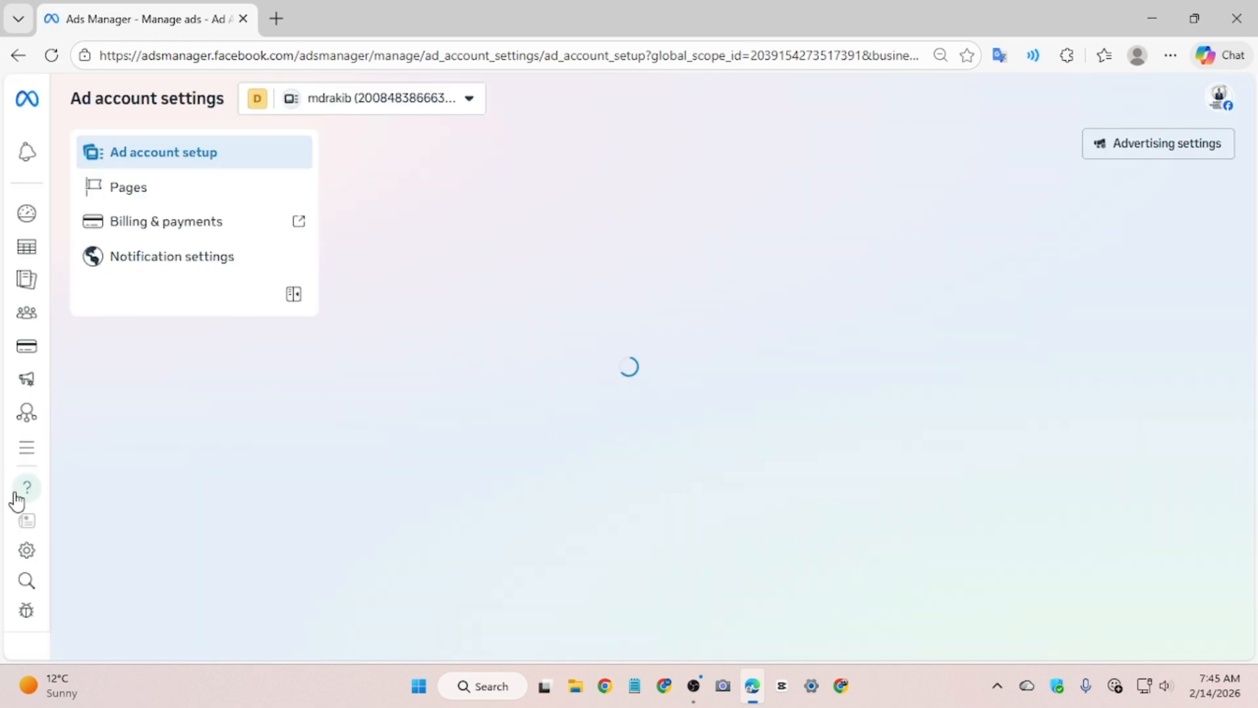
# - Open the Catalogs section of the Door sop business settings and show the options for adding a catalog
pyautogui.click(30, 558)
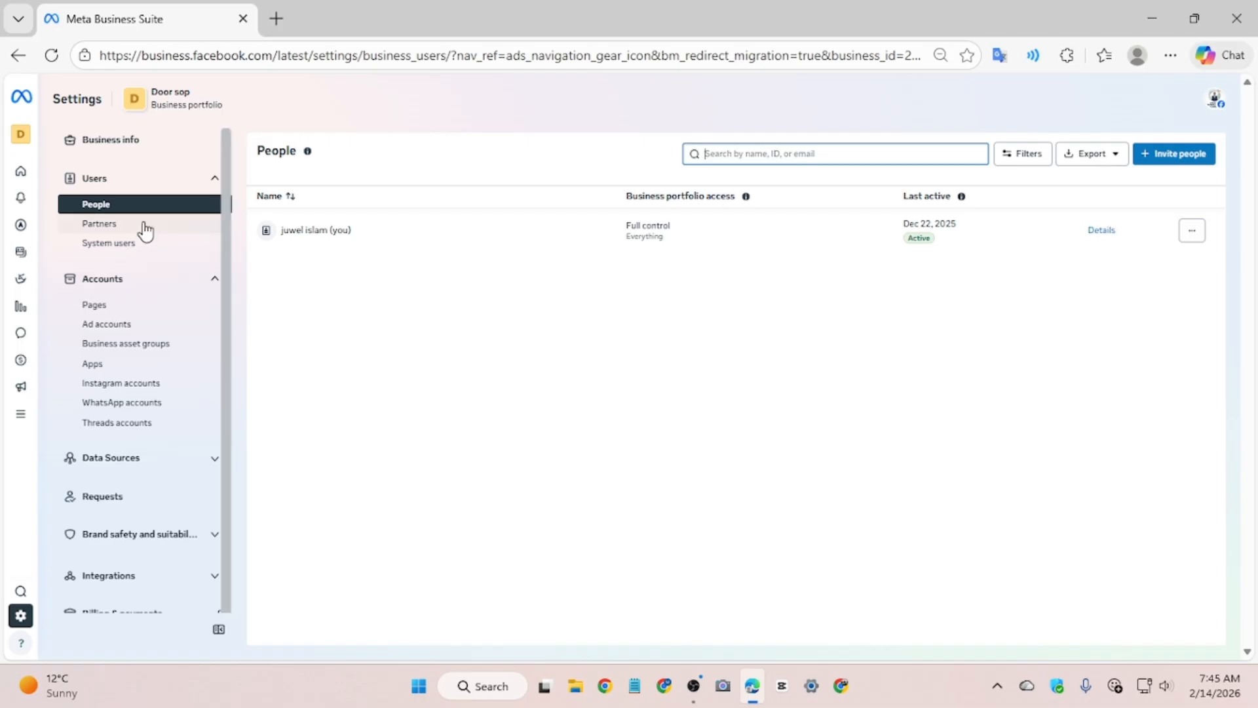
pyautogui.scroll(-2, 141, 433)
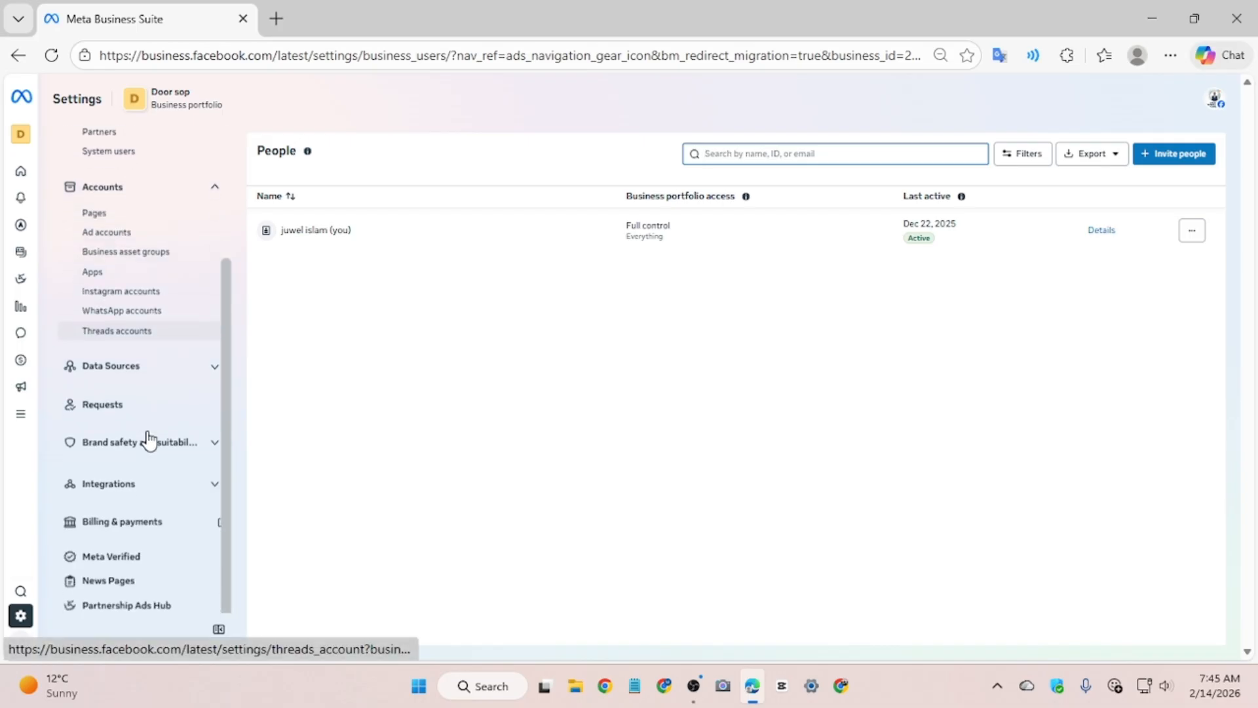
pyautogui.click(139, 367)
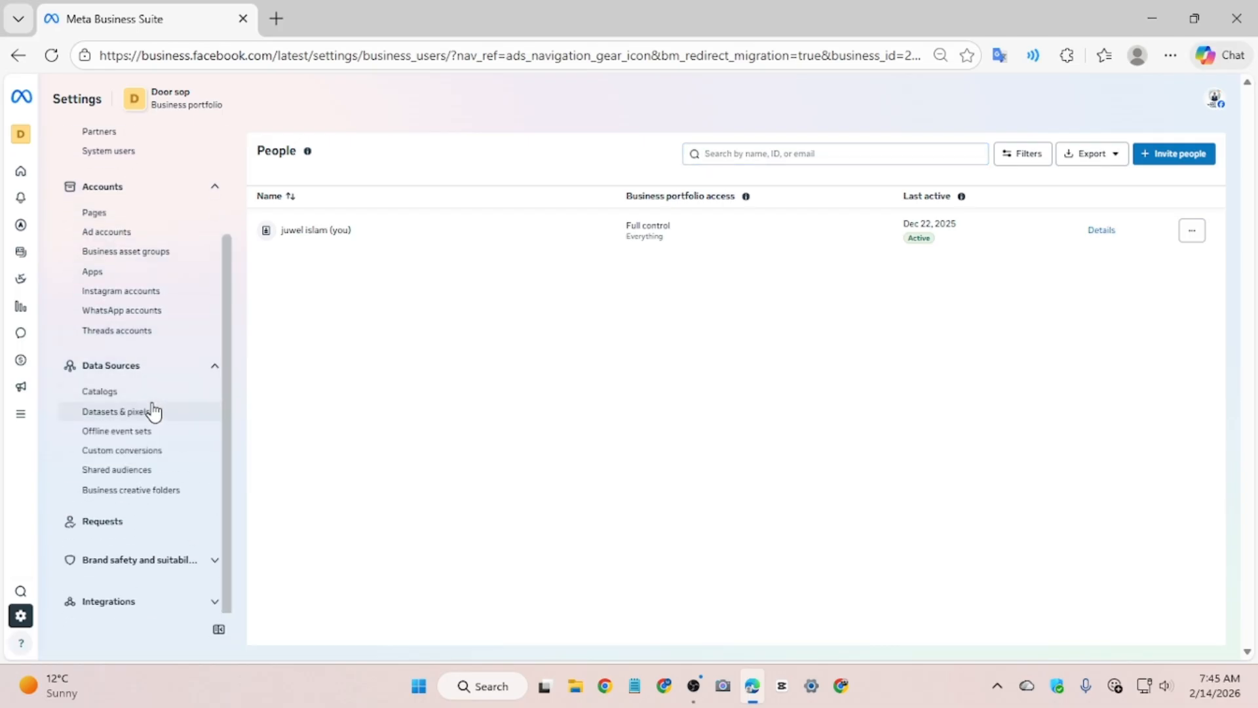
pyautogui.click(139, 394)
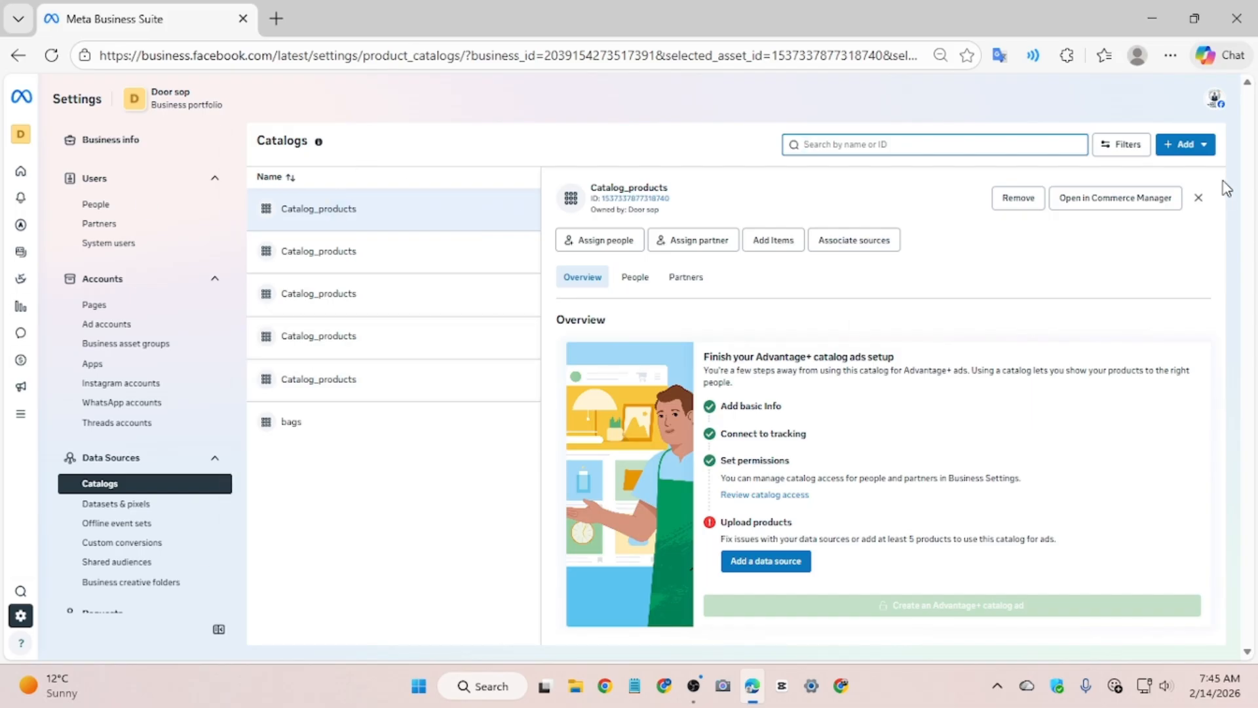
pyautogui.click(1184, 149)
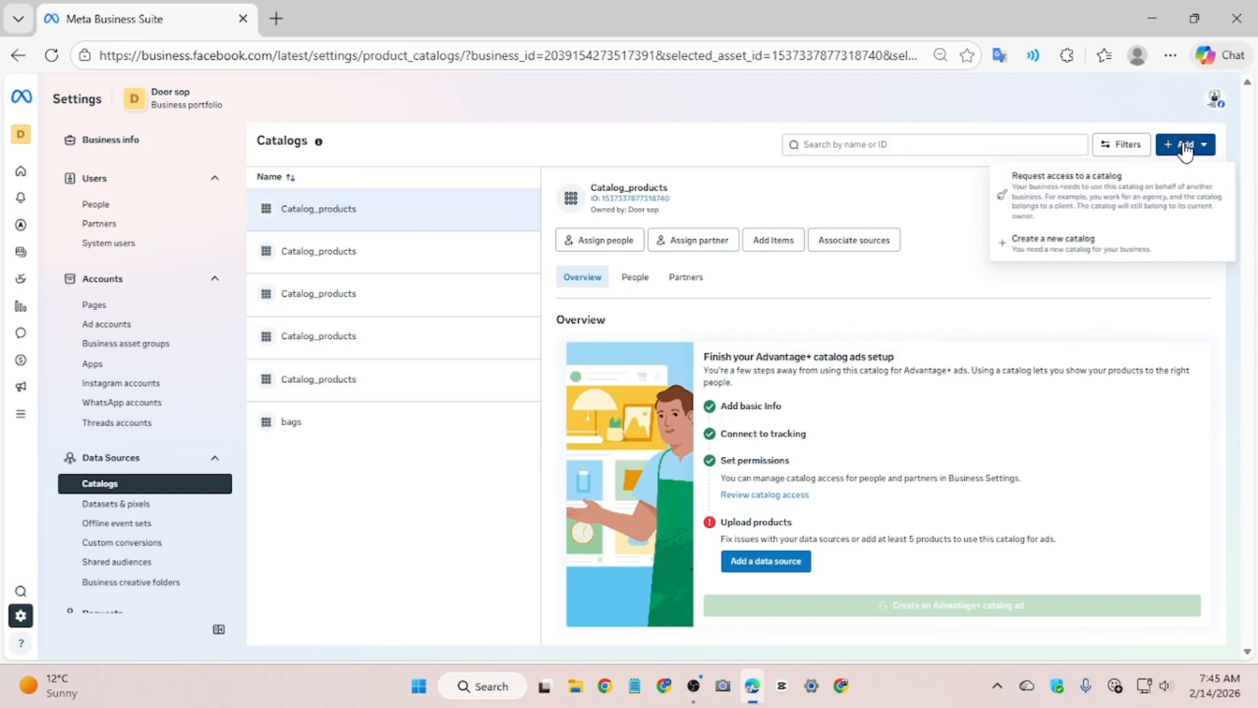
# - Open Ads Manager again in a separate tab through Facebook's ad creation page and close the unused New tab page
pyautogui.click(275, 19)
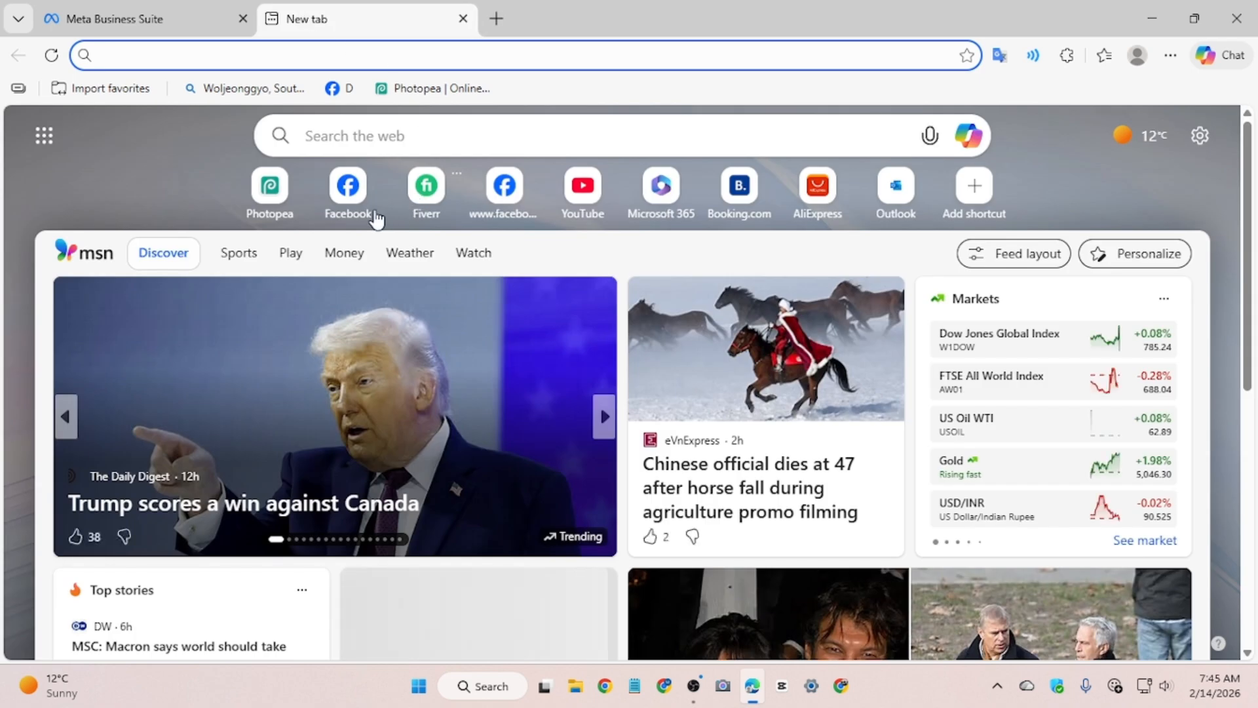
pyautogui.click(360, 203)
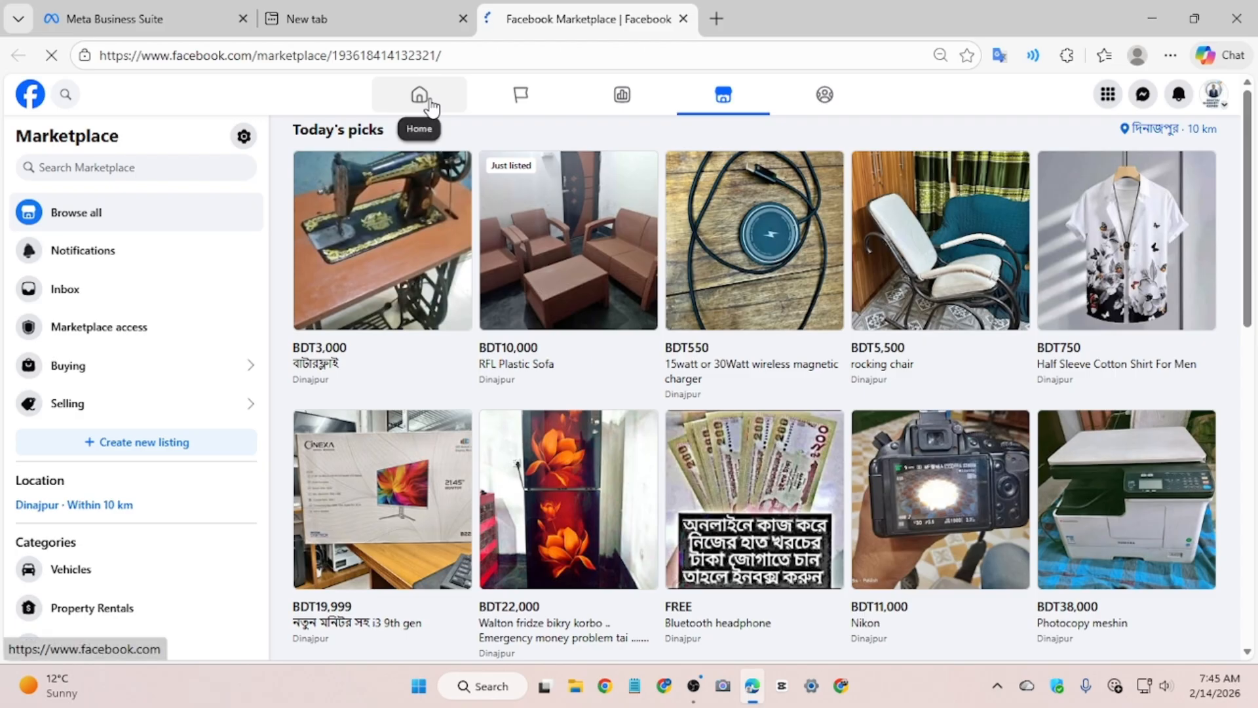
pyautogui.click(1107, 94)
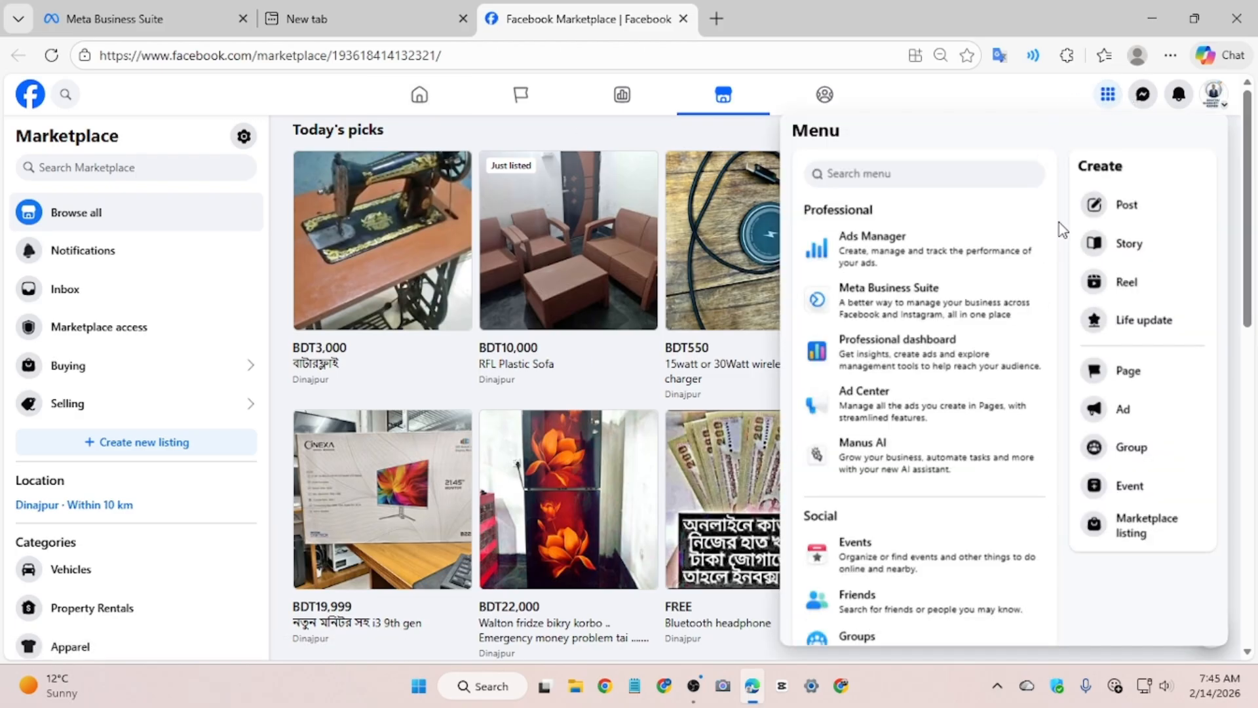
pyautogui.click(1121, 409)
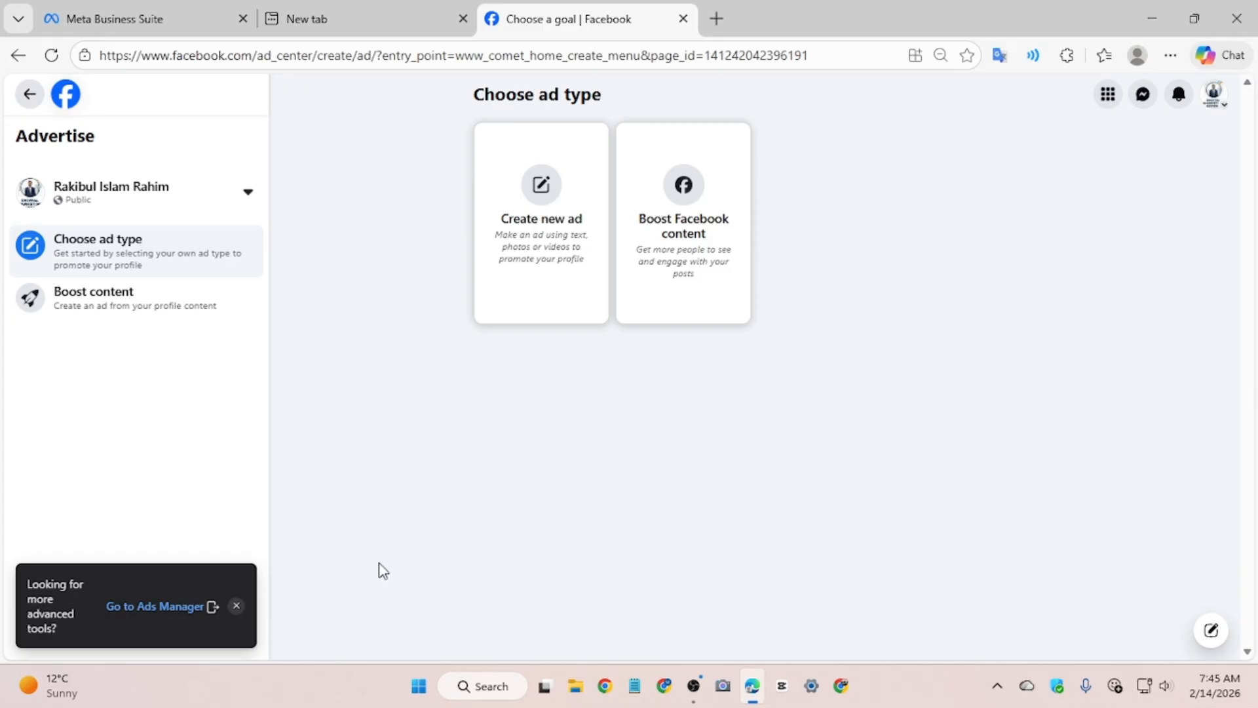
pyautogui.click(184, 606)
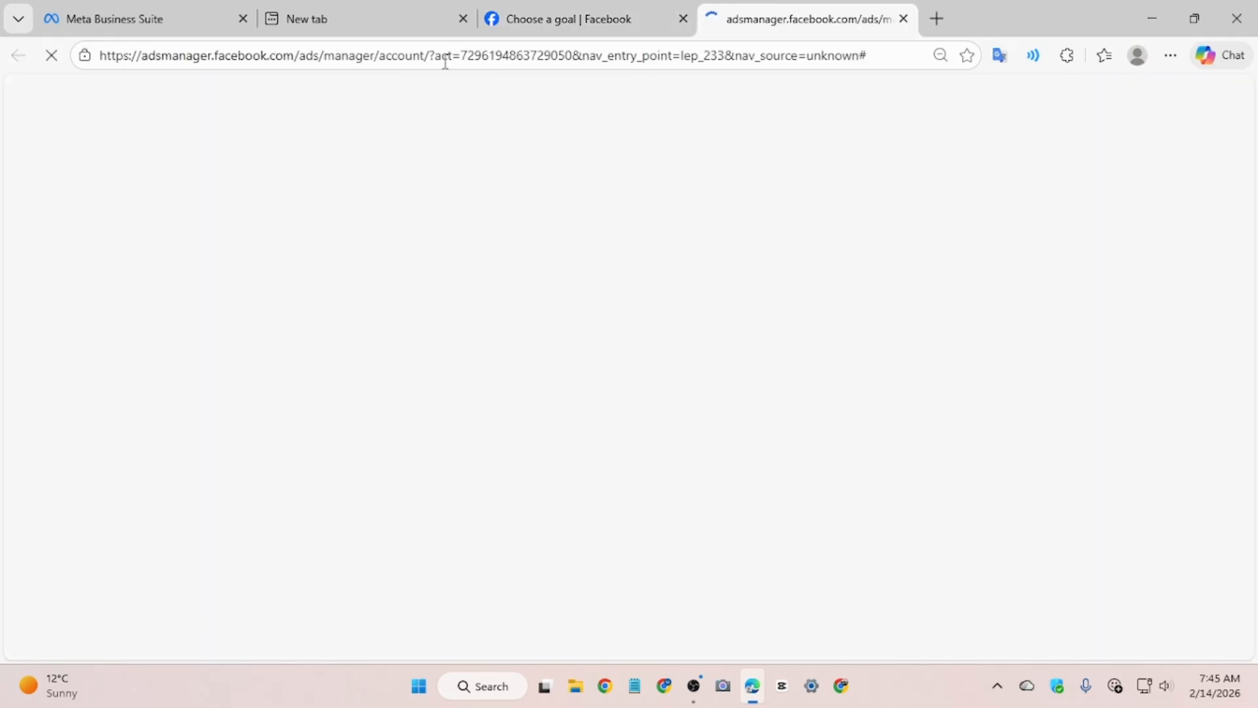
pyautogui.click(463, 18)
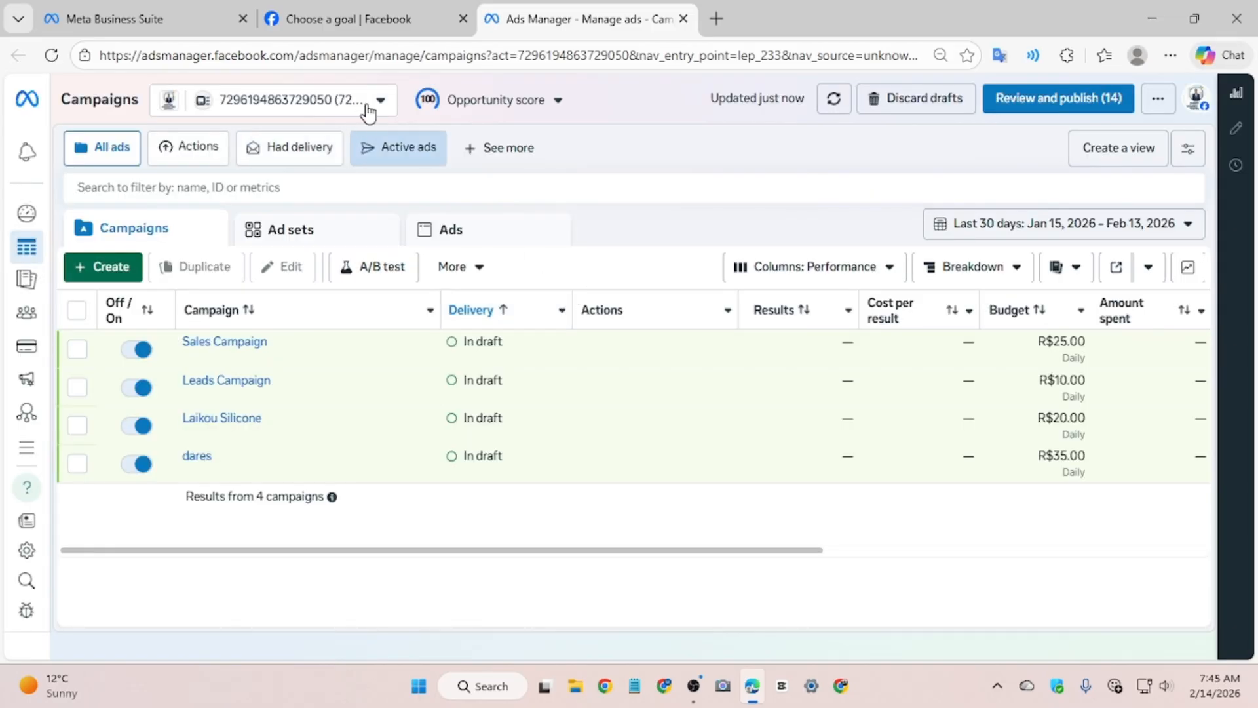
# - Switch Ads Manager to the ad account of the Motorsikel shop business portfolio
pyautogui.click(369, 108)
pyautogui.scroll(2, 259, 224)
pyautogui.scroll(-2, 260, 262)
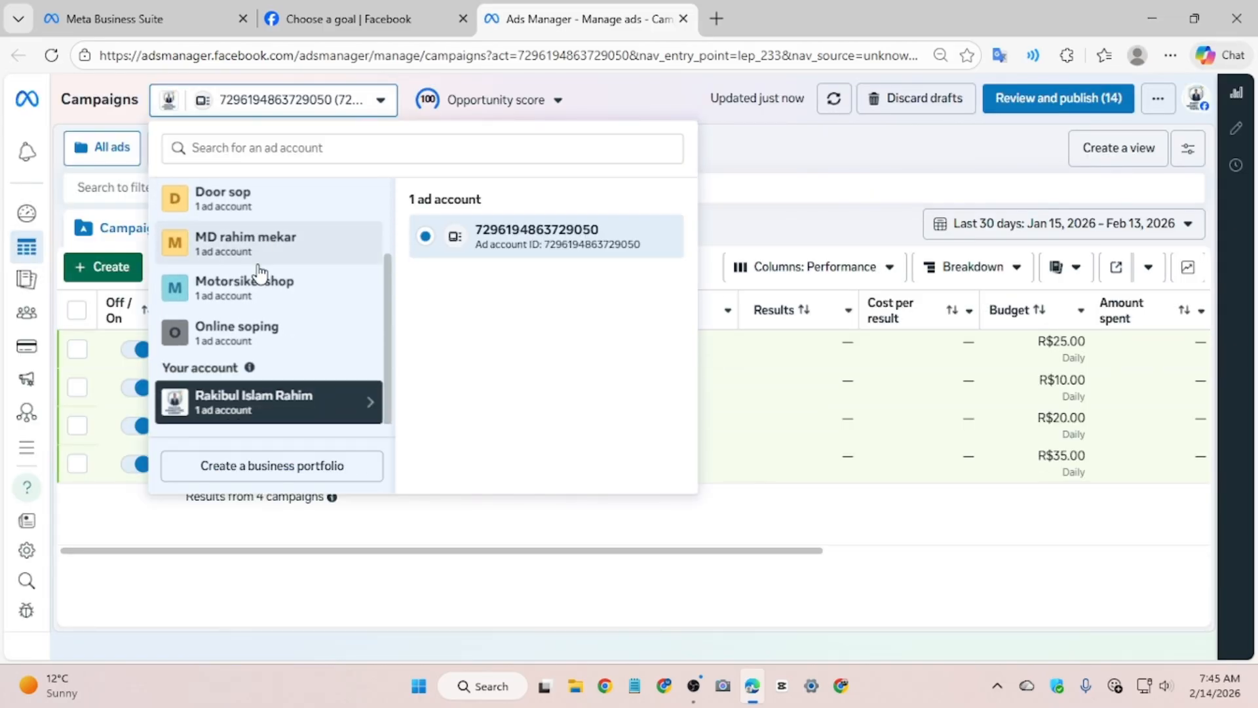
pyautogui.click(260, 280)
pyautogui.click(455, 284)
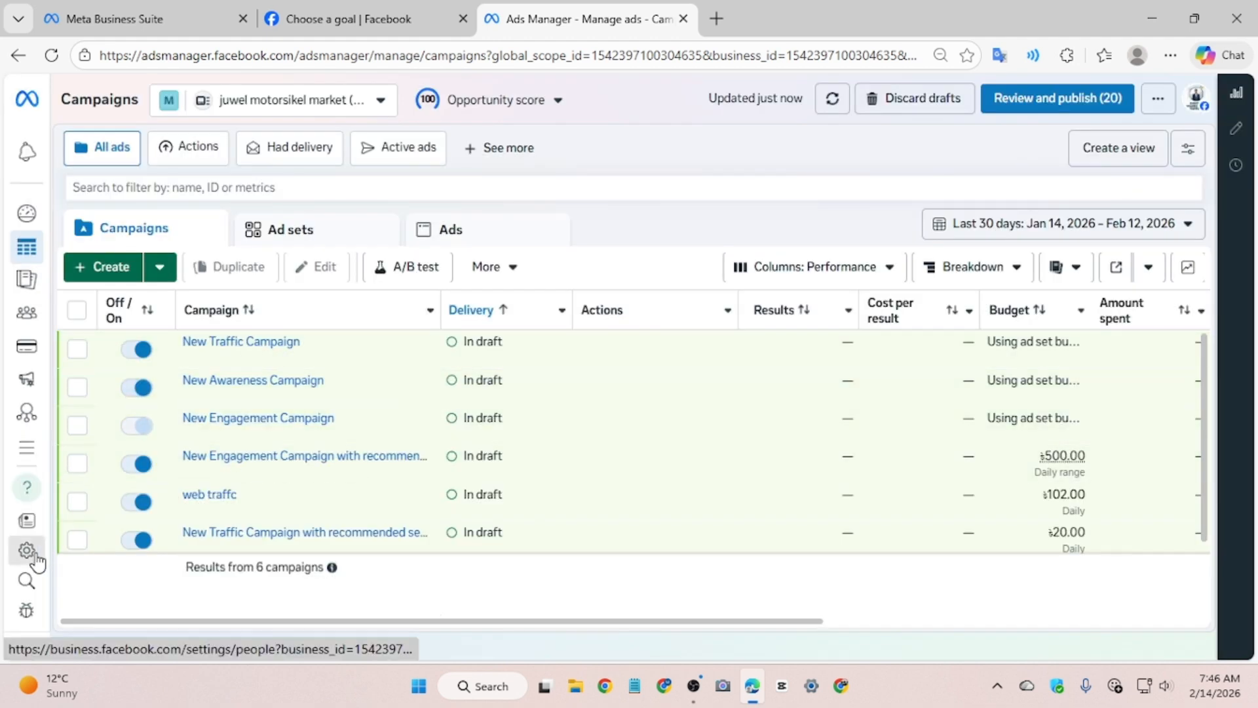
# - Open the Catalogs section under Data Sources in the Motorsikel shop business settings
pyautogui.click(36, 559)
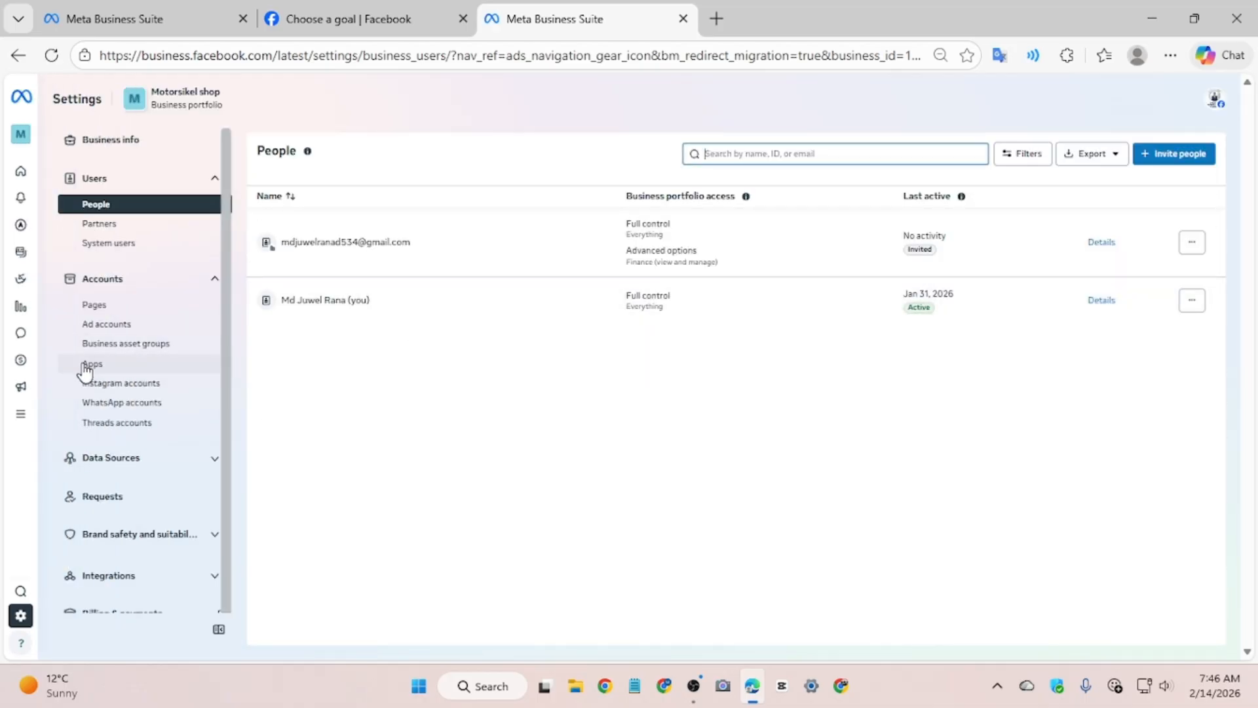
pyautogui.click(119, 466)
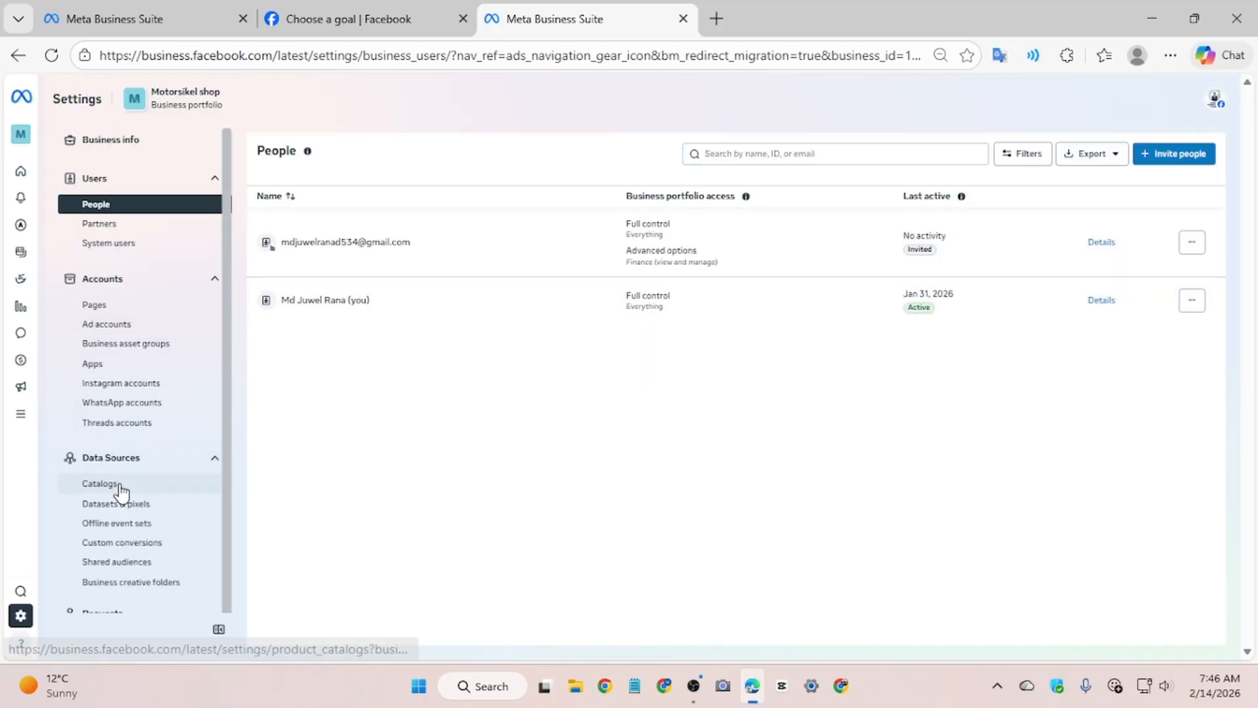
pyautogui.click(120, 486)
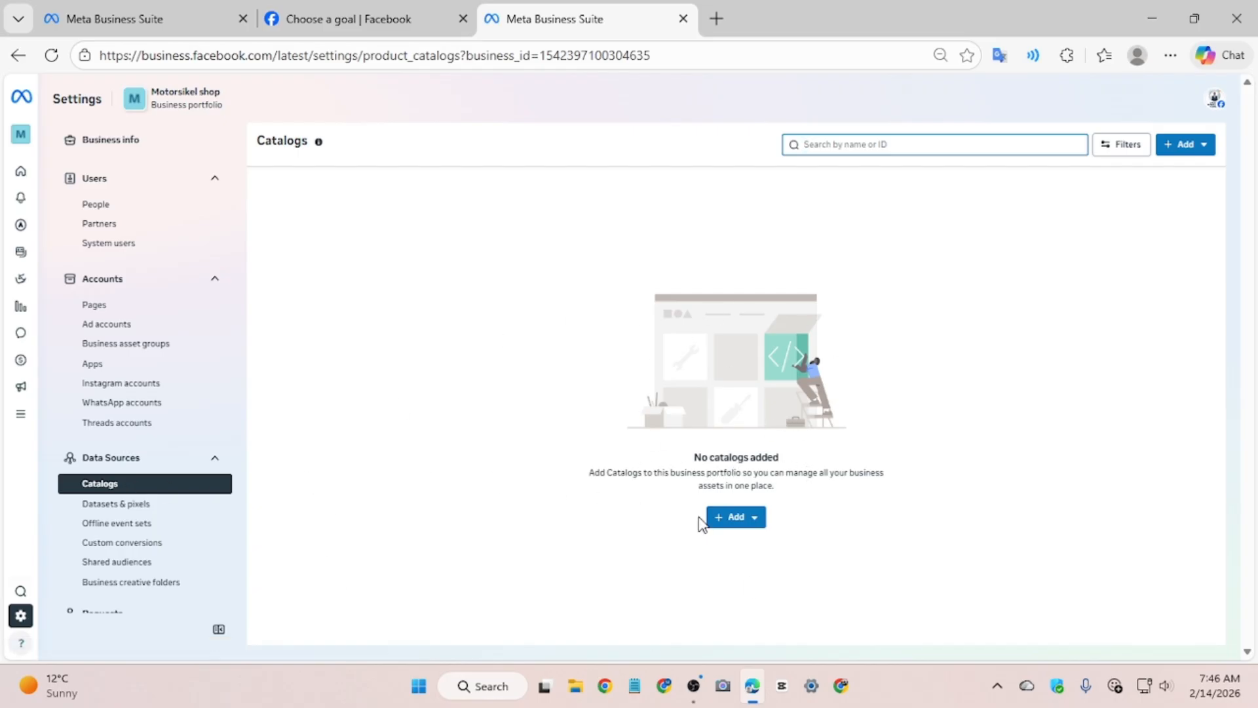
# - Return to the Door sop catalog settings and remove the first Catalog_products catalog, confirming the removal
pyautogui.click(351, 18)
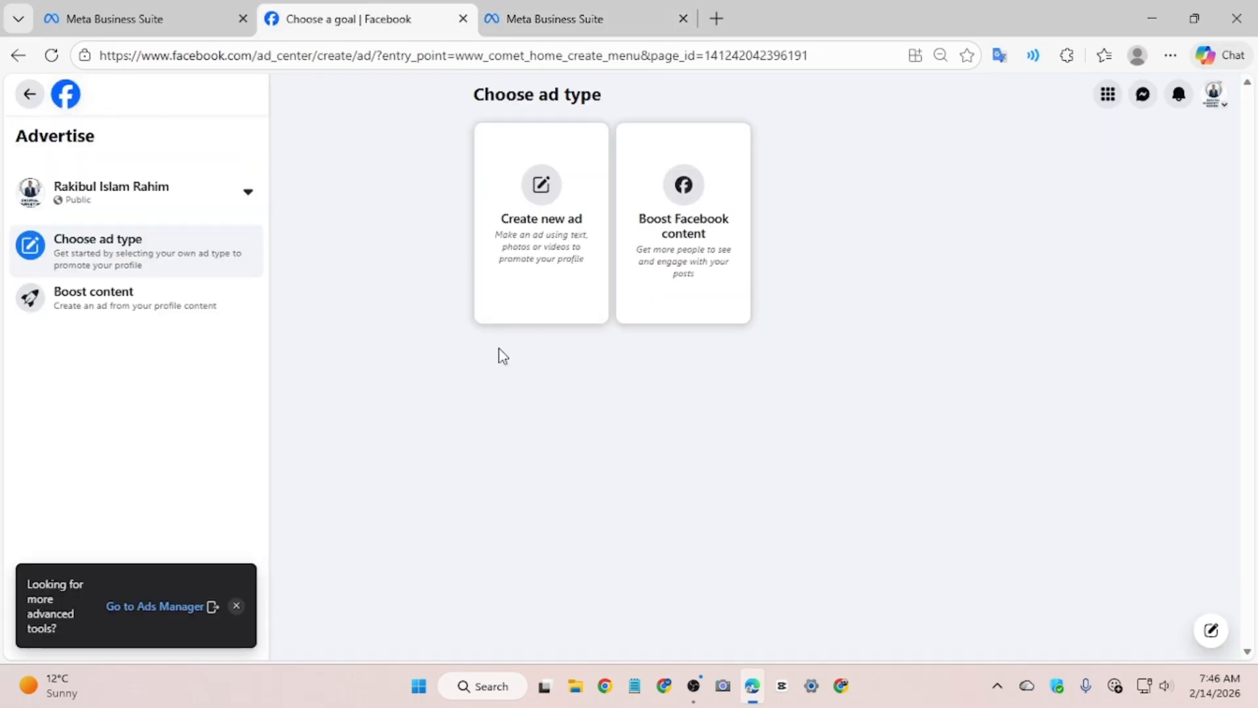
pyautogui.click(153, 10)
pyautogui.click(1175, 156)
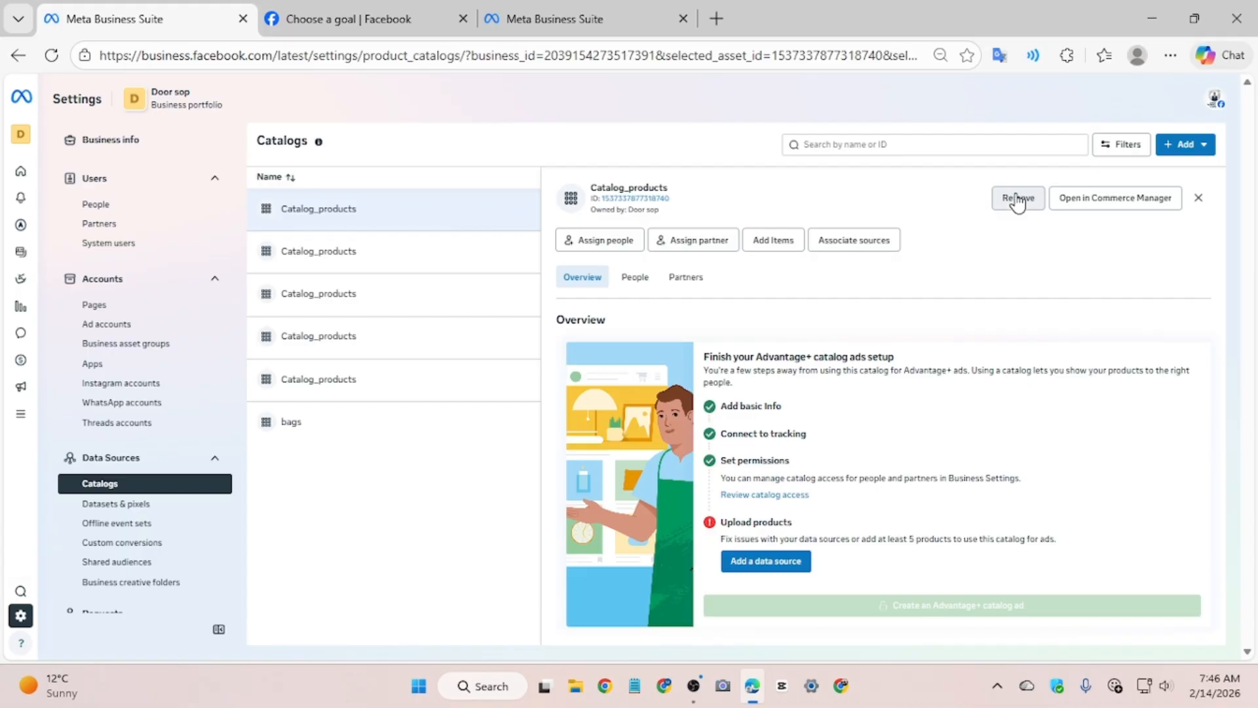
pyautogui.click(1012, 199)
pyautogui.click(695, 293)
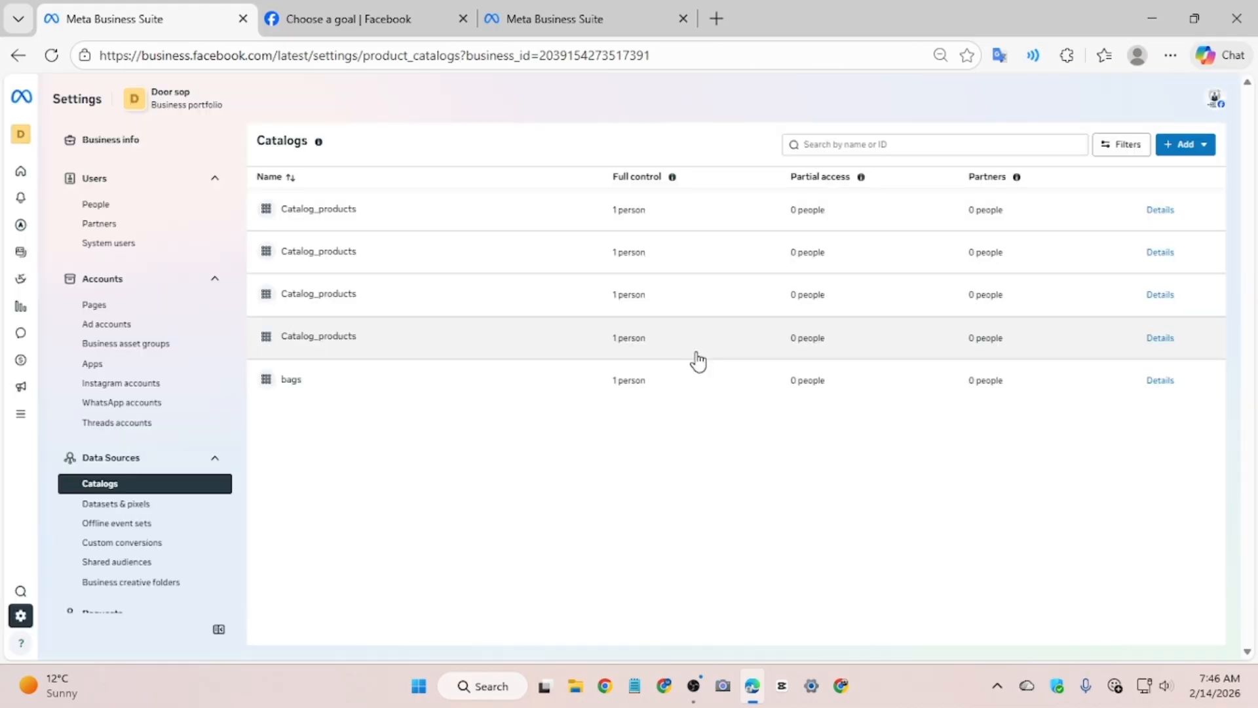
# - Start a new catalog despite the single-catalog recommendation and choose Door sop as its business portfolio
pyautogui.click(1183, 147)
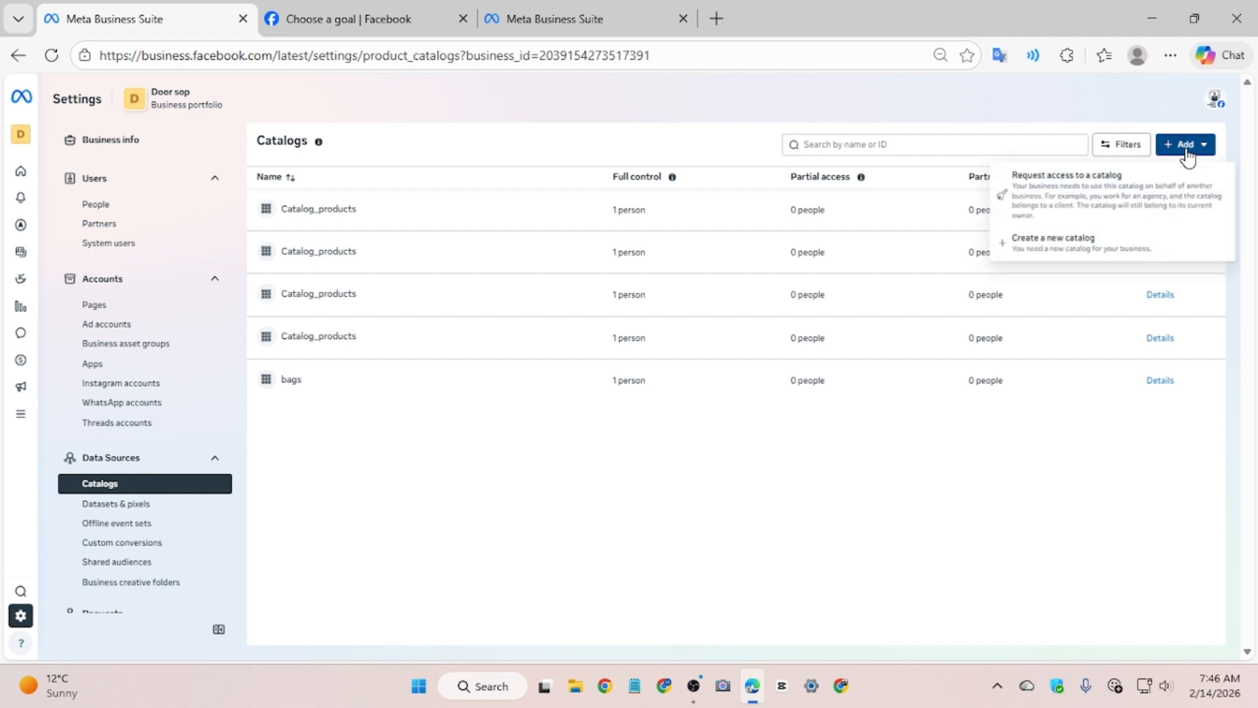
pyautogui.click(1103, 254)
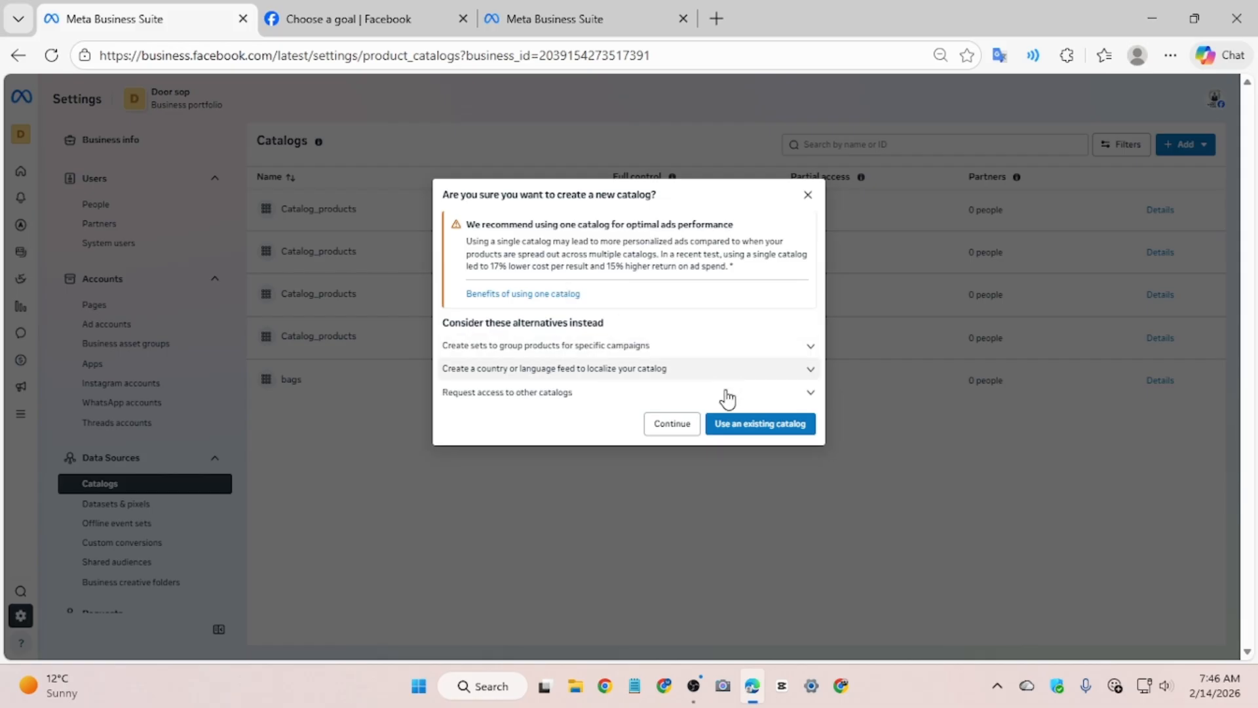
pyautogui.click(675, 426)
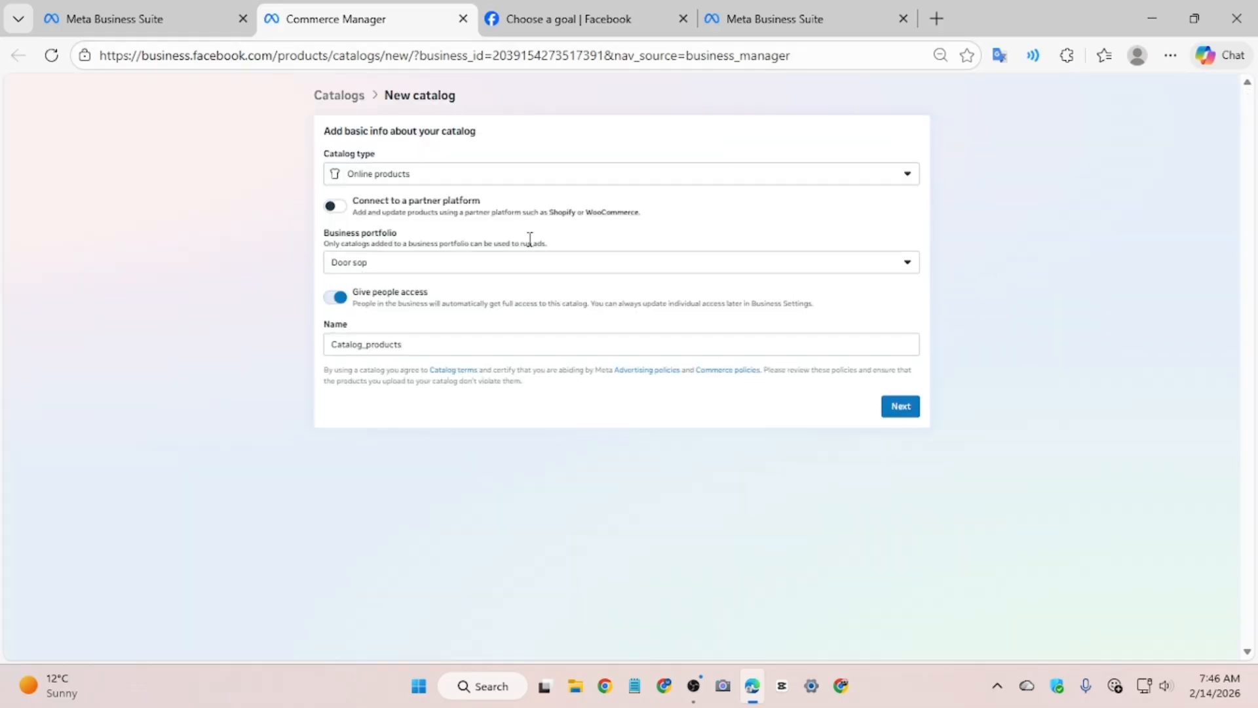
pyautogui.click(488, 265)
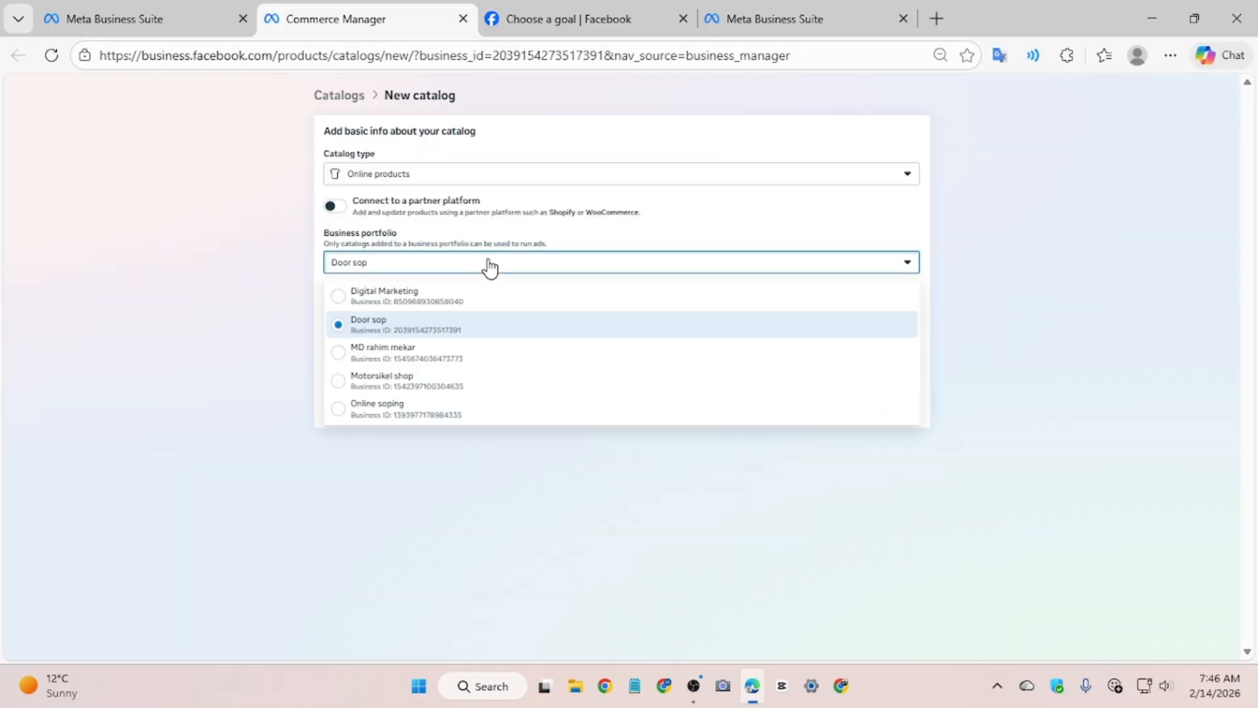
pyautogui.click(452, 334)
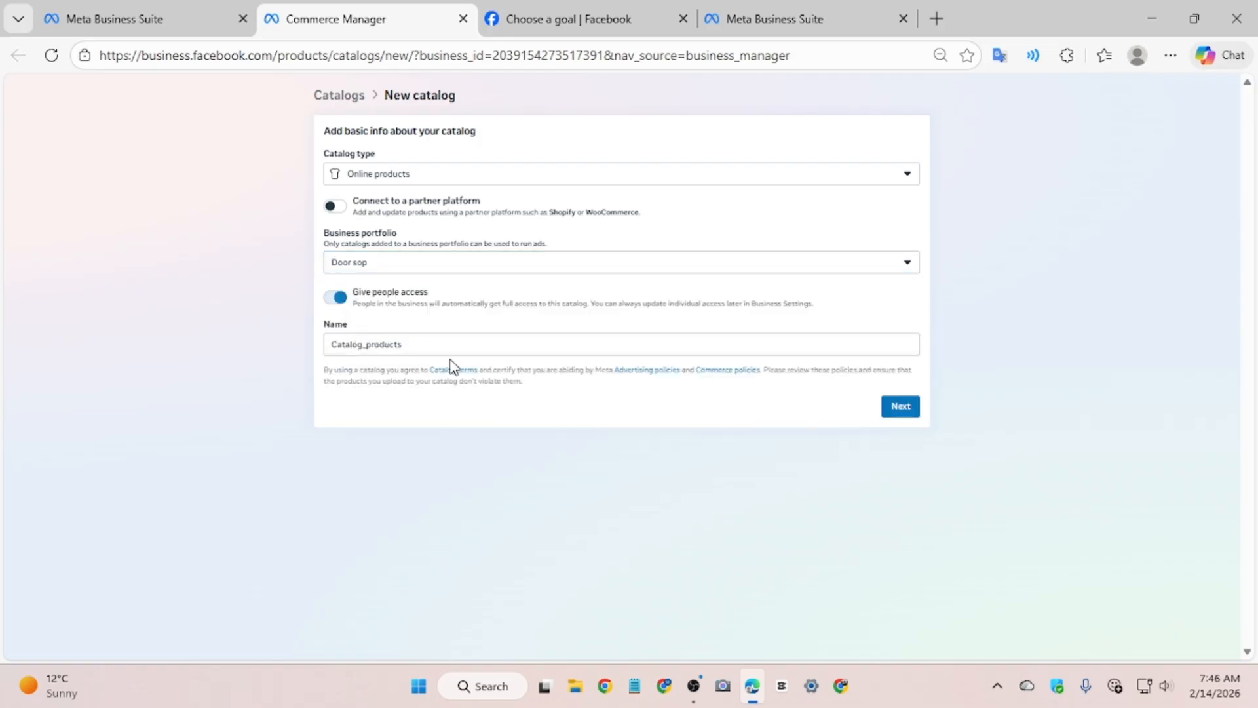
# - Show the new catalog's partner platform choices and catalog types, toggling the partner platform connection
pyautogui.click(336, 206)
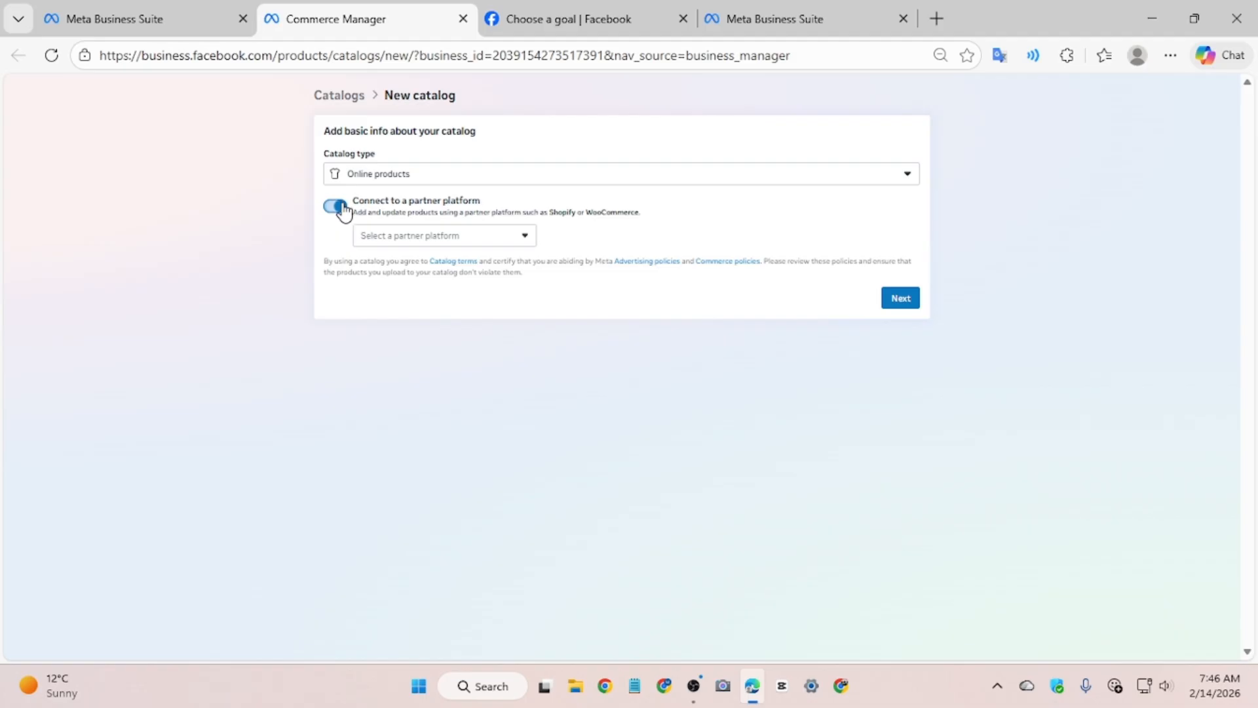
pyautogui.click(514, 244)
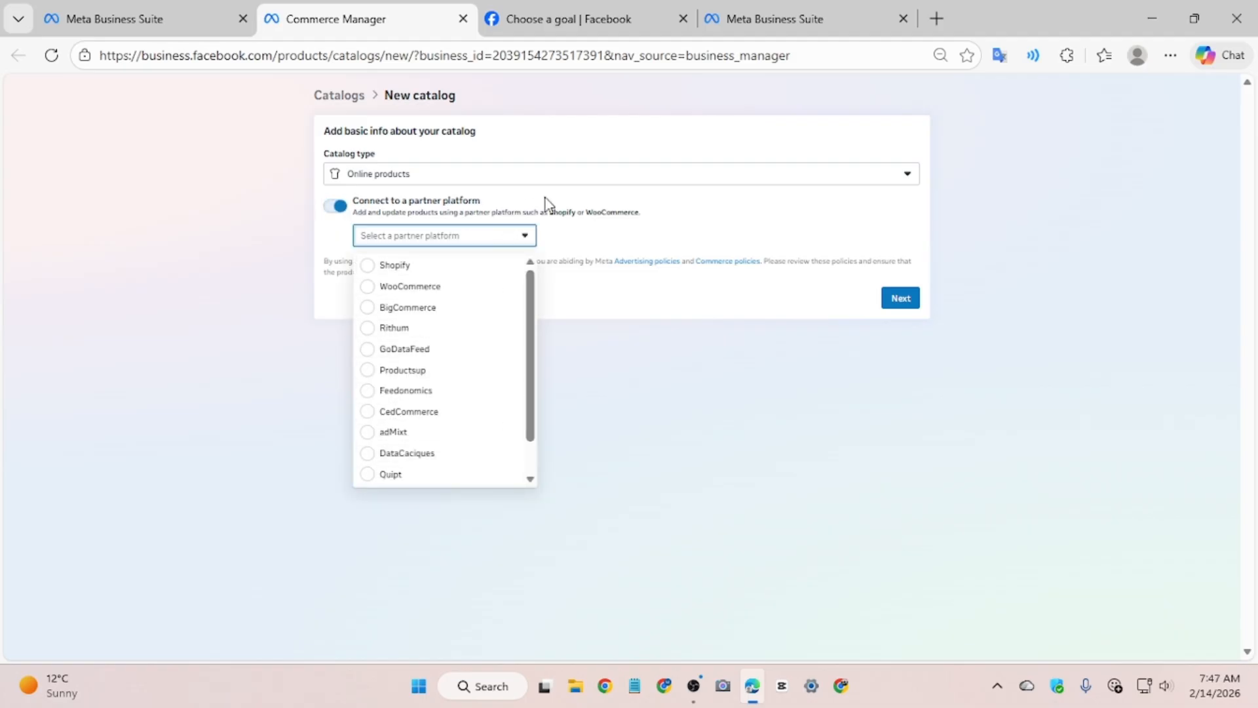
pyautogui.click(551, 174)
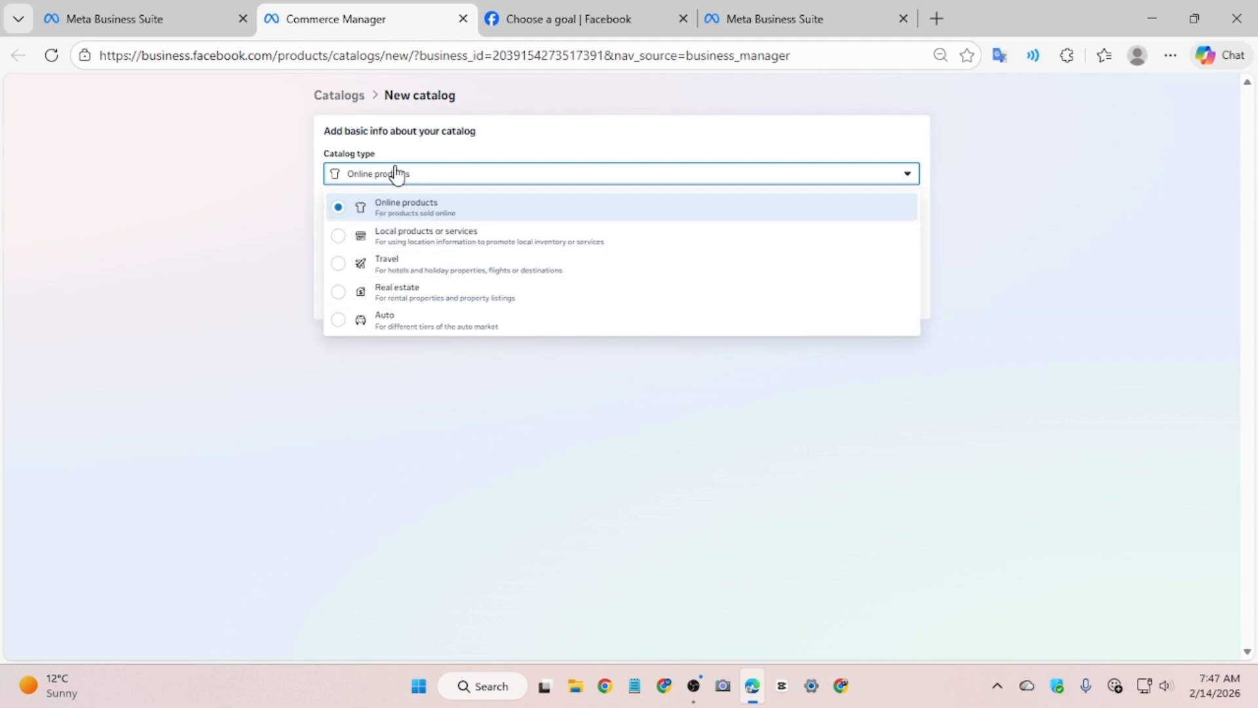
pyautogui.moveTo(397, 175); pyautogui.dragTo(393, 175)
pyautogui.click(337, 206)
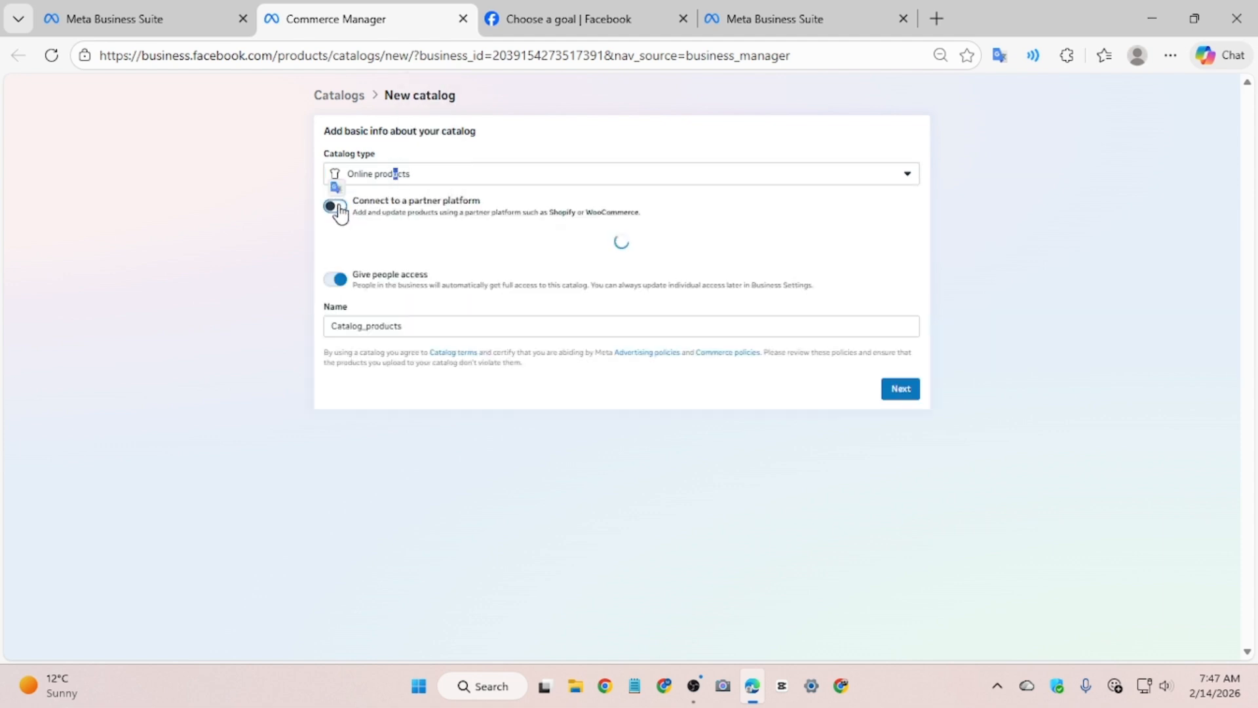
pyautogui.click(338, 206)
pyautogui.click(338, 208)
pyautogui.click(340, 209)
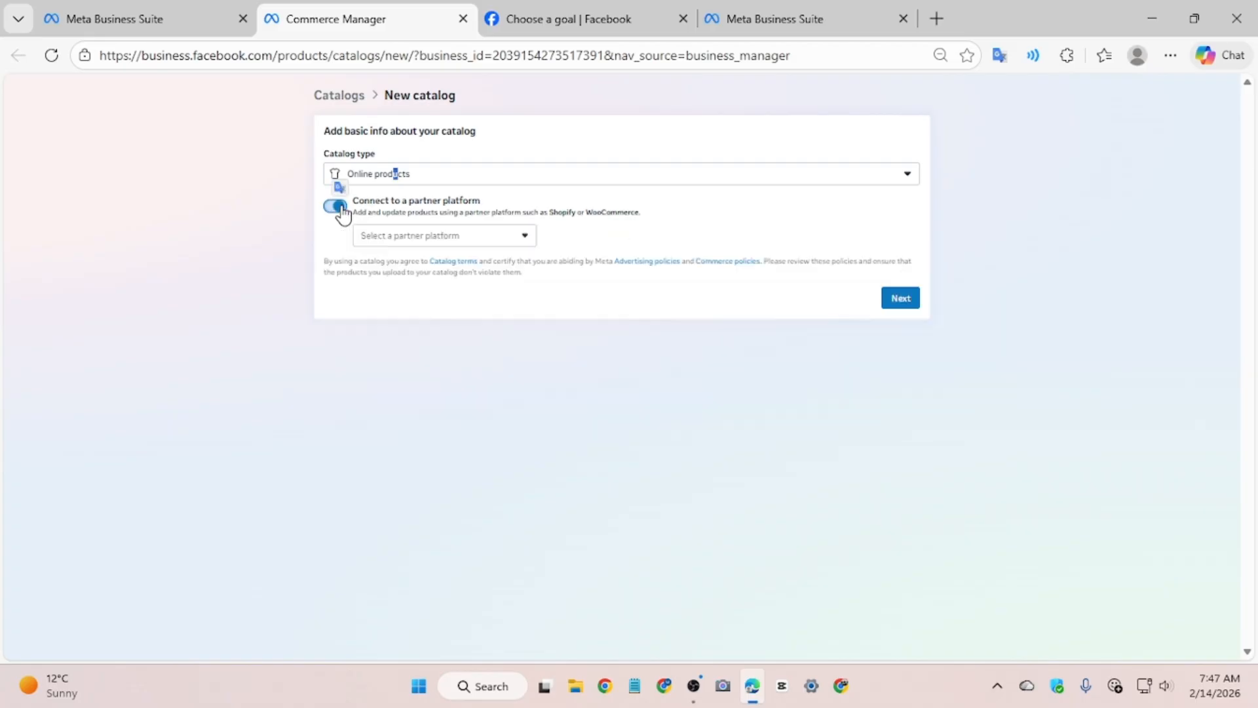
# - Submit the catalog's basic info, then examine the data feed template formats and file upload methods and close the product upload form
pyautogui.click(897, 299)
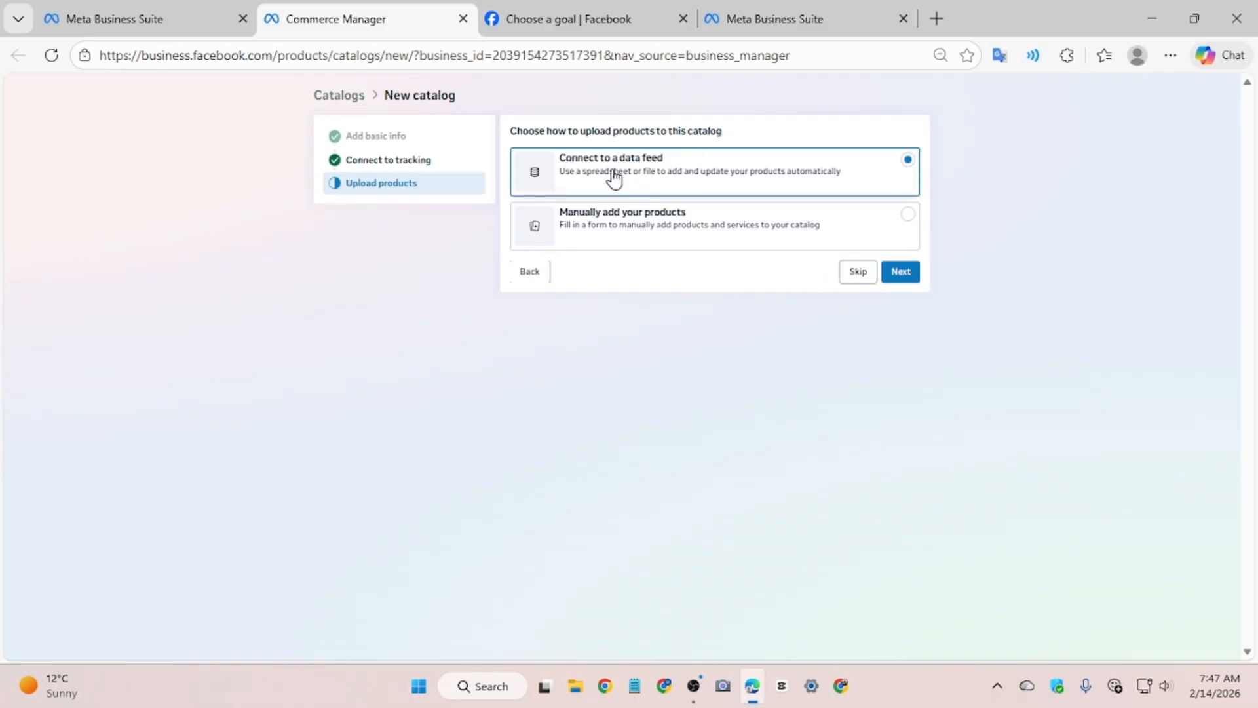
pyautogui.click(904, 278)
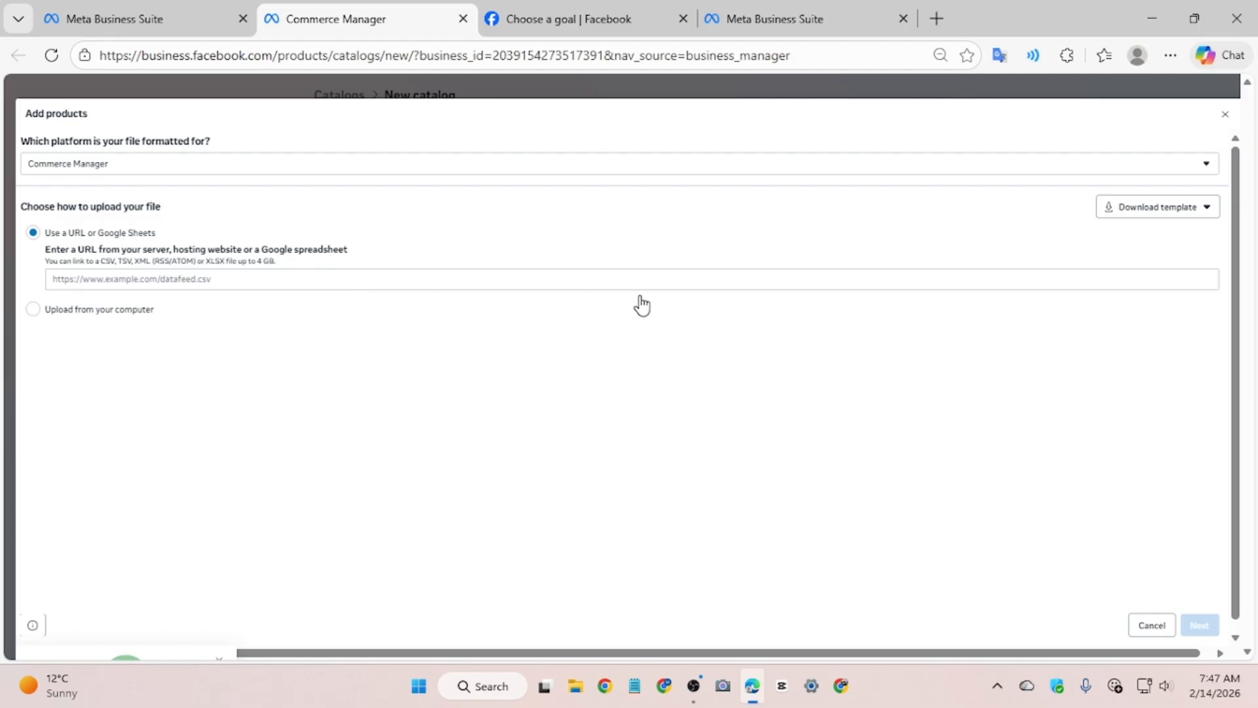
pyautogui.click(1210, 207)
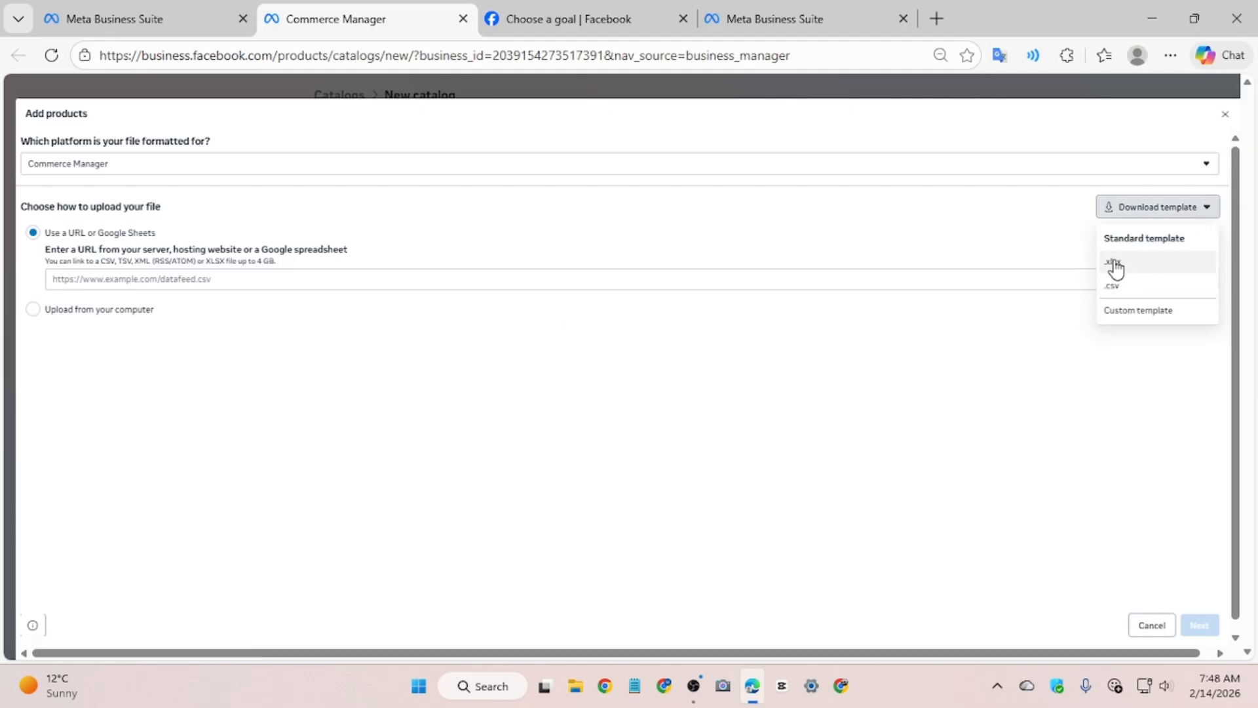
pyautogui.click(328, 277)
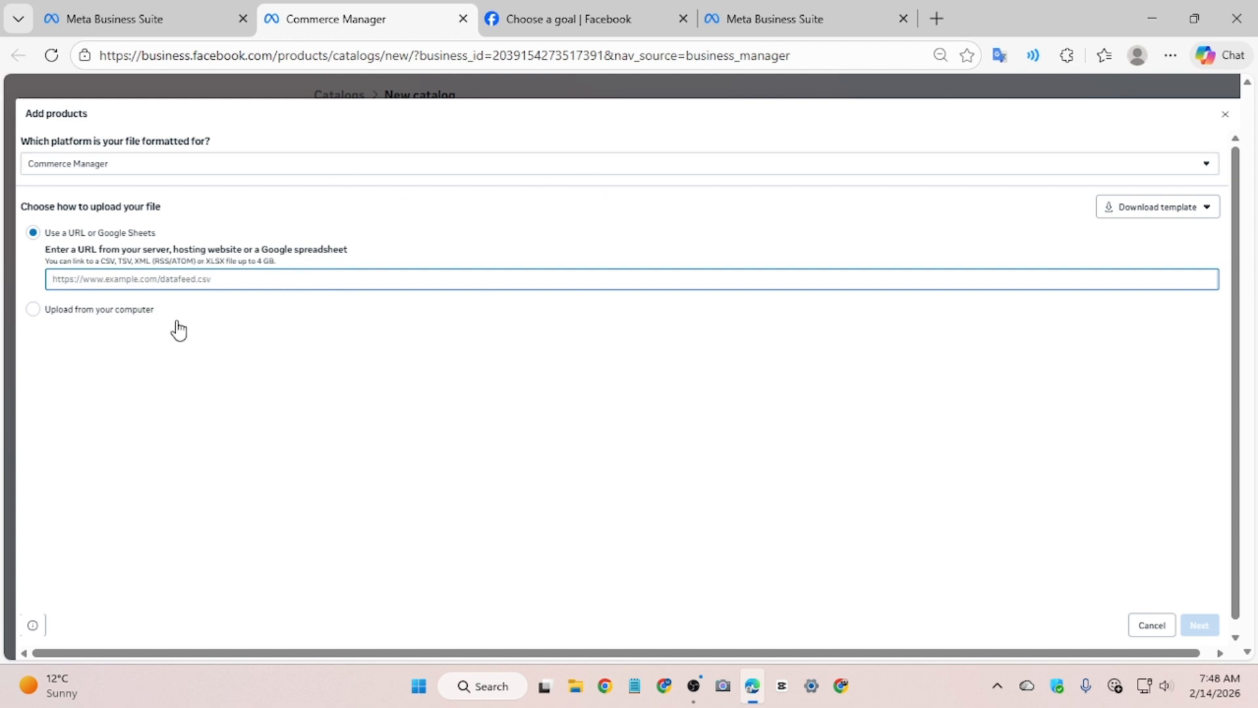
pyautogui.click(136, 313)
pyautogui.click(133, 328)
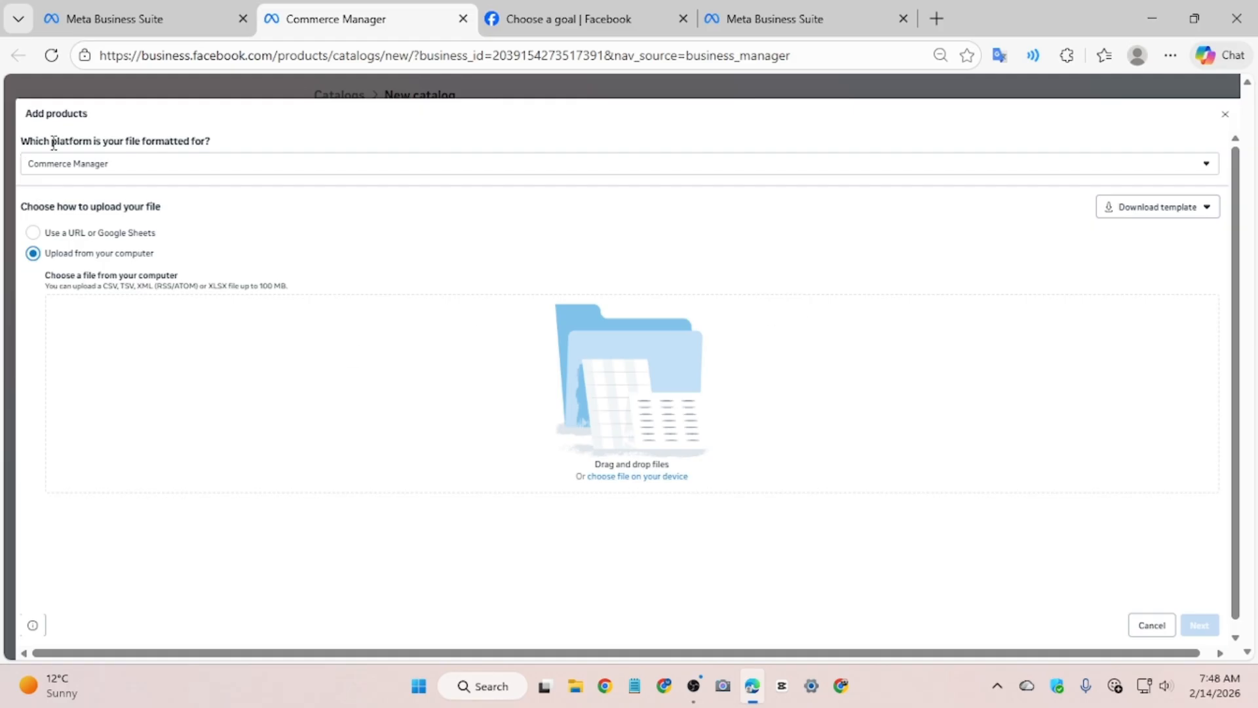
pyautogui.click(1225, 115)
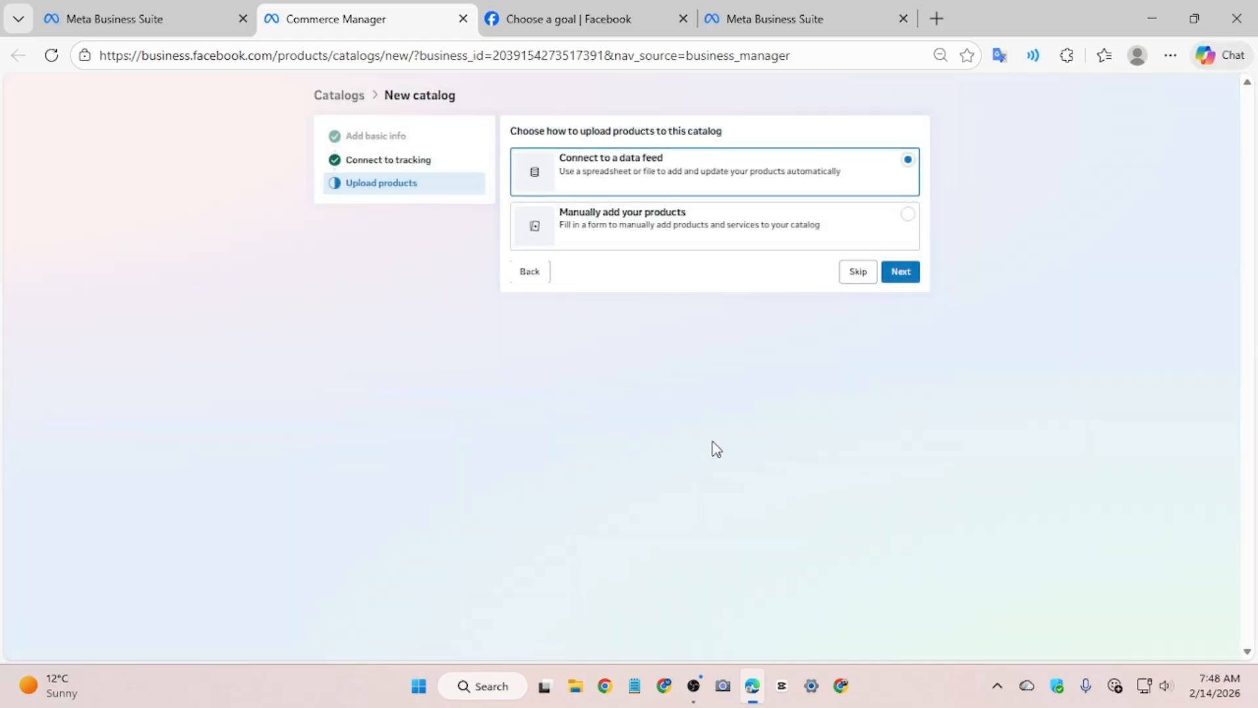
# - Preview the form for manually adding products, close it and skip the product upload to finish creating the catalog
pyautogui.click(620, 244)
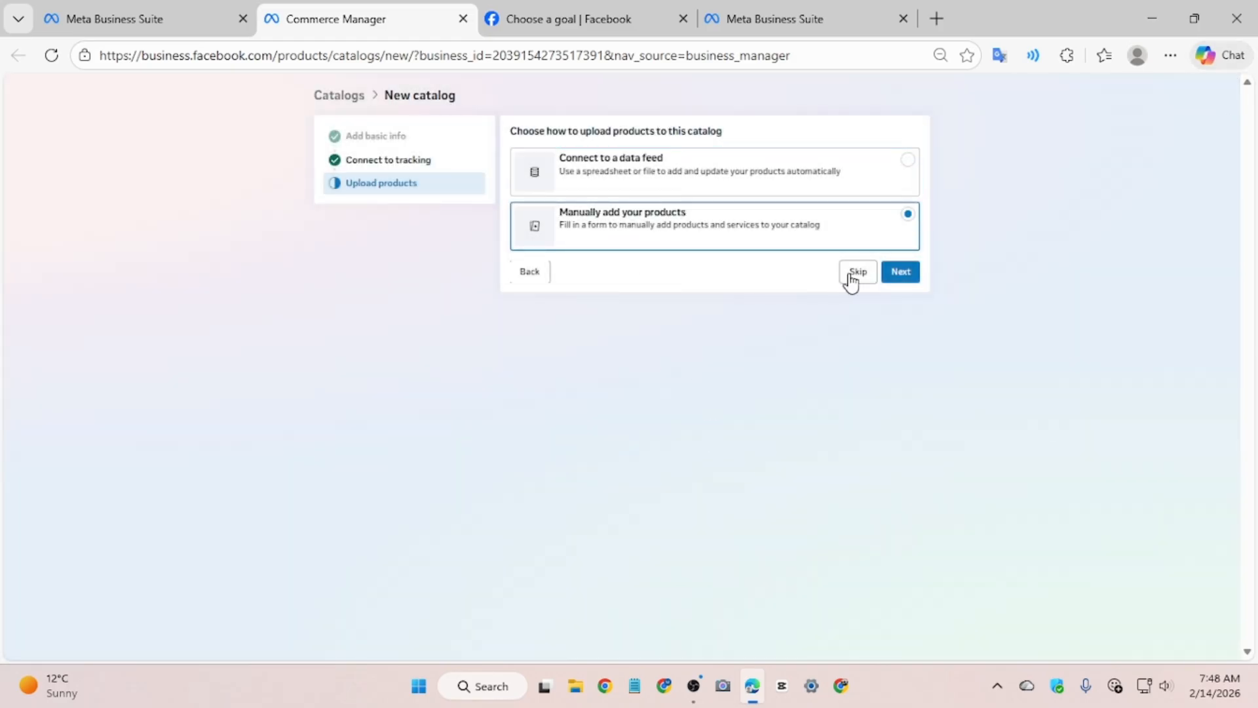
pyautogui.click(899, 279)
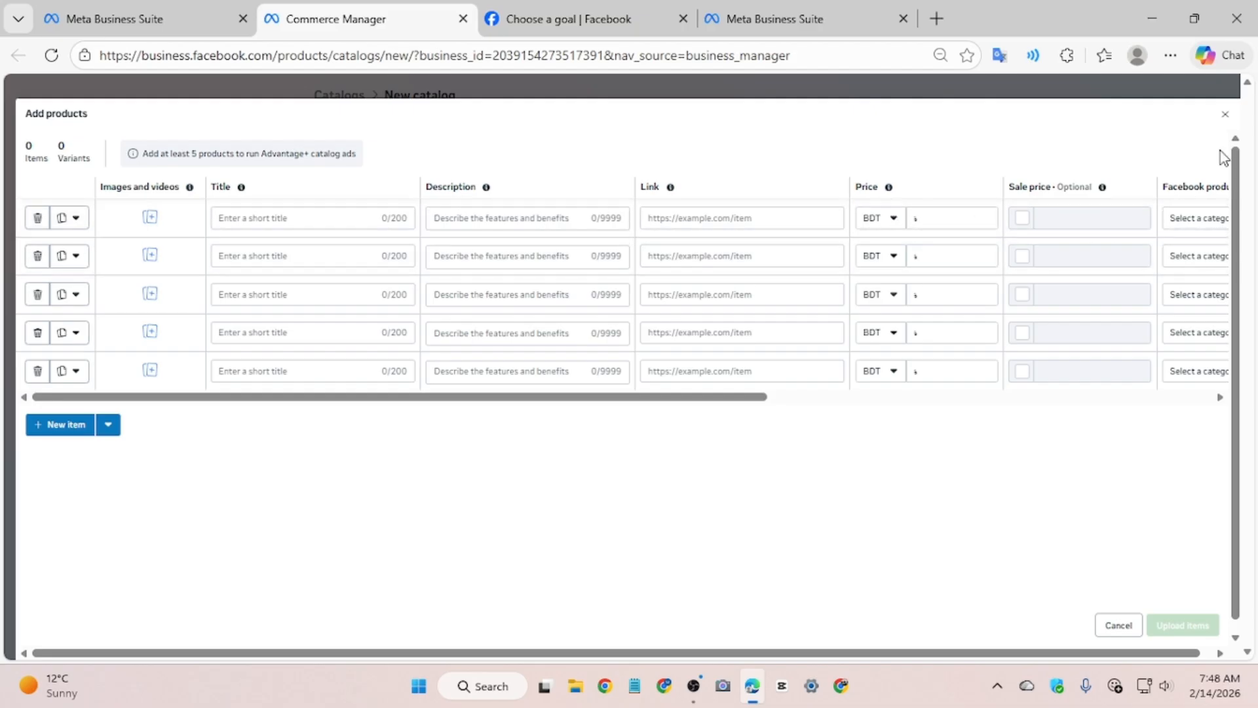
pyautogui.click(1224, 114)
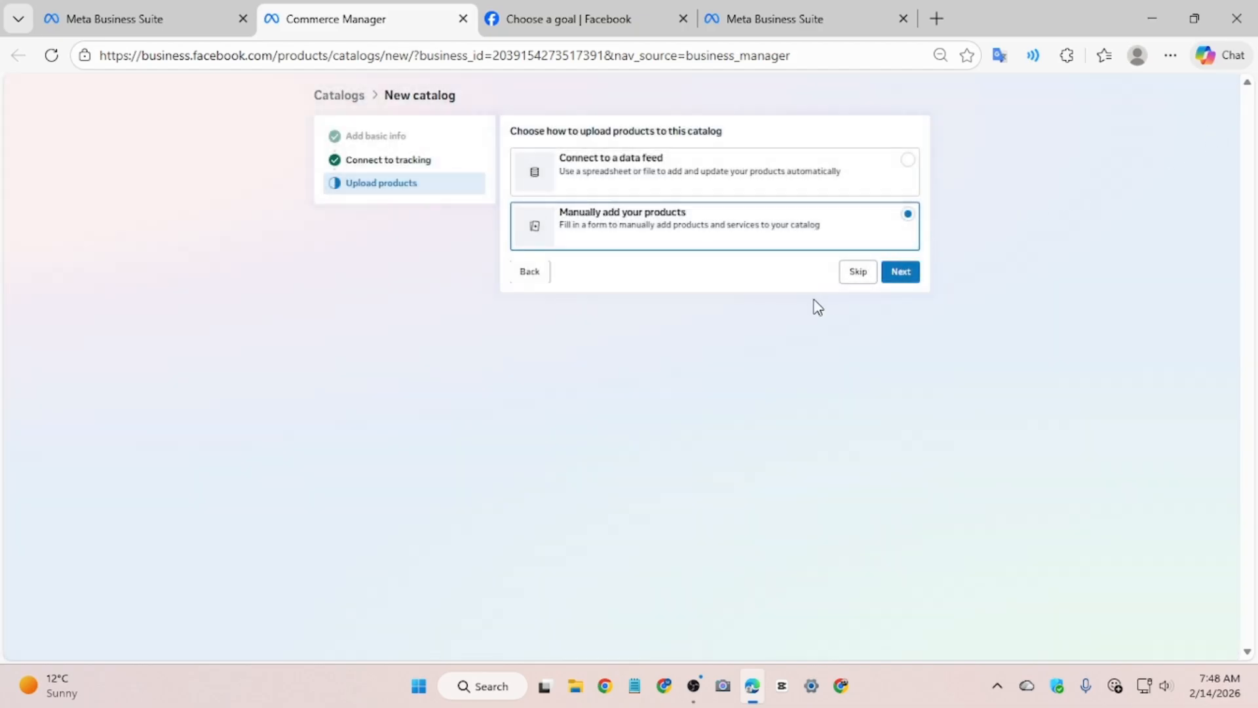
pyautogui.click(858, 276)
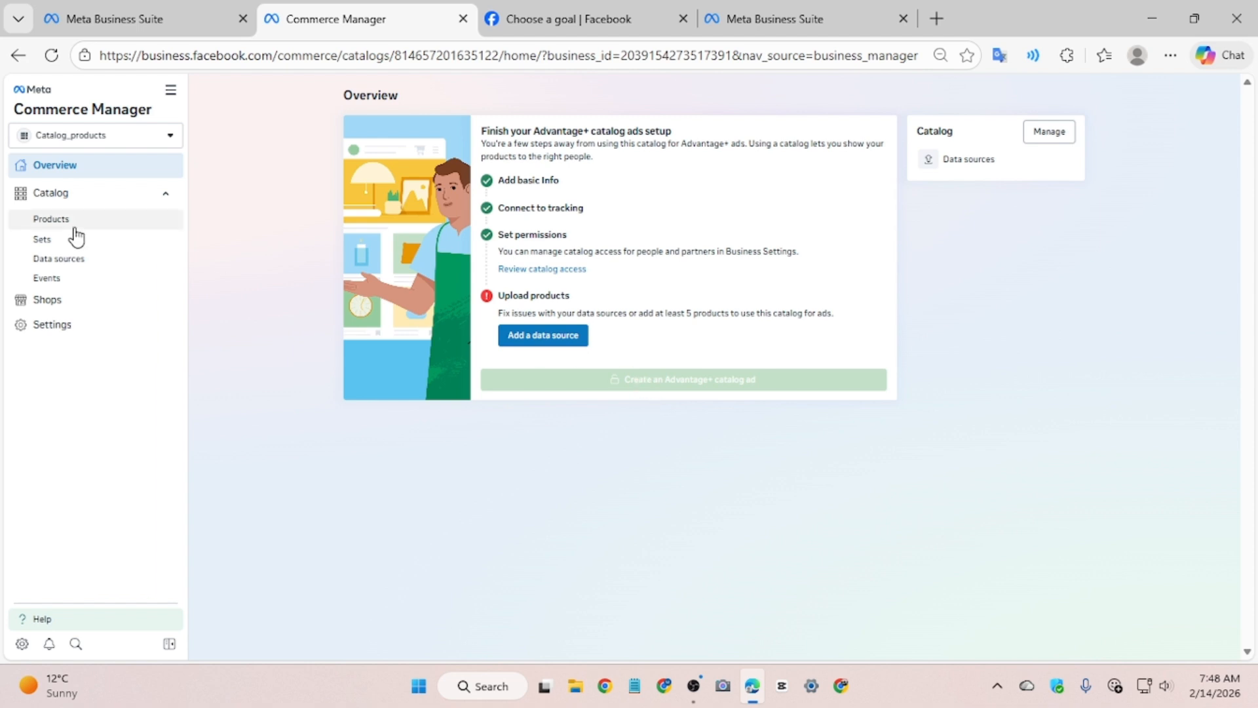
# - View the catalog's Products and Sets pages, and start adding items through Data sources with the Manual option
pyautogui.click(51, 226)
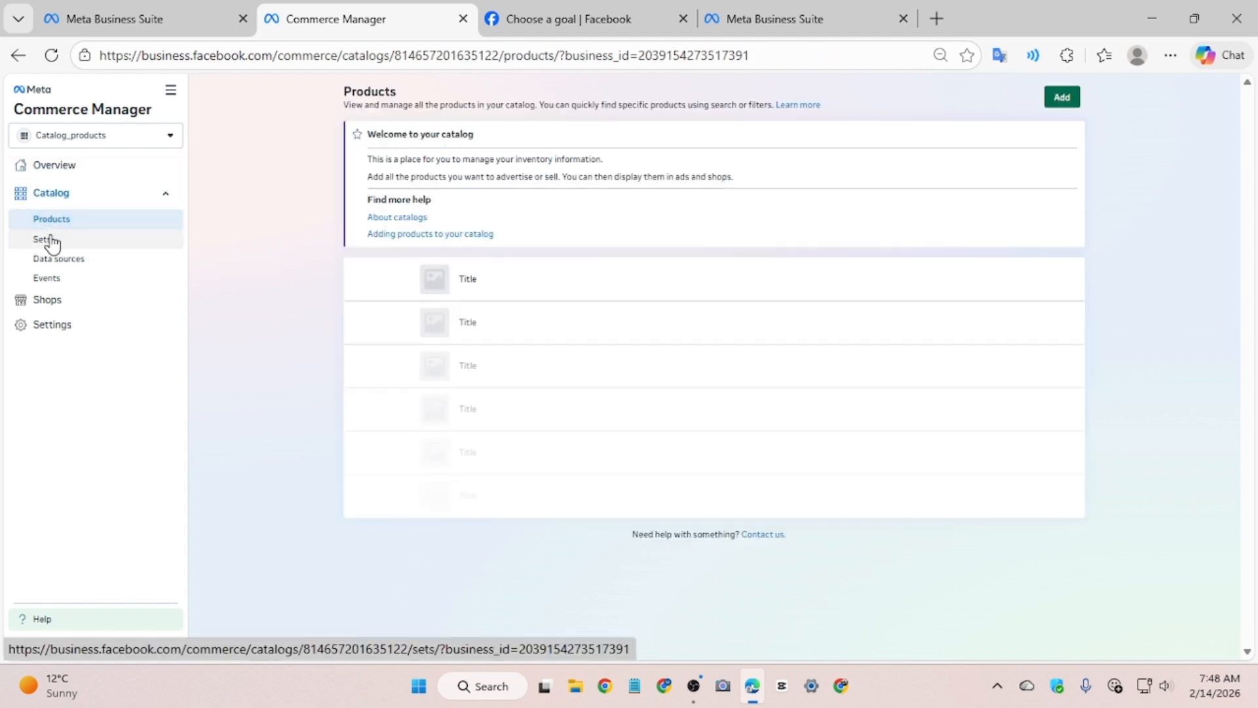
pyautogui.click(52, 242)
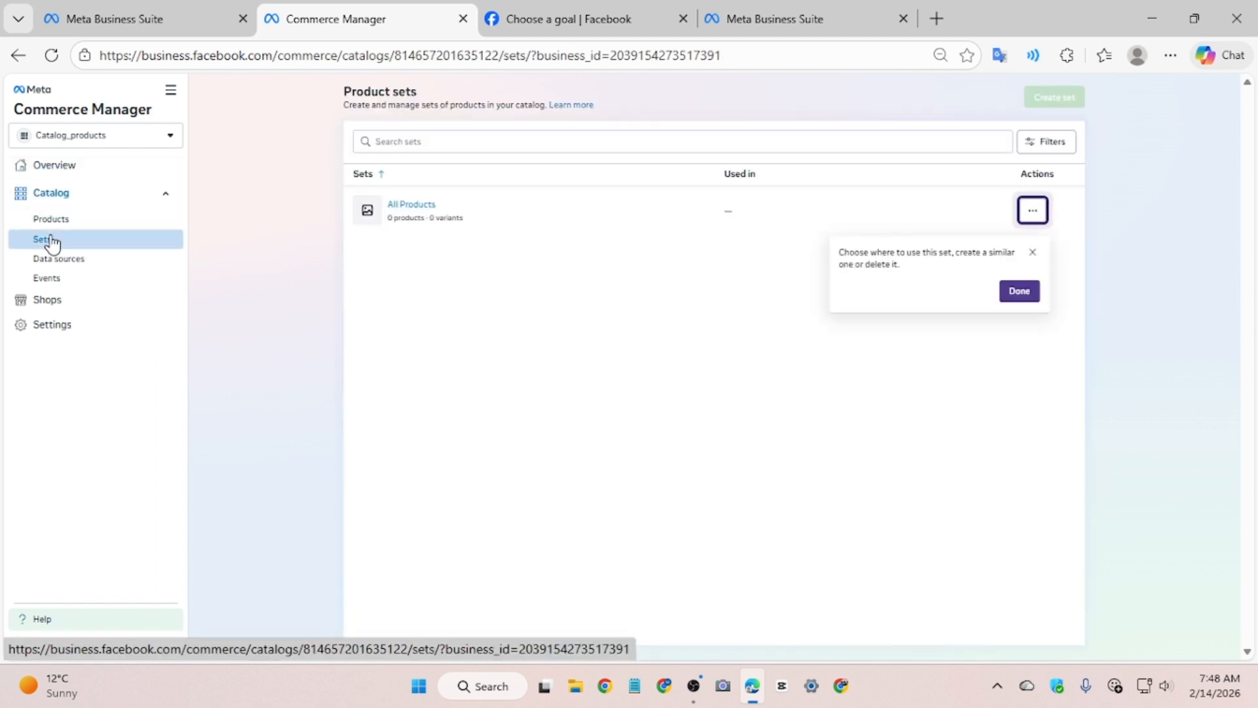
pyautogui.click(44, 261)
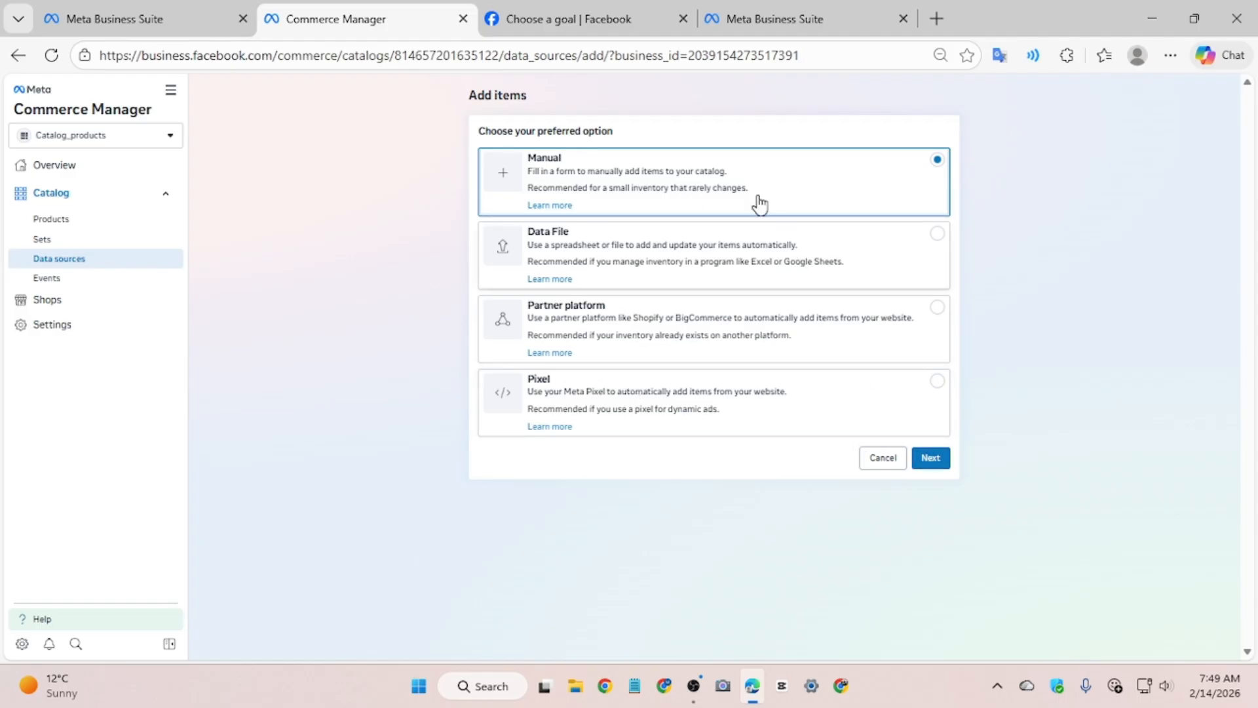
pyautogui.click(931, 459)
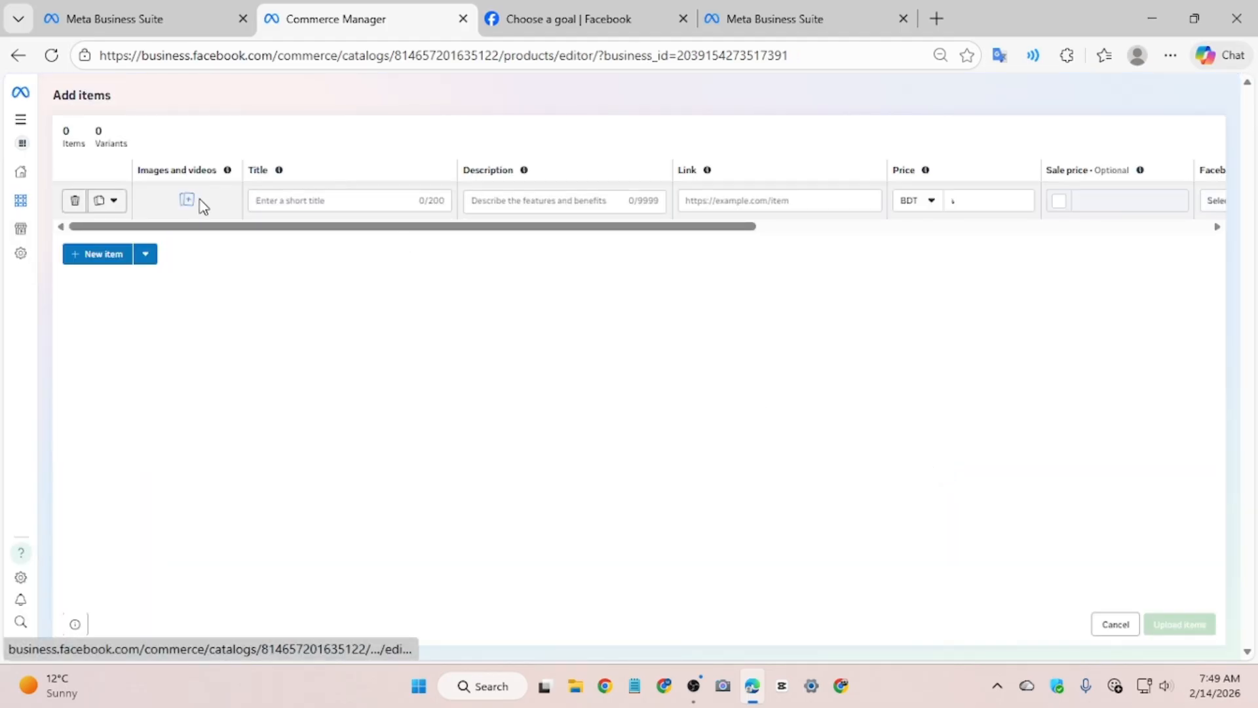
# - Show the image and video upload for the new item, close it and put the cursor in the title field
pyautogui.click(188, 200)
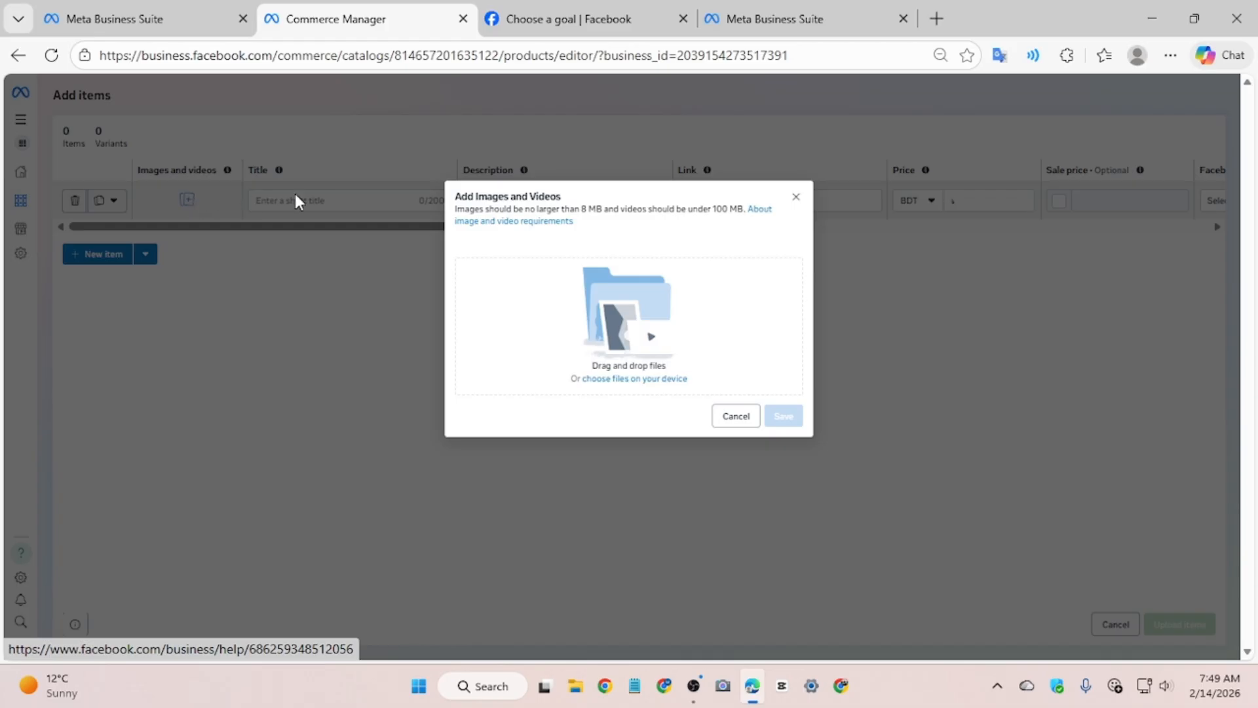
pyautogui.click(796, 197)
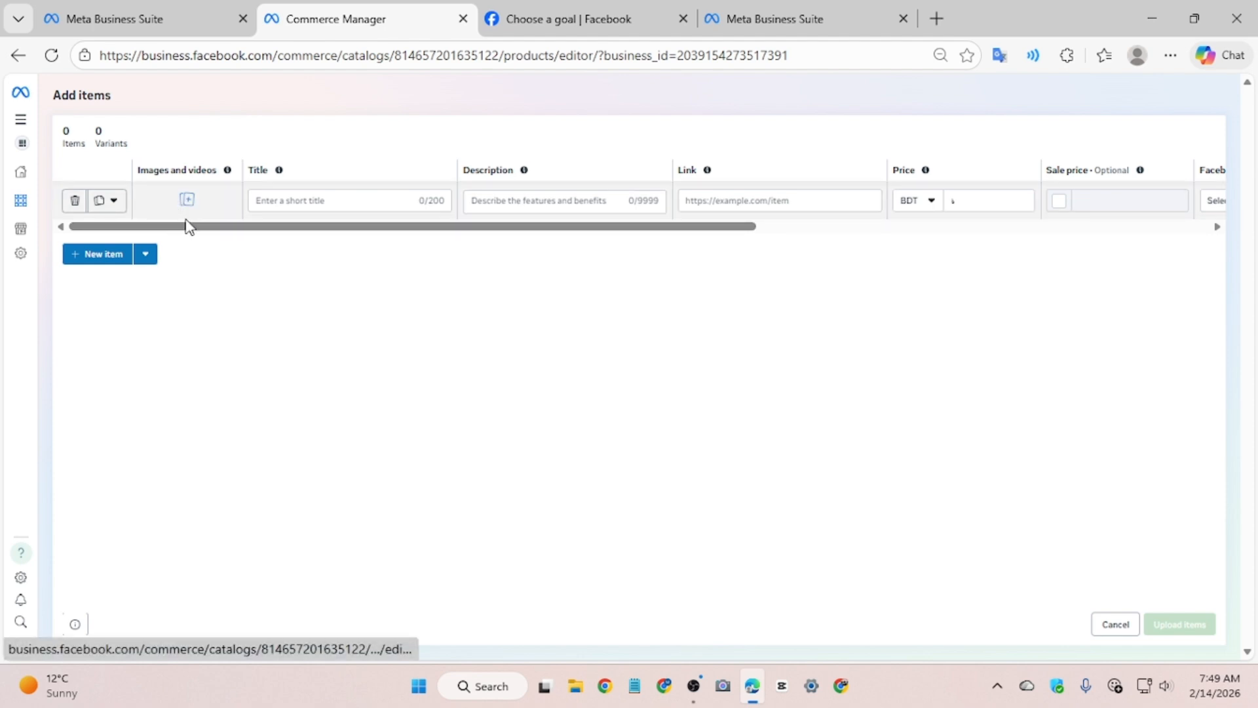
pyautogui.click(275, 205)
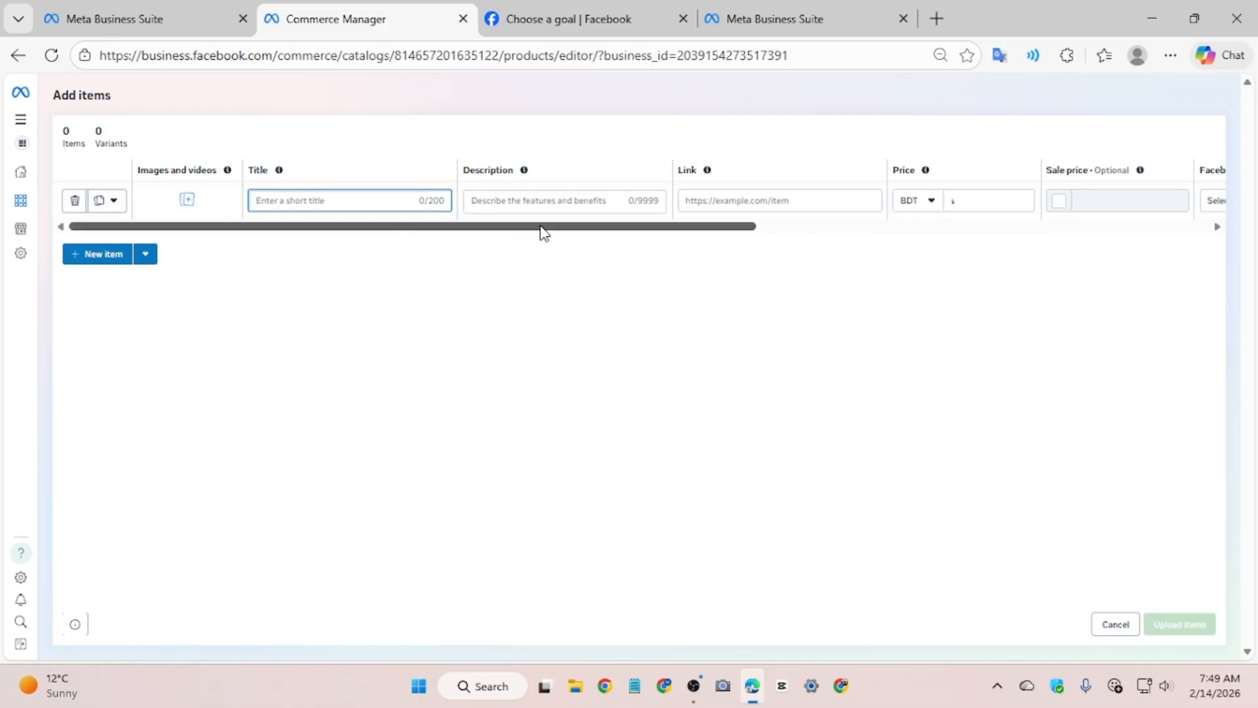
# - Go through the new item's description, link, price and title fields to show what each product entry requires
pyautogui.click(564, 202)
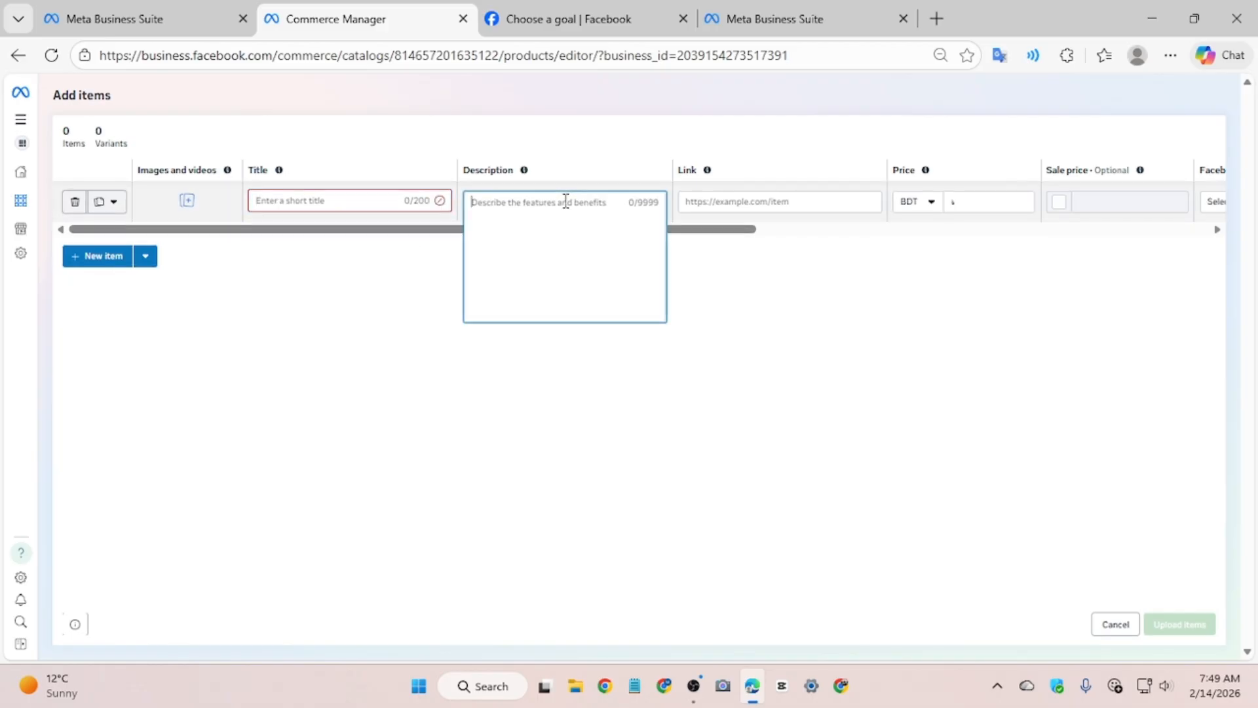
pyautogui.click(758, 205)
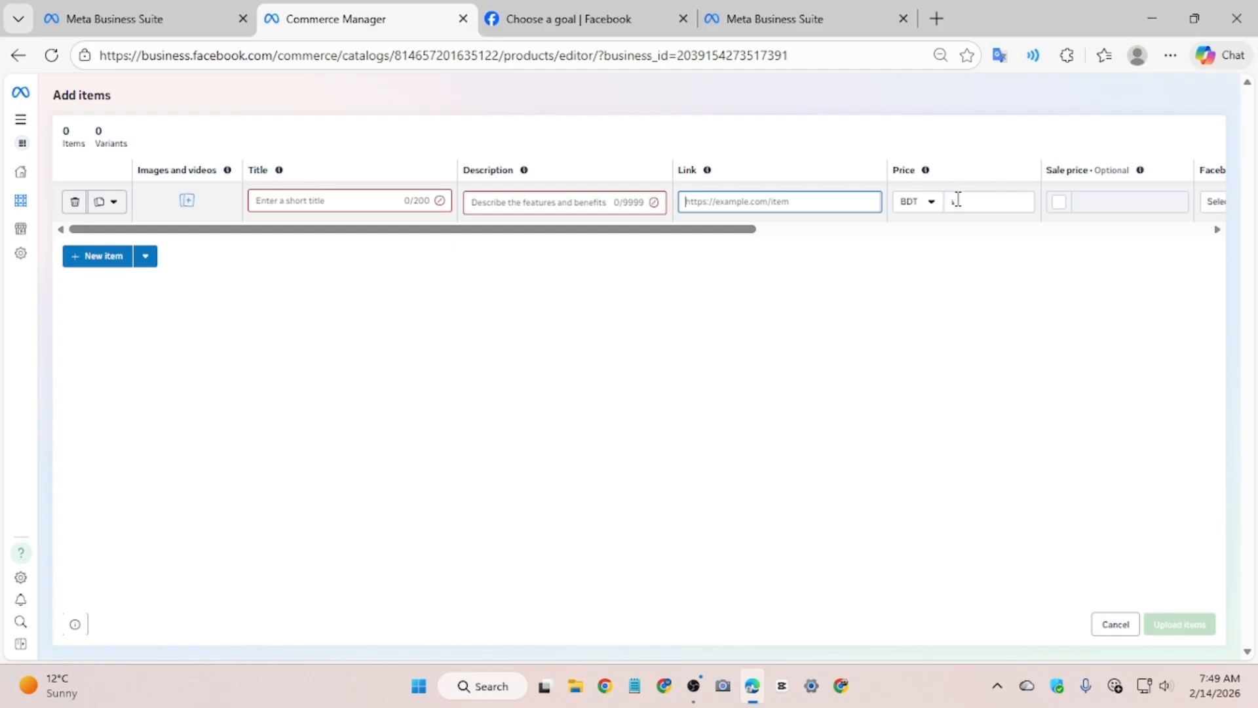
pyautogui.click(985, 208)
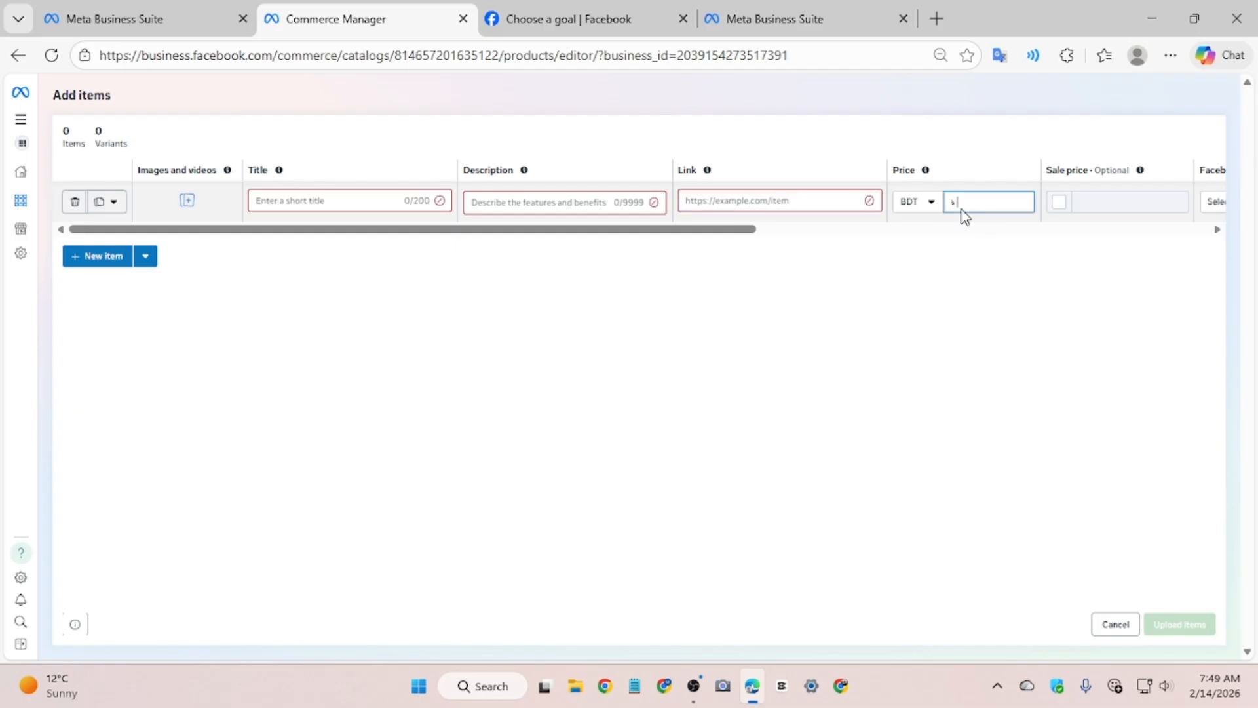
pyautogui.click(564, 205)
pyautogui.click(321, 201)
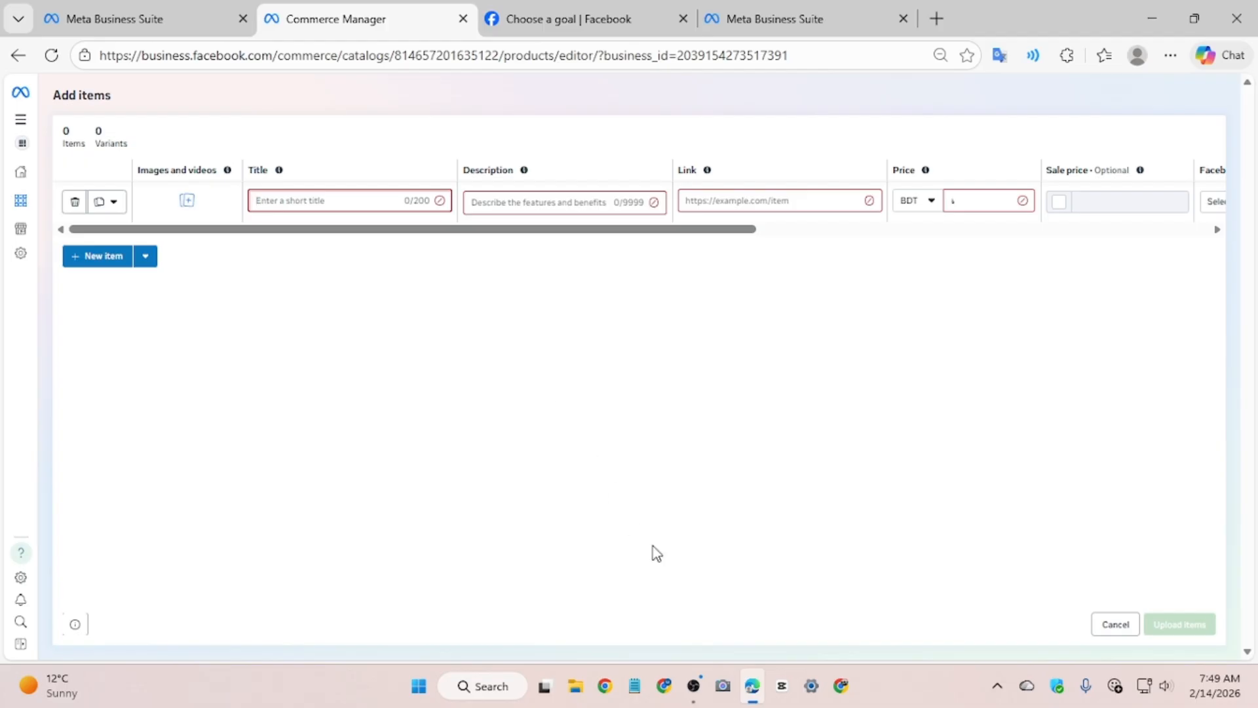
pyautogui.click(604, 686)
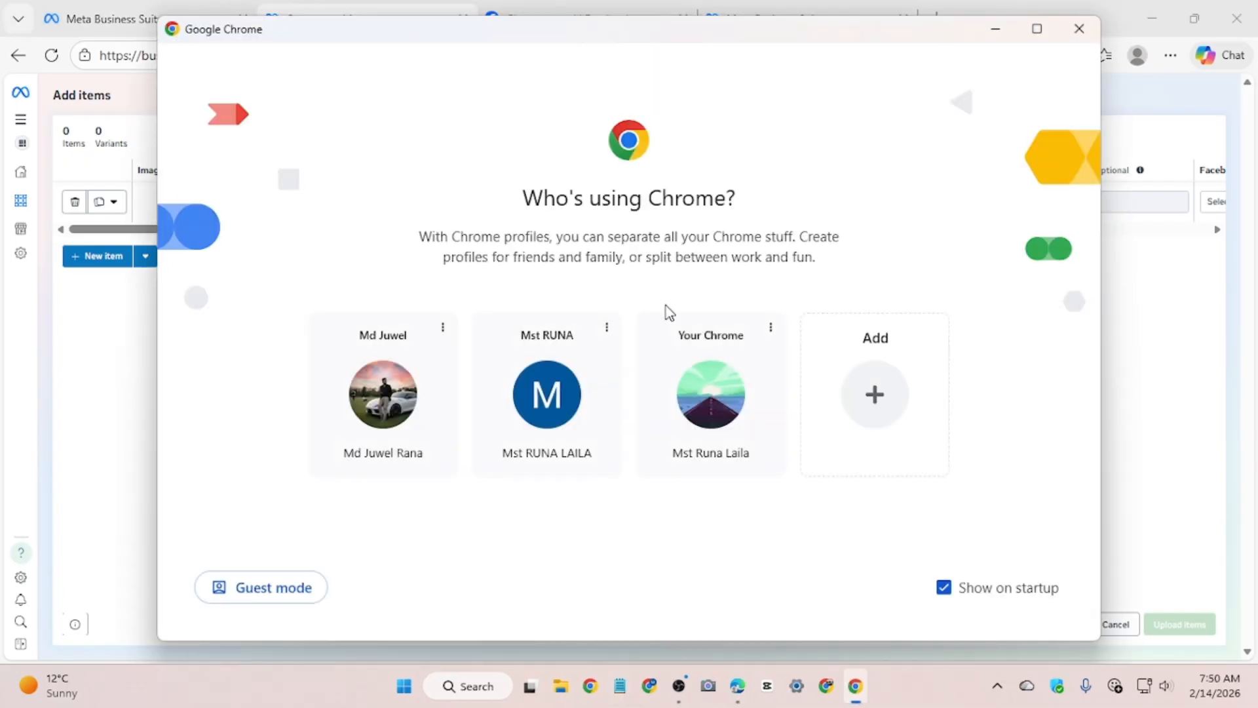
pyautogui.click(677, 410)
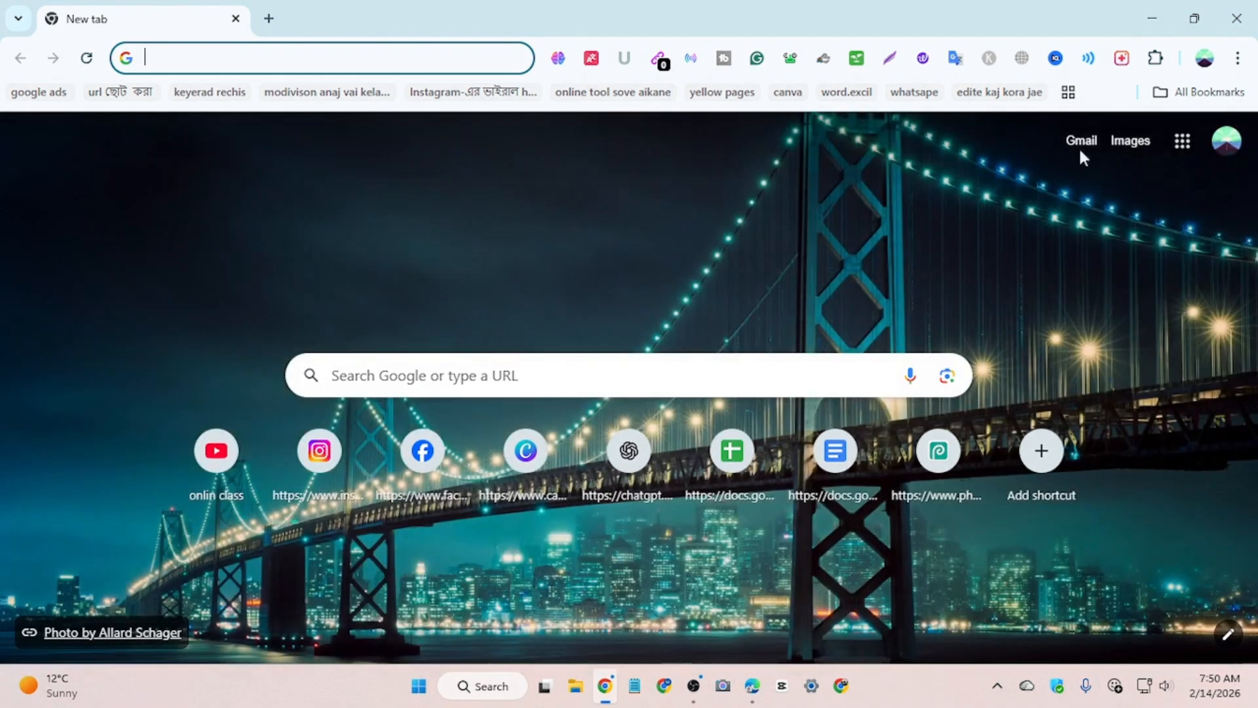
pyautogui.click(1236, 18)
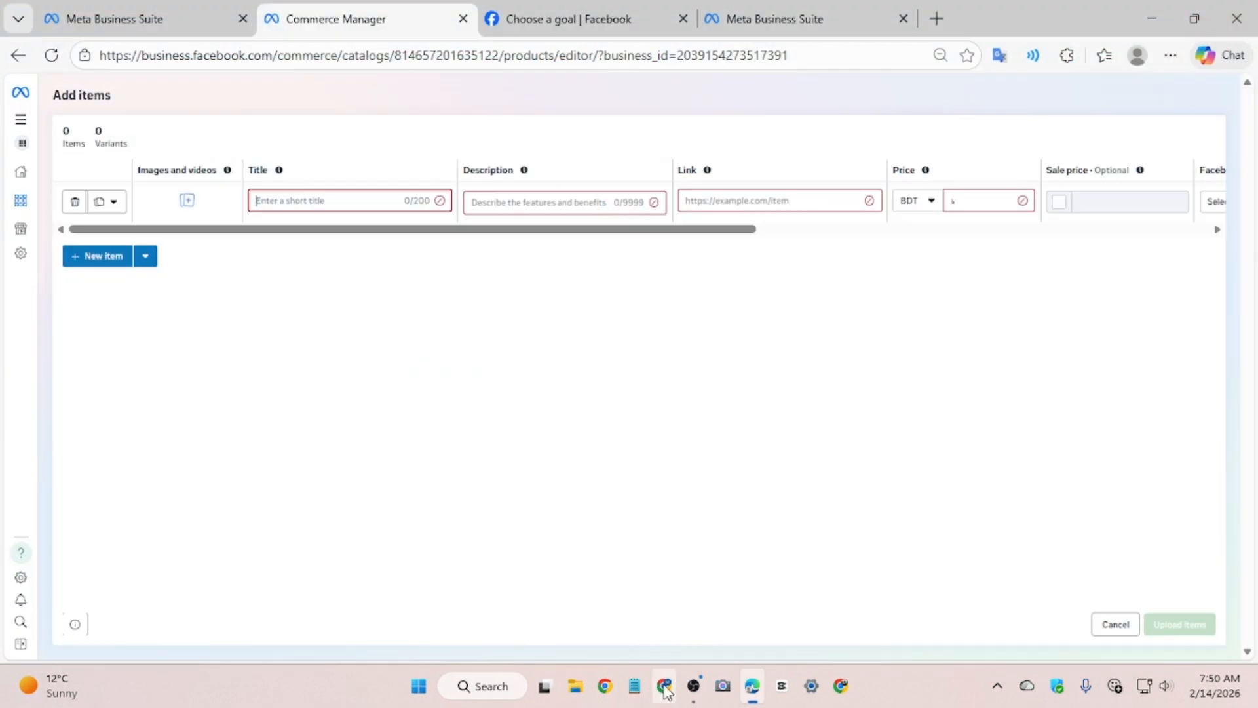
pyautogui.click(663, 685)
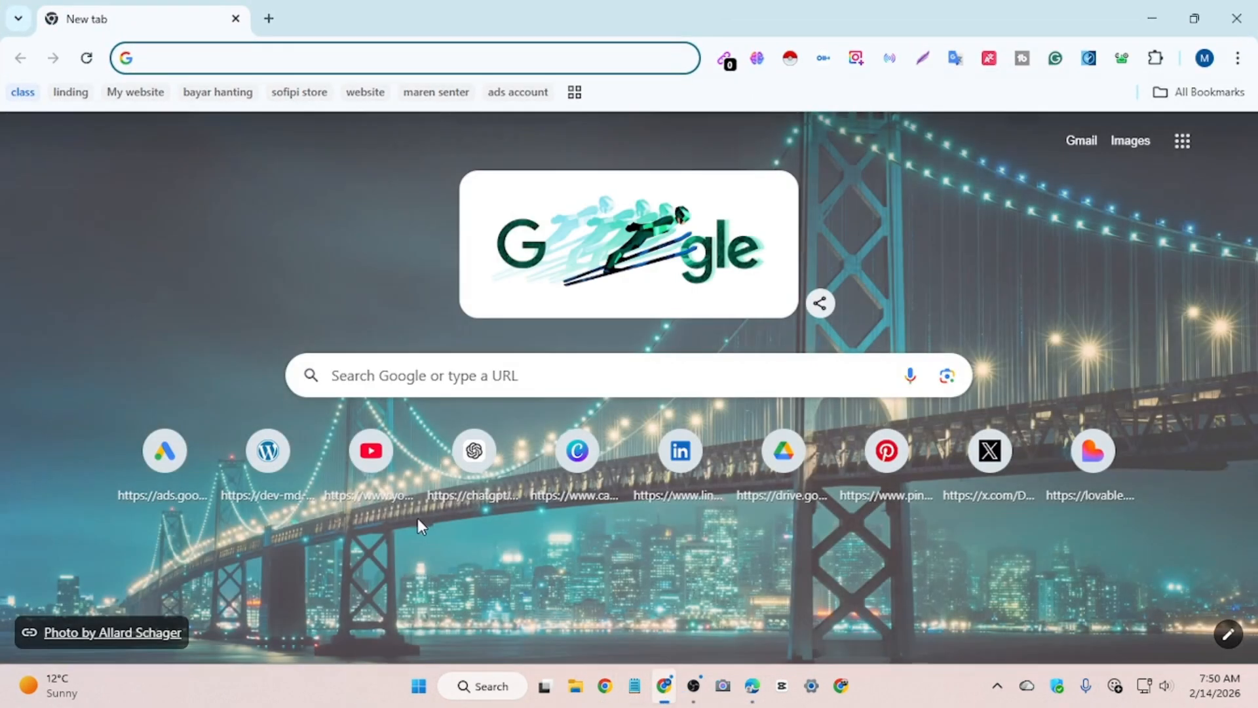
pyautogui.click(313, 490)
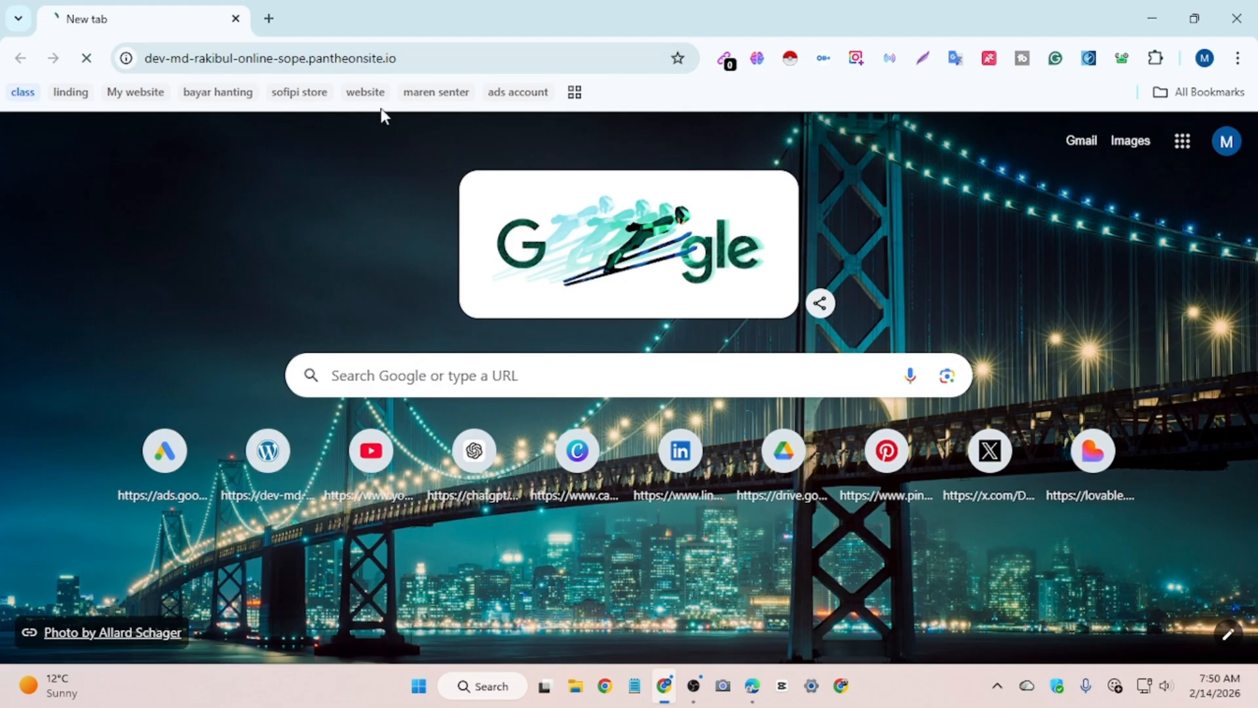
pyautogui.click(1252, 24)
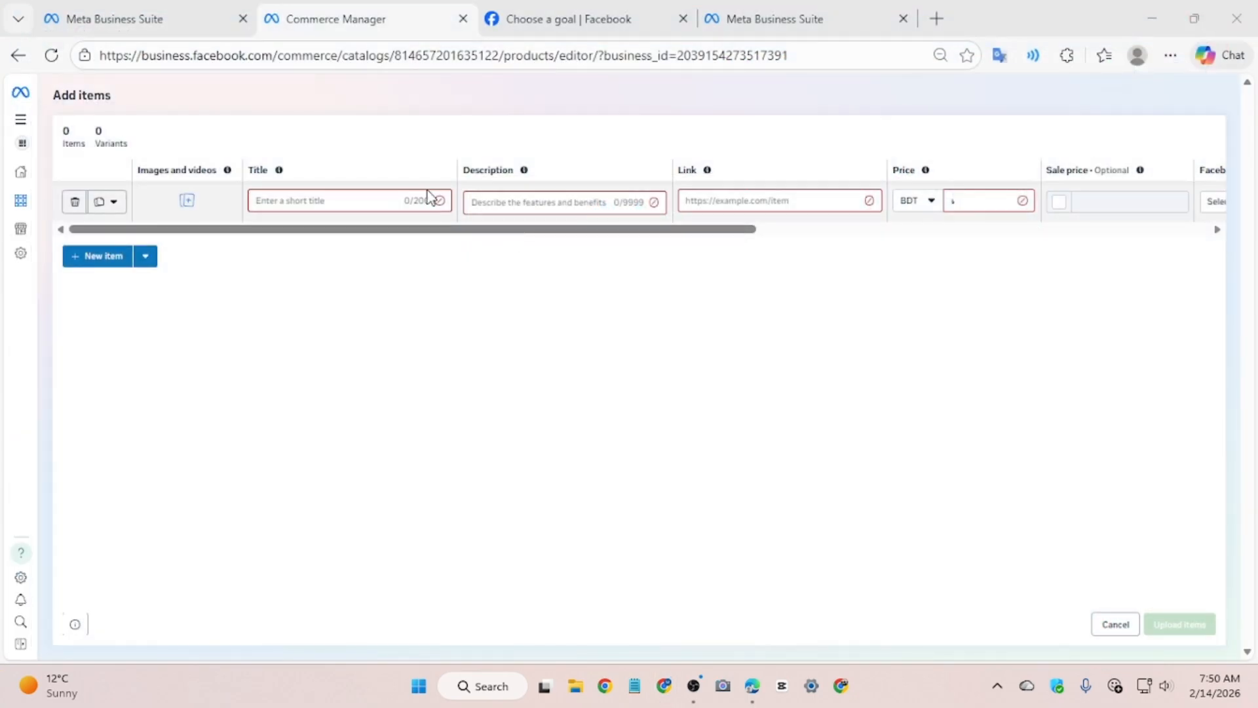
# - Switch to Chrome with the Your Chrome profile and open the Canva home page
pyautogui.click(606, 685)
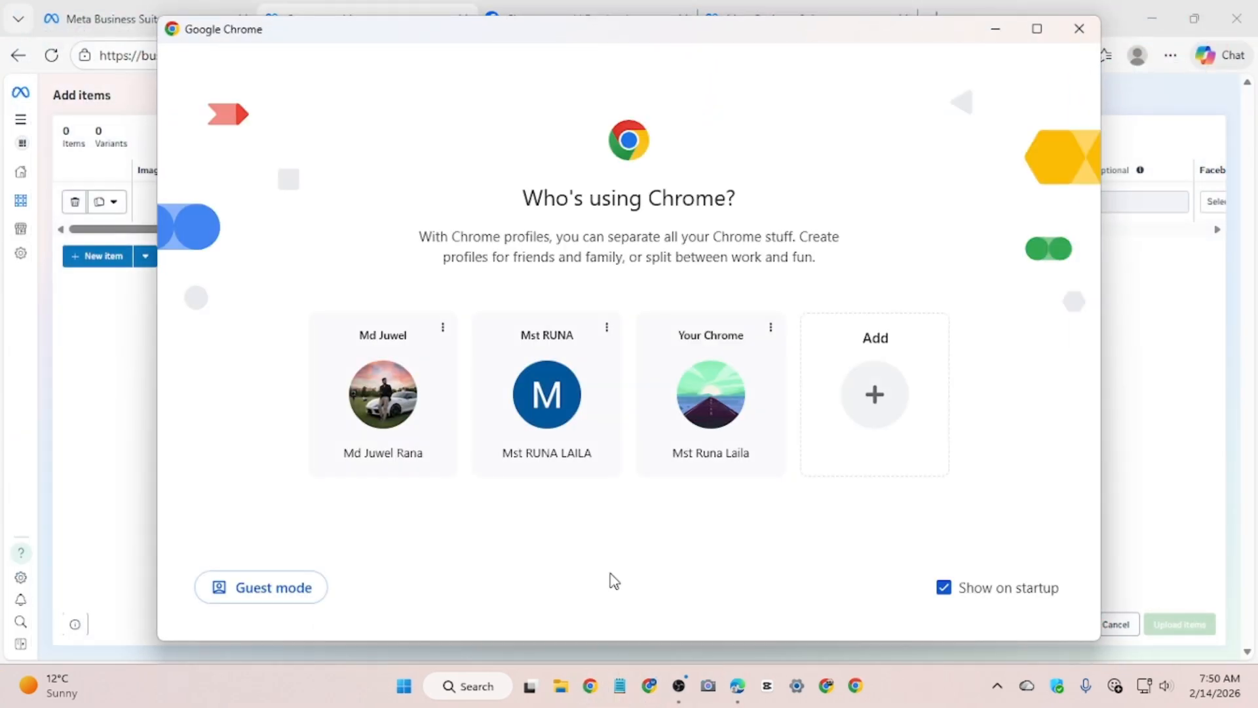
pyautogui.click(737, 428)
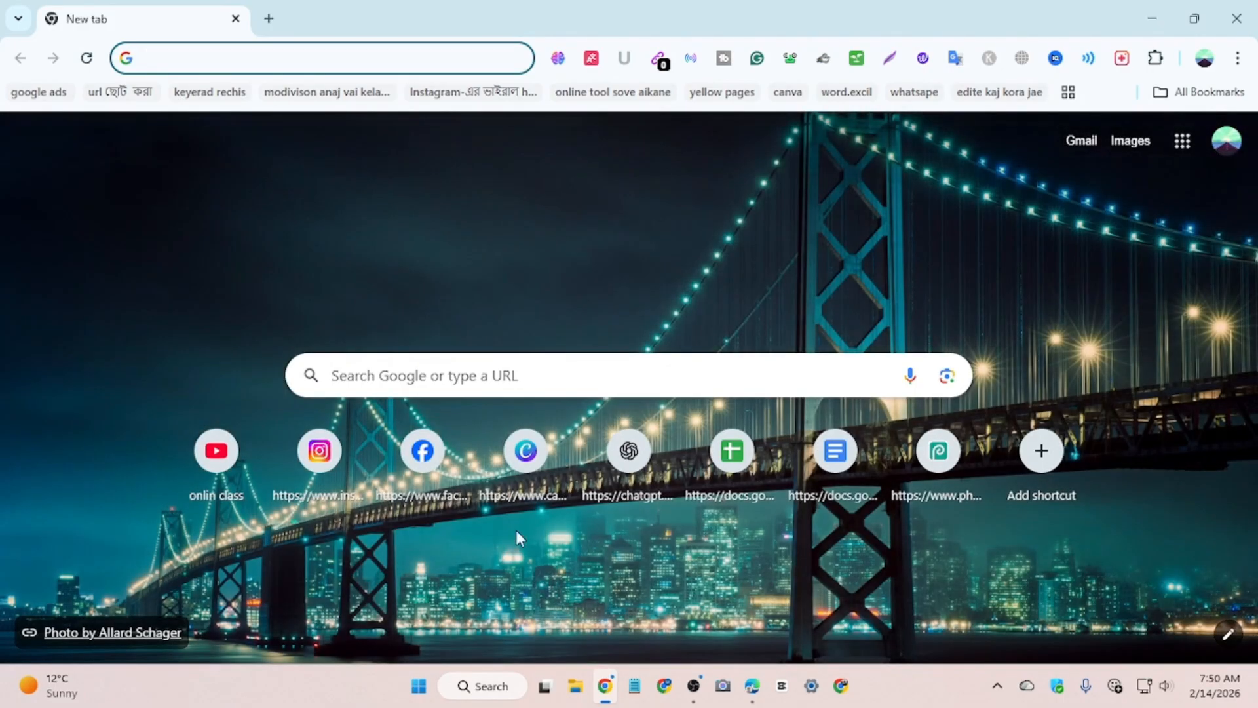
pyautogui.click(518, 469)
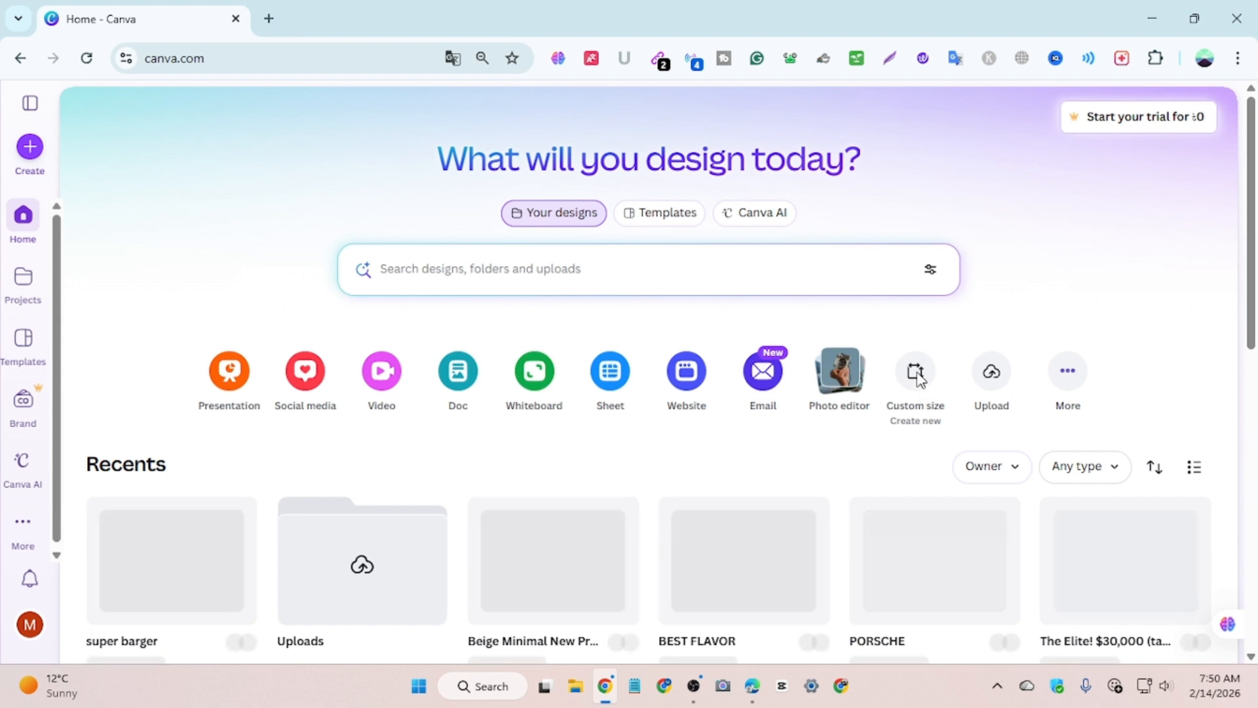
# - Enter a custom design size of 500 × 500 px, then close the dialog without creating a design
pyautogui.click(920, 385)
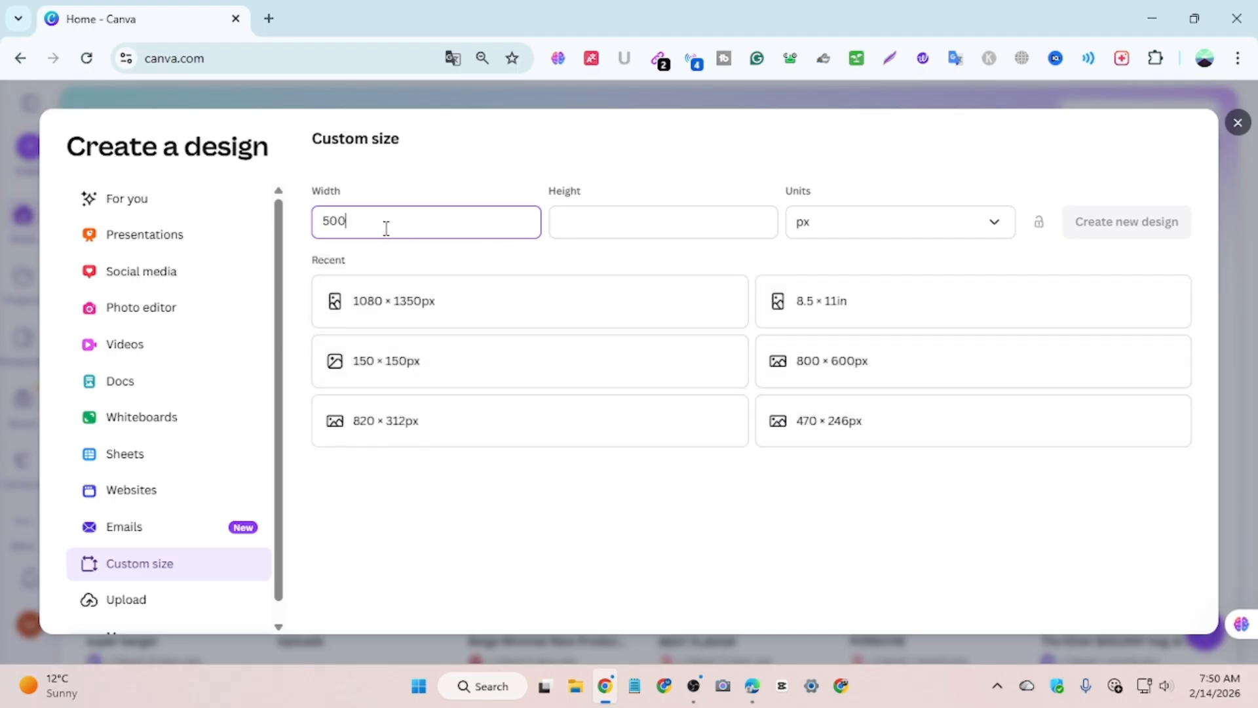
pyautogui.click(604, 230)
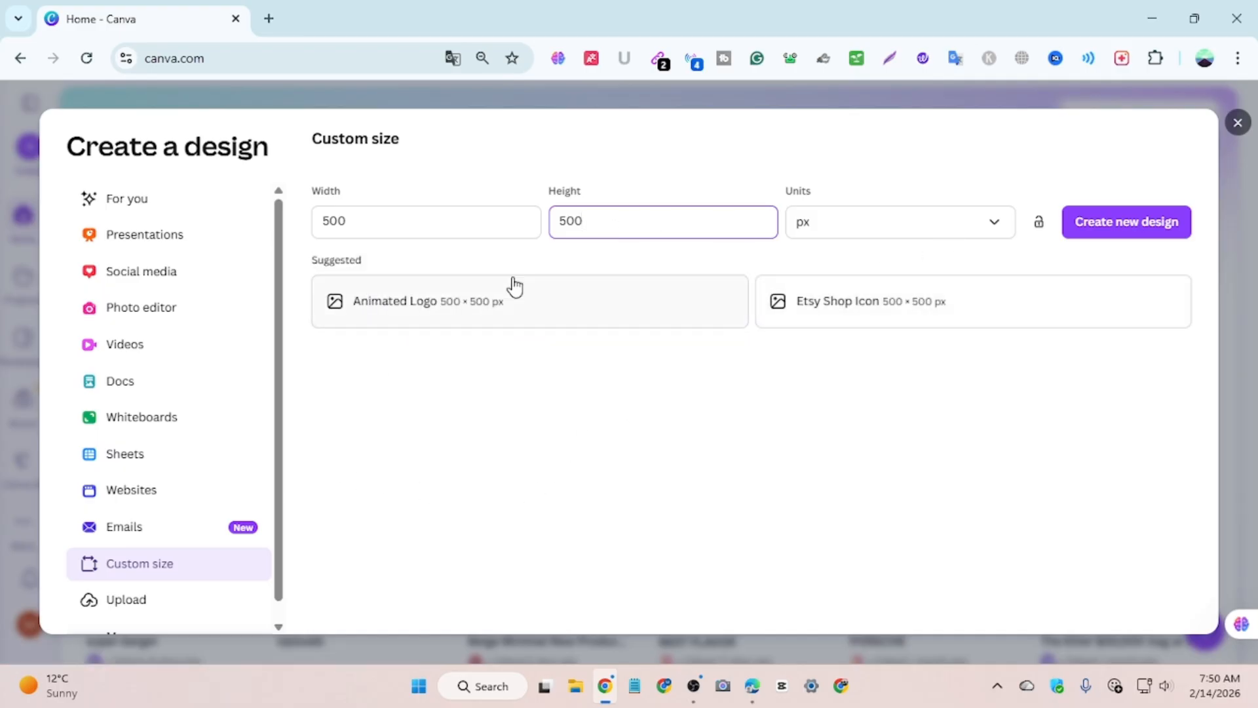
pyautogui.click(1238, 123)
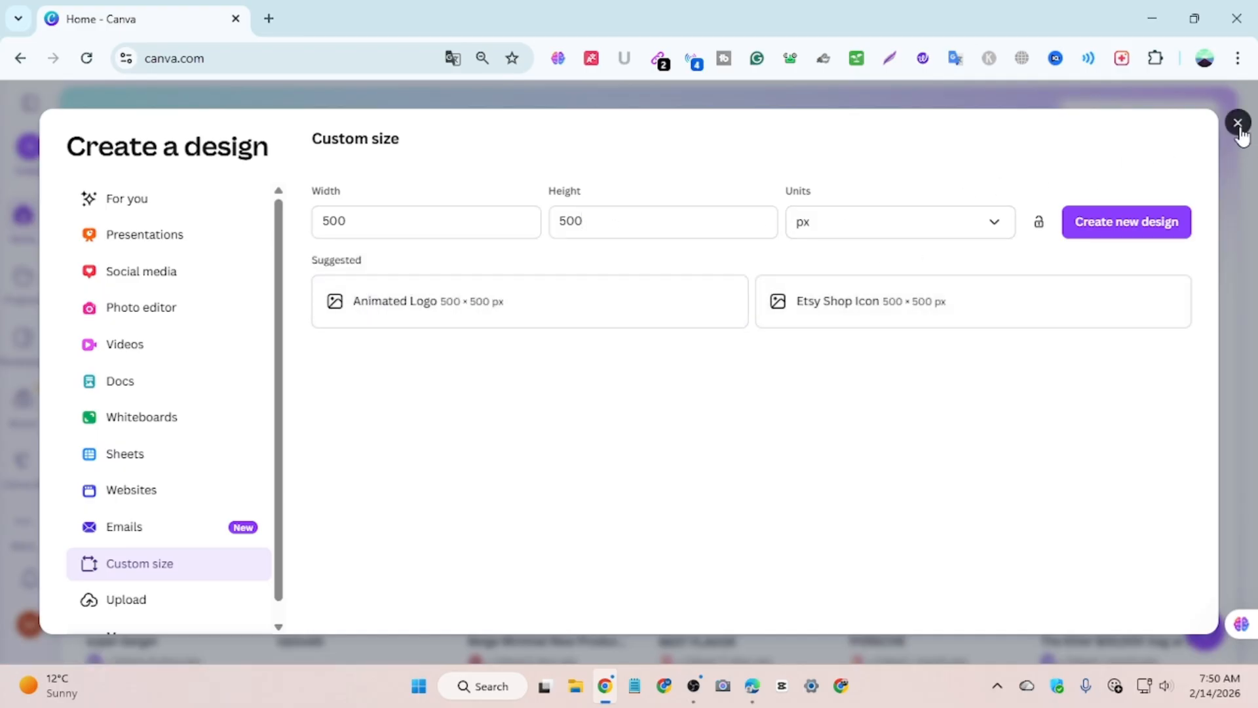
# - Find the untitled coffee bag product design among the recent Canva designs and open it
pyautogui.scroll(-7, 403, 453)
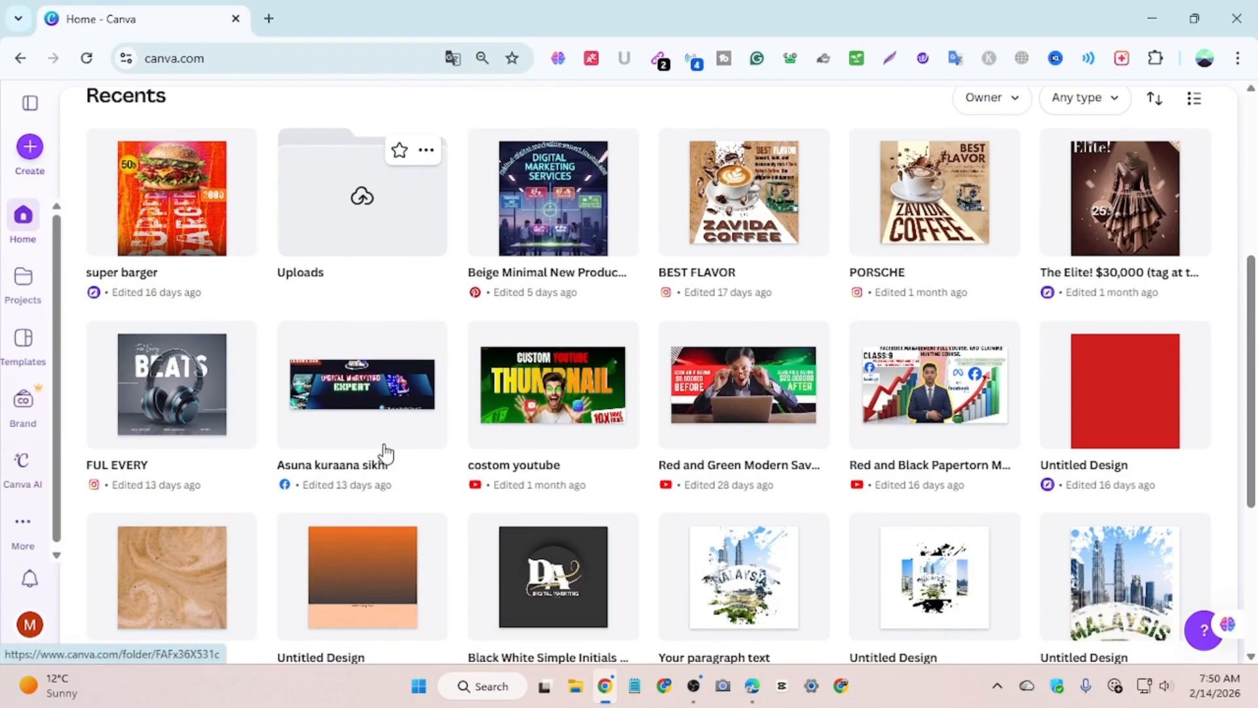
pyautogui.scroll(-4, 385, 452)
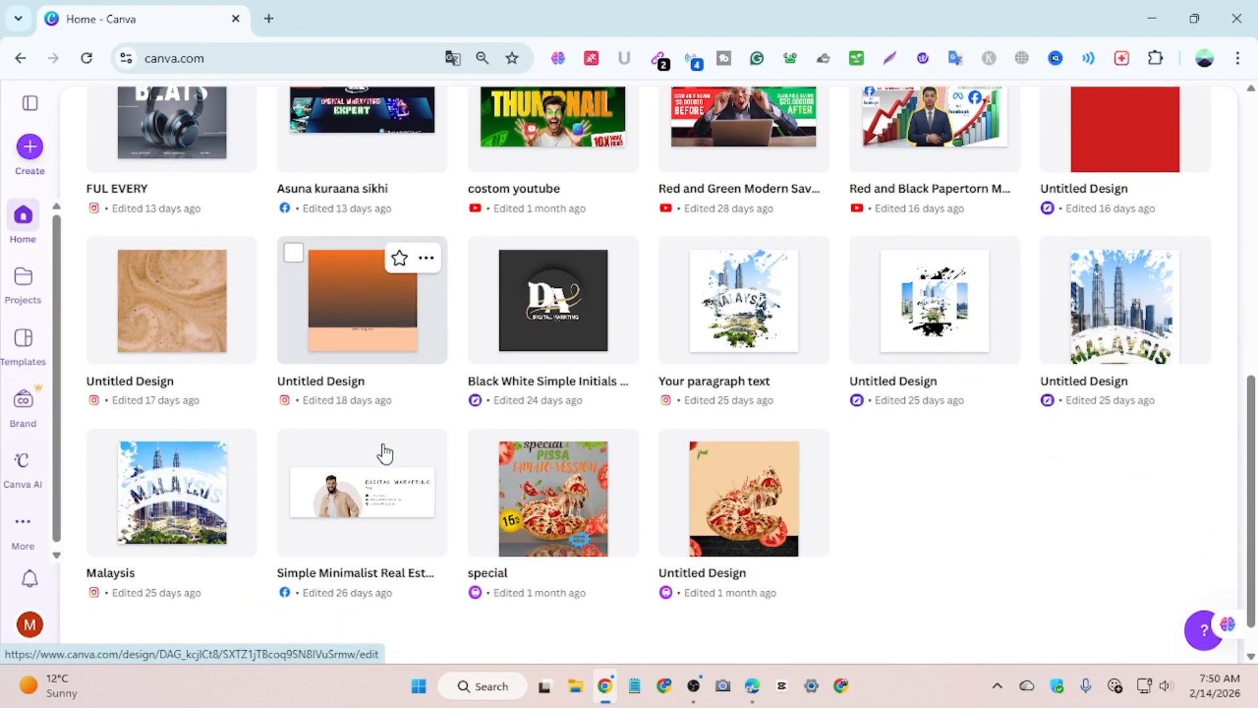
pyautogui.scroll(-4, 384, 452)
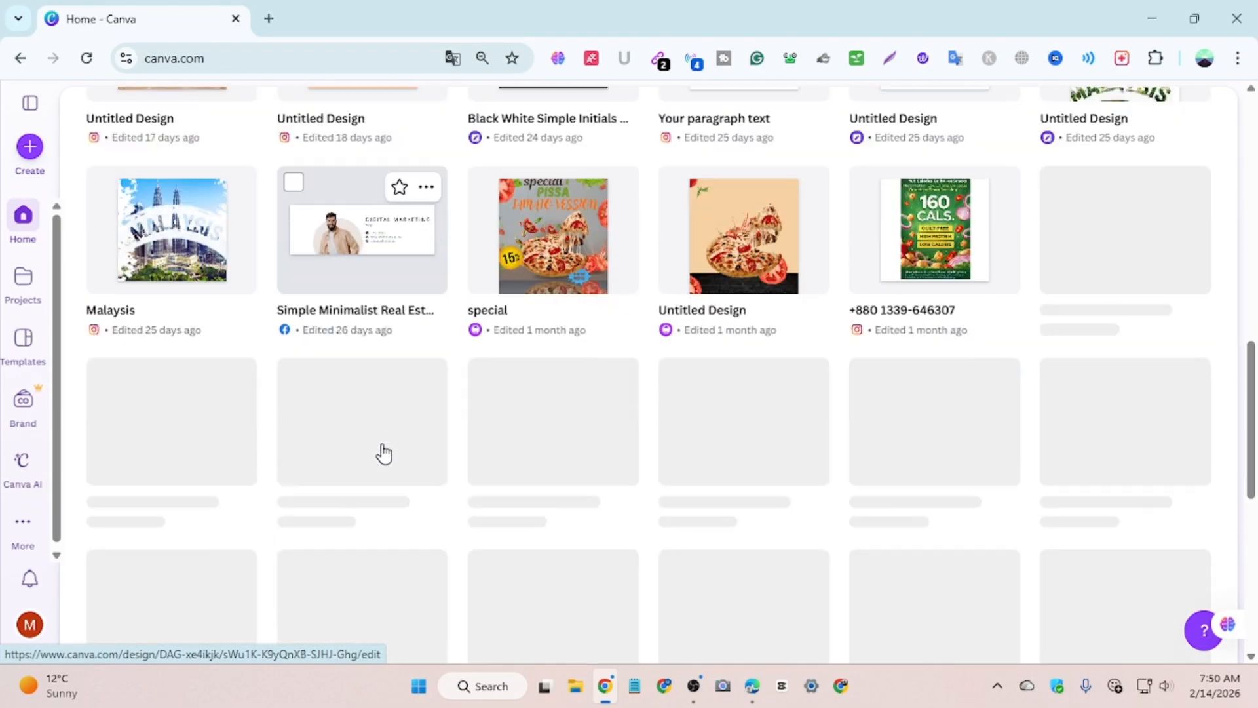
pyautogui.scroll(-5, 386, 452)
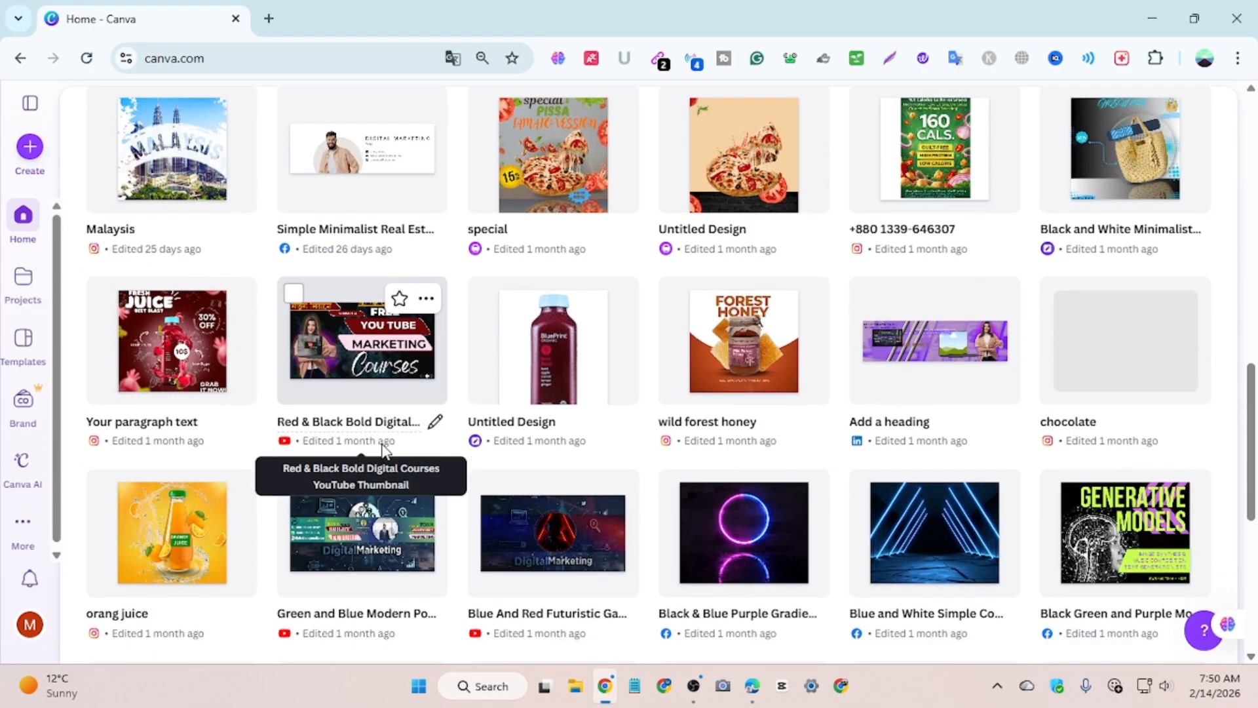
pyautogui.scroll(-6, 385, 452)
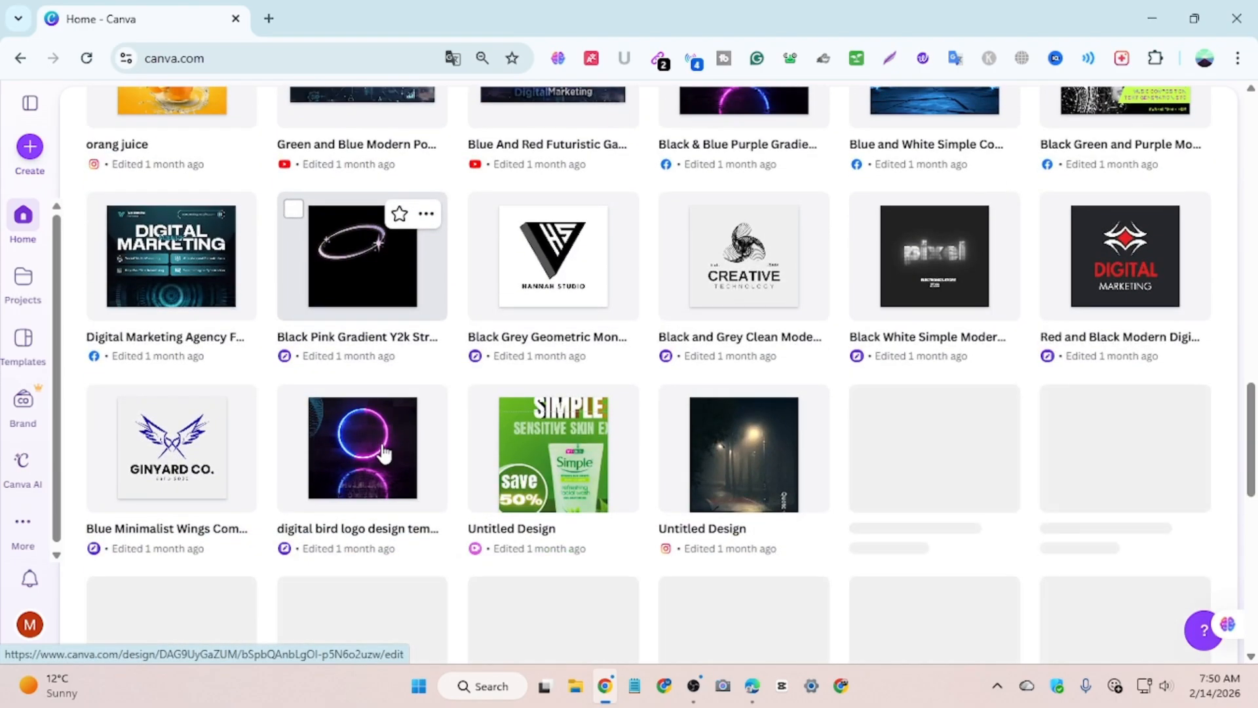
pyautogui.scroll(-5, 384, 449)
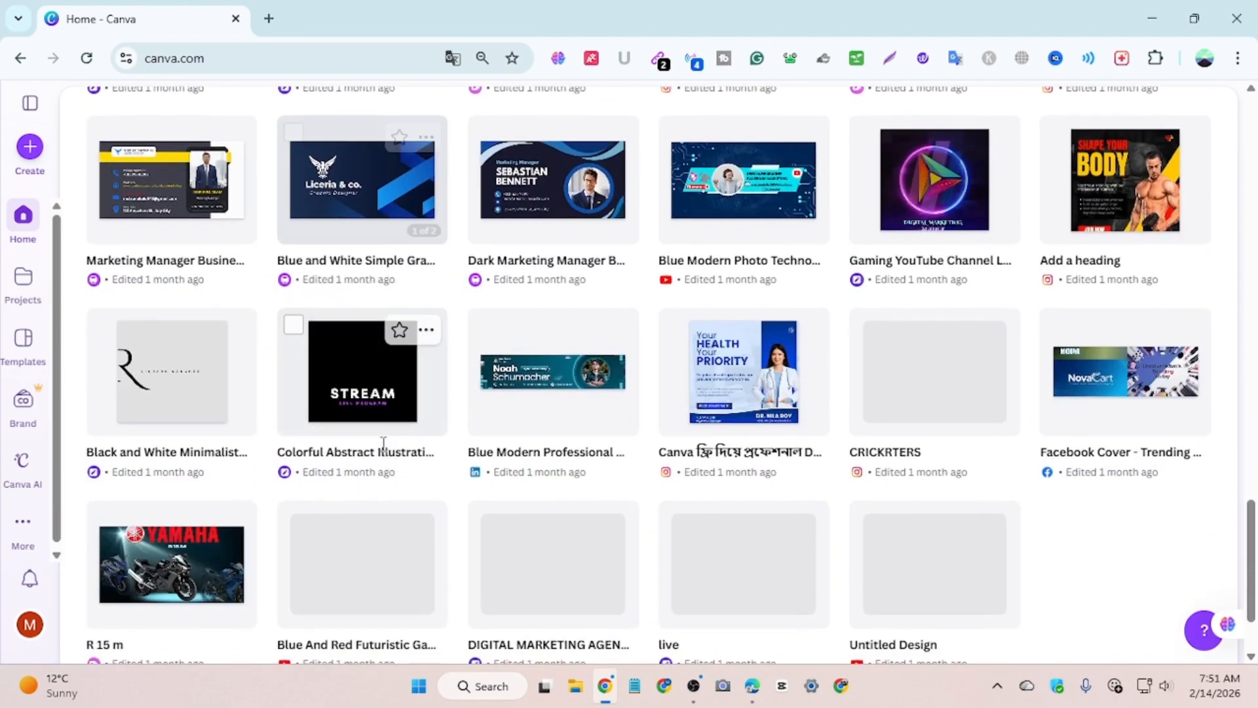
pyautogui.scroll(-3, 383, 452)
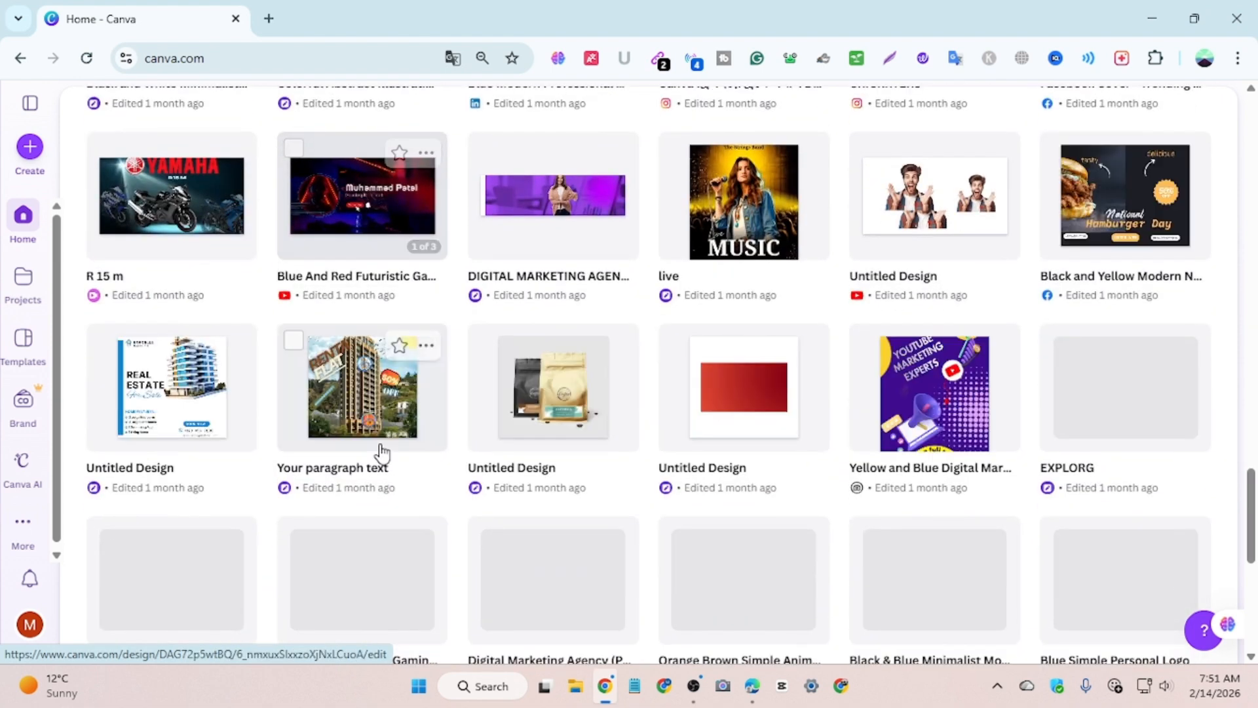
pyautogui.click(589, 399)
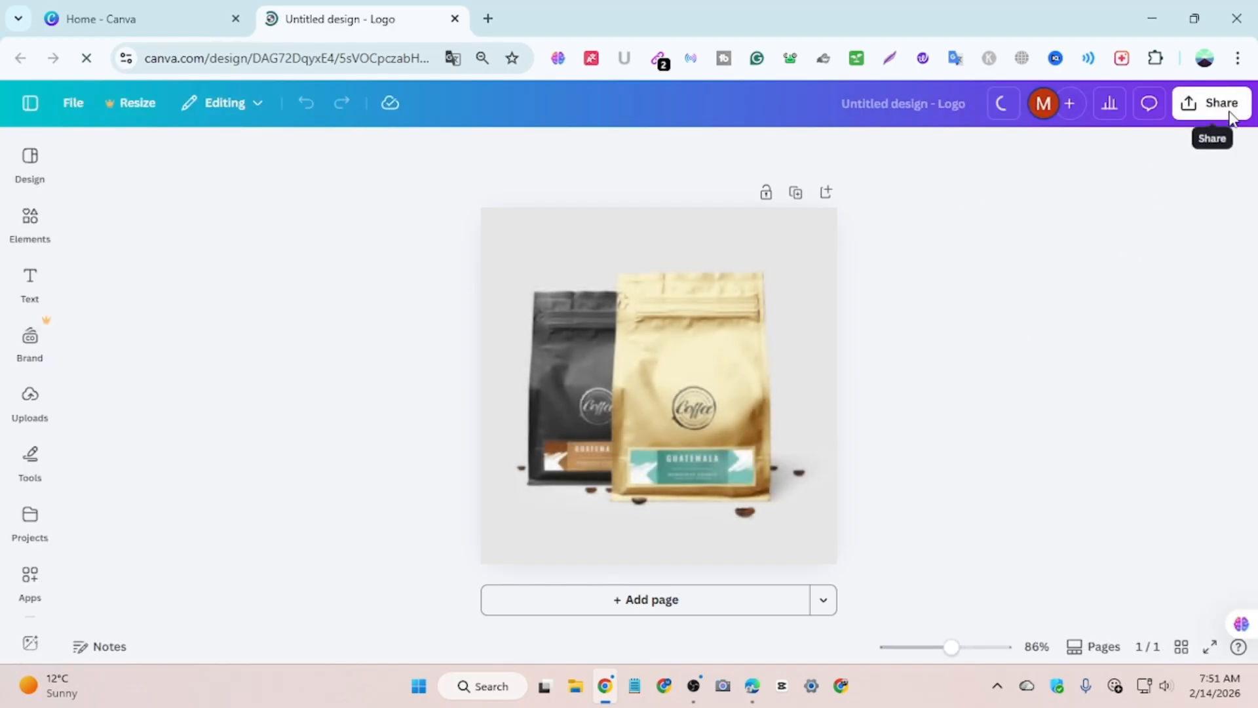
# - Download the coffee bag design as a PNG at 500 × 500 px
pyautogui.click(1229, 112)
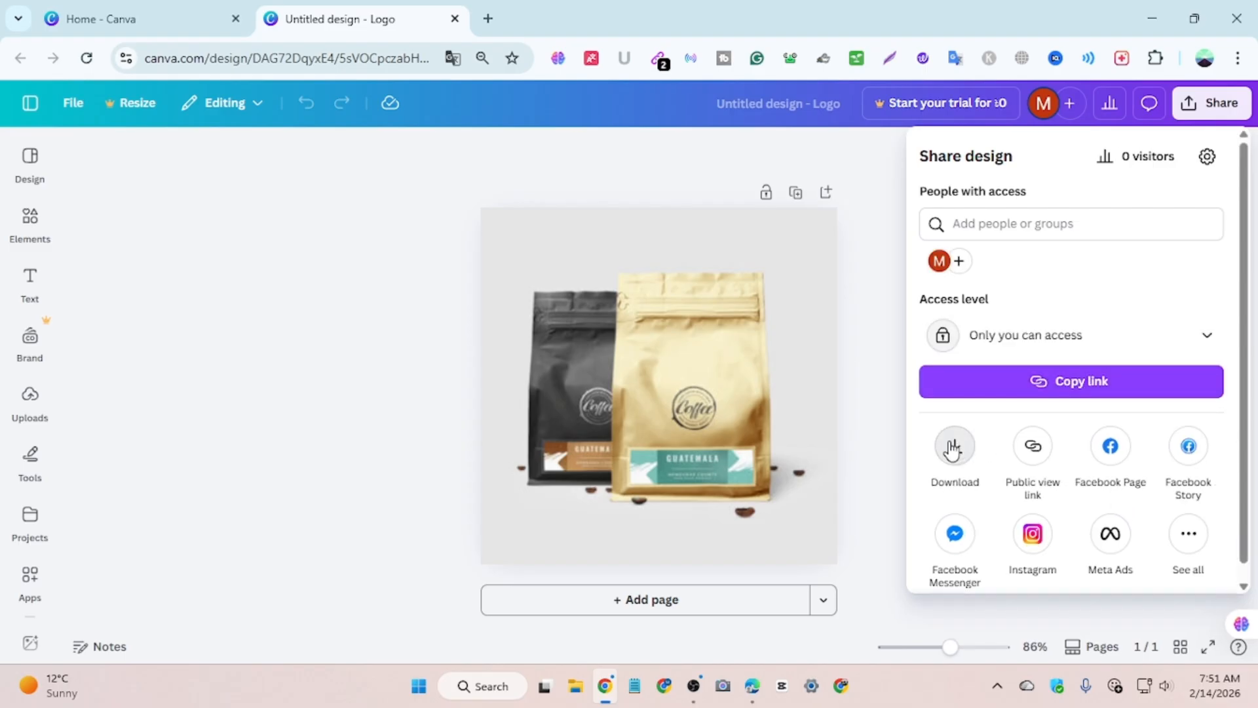
pyautogui.click(956, 446)
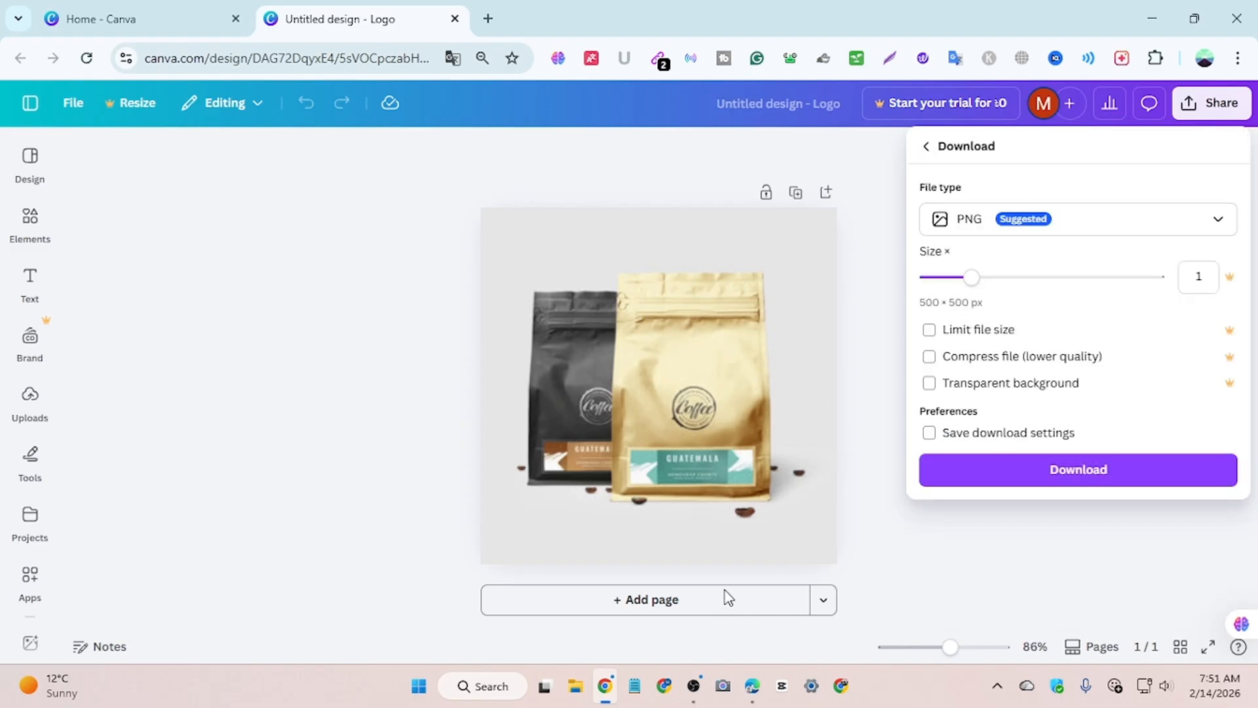
pyautogui.click(1029, 469)
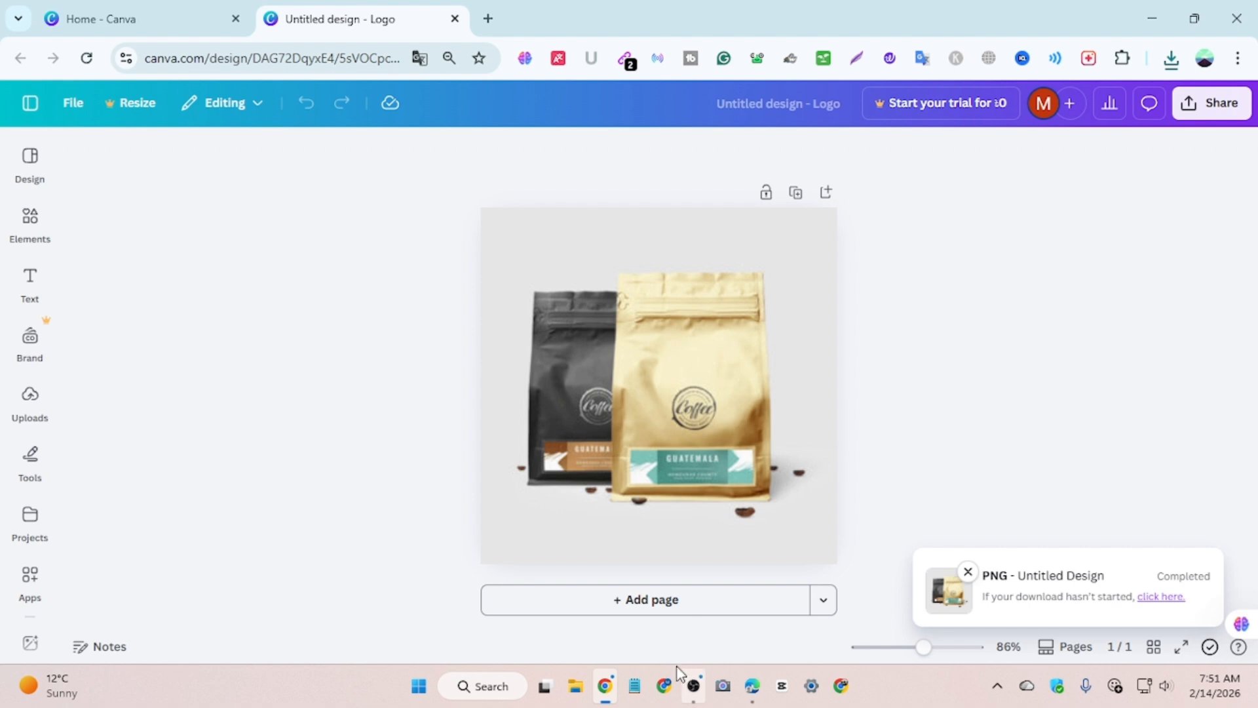
# - Switch back to Commerce Manager in Edge, add Untitled design.png from Downloads as the new item's main image and save it
pyautogui.click(752, 686)
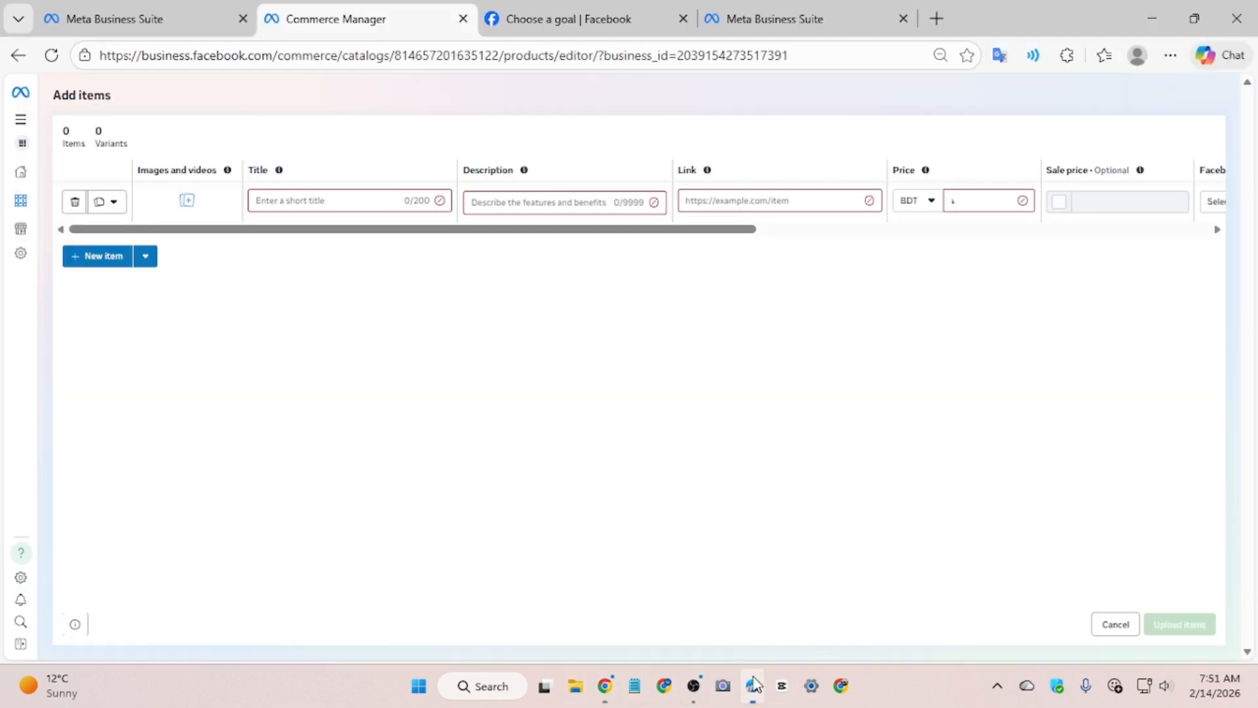
pyautogui.click(188, 200)
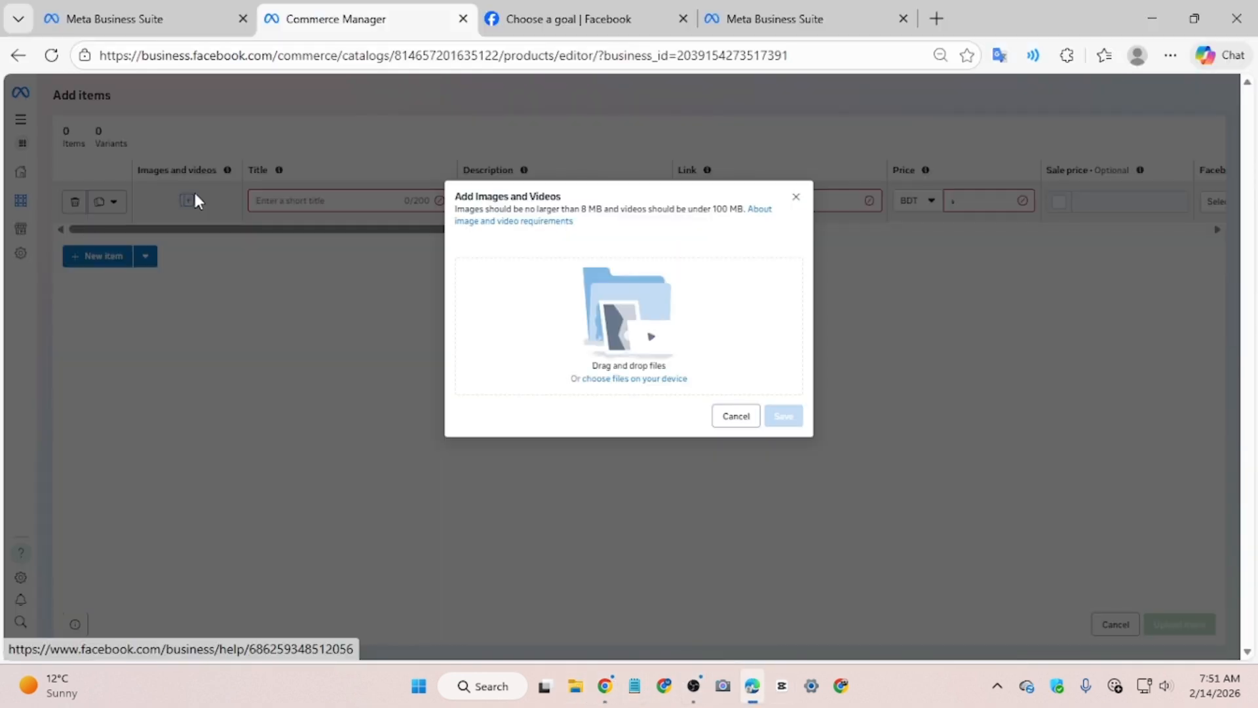
pyautogui.click(646, 380)
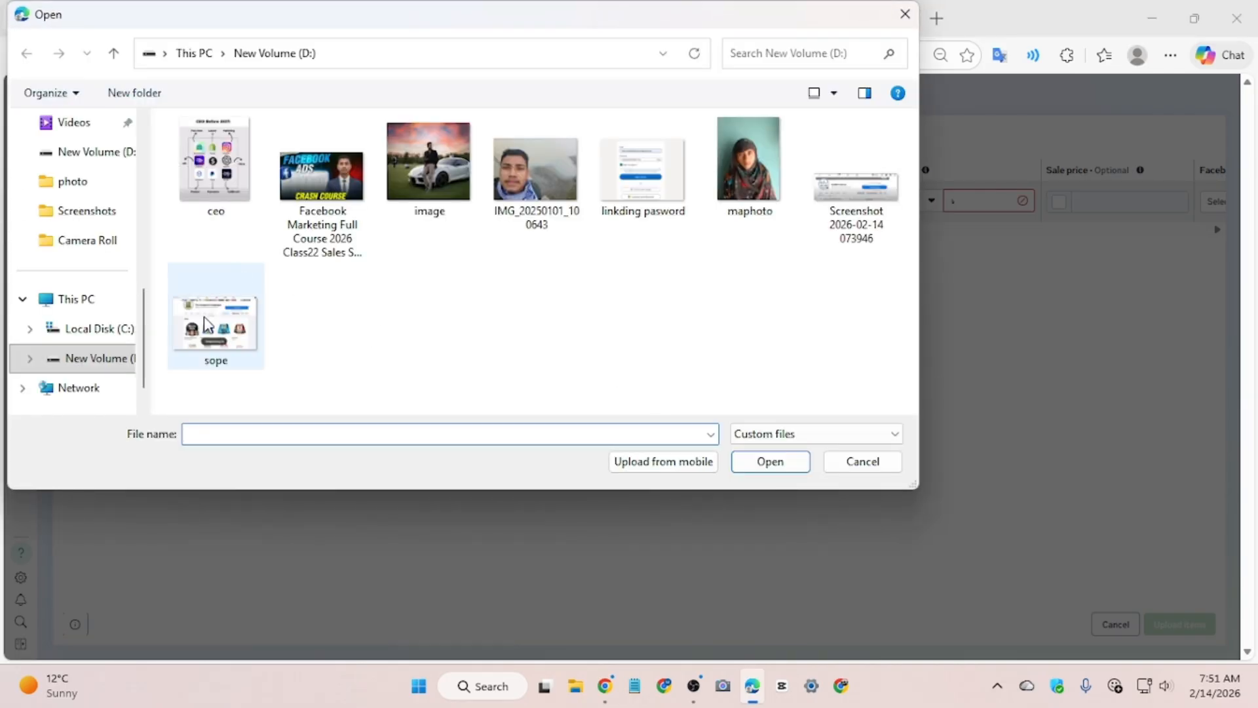
pyautogui.scroll(2, 143, 295)
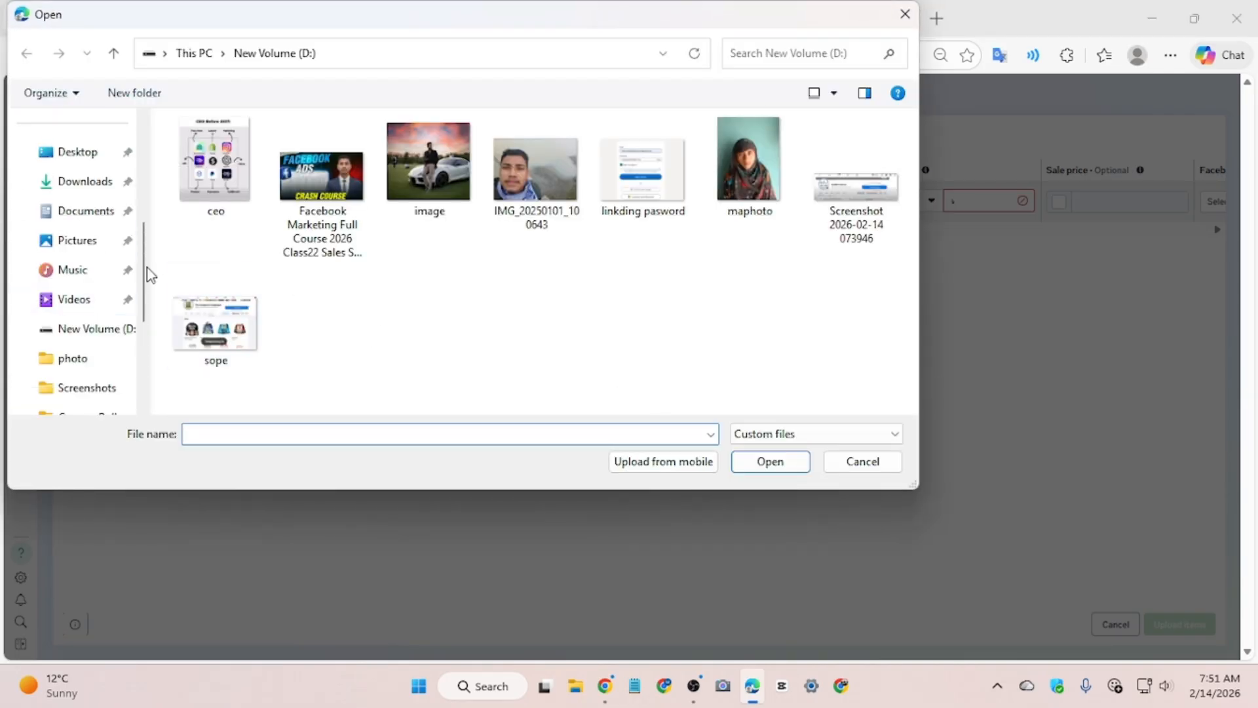
pyautogui.click(85, 181)
pyautogui.click(244, 174)
pyautogui.click(799, 465)
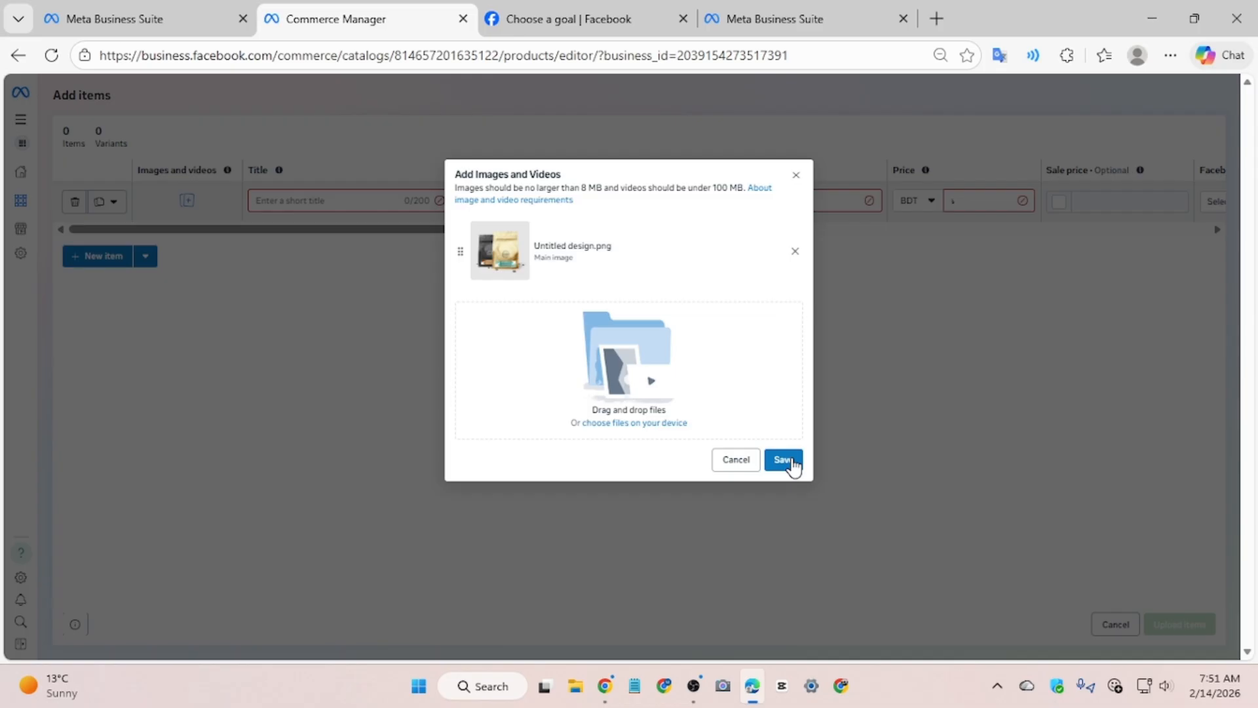
pyautogui.click(784, 461)
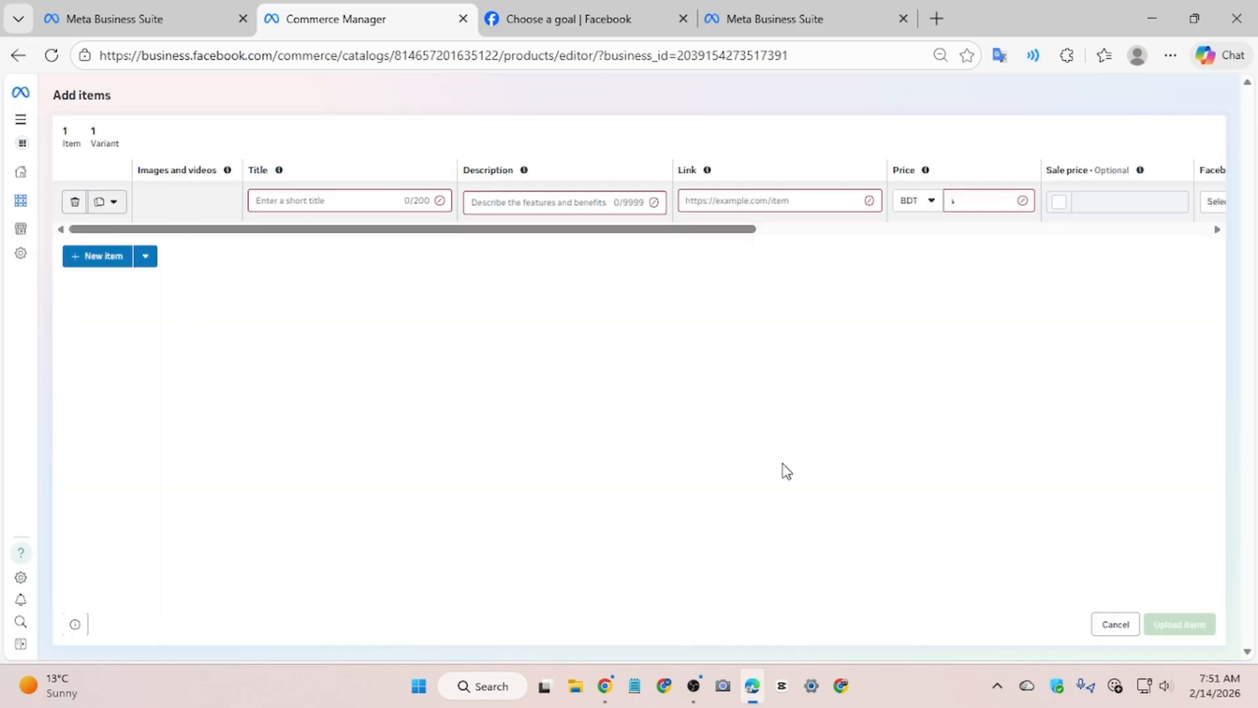
# - Switch to the Chrome window holding the Canva coffee bag design and close it
pyautogui.click(302, 200)
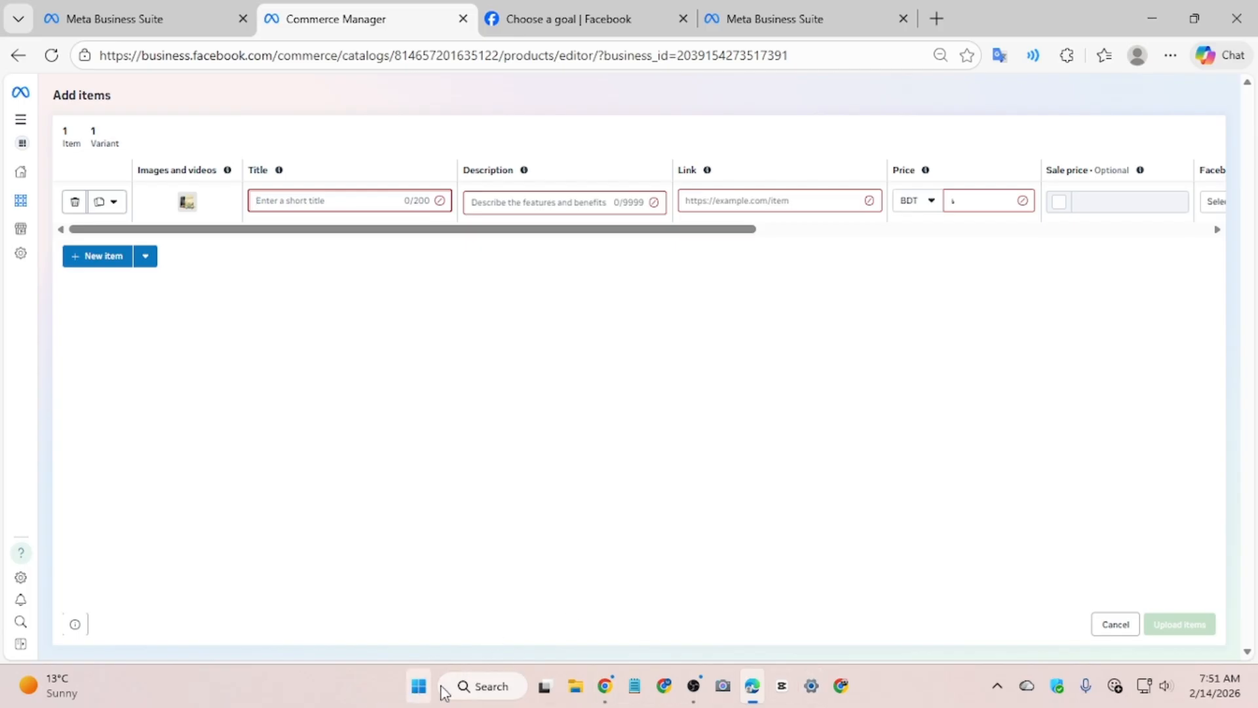
pyautogui.click(604, 685)
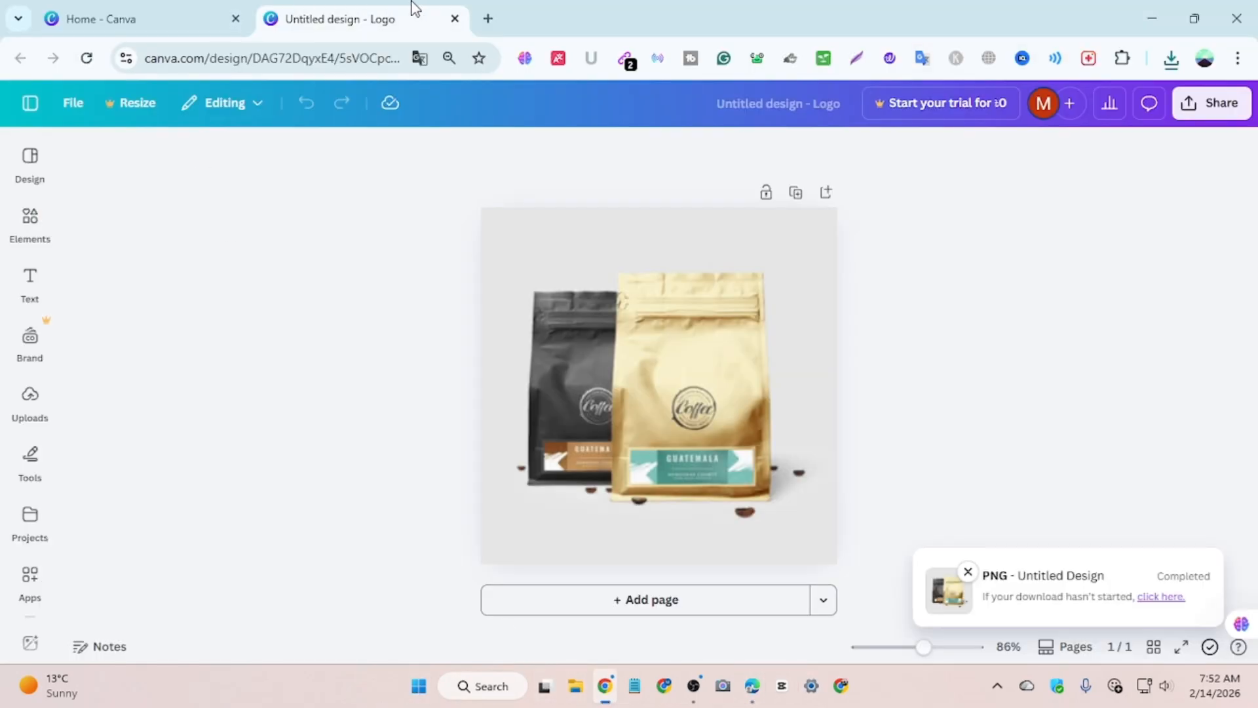
pyautogui.click(1237, 19)
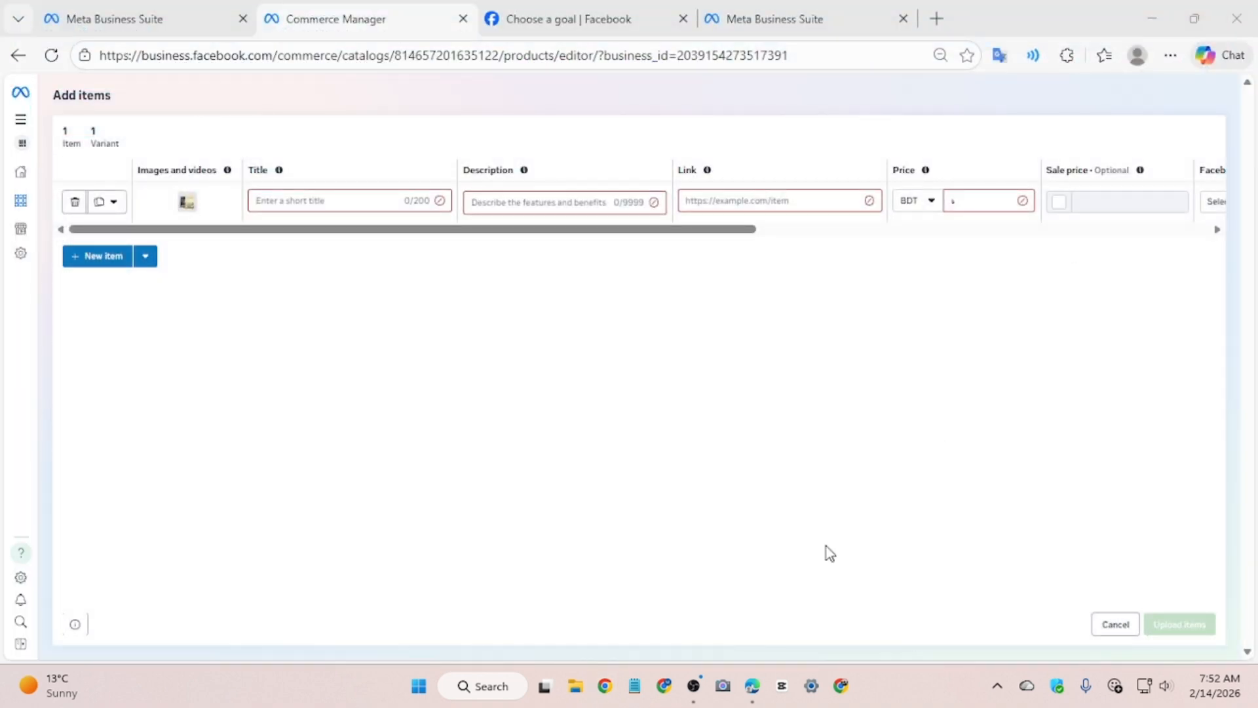
# - Open the WordPress online store's home page in the other Chrome profile and look over its best-selling products
pyautogui.click(664, 685)
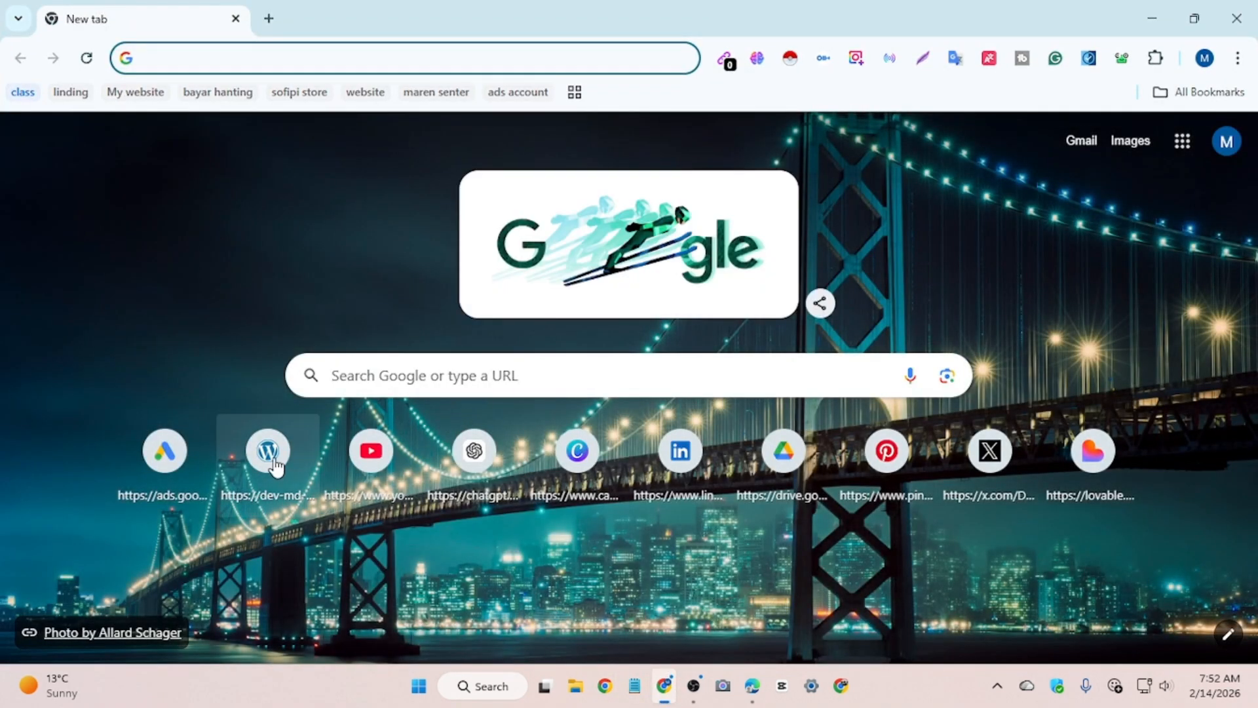
pyautogui.click(274, 458)
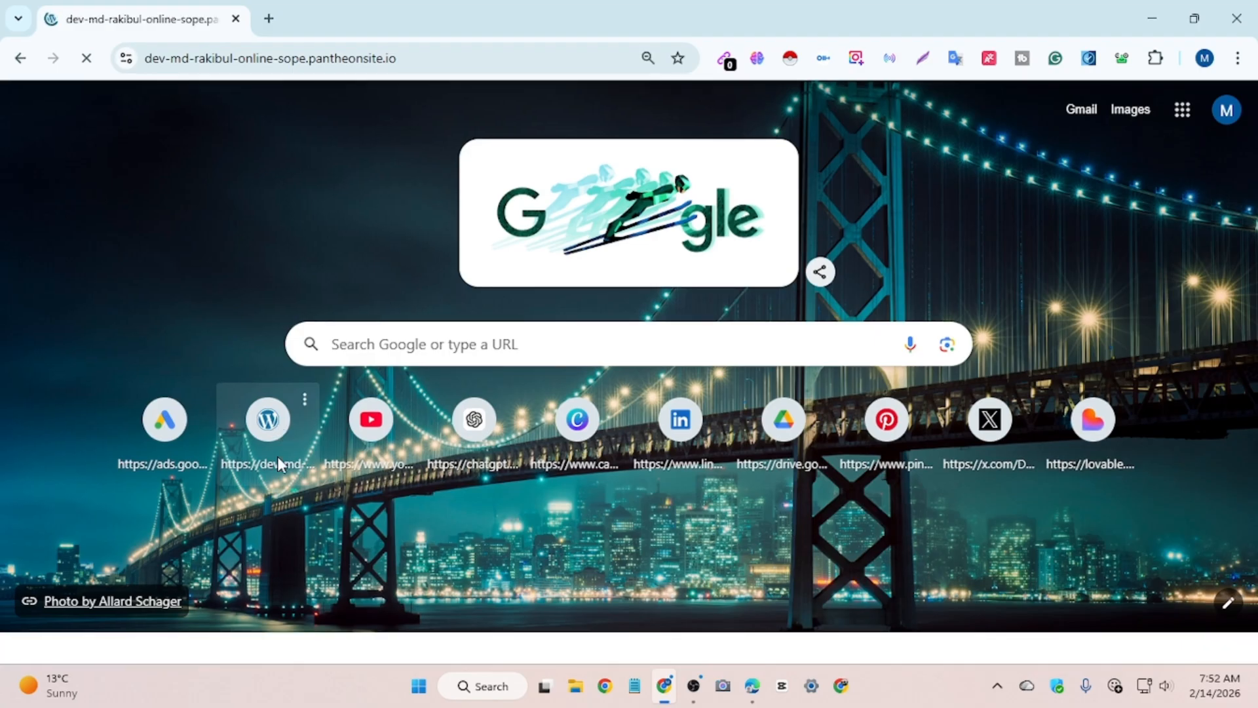
pyautogui.scroll(-12, 278, 454)
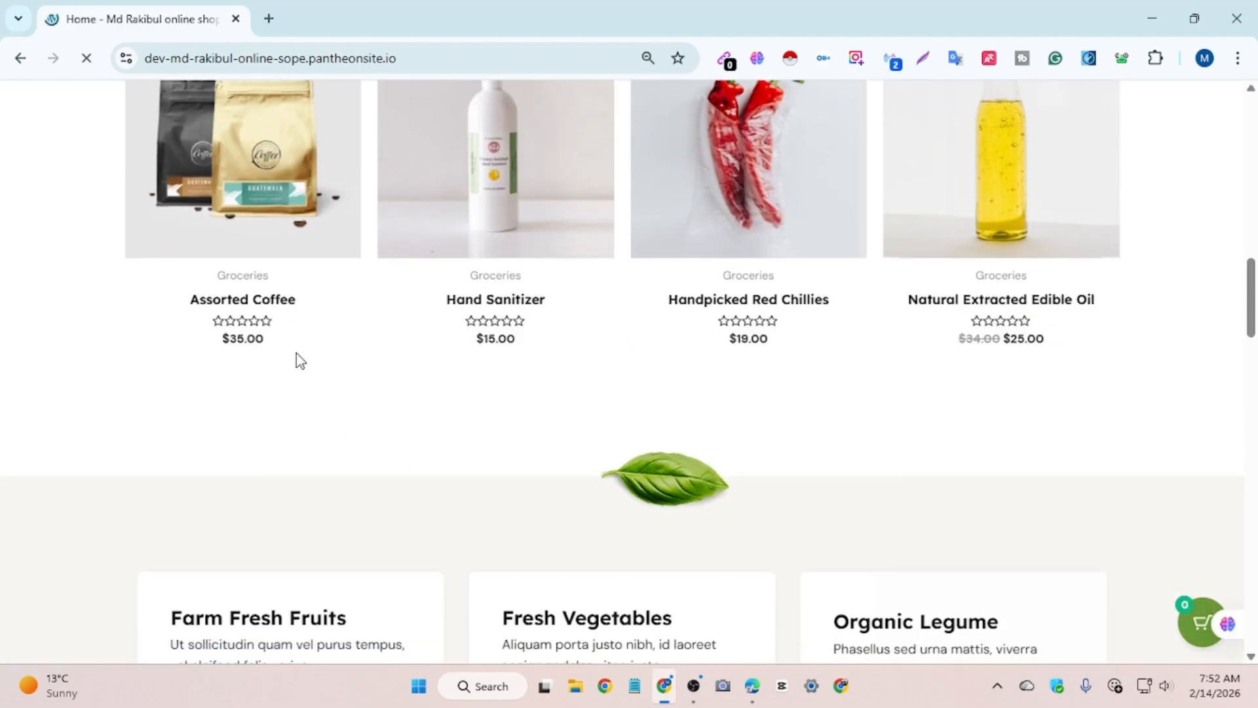
pyautogui.scroll(8, 296, 354)
pyautogui.scroll(1, 296, 358)
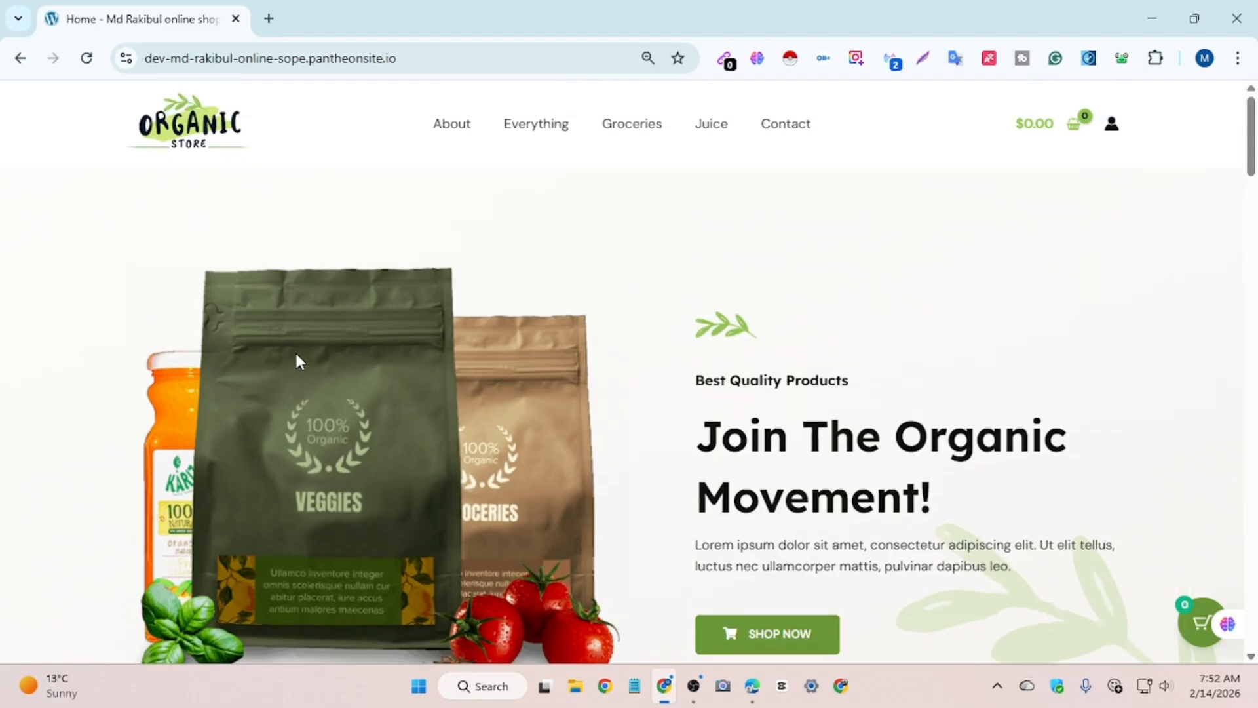
# - Go to the store's /wp-admin/ address and log in to the WordPress dashboard
pyautogui.click(402, 59)
pyautogui.click(439, 58)
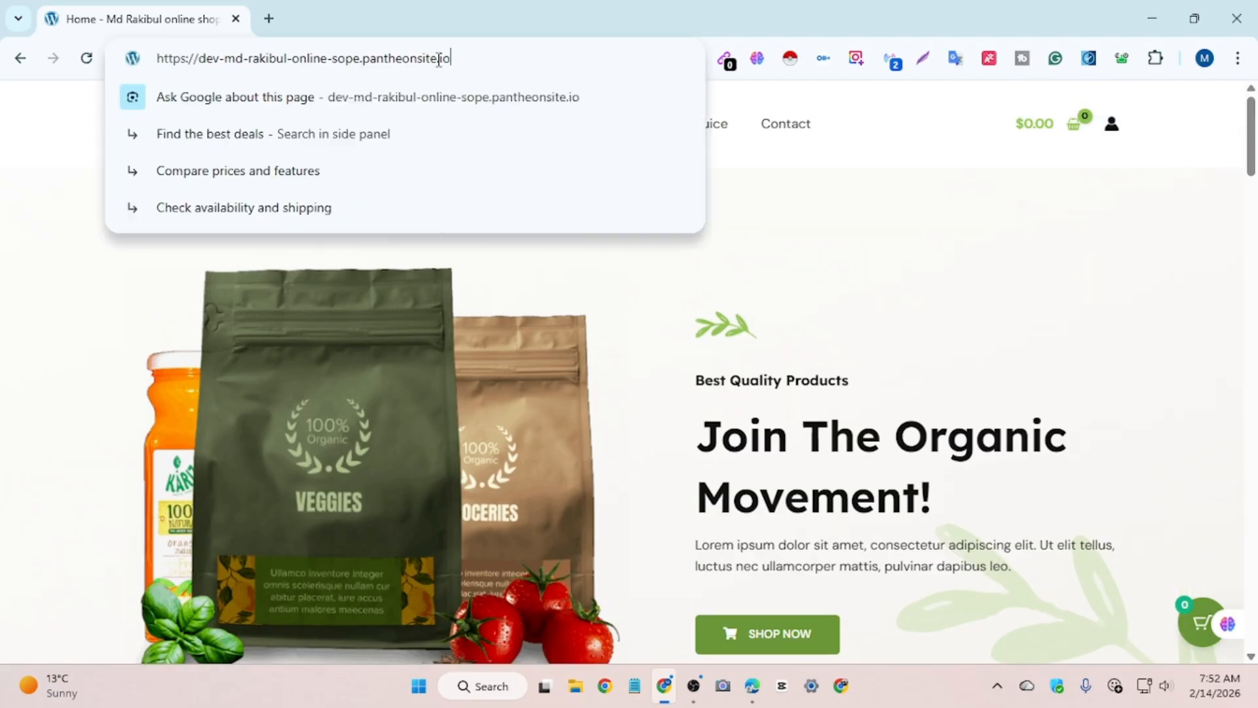
pyautogui.write('w')
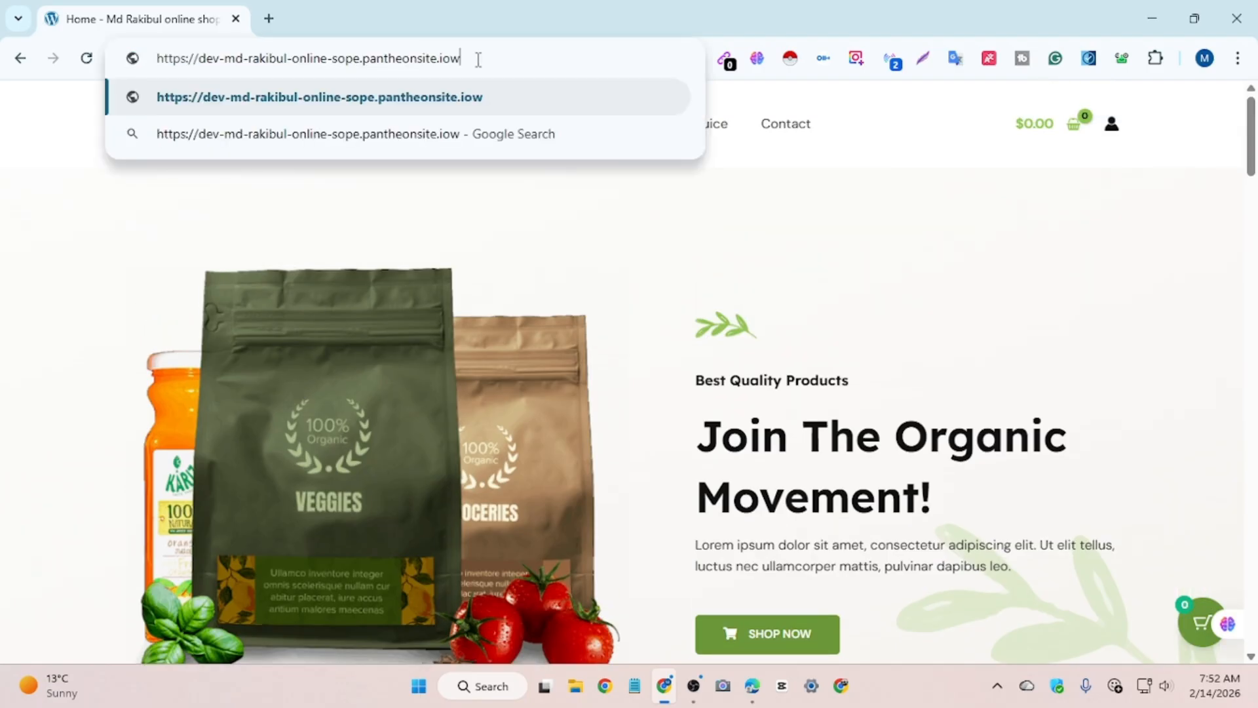
pyautogui.press('BackSpace')
pyautogui.write('/w')
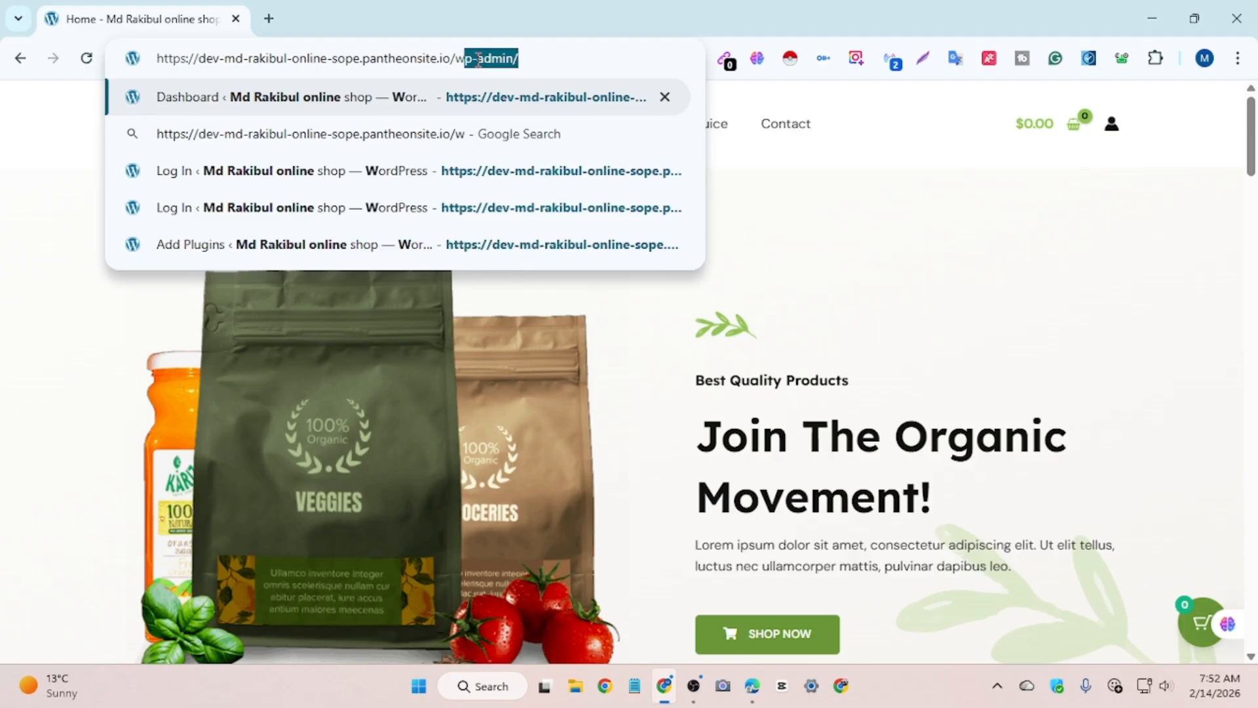
pyautogui.press('Return')
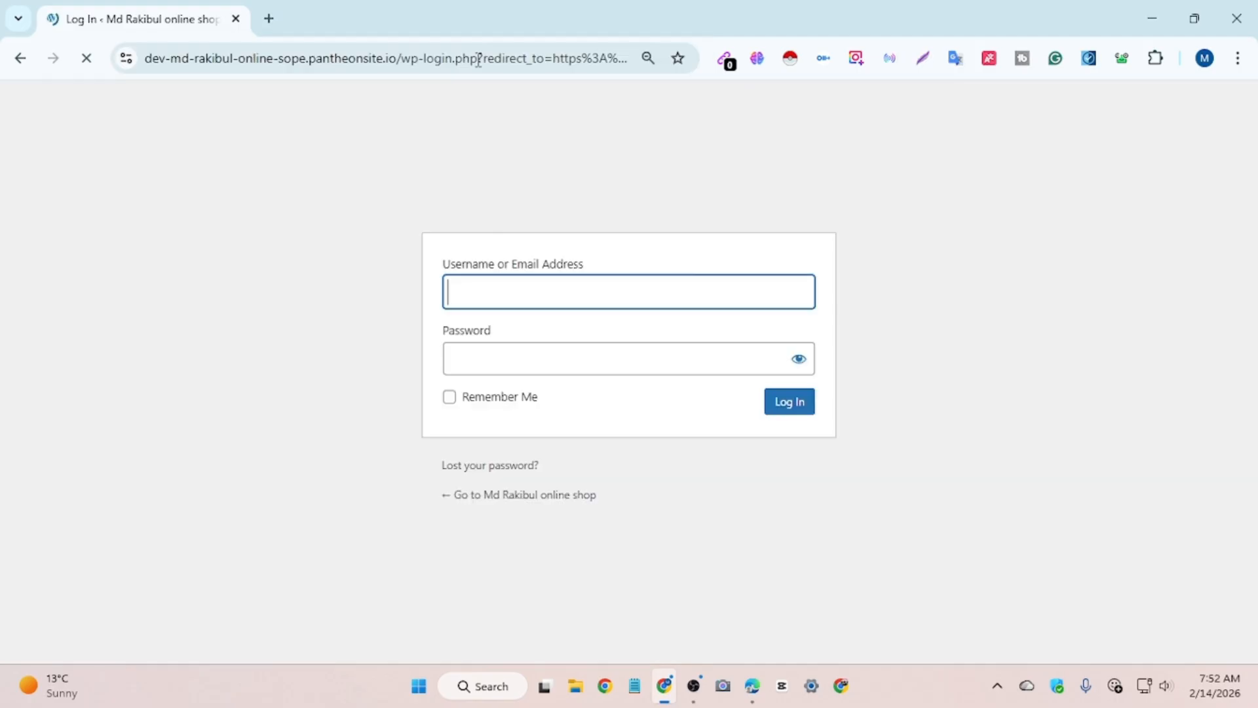
pyautogui.click(789, 452)
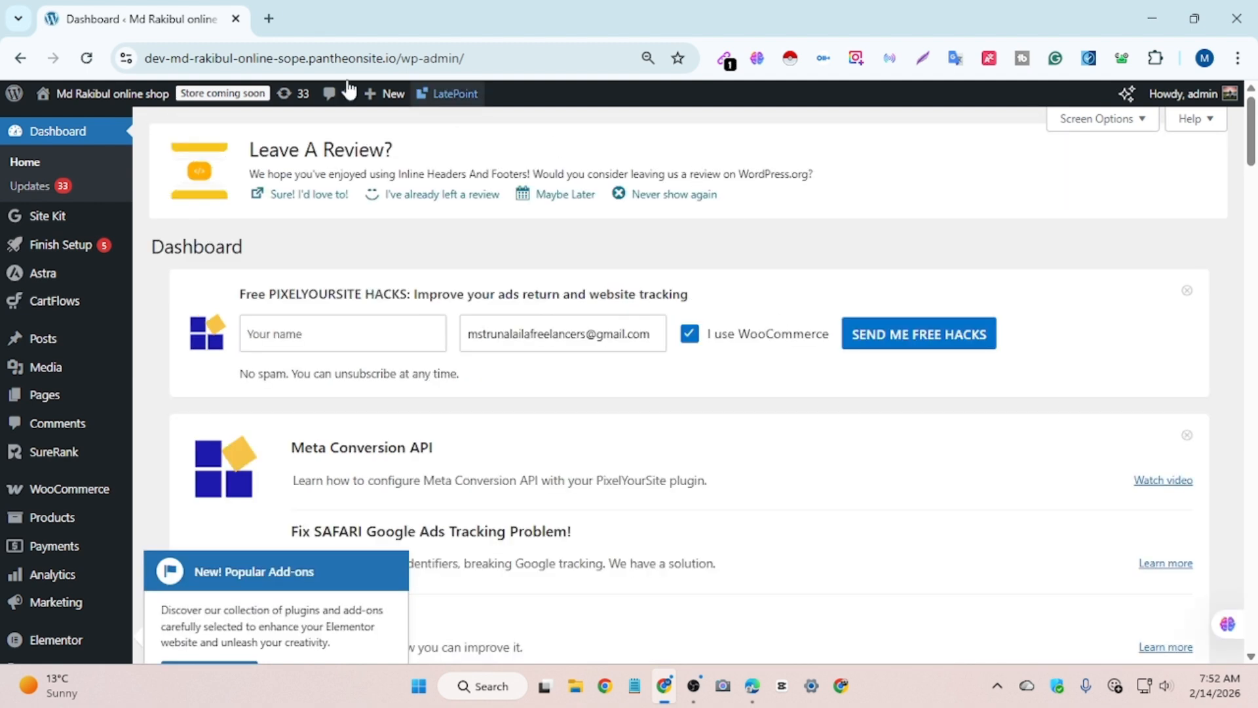
# - Visit the store site from the WordPress dashboard and open the Assorted Coffee product page
pyautogui.click(122, 98)
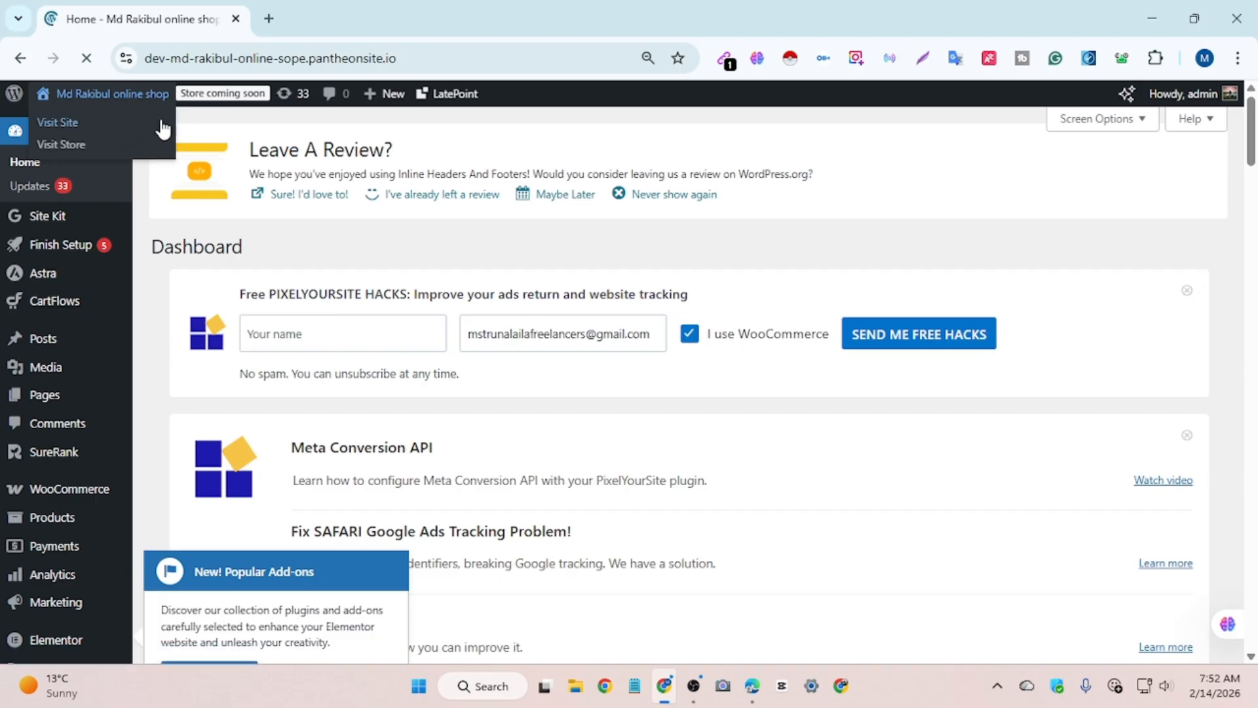
pyautogui.scroll(-1, 227, 239)
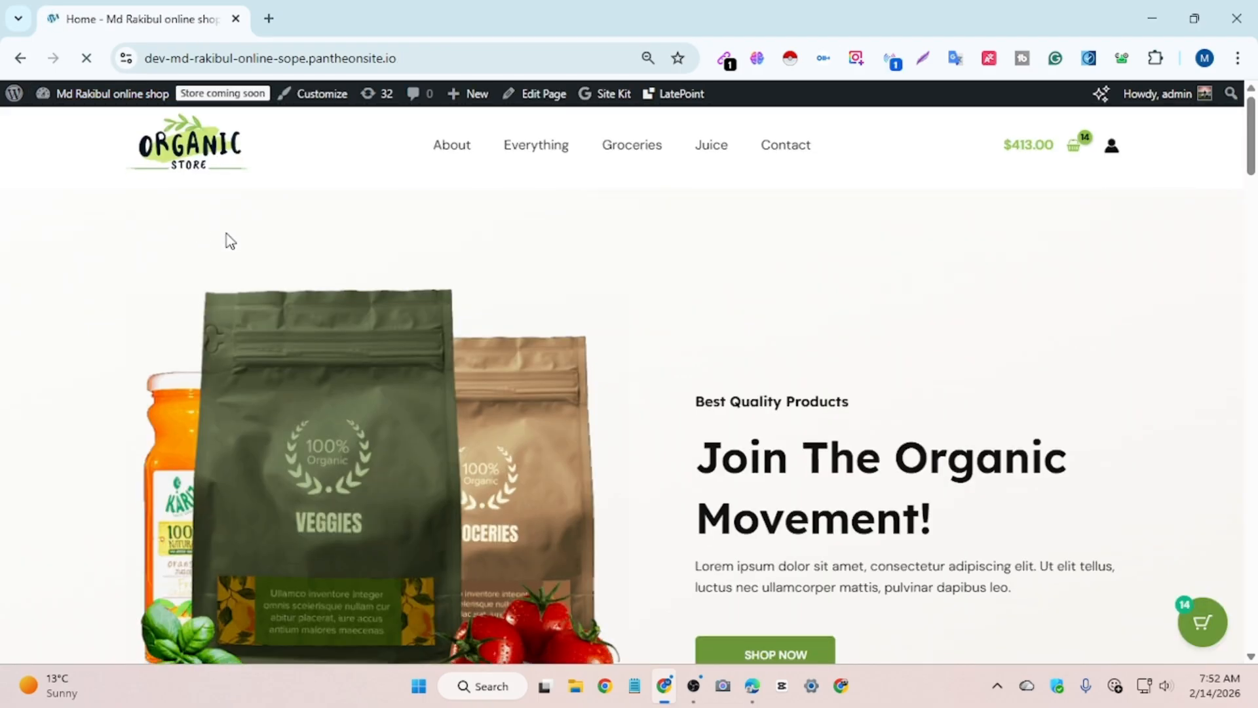
pyautogui.scroll(-15, 216, 229)
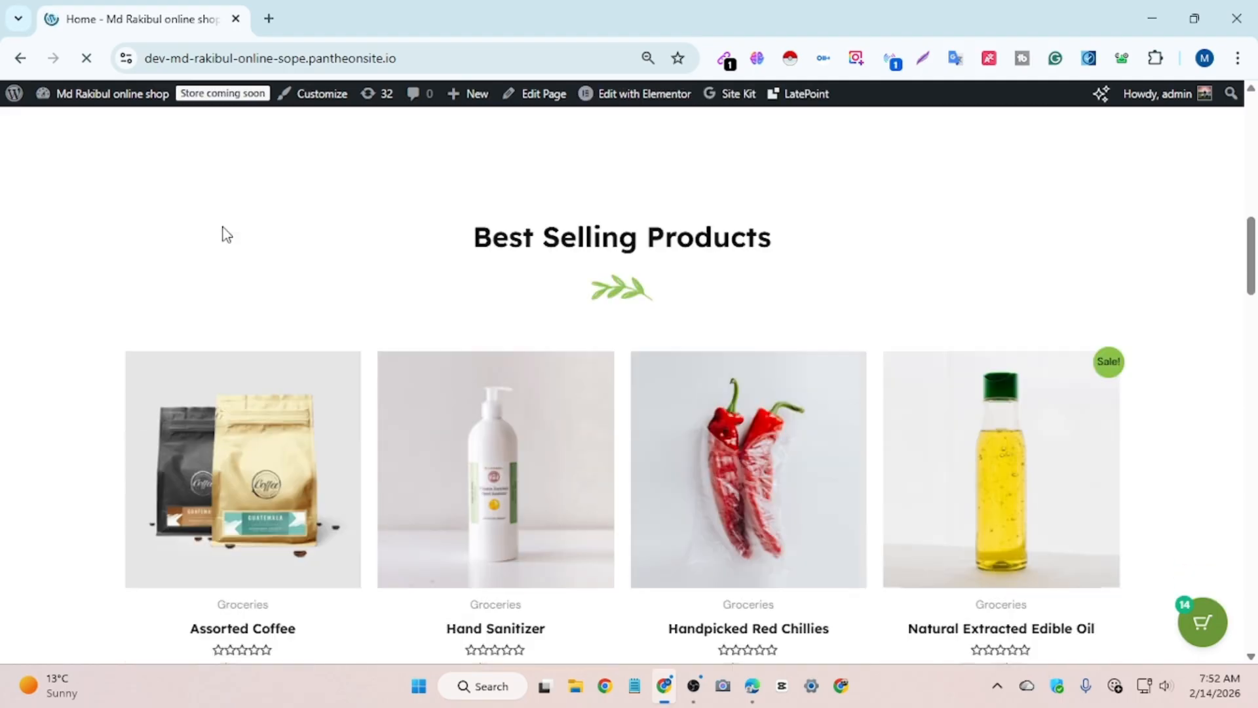
pyautogui.scroll(-16, 237, 237)
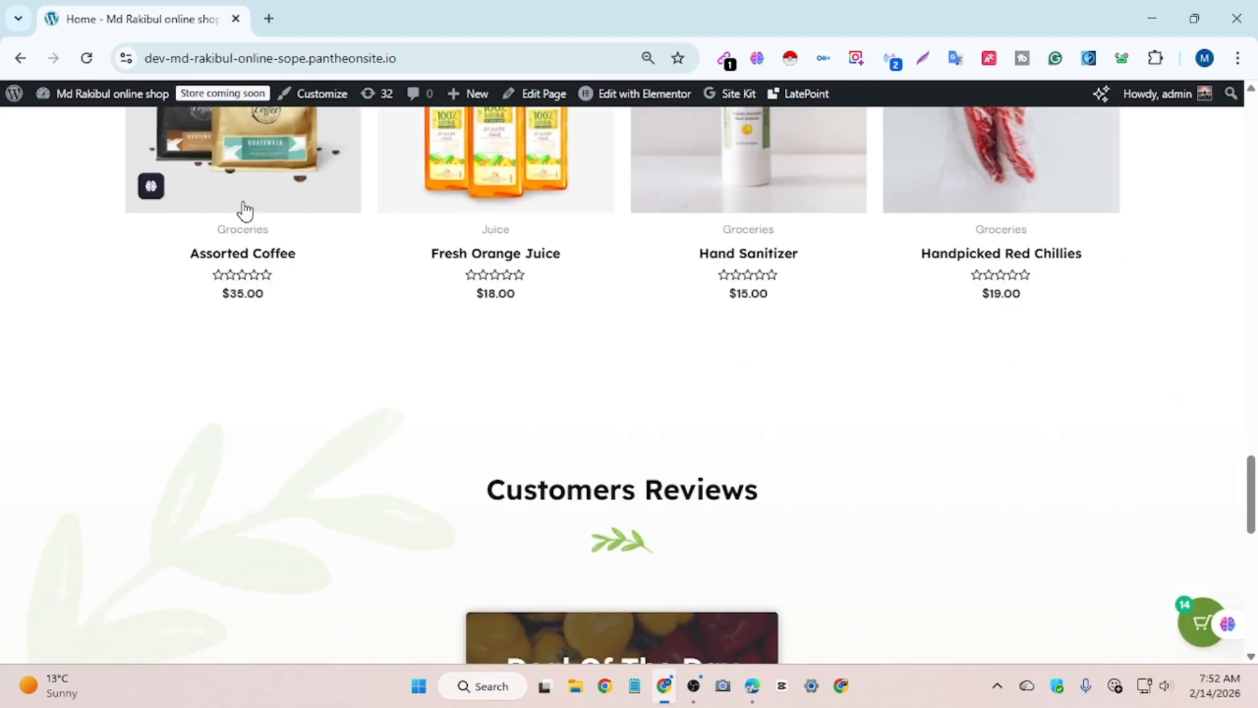
pyautogui.click(248, 210)
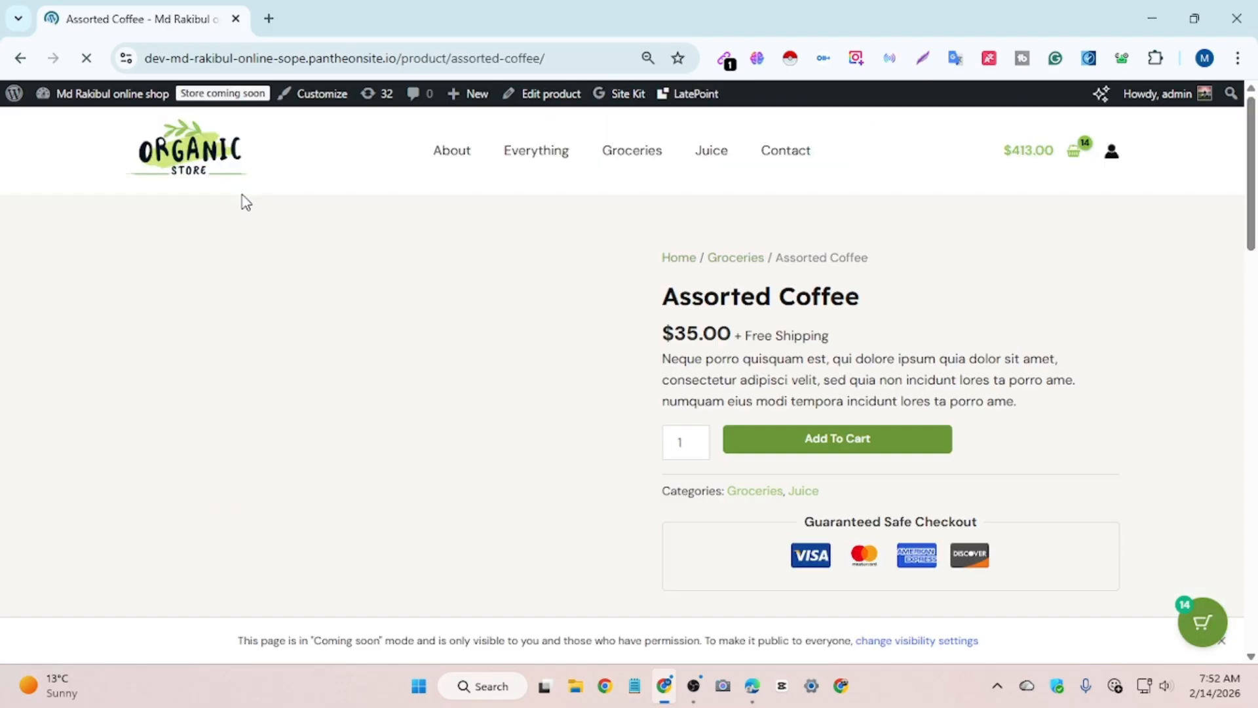
# - Copy the product name Assorted Coffee from the store page and paste it as the new item's title in Commerce Manager in Edge
pyautogui.scroll(-4, 264, 230)
pyautogui.scroll(2, 960, 396)
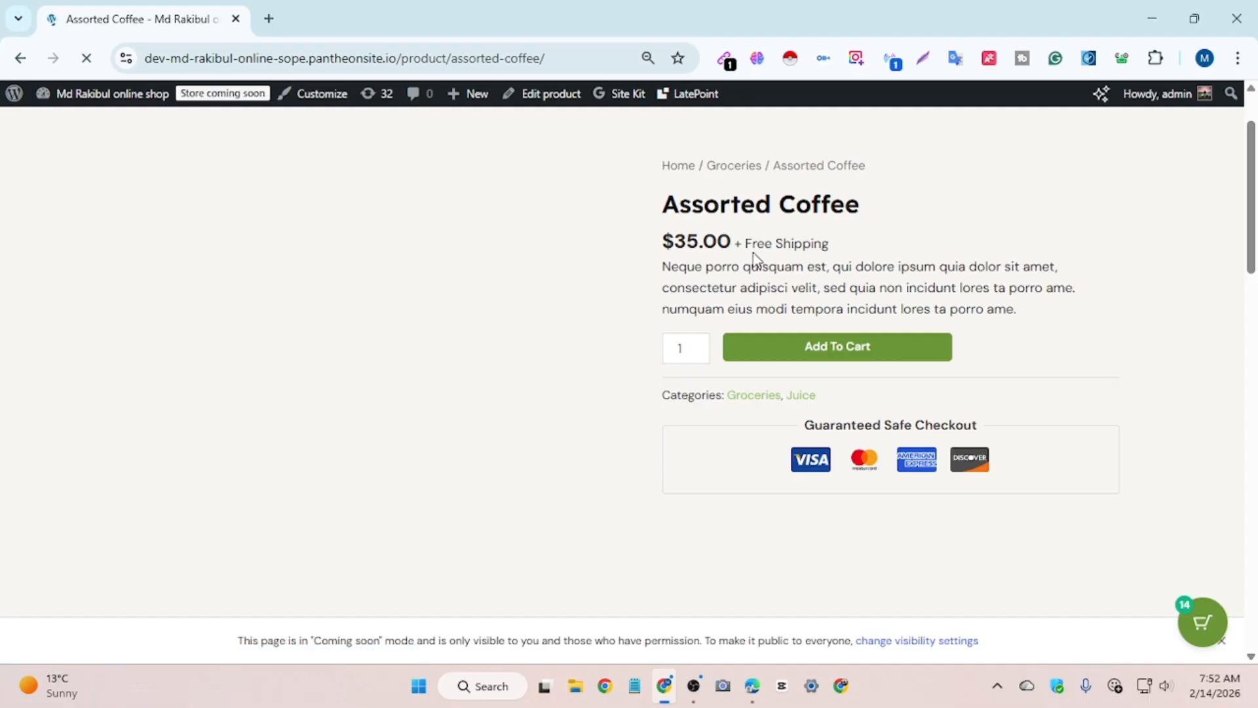
pyautogui.moveTo(868, 207); pyautogui.dragTo(660, 195)
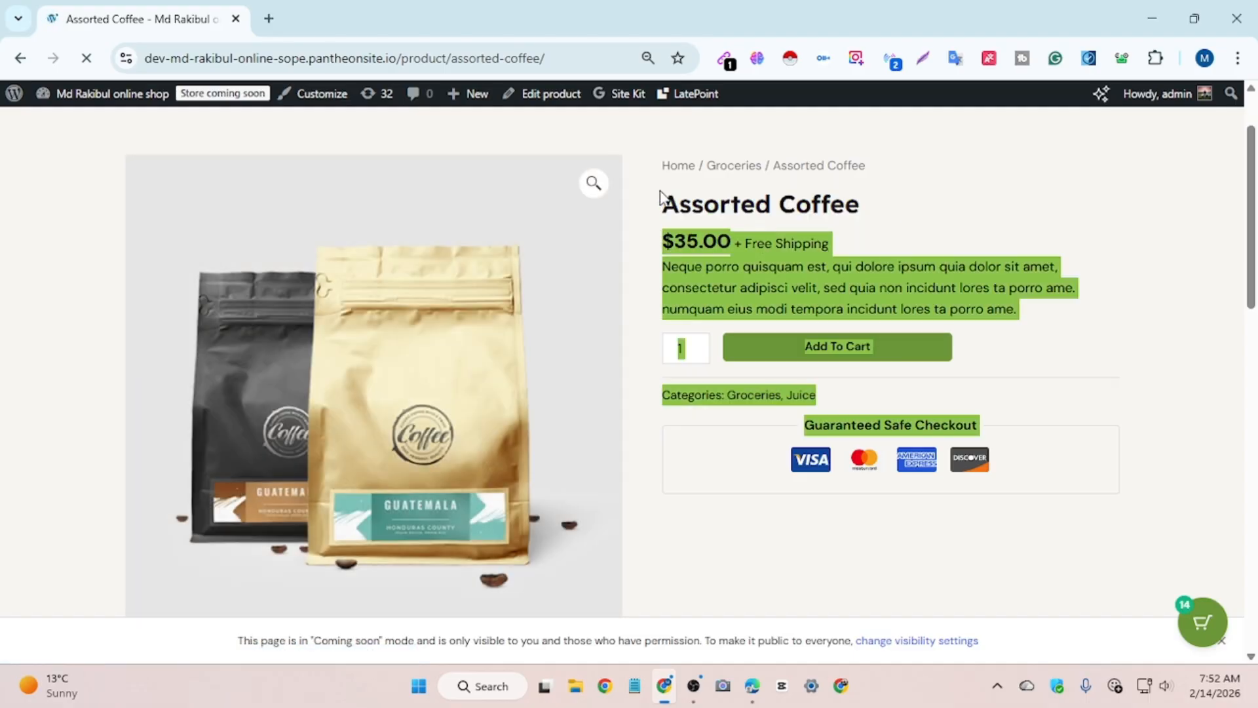
pyautogui.click(889, 214)
pyautogui.moveTo(889, 219); pyautogui.dragTo(661, 203)
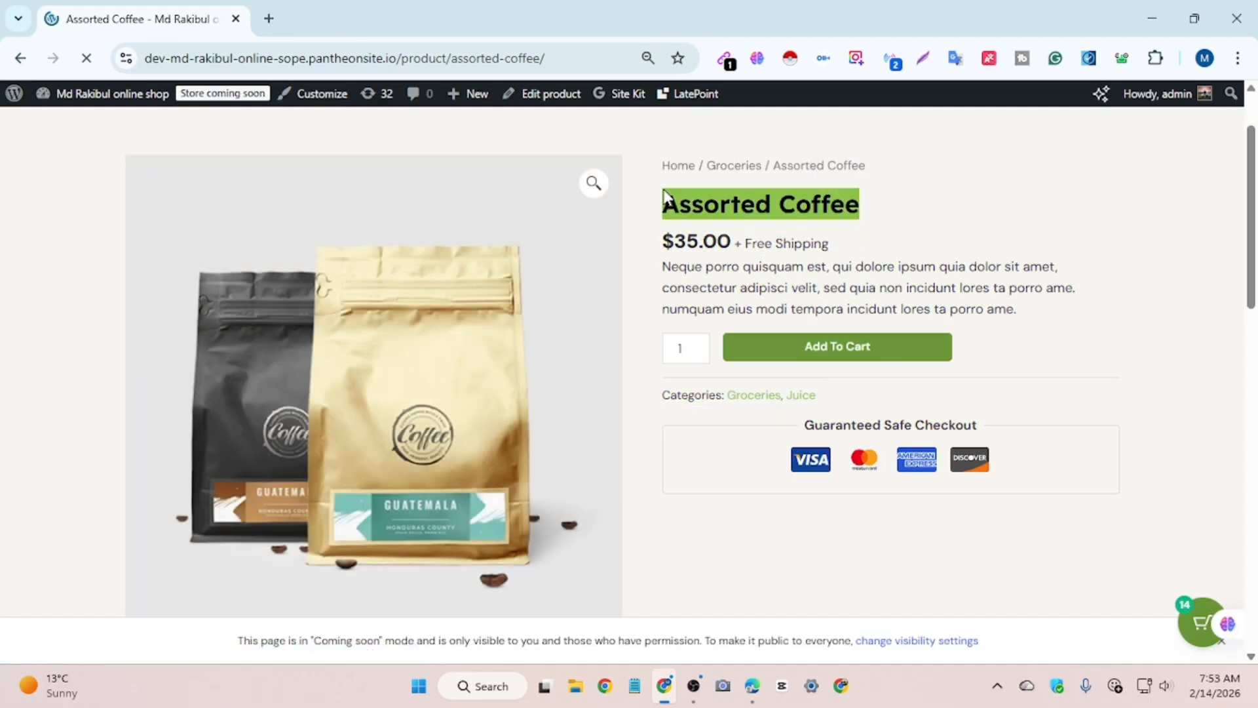
pyautogui.rightClick(696, 204)
pyautogui.click(787, 228)
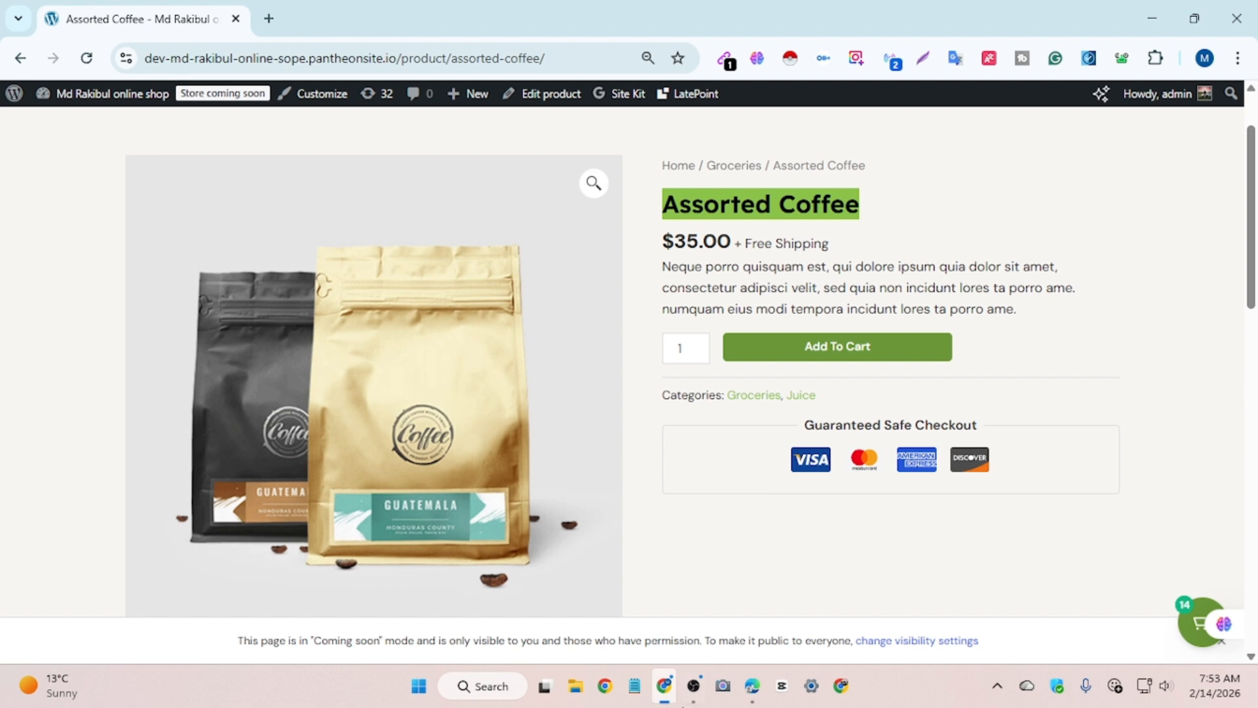
pyautogui.click(752, 685)
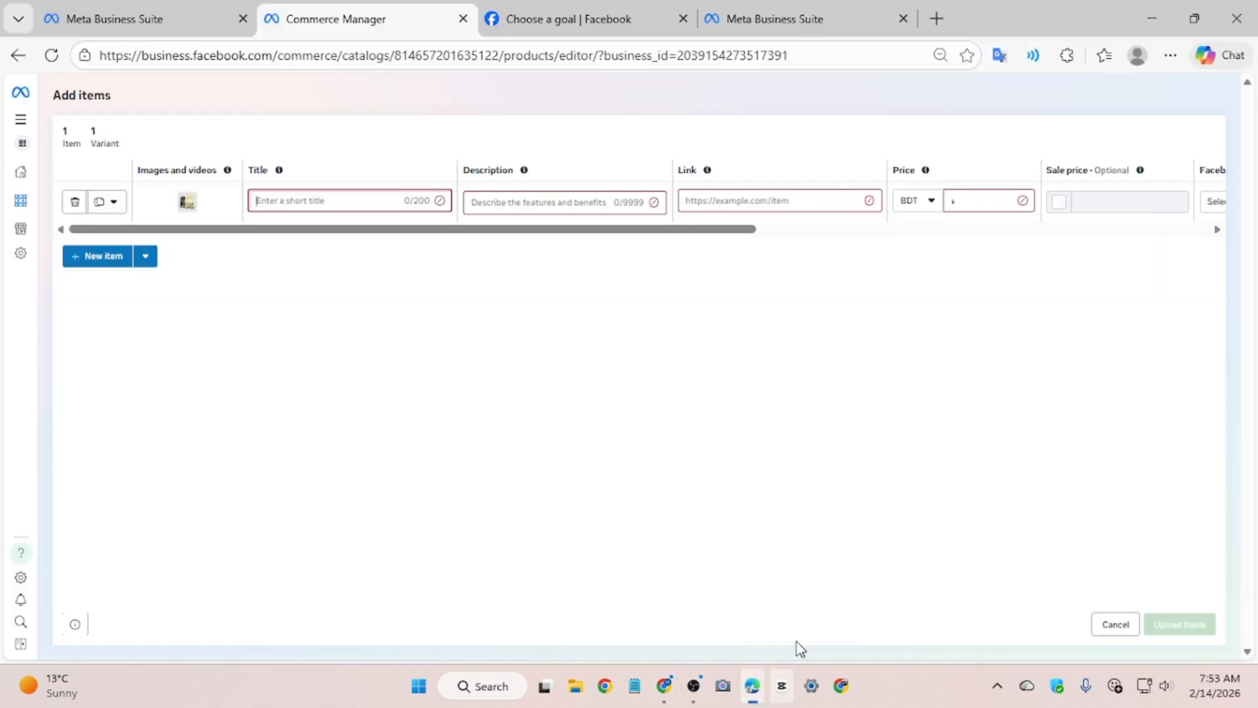
pyautogui.rightClick(309, 203)
pyautogui.click(387, 357)
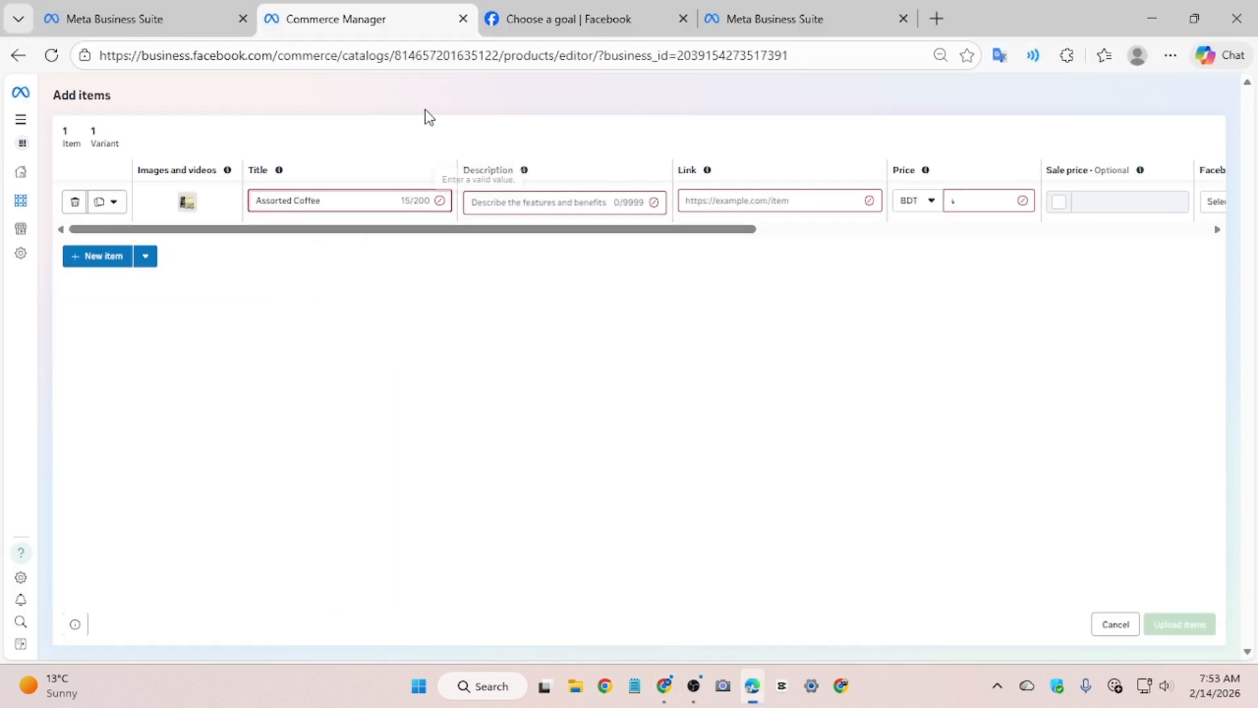
# - Copy the full "Neque porro quisquam est" product description from the store page in Chrome and paste it as plain text into the Commerce Manager item's description
pyautogui.click(484, 202)
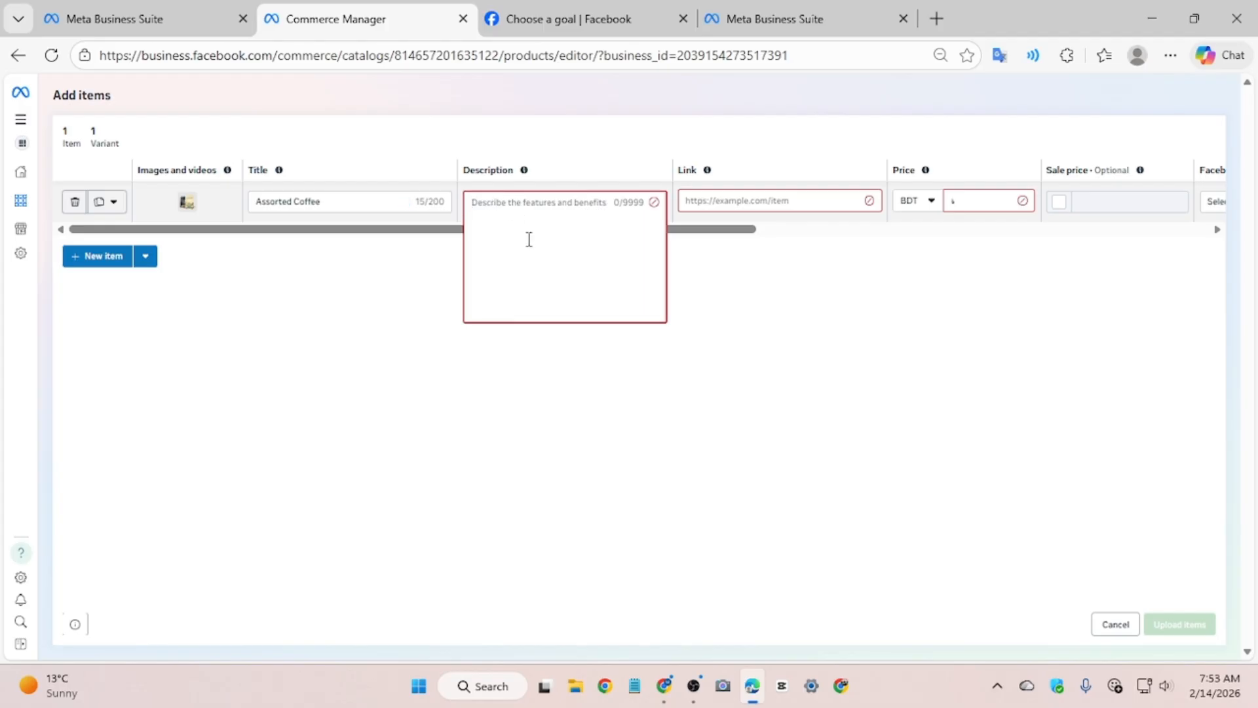
pyautogui.click(664, 686)
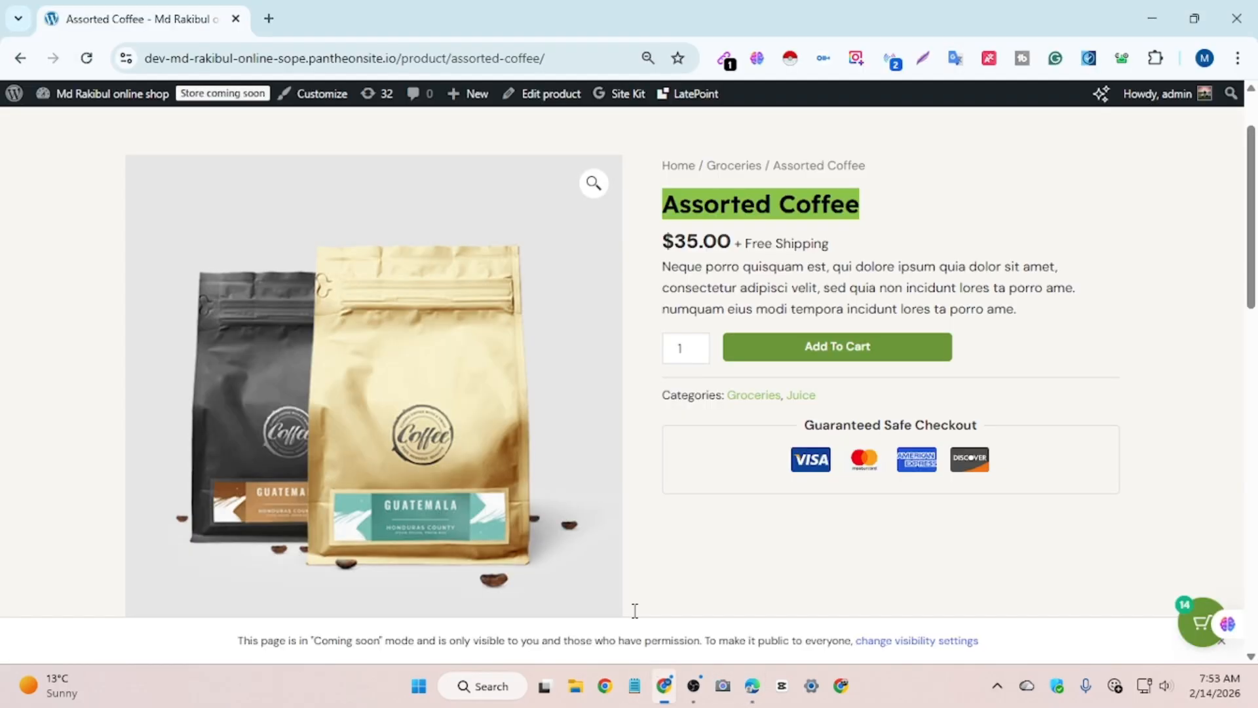
pyautogui.moveTo(1053, 309); pyautogui.dragTo(680, 263)
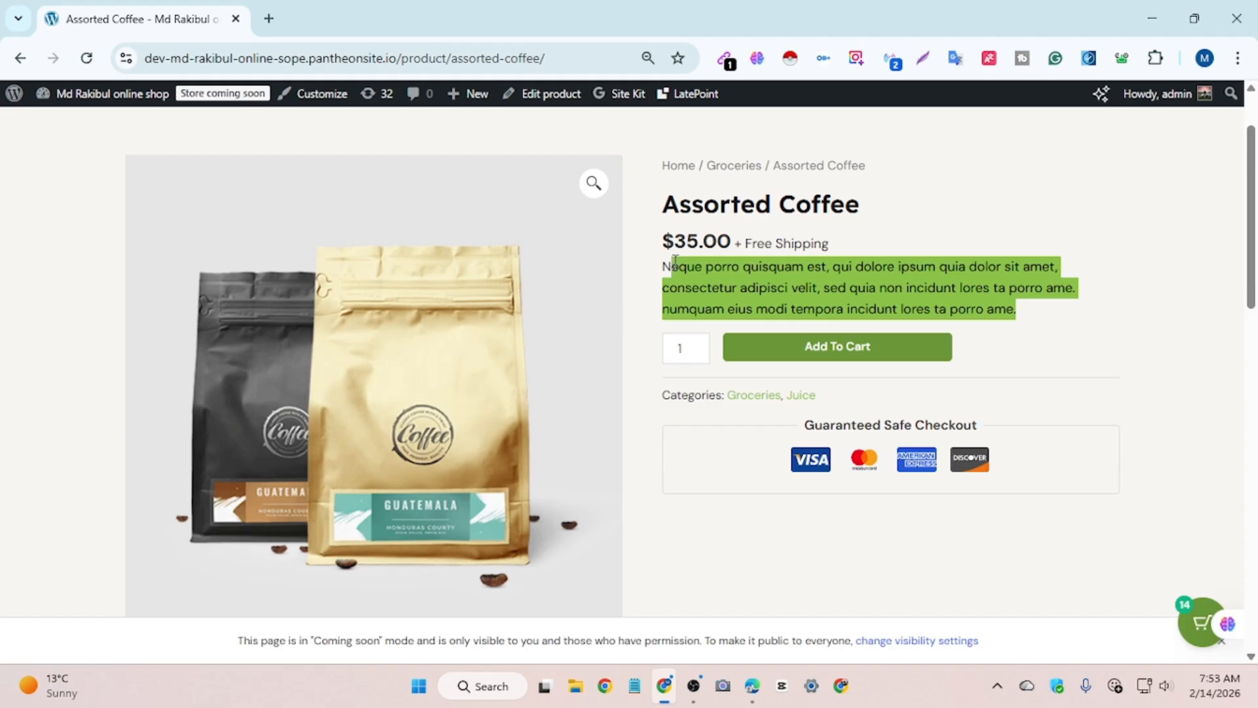
pyautogui.rightClick(692, 278)
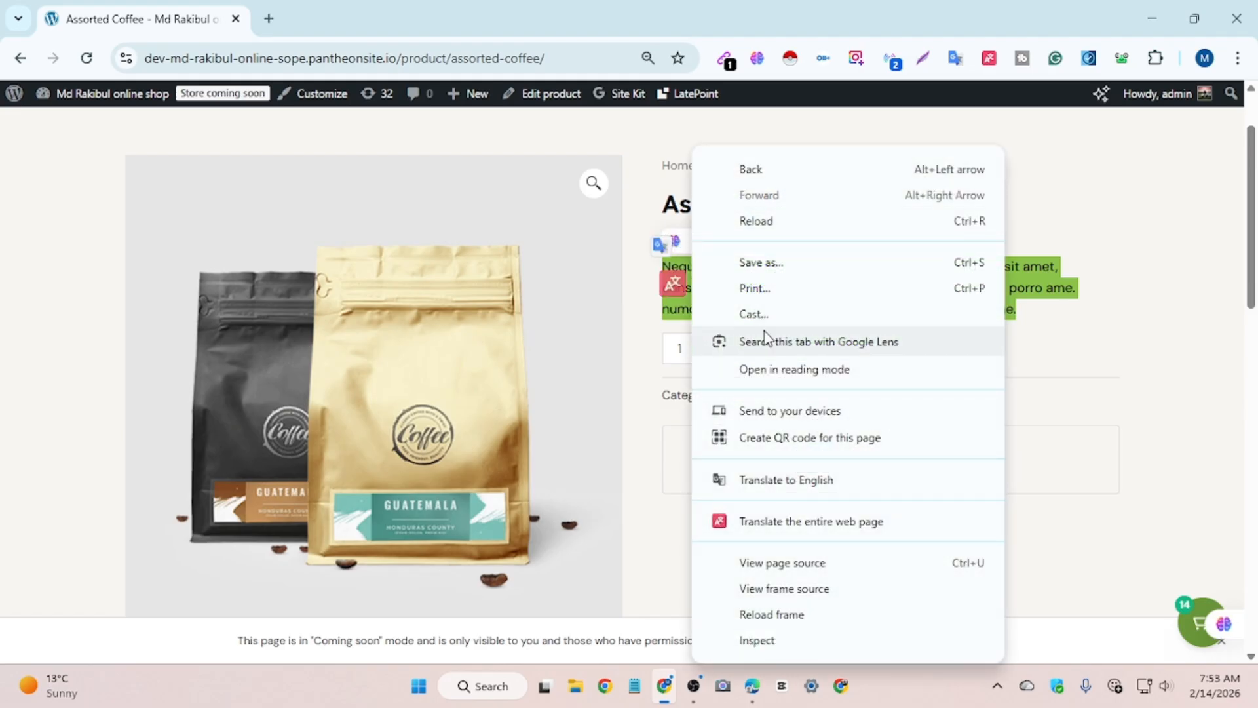
pyautogui.press('Escape')
pyautogui.rightClick(674, 315)
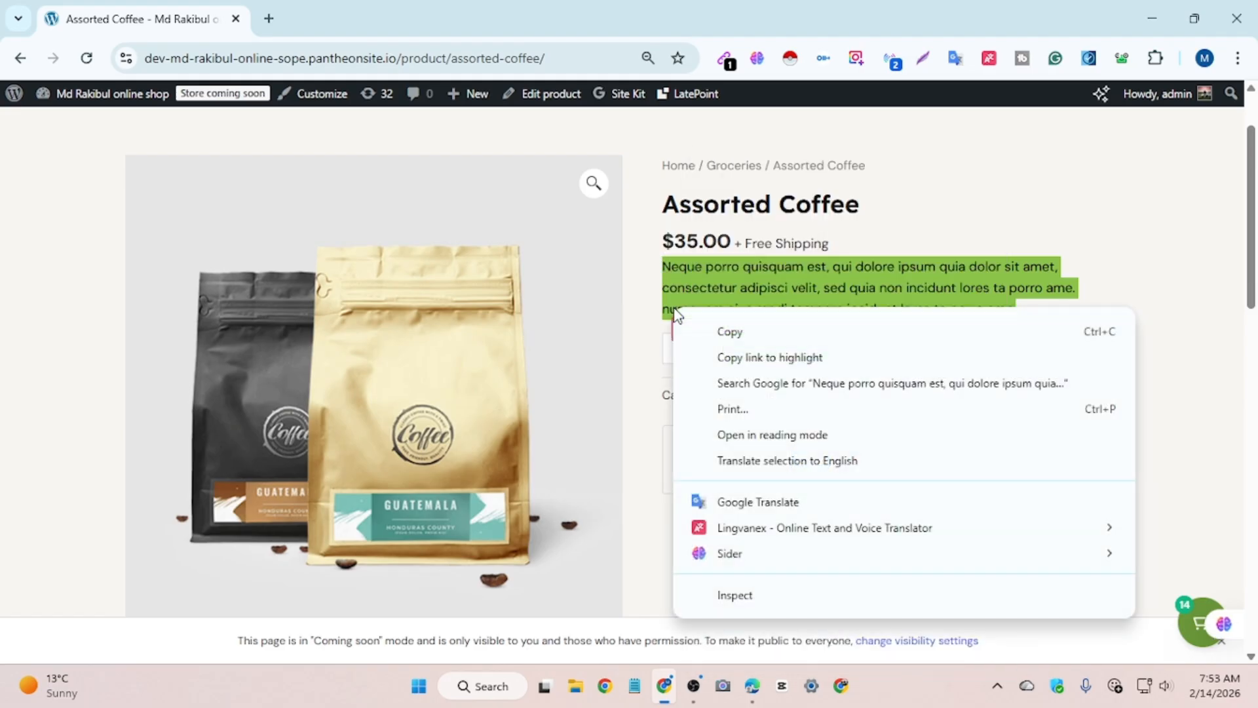
pyautogui.click(744, 331)
pyautogui.click(753, 688)
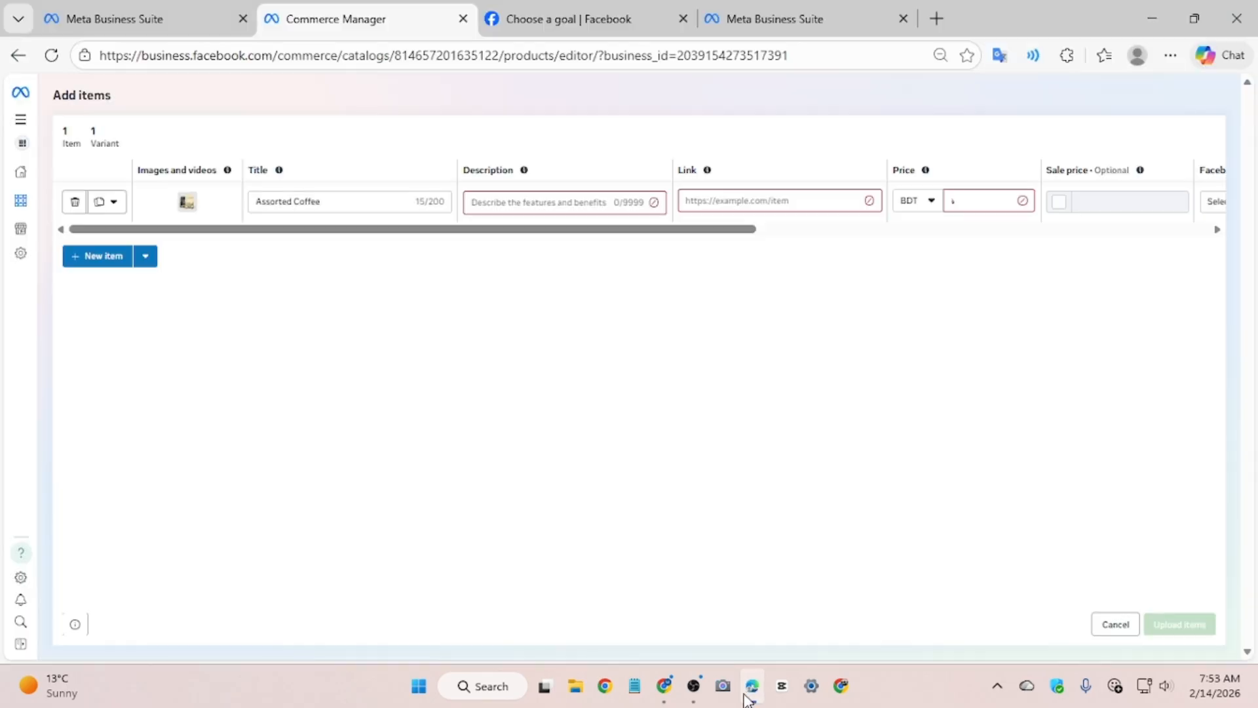
pyautogui.click(513, 202)
pyautogui.rightClick(514, 203)
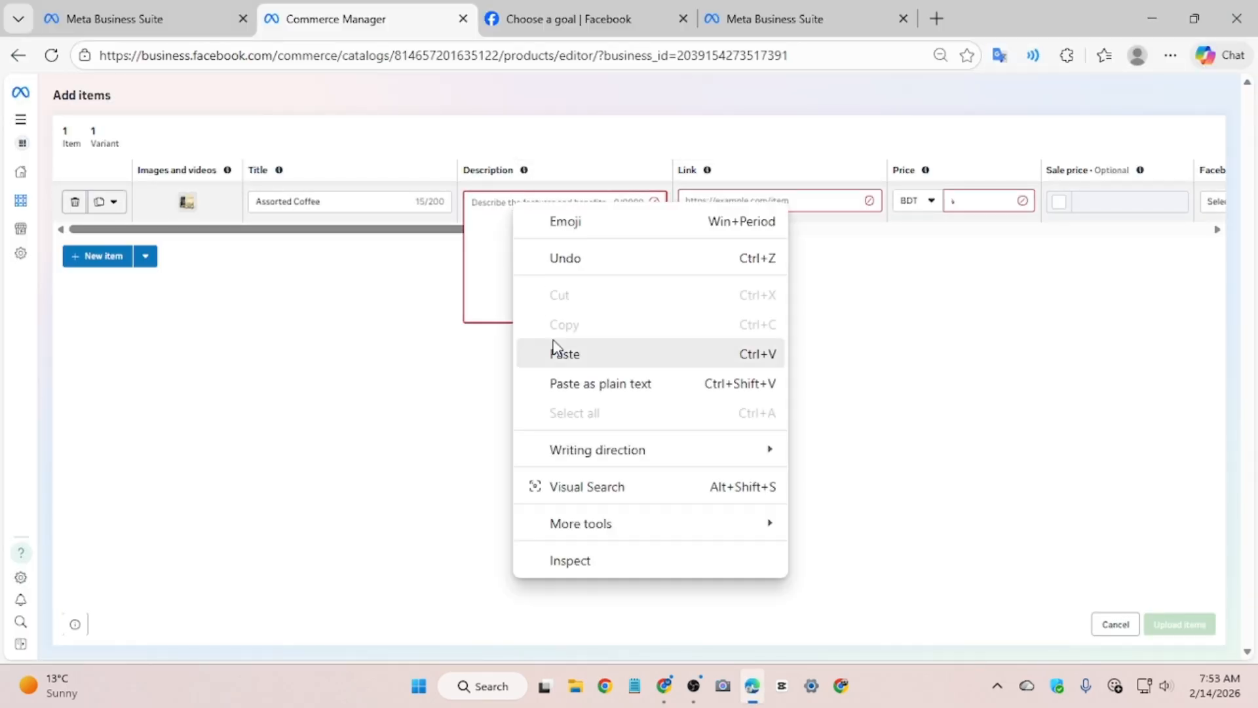
pyautogui.click(583, 385)
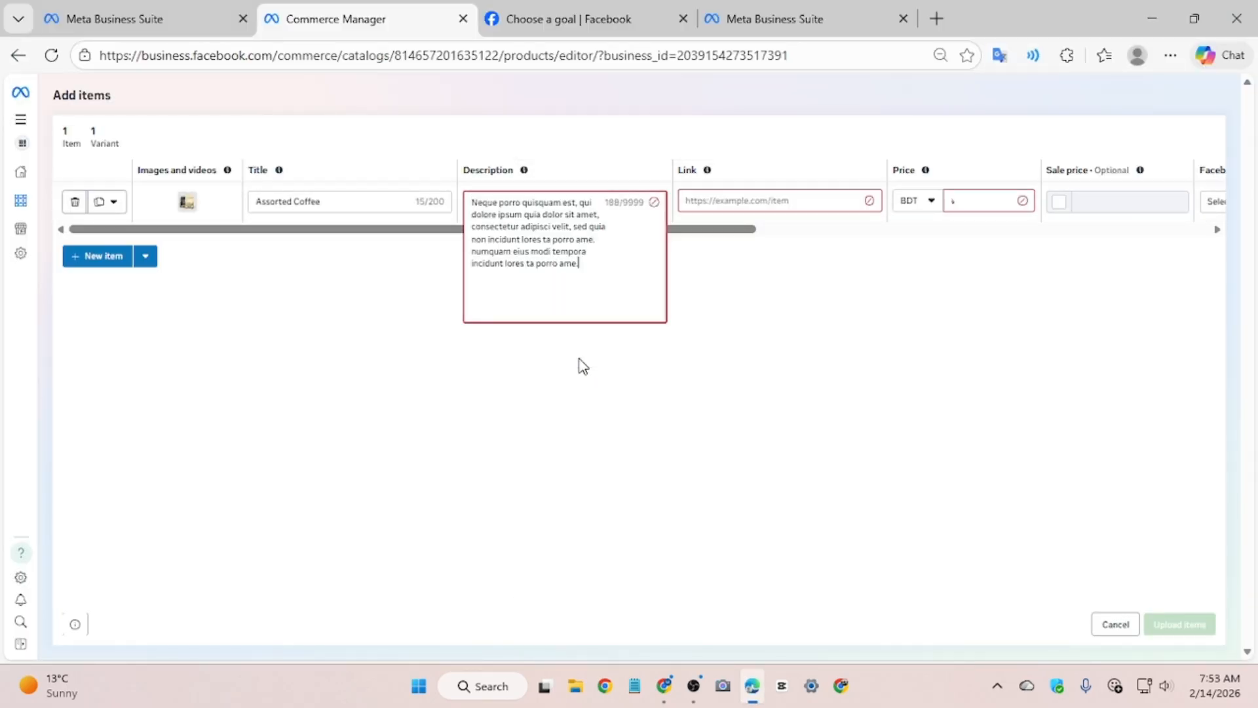
# - Copy the Assorted Coffee page address from Chrome and paste it as the item's link in Commerce Manager in Edge
pyautogui.click(713, 203)
pyautogui.click(664, 685)
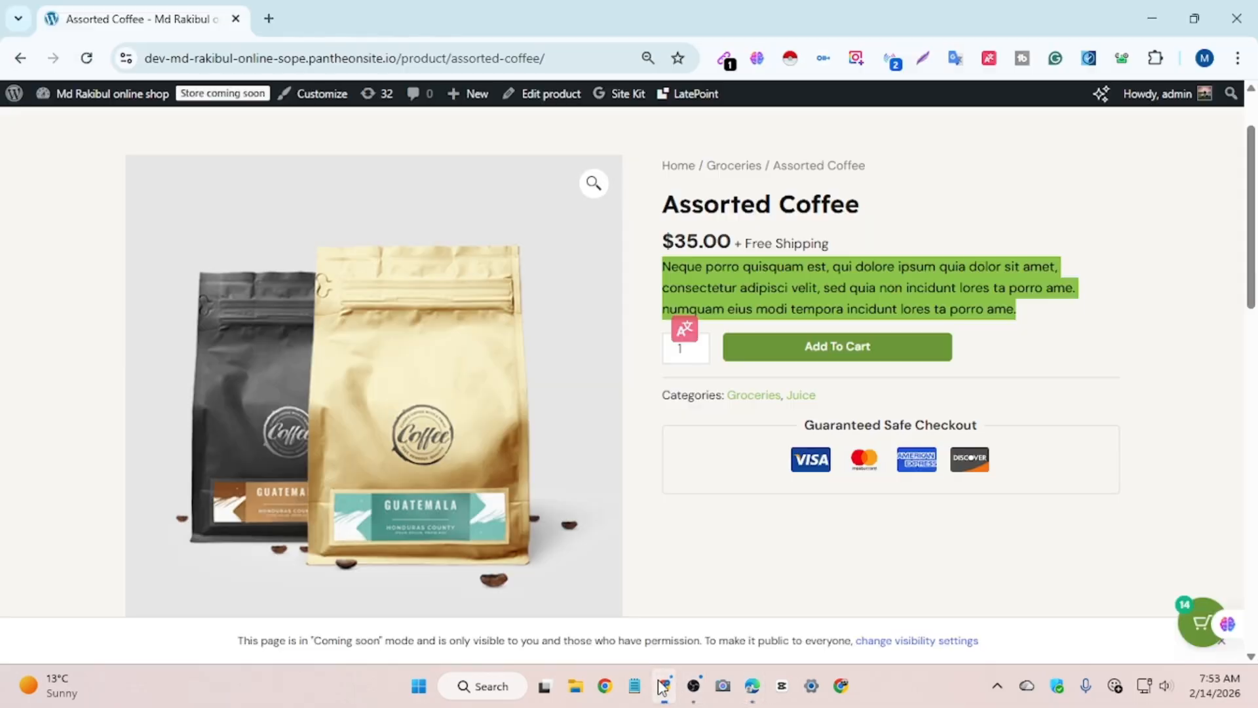
pyautogui.click(567, 58)
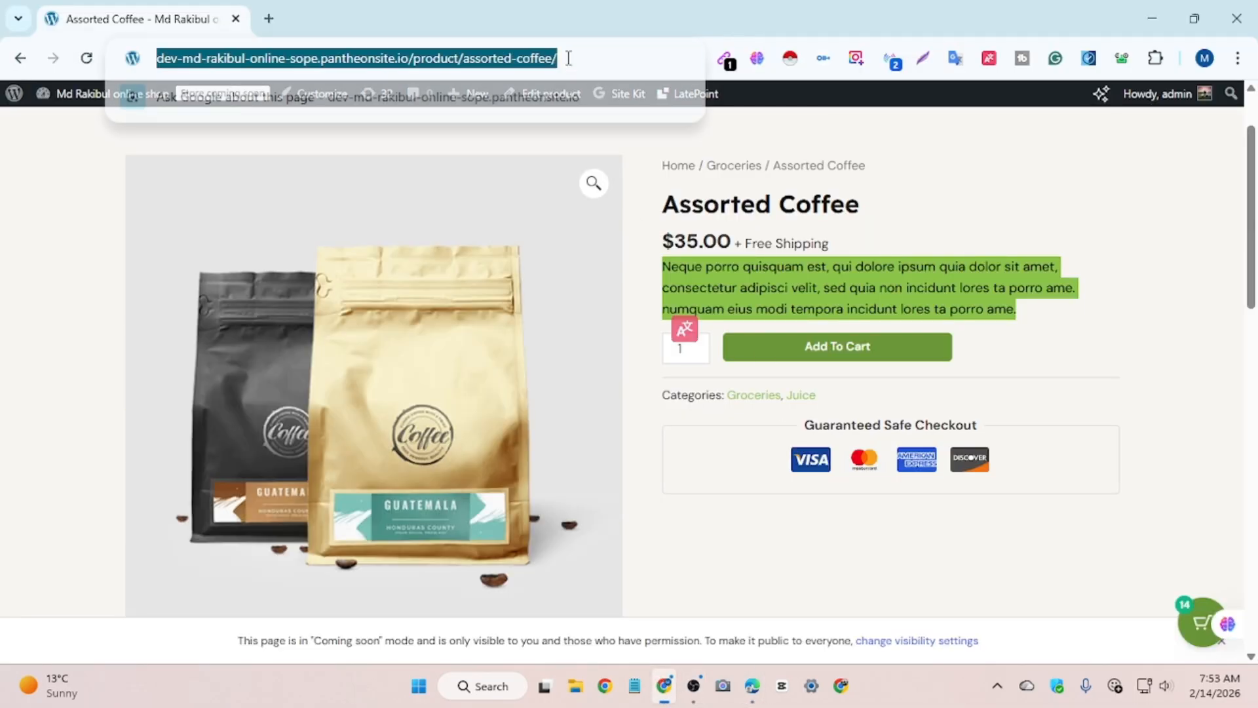
pyautogui.rightClick(577, 63)
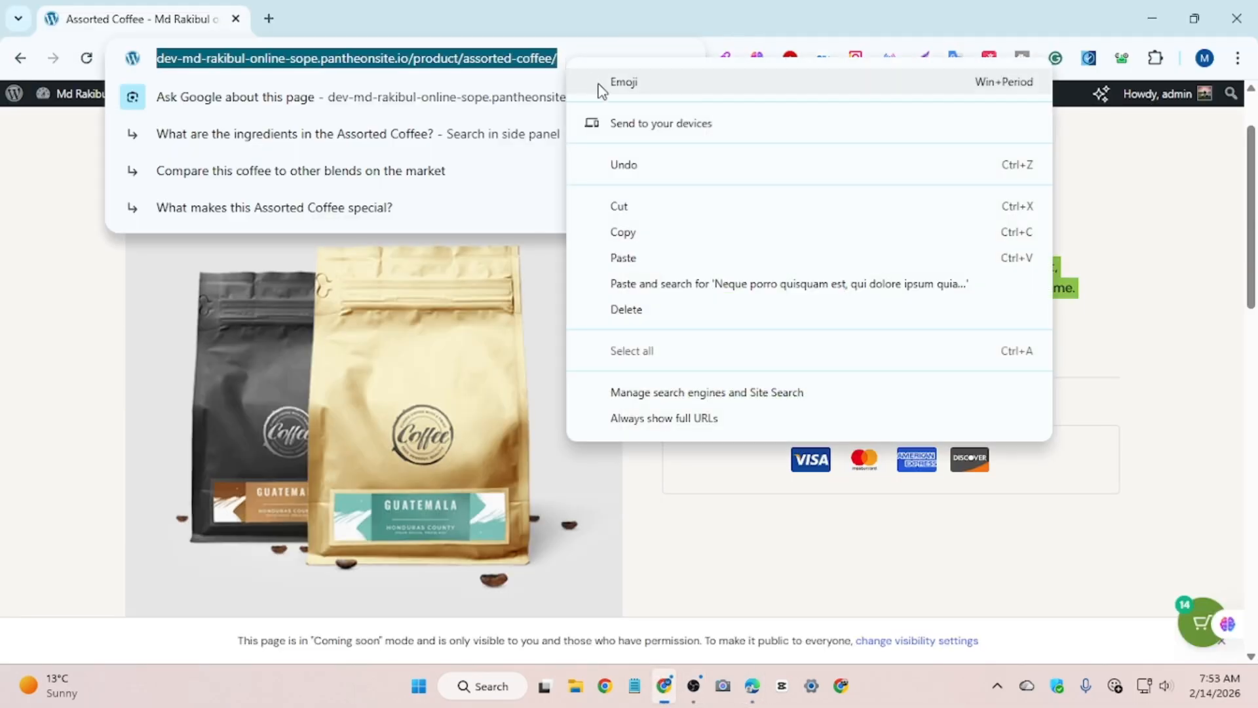
pyautogui.click(626, 233)
pyautogui.click(753, 685)
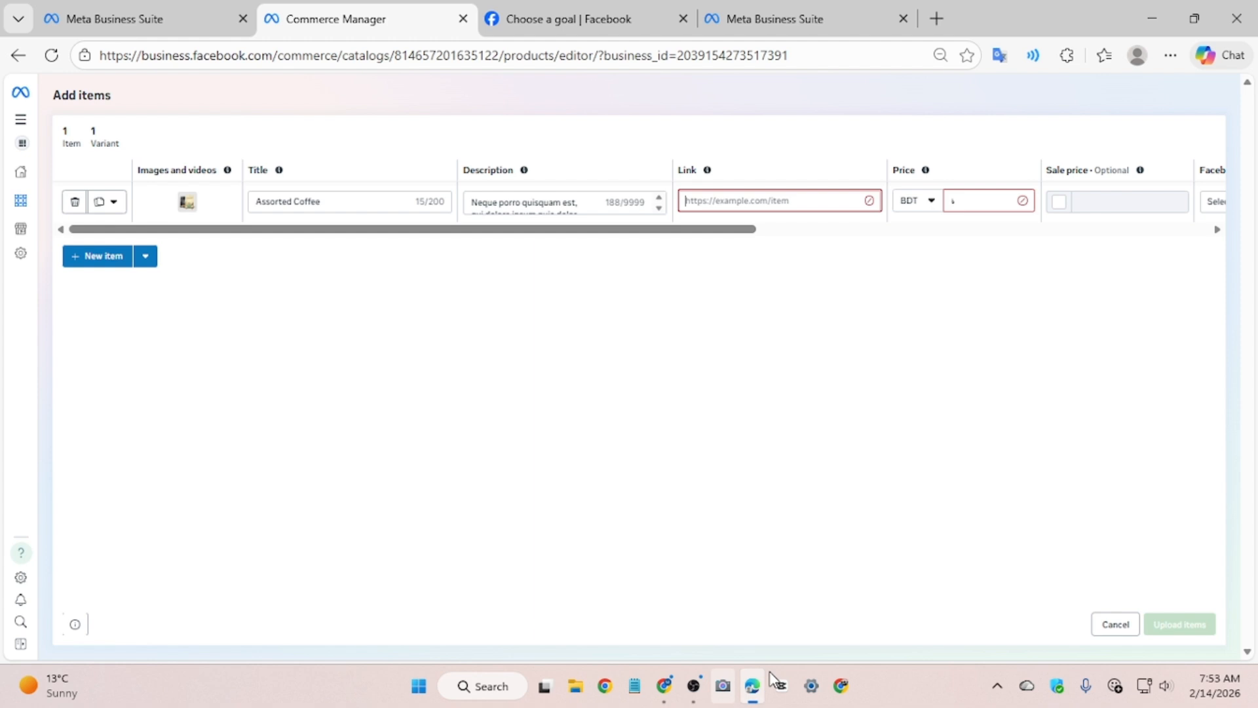
pyautogui.rightClick(729, 202)
pyautogui.click(783, 362)
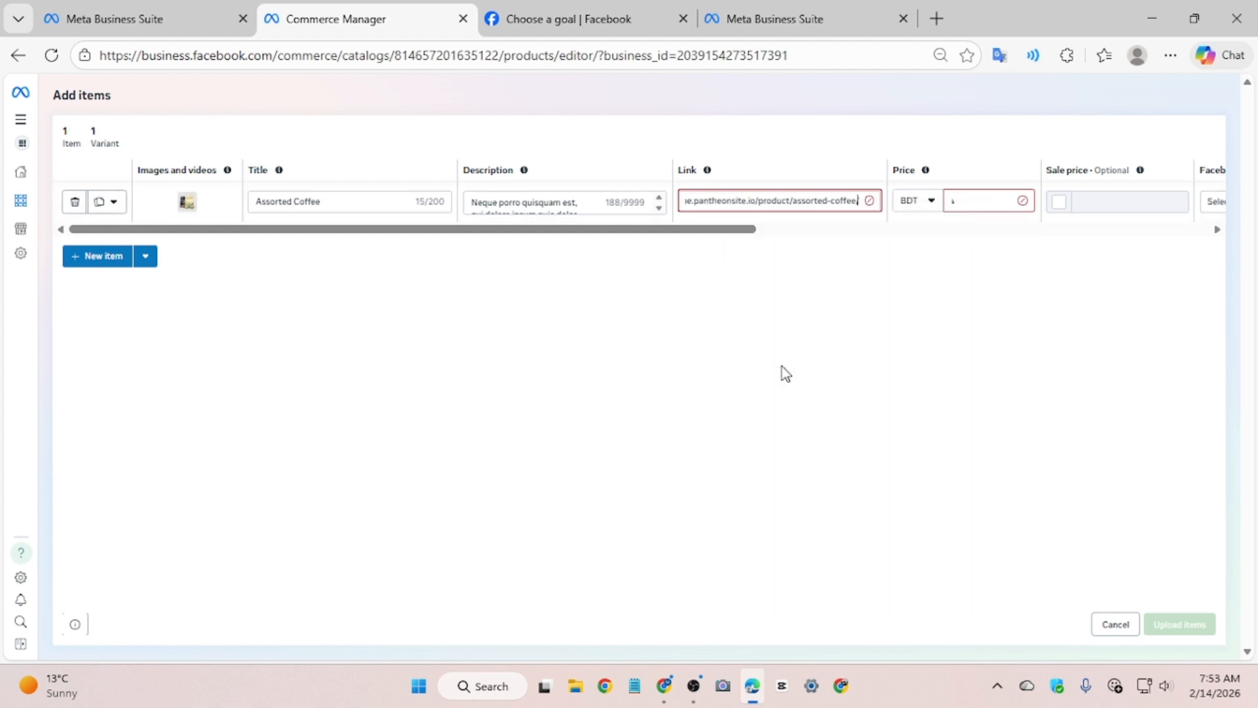
pyautogui.press('Tab')
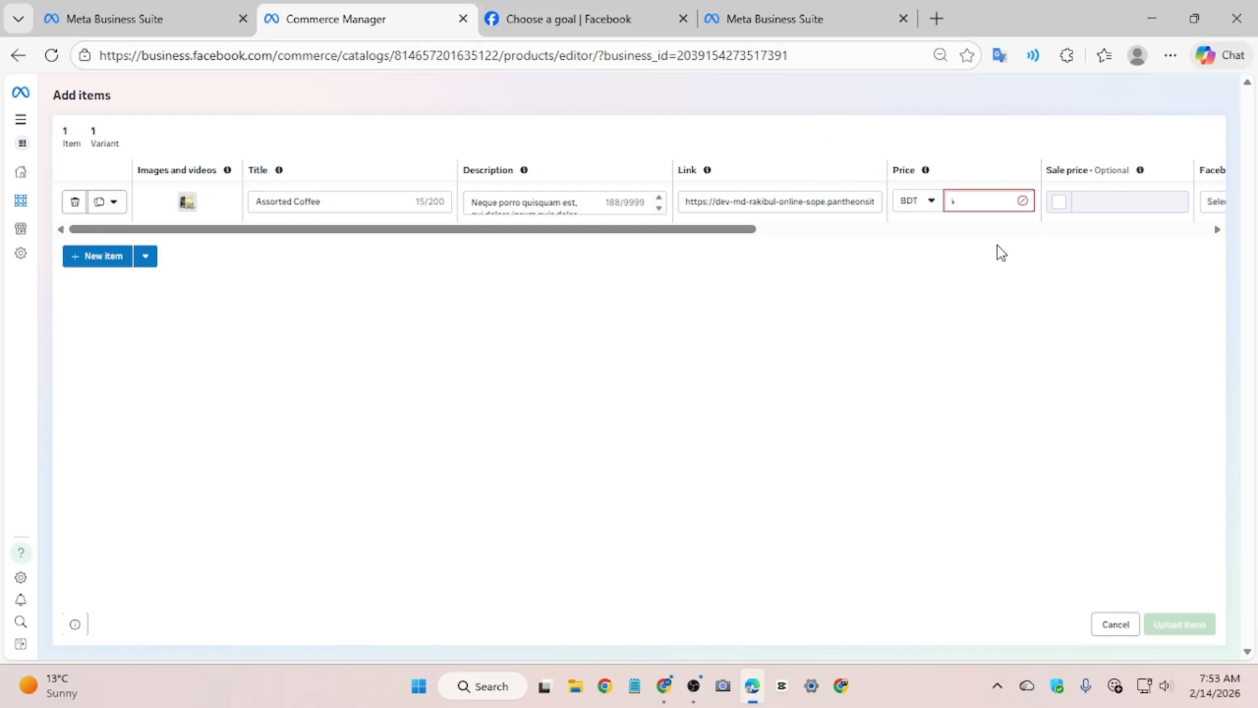
# - Copy the $35.00 price from the store page in Chrome and paste it as the item's price in Commerce Manager in Edge
pyautogui.click(664, 685)
pyautogui.moveTo(732, 241); pyautogui.dragTo(671, 227)
pyautogui.rightClick(674, 226)
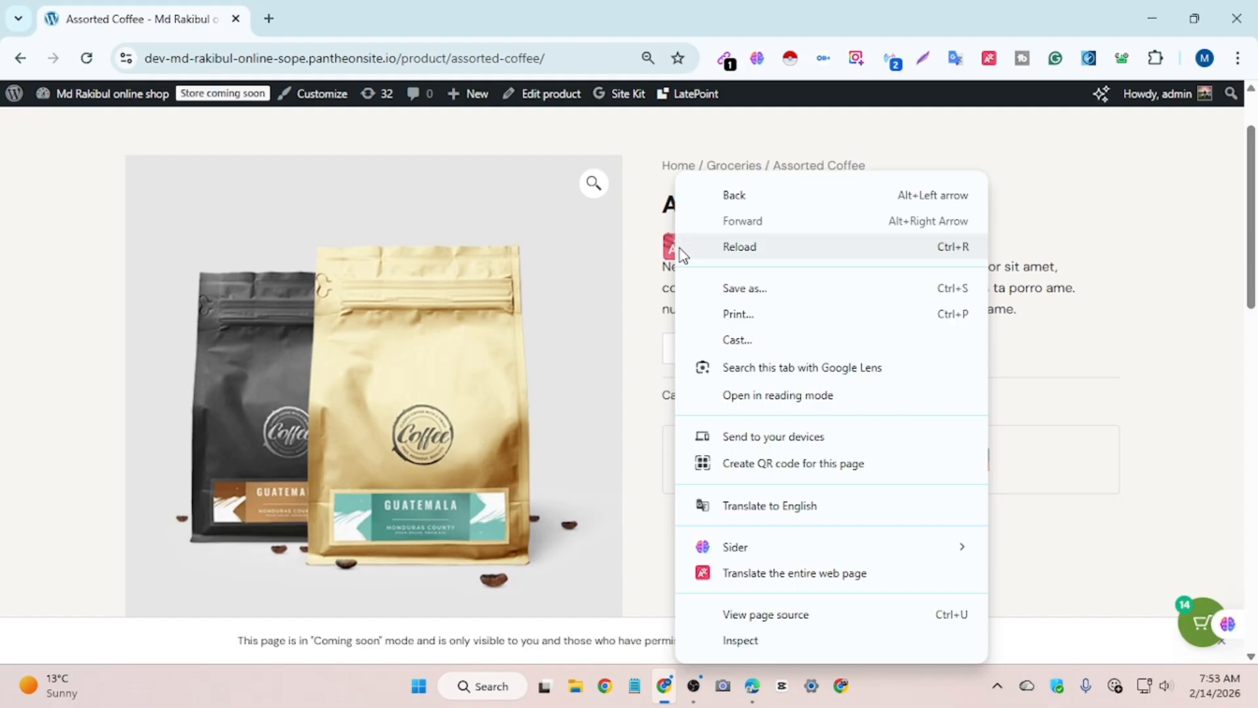
pyautogui.click(646, 266)
pyautogui.moveTo(739, 242); pyautogui.dragTo(667, 242)
pyautogui.rightClick(706, 245)
pyautogui.click(724, 263)
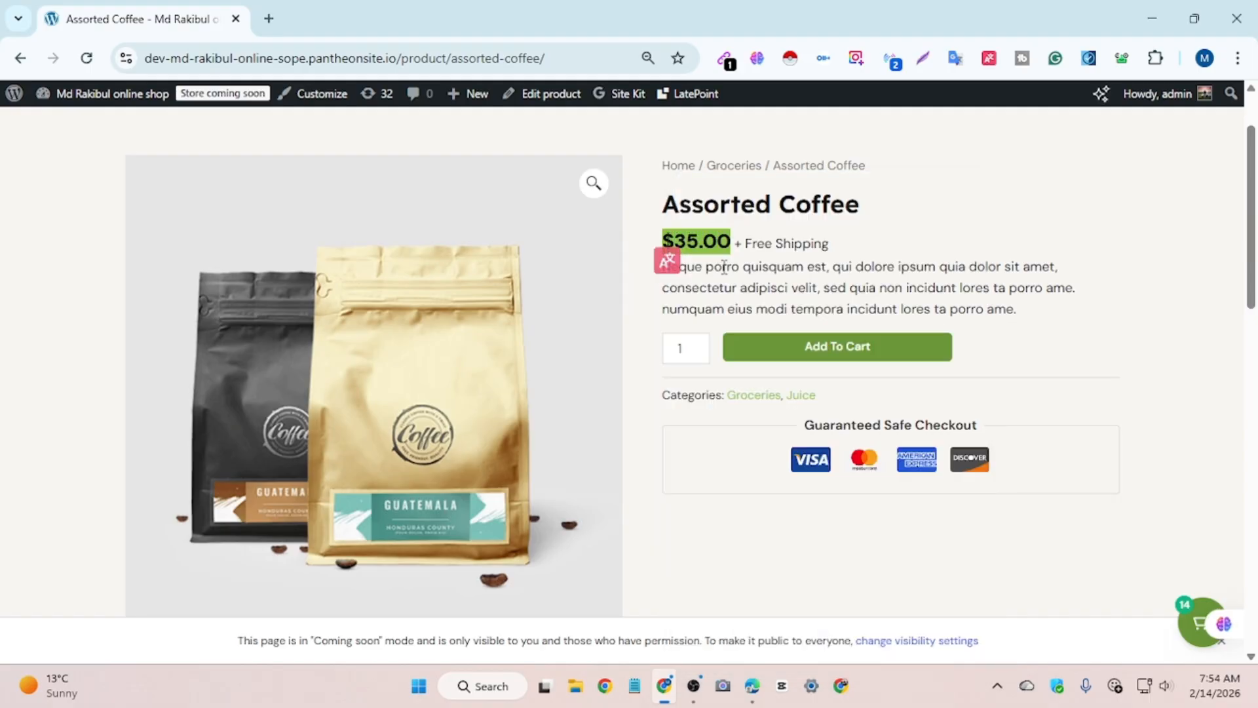
pyautogui.click(752, 686)
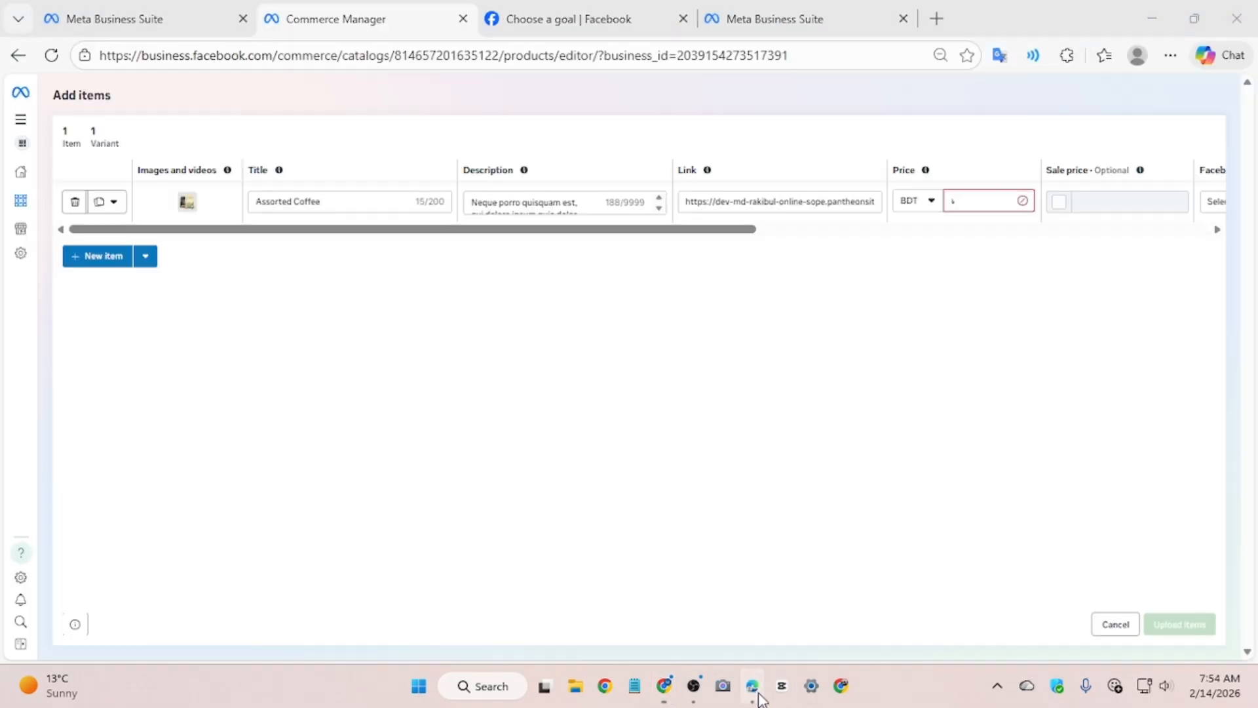
pyautogui.rightClick(976, 213)
pyautogui.click(1016, 325)
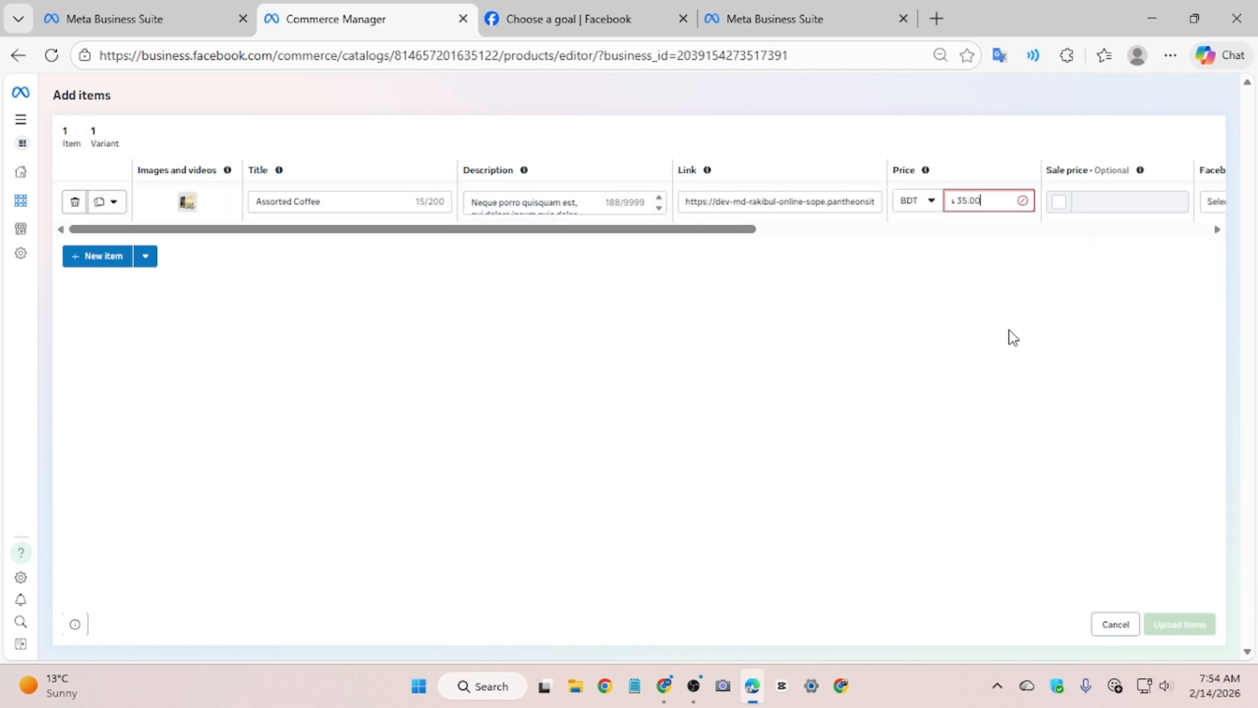
# - Enable the optional sale price for the Assorted Coffee item without entering an amount
pyautogui.click(1061, 205)
pyautogui.click(1099, 200)
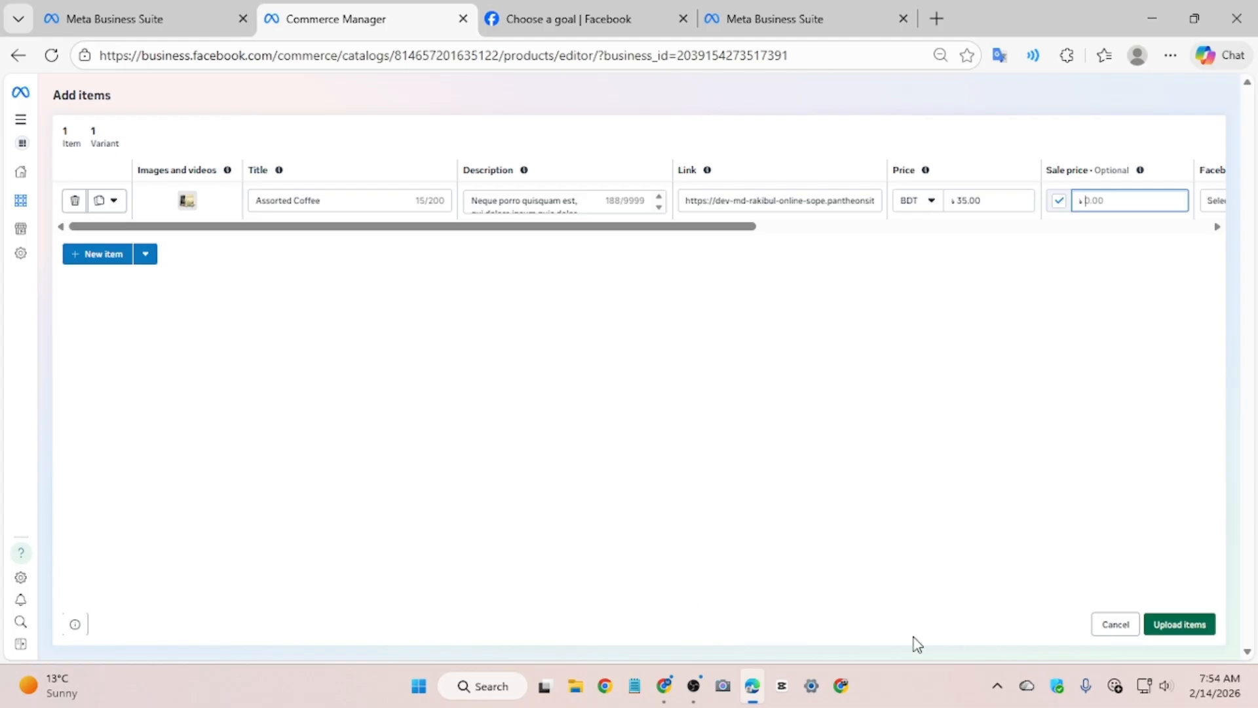
pyautogui.click(847, 650)
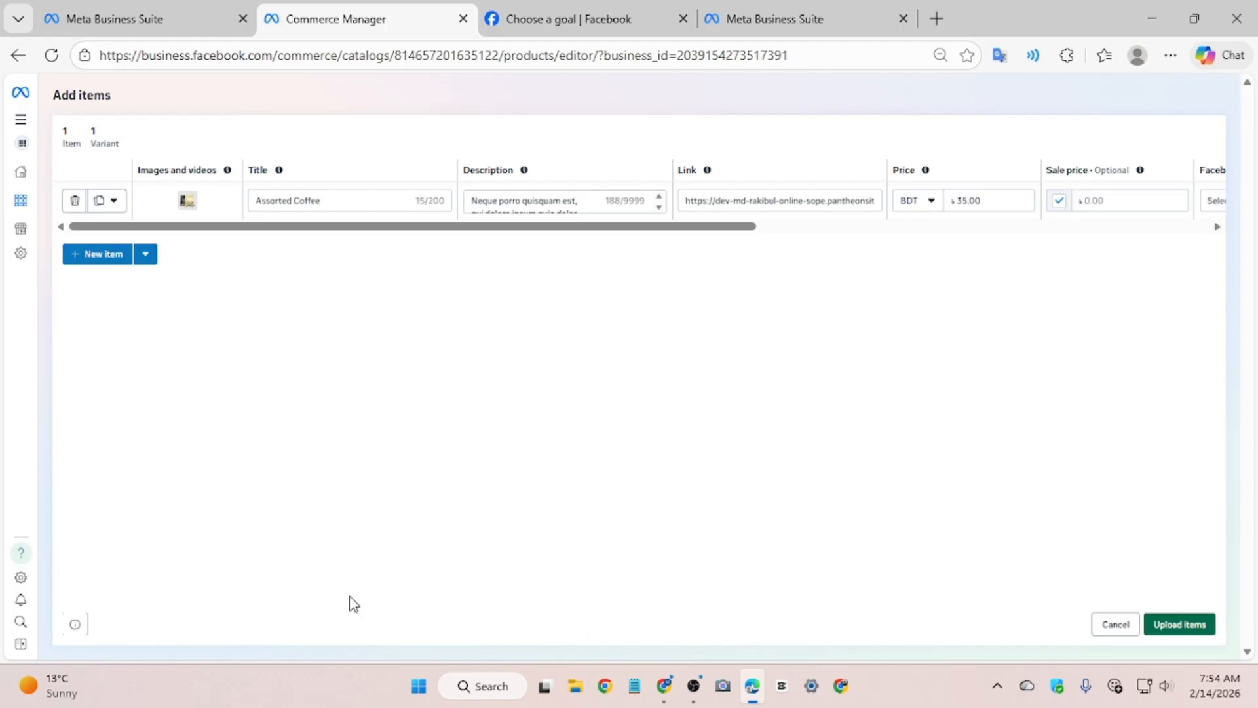
# - Search the Facebook product categories for "coffee" for the Assorted Coffee item
pyautogui.moveTo(737, 233); pyautogui.dragTo(1023, 249)
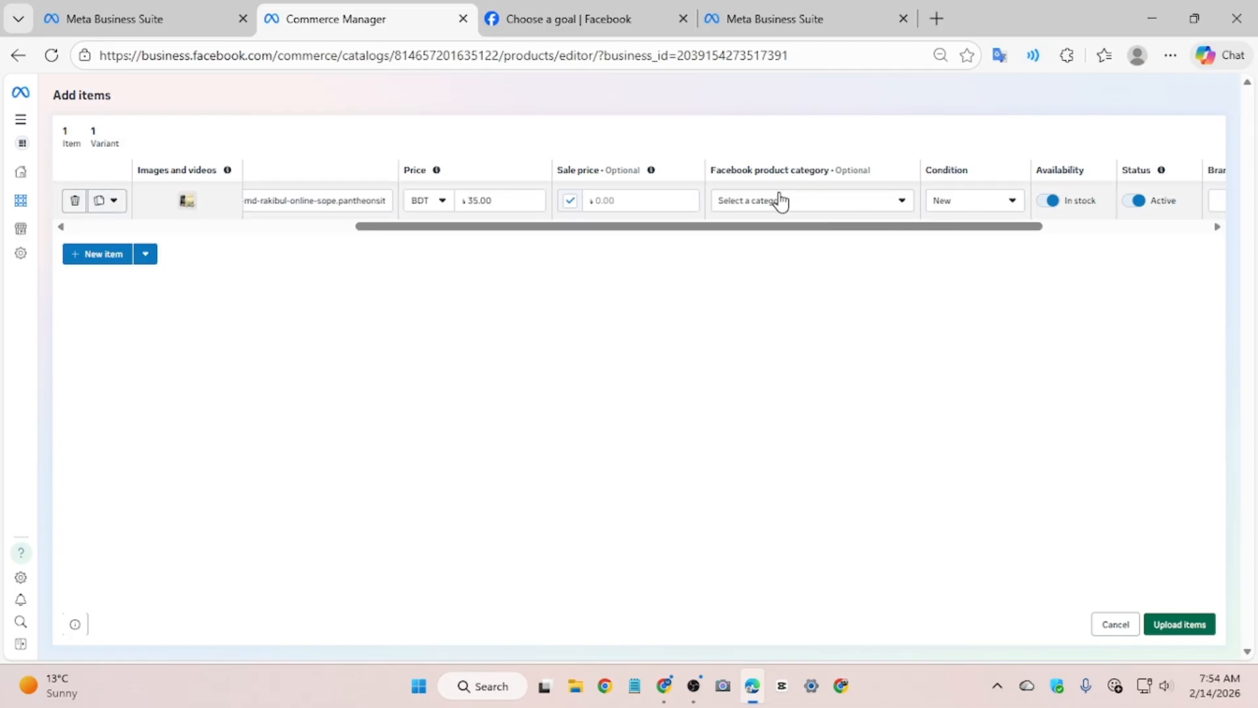
pyautogui.click(878, 206)
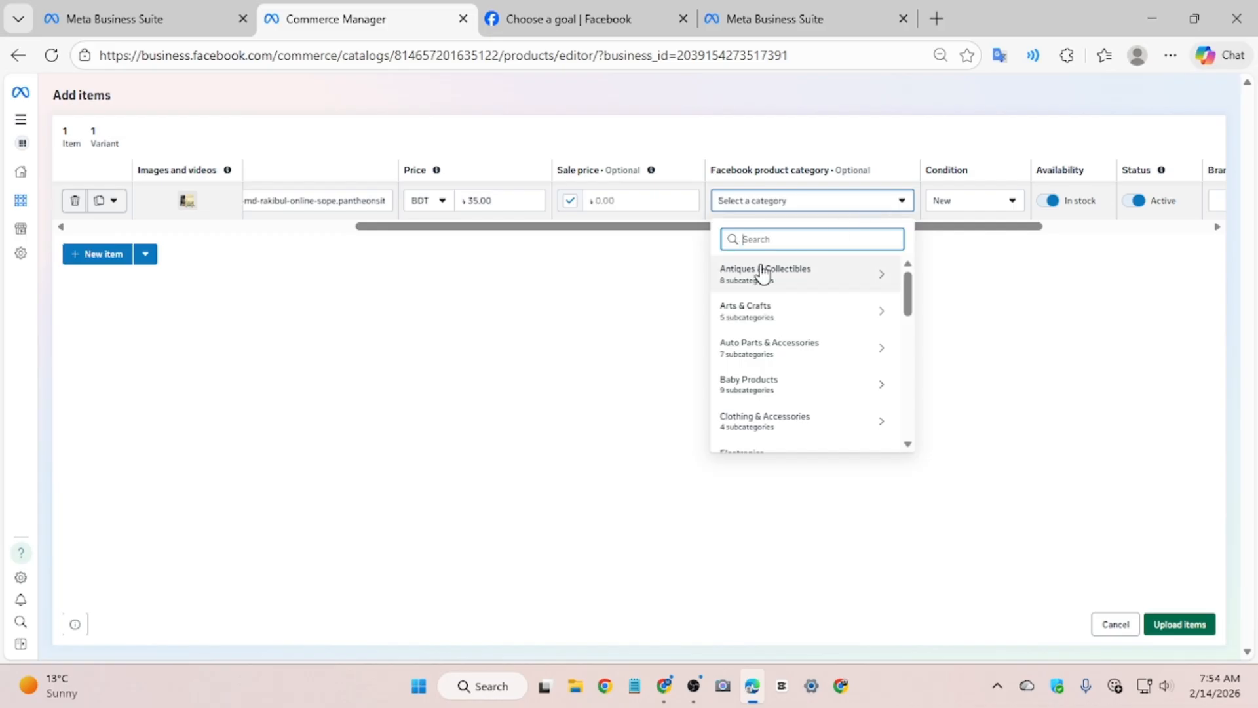
pyautogui.scroll(-3, 753, 302)
pyautogui.scroll(3, 770, 295)
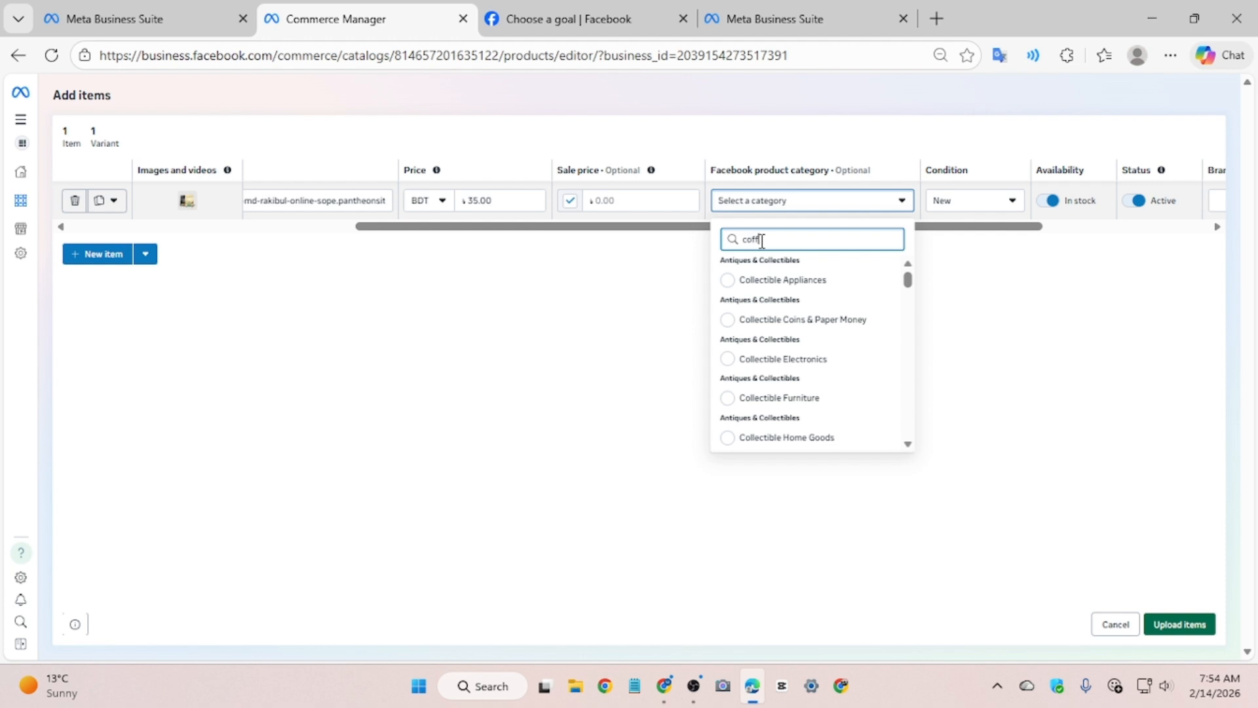
pyautogui.write('e')
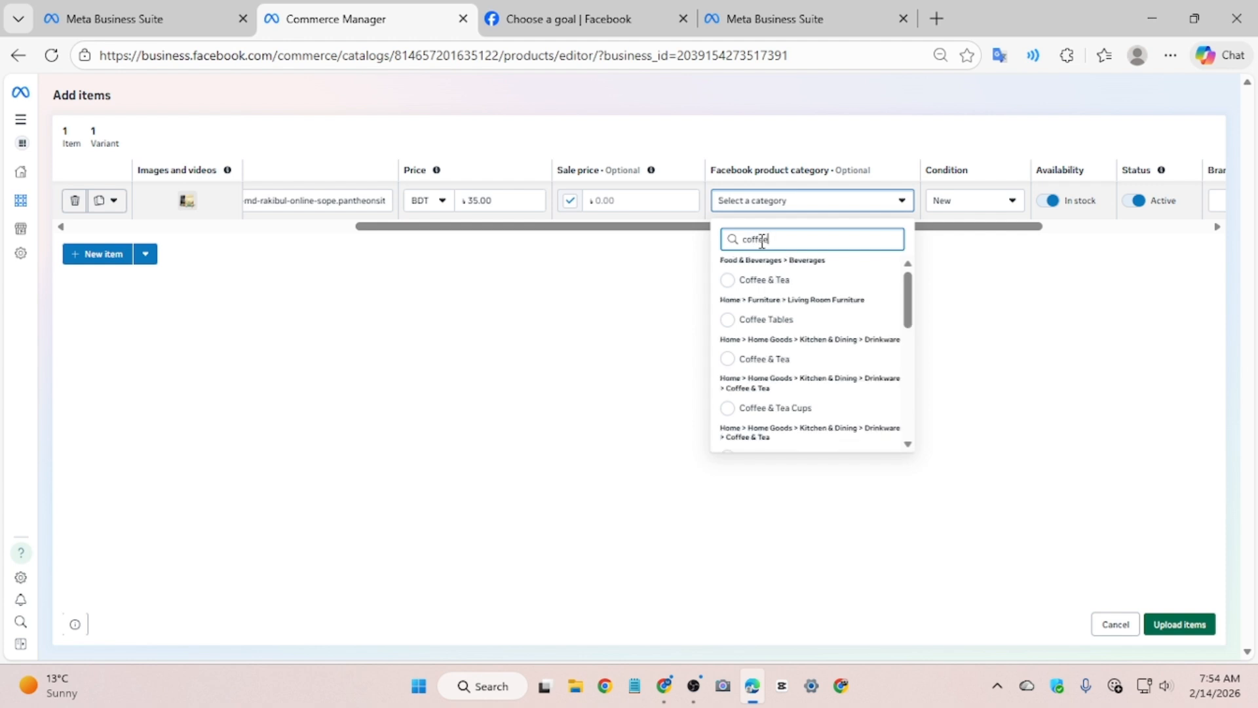
pyautogui.write('e')
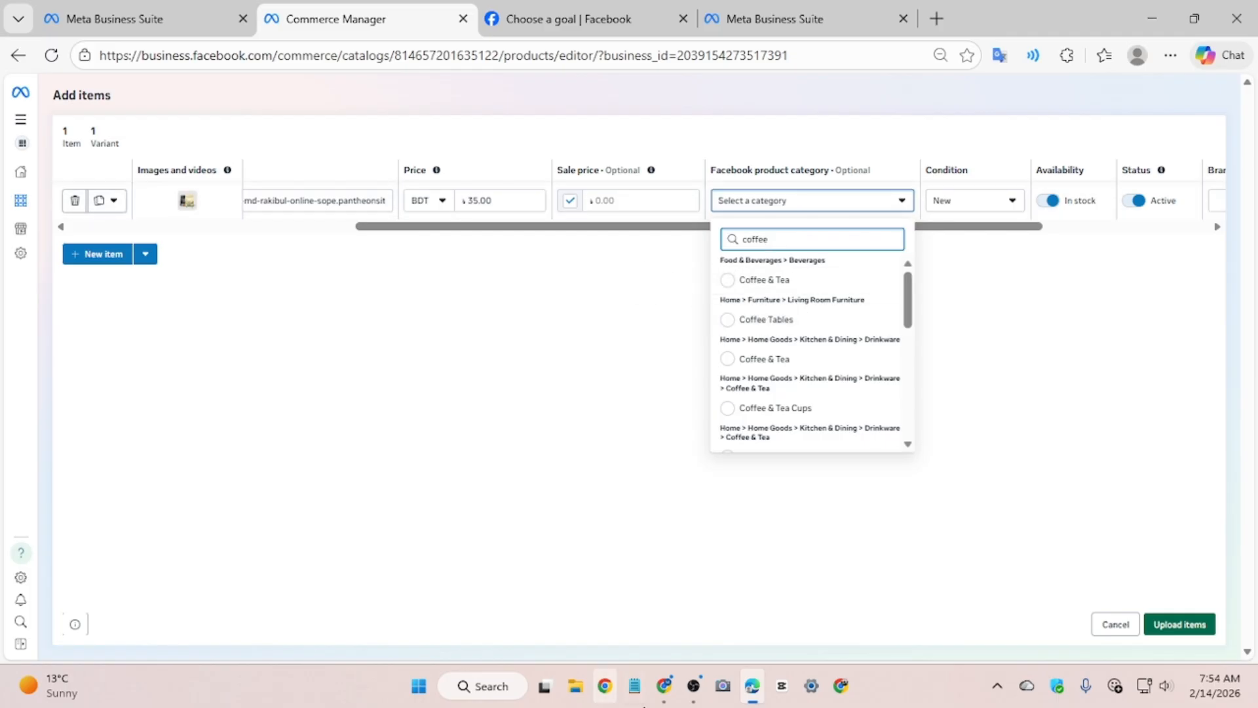
# - Check the product page in Chrome and, back in Edge, set the item's category to Coffee & Tea under Food & Beverages > Beverages
pyautogui.click(664, 686)
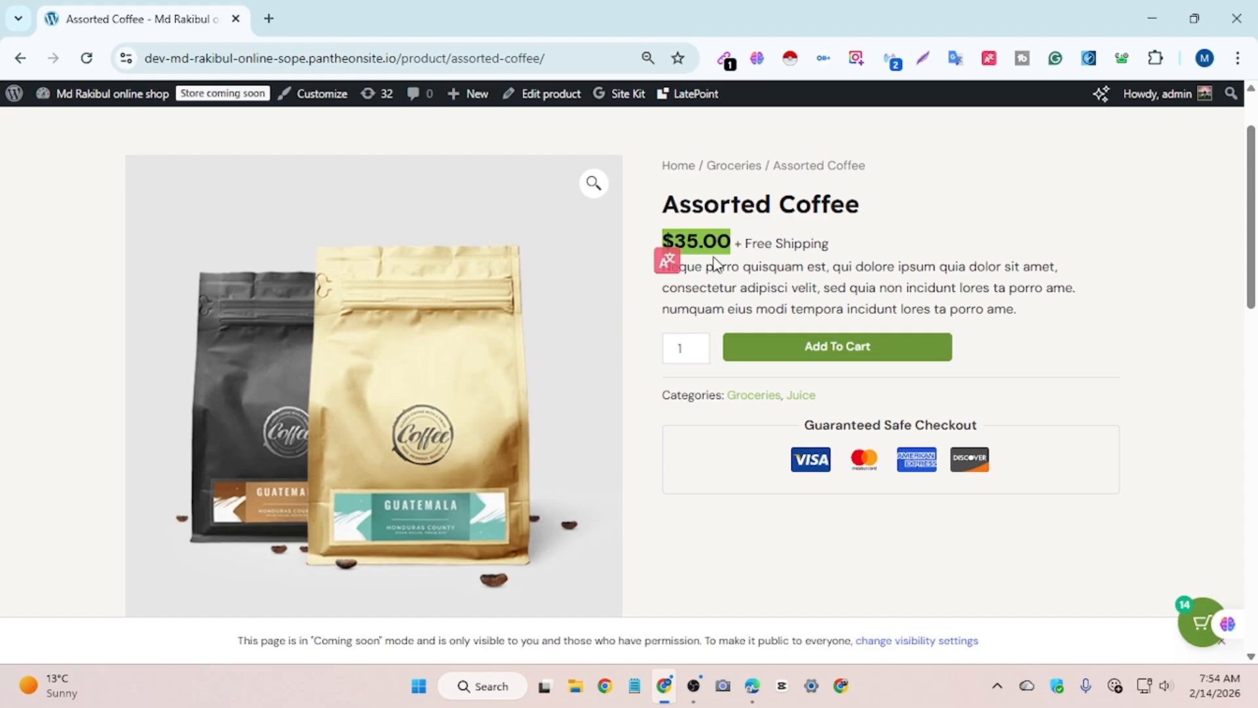
pyautogui.scroll(-7, 714, 262)
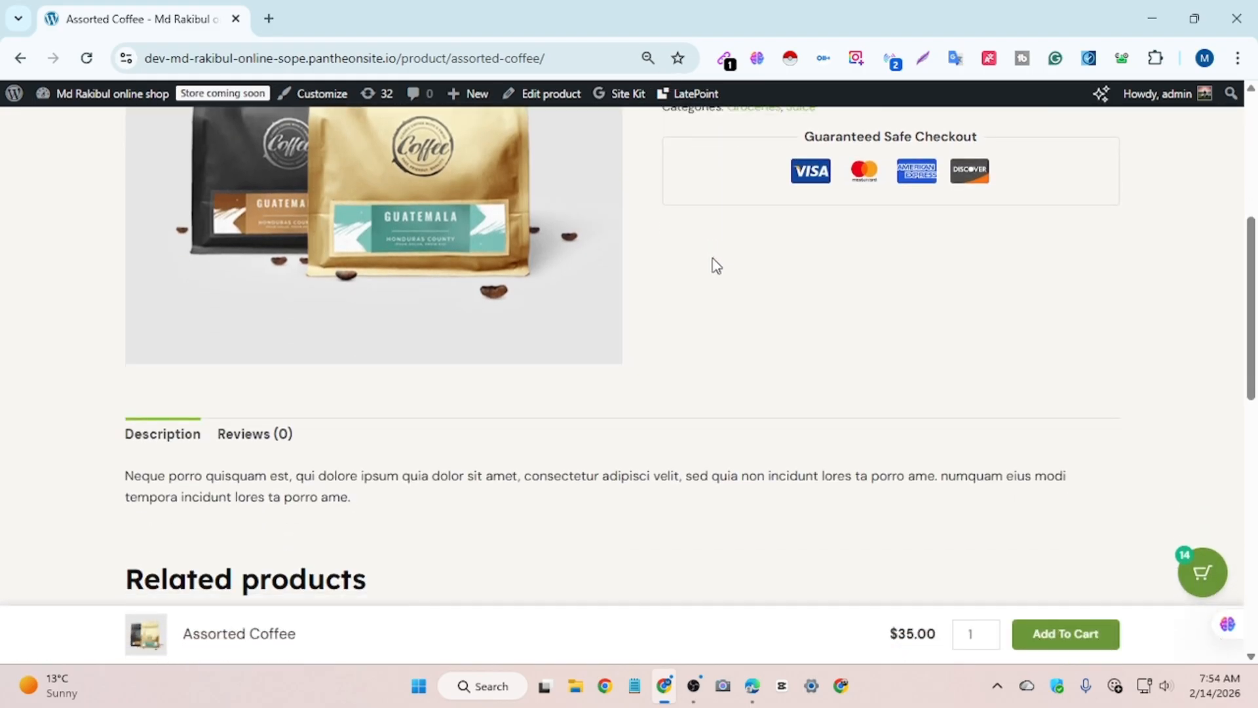
pyautogui.scroll(8, 714, 266)
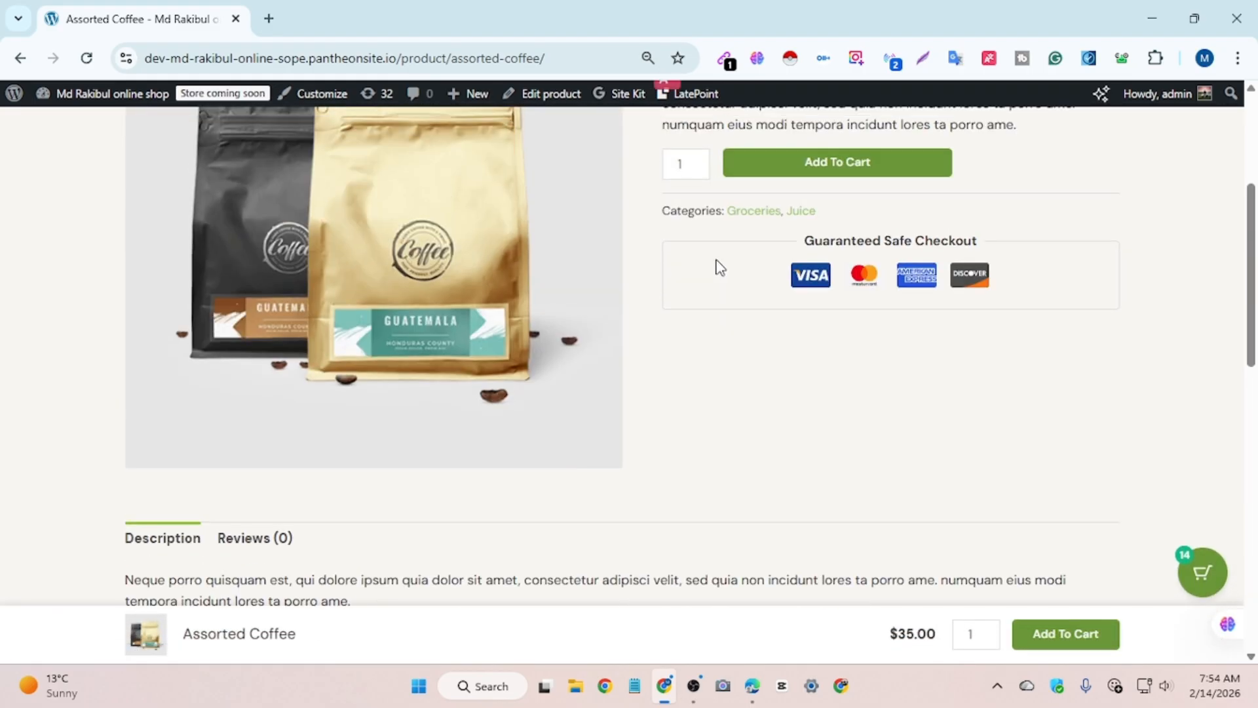
pyautogui.scroll(3, 719, 265)
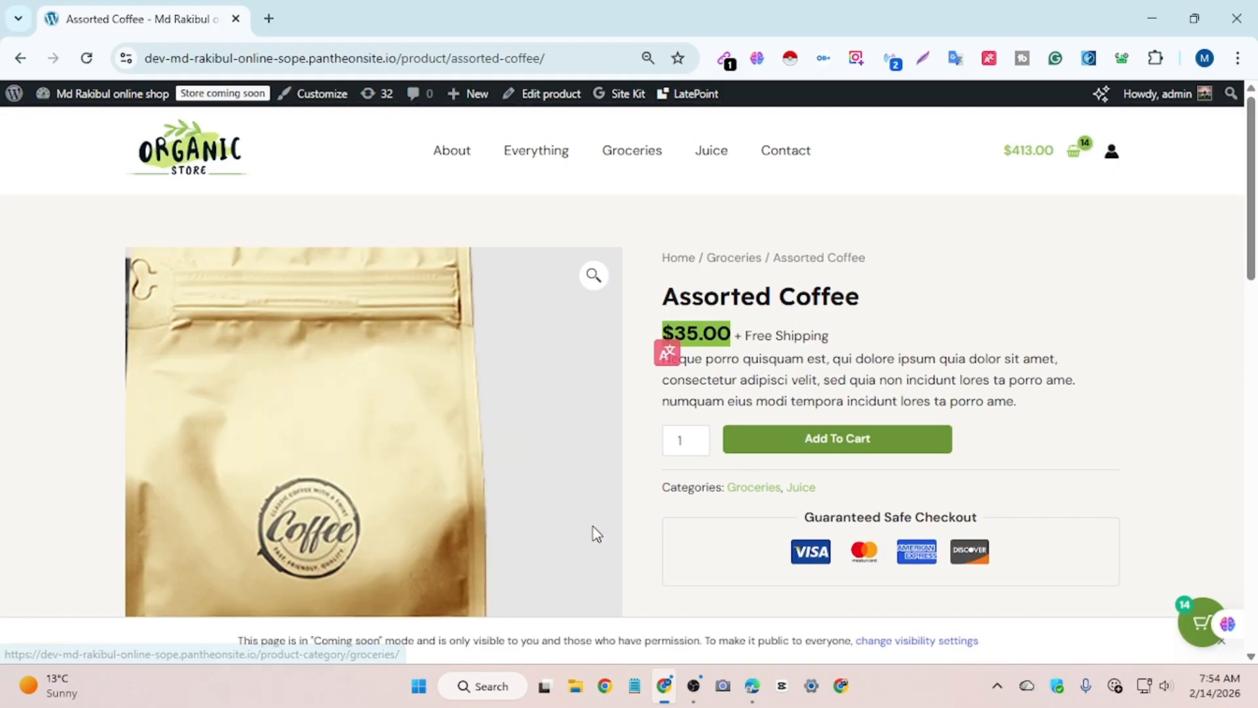
pyautogui.click(752, 686)
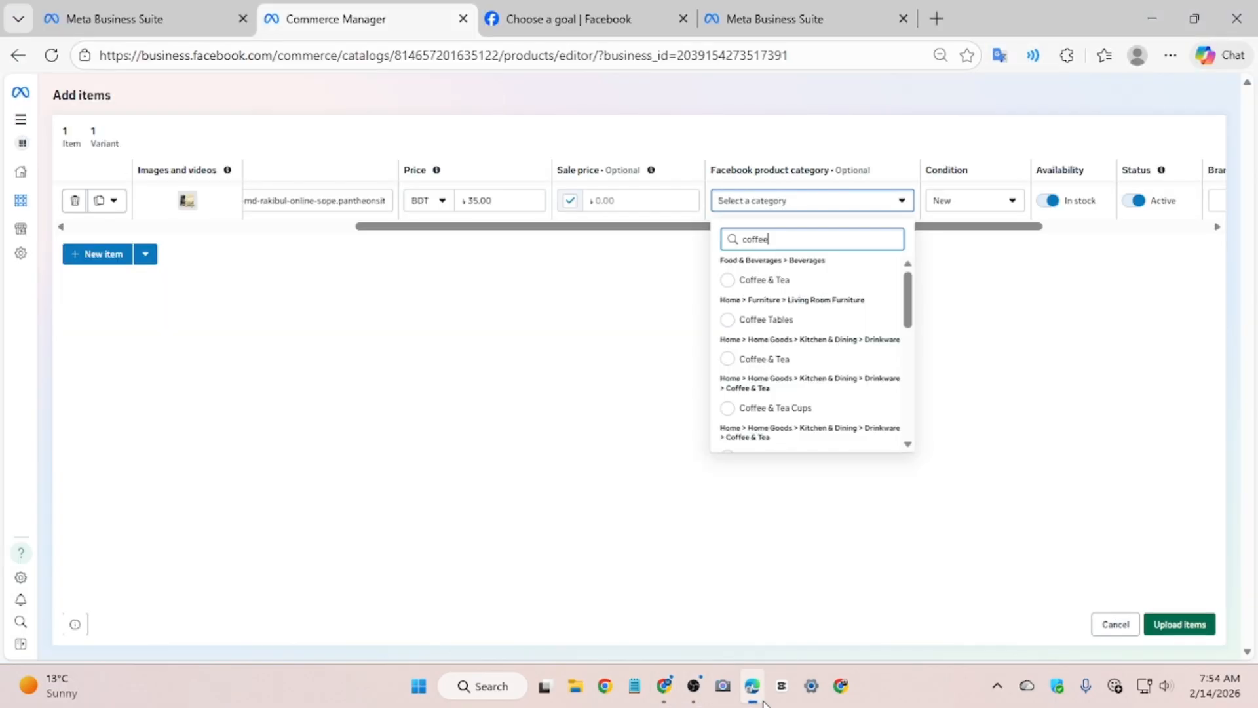
pyautogui.click(787, 244)
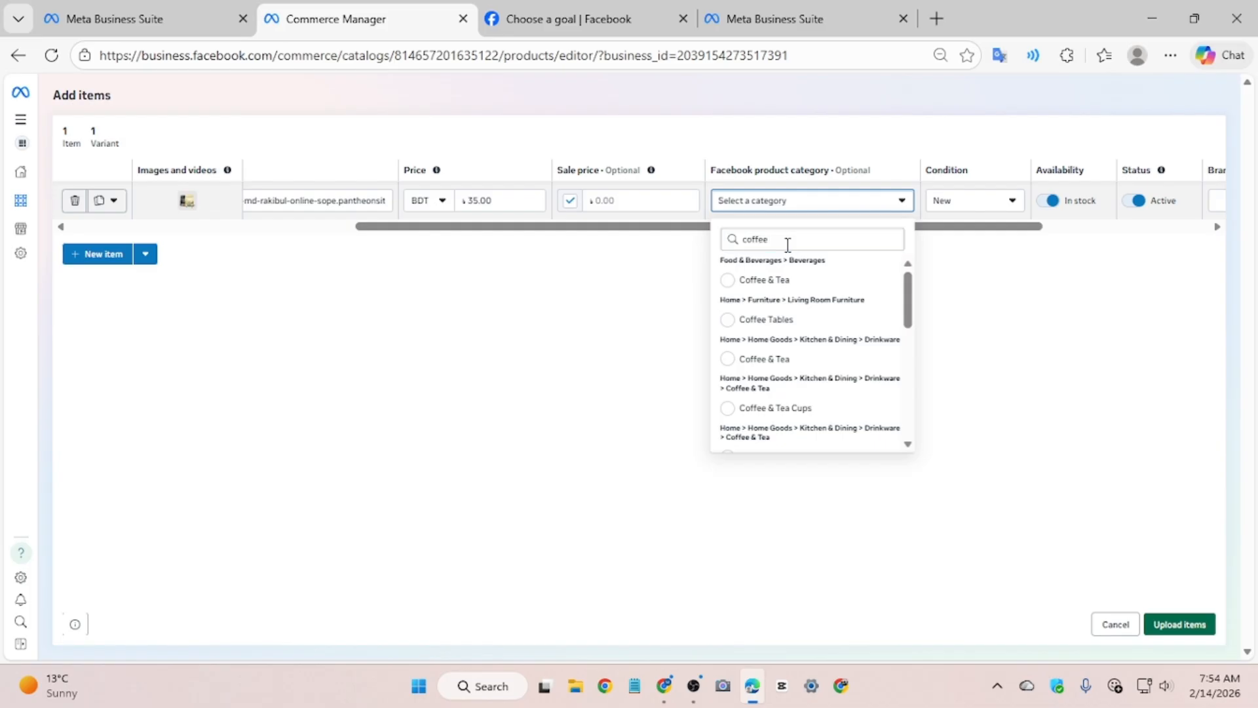
pyautogui.click(765, 281)
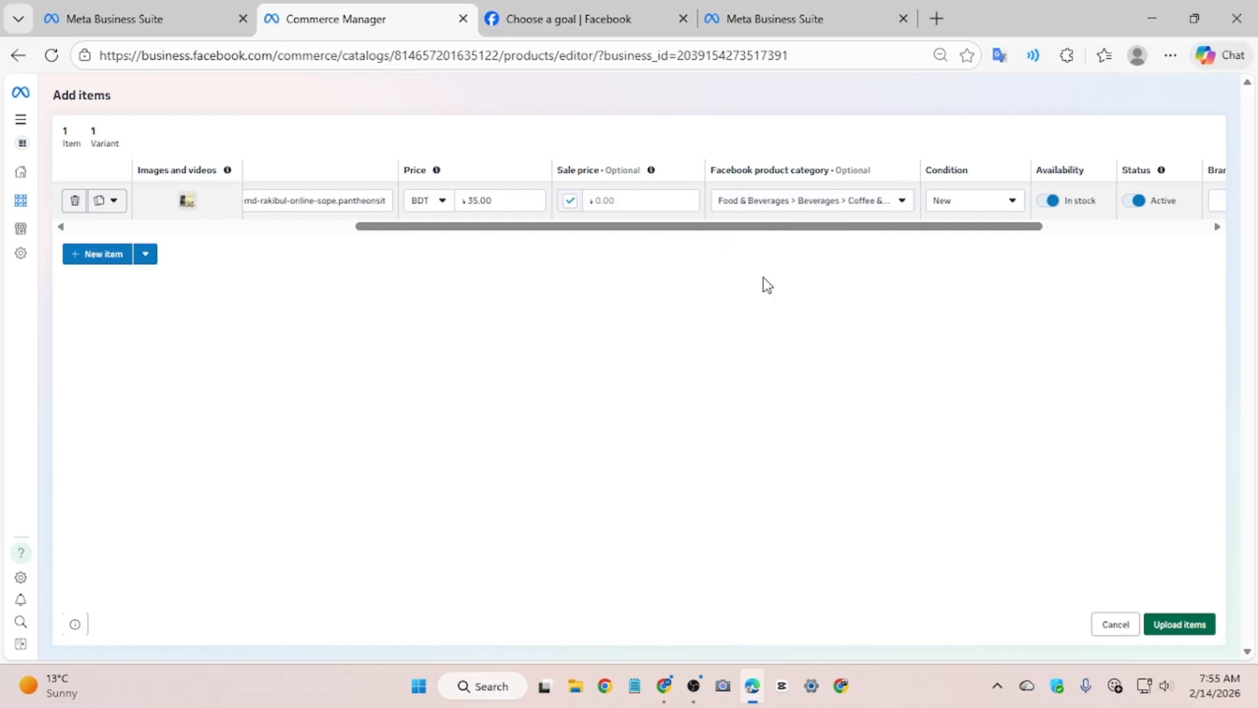
# - Examine the item's condition options and its optional brand and content ID fields
pyautogui.click(956, 212)
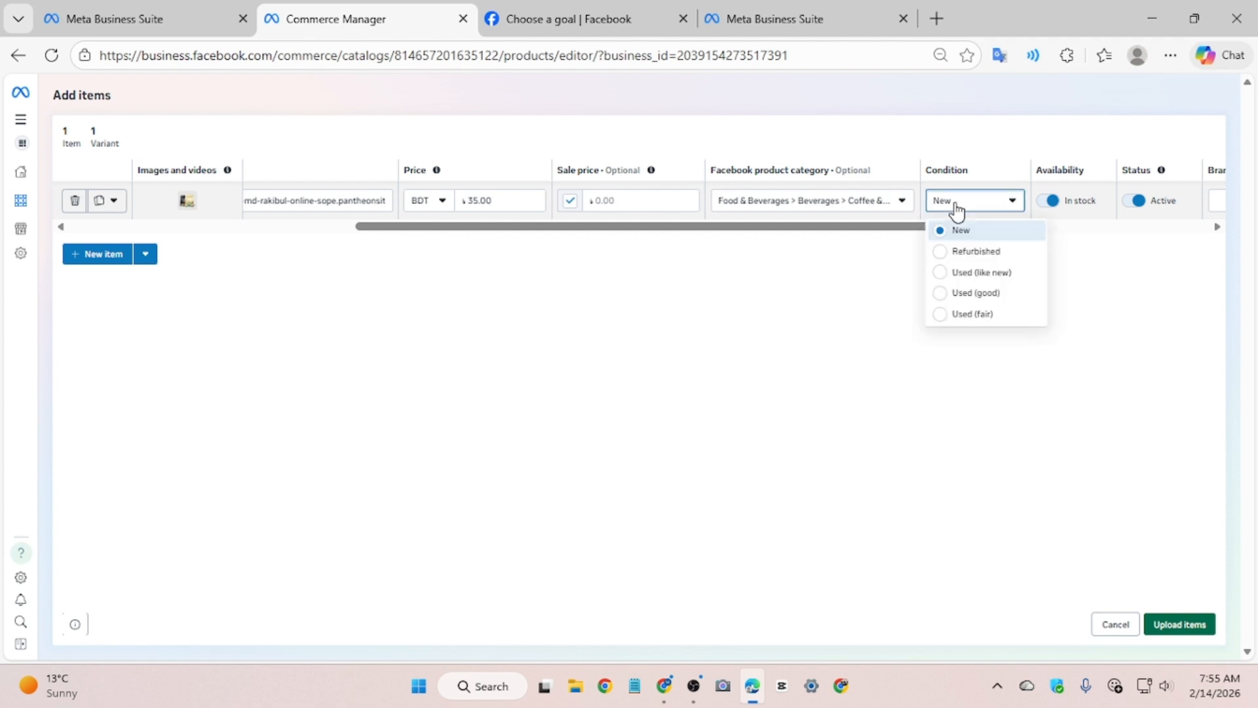
pyautogui.click(957, 212)
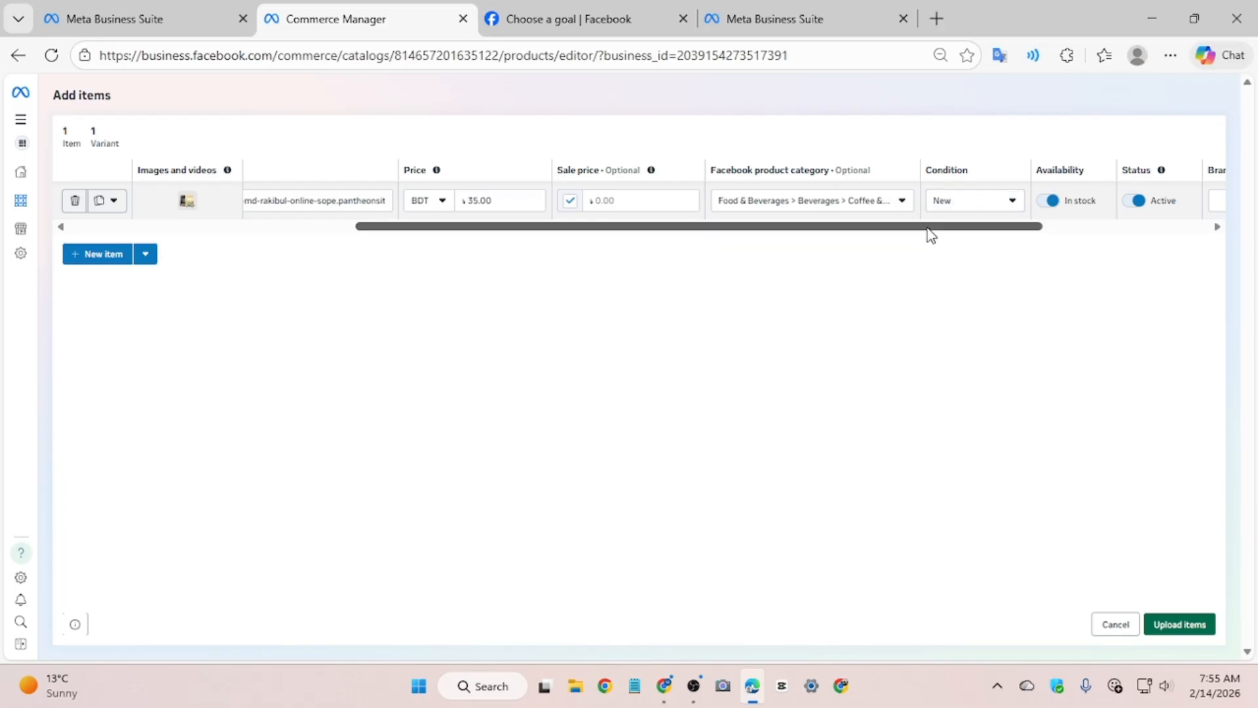
pyautogui.moveTo(930, 226); pyautogui.dragTo(1084, 243)
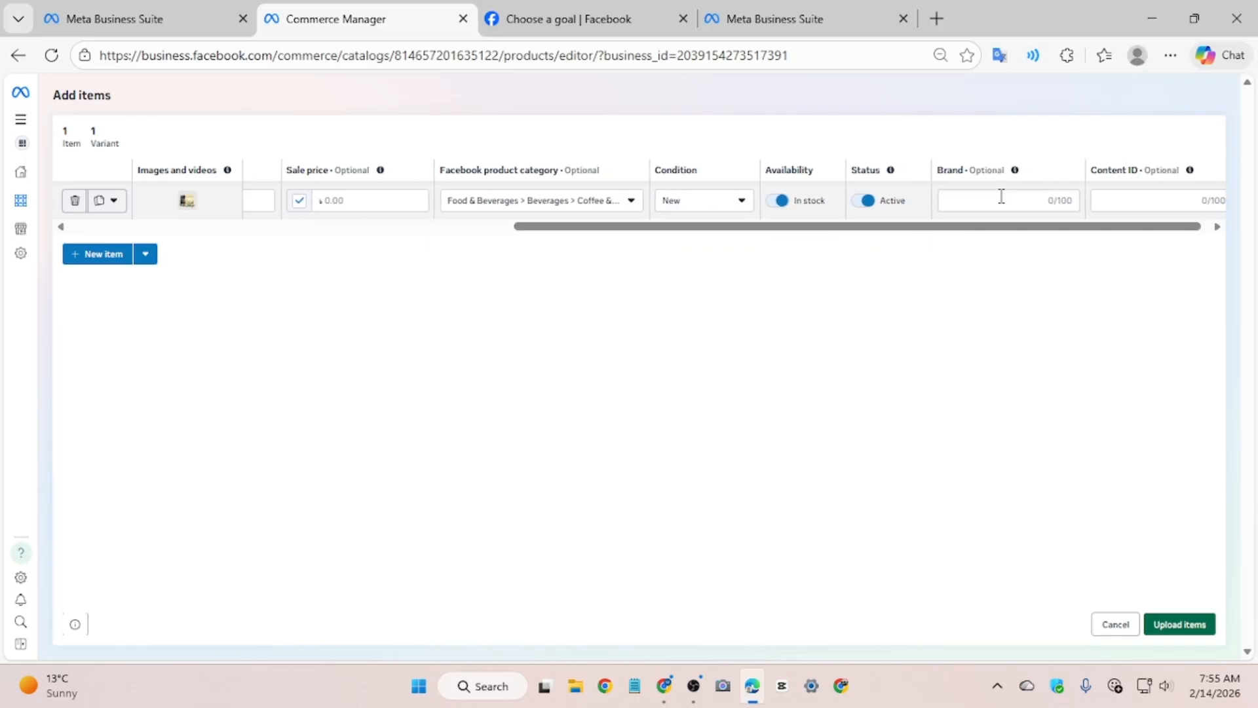
pyautogui.click(981, 200)
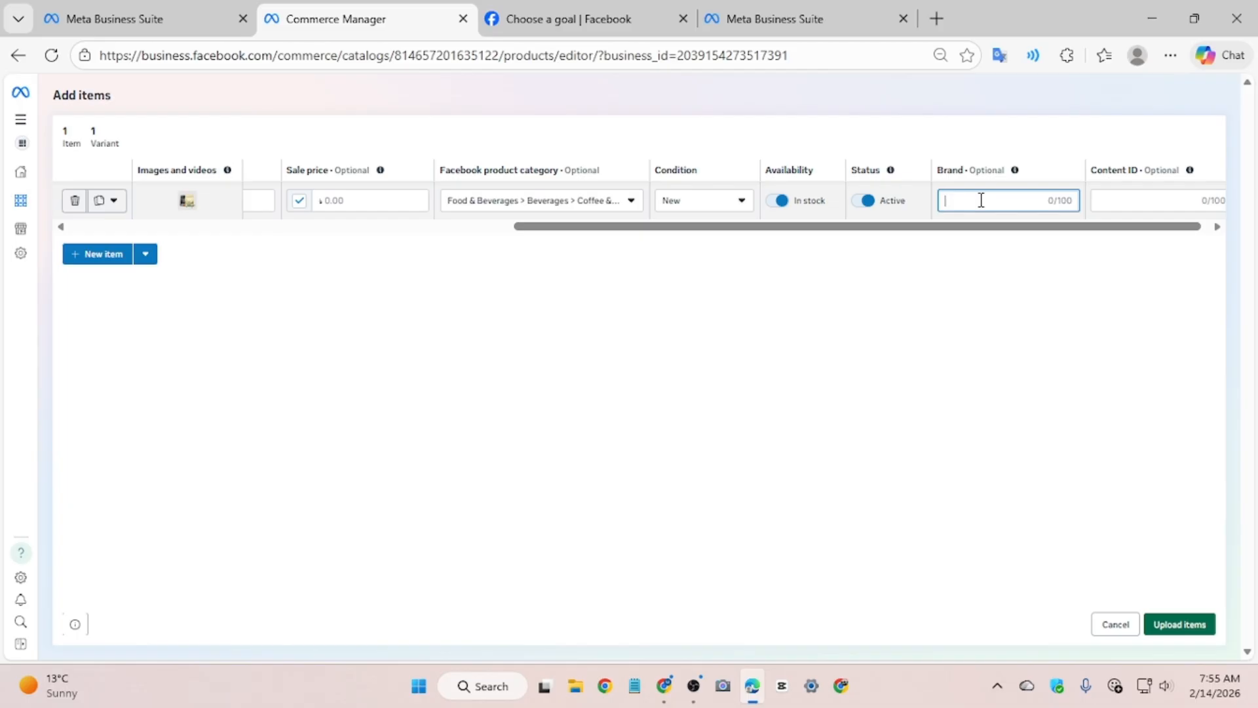
pyautogui.click(1153, 199)
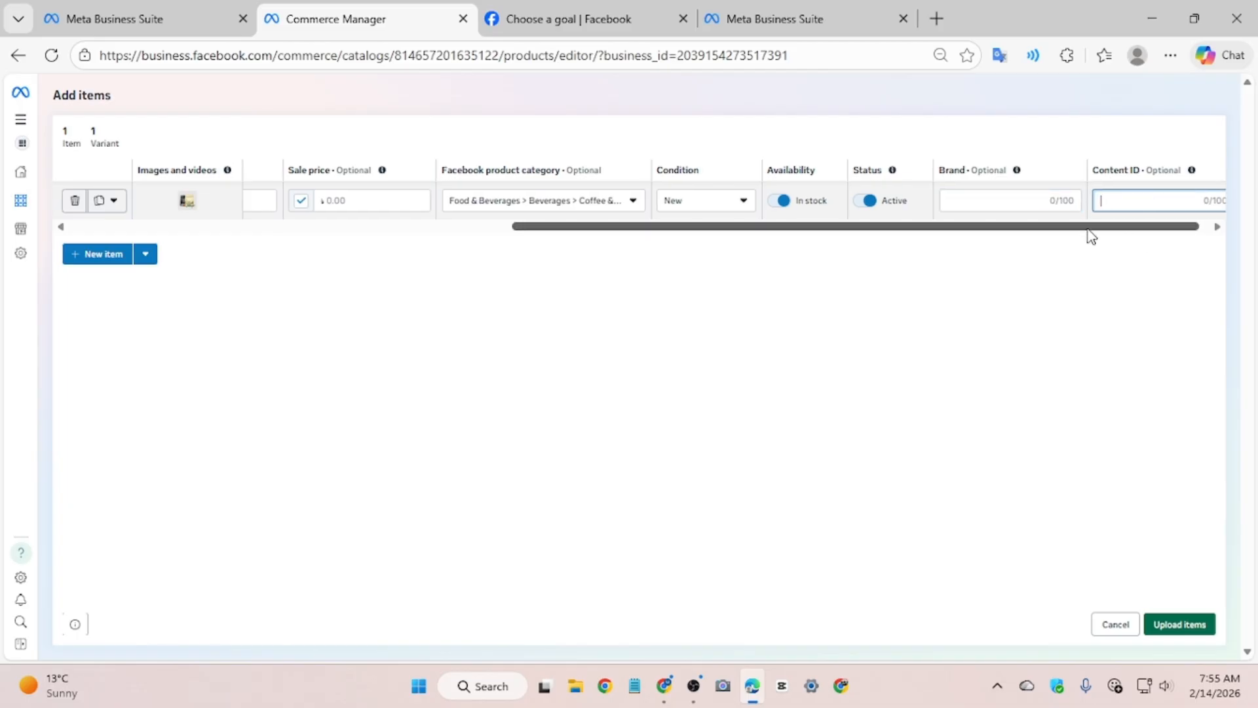
pyautogui.moveTo(1089, 229); pyautogui.dragTo(158, 250)
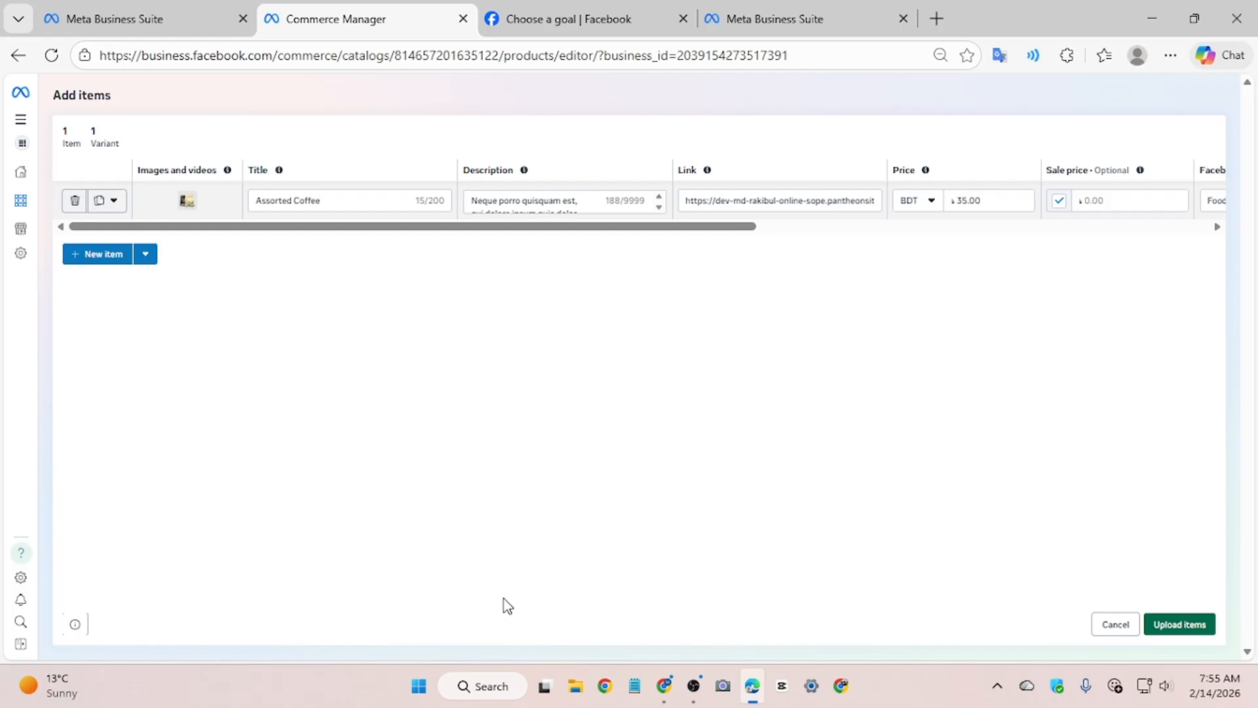
# - Add three blank item rows below the Assorted Coffee item
pyautogui.click(104, 255)
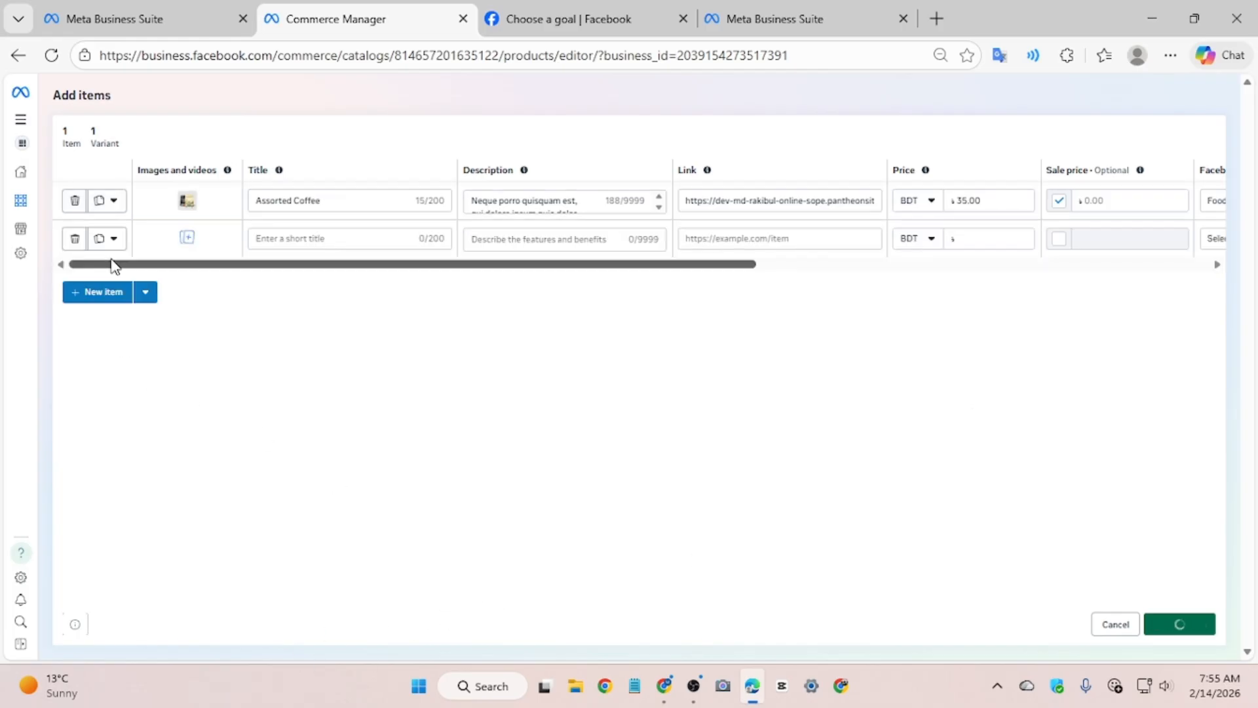
pyautogui.click(102, 293)
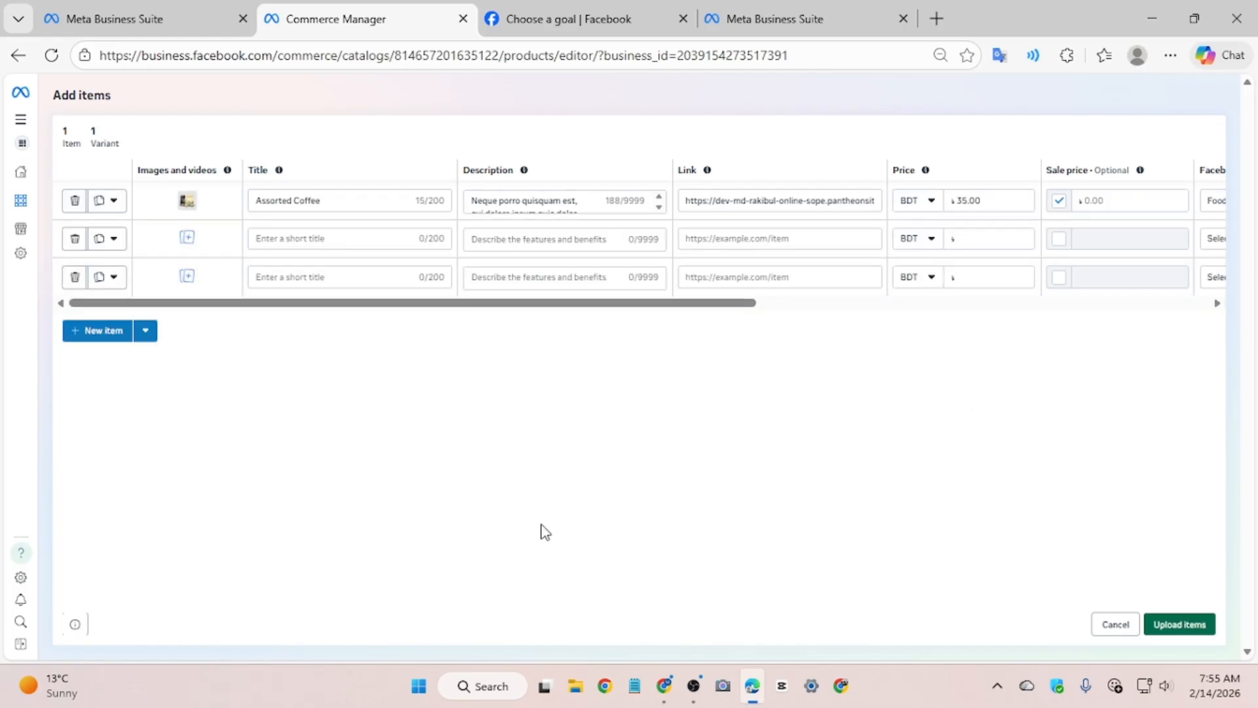
pyautogui.click(98, 331)
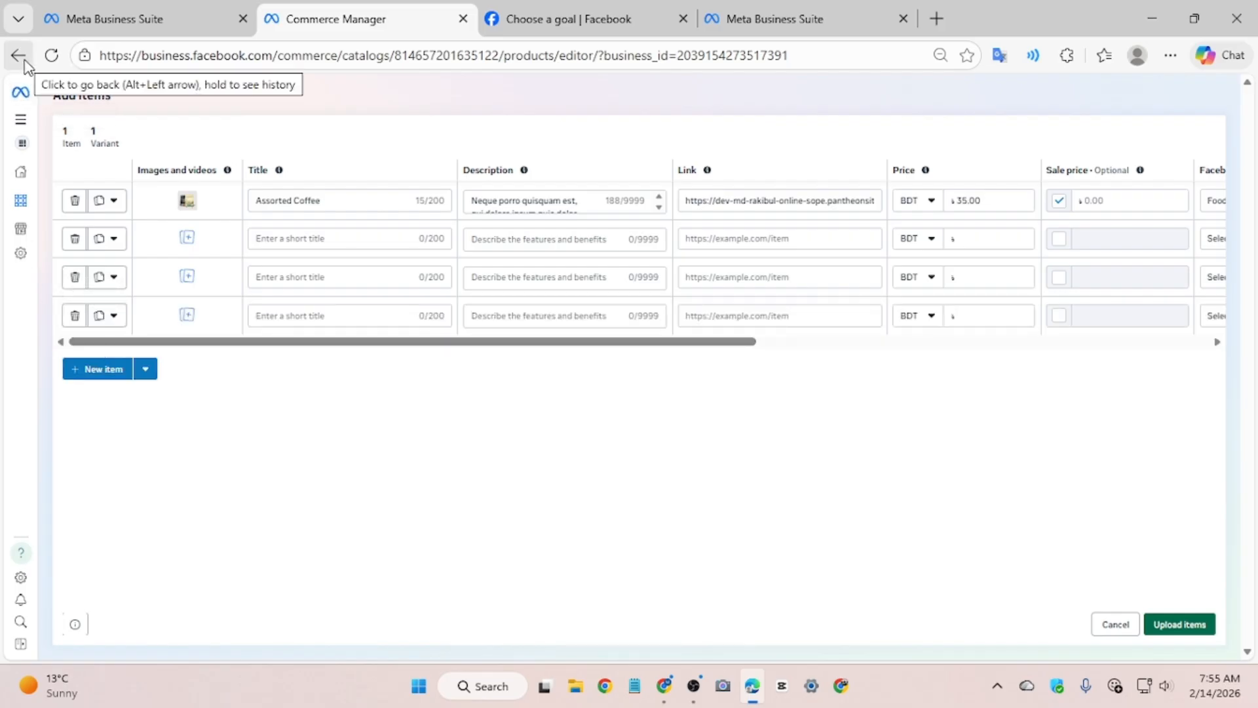
# - Exit adding items without uploading, discard the entered information and return to the catalog's products
pyautogui.click(1115, 626)
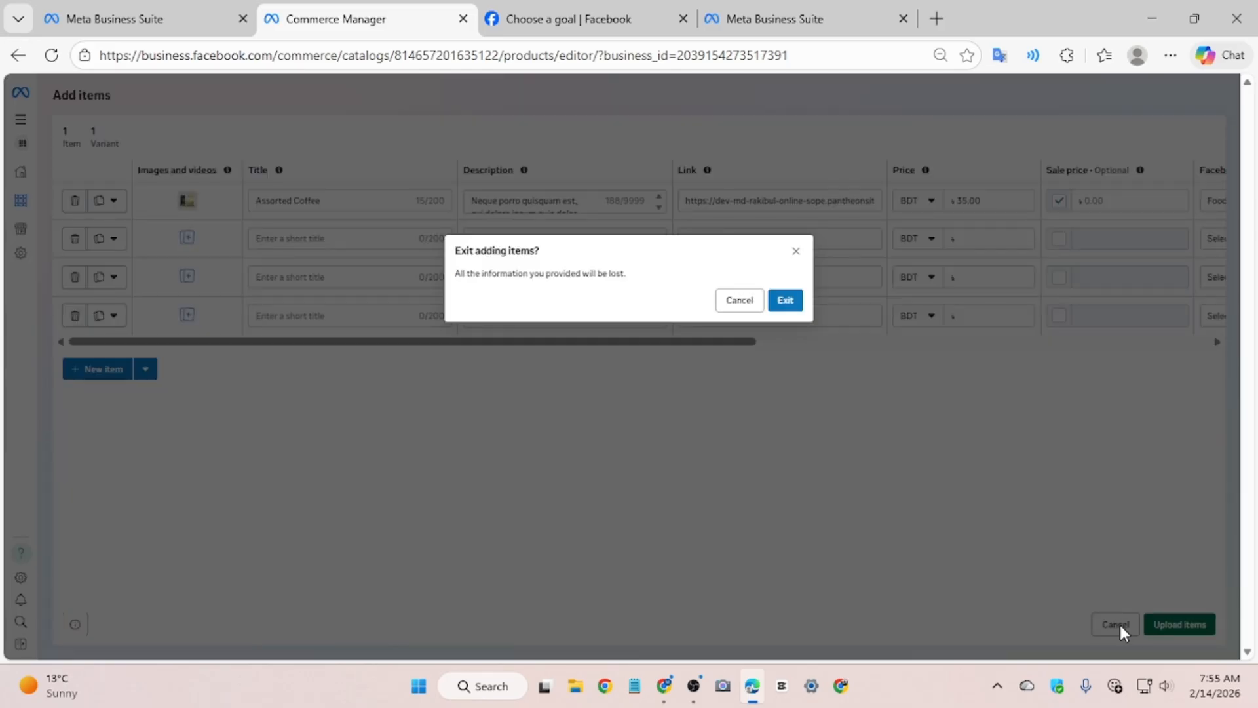
pyautogui.click(788, 299)
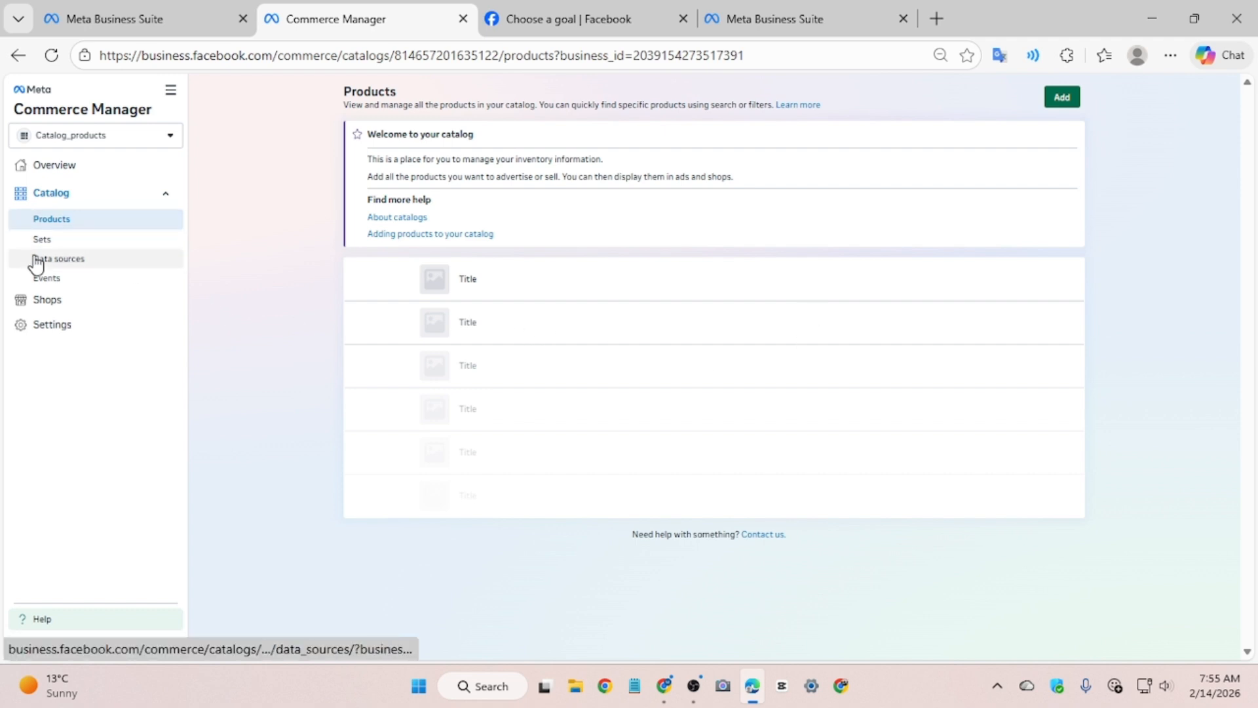
# - Open the catalog's data sources, choose Data File for adding items and examine the available template formats
pyautogui.click(57, 262)
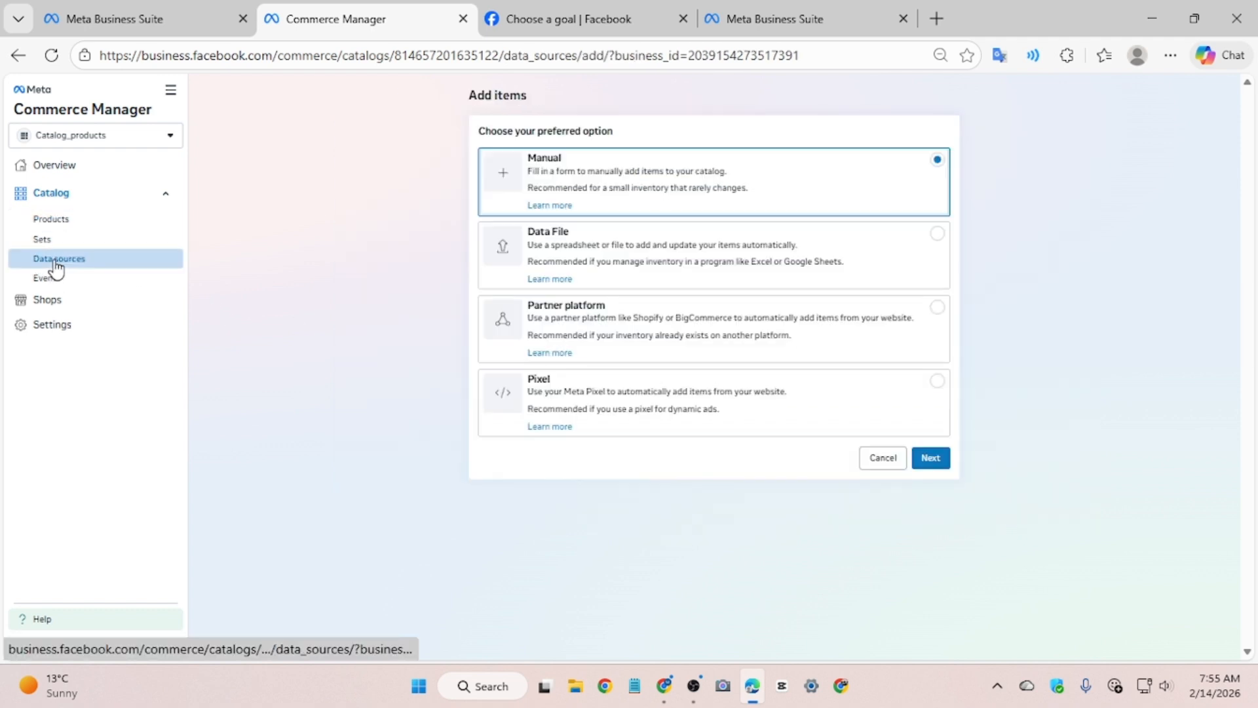
pyautogui.click(586, 253)
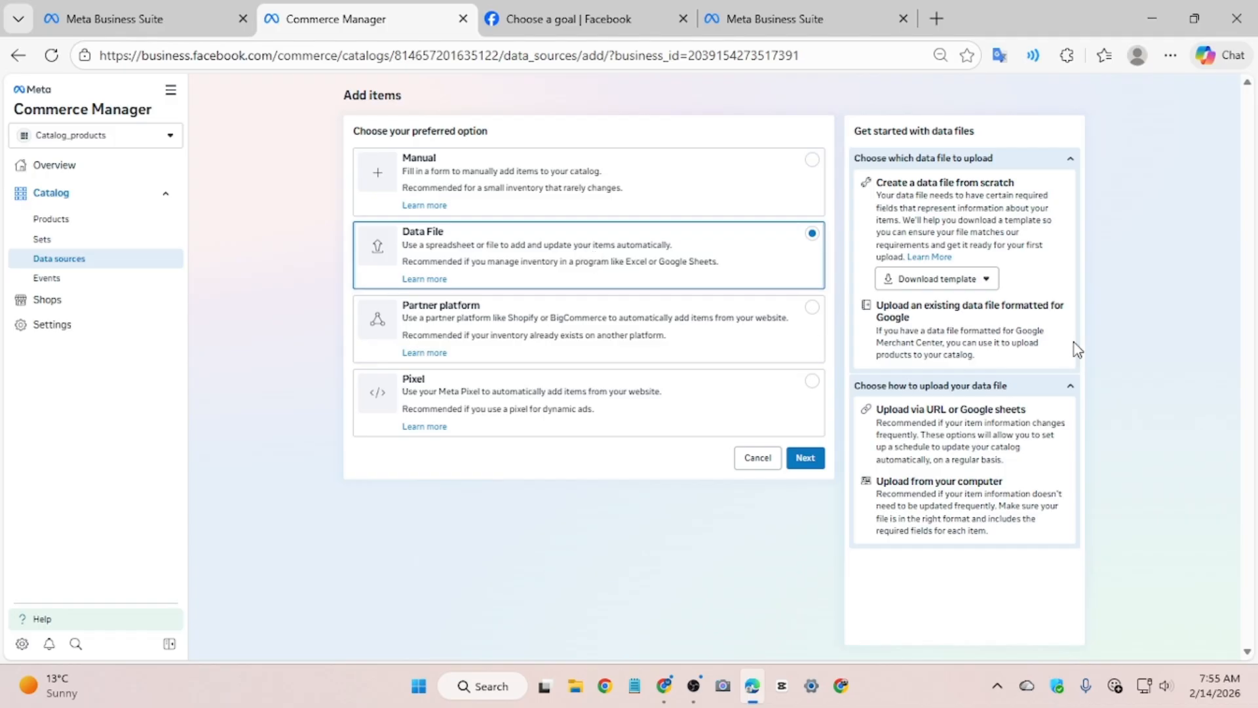
pyautogui.click(987, 283)
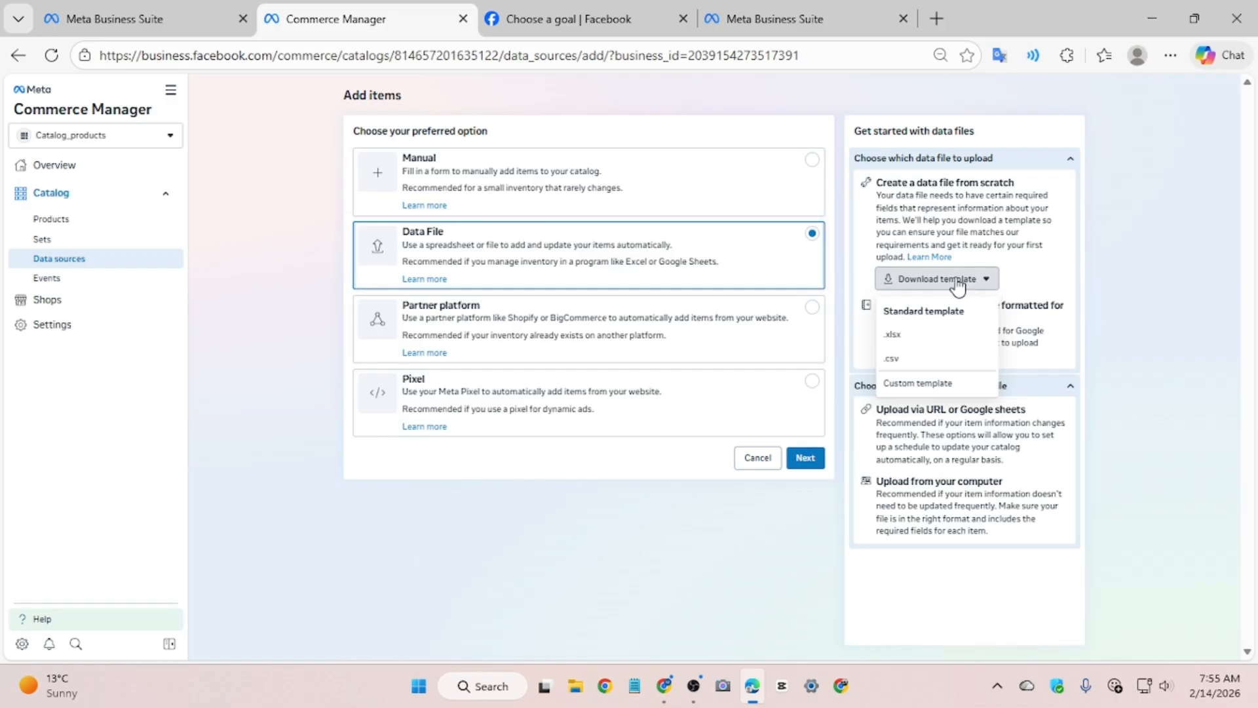
pyautogui.click(1053, 281)
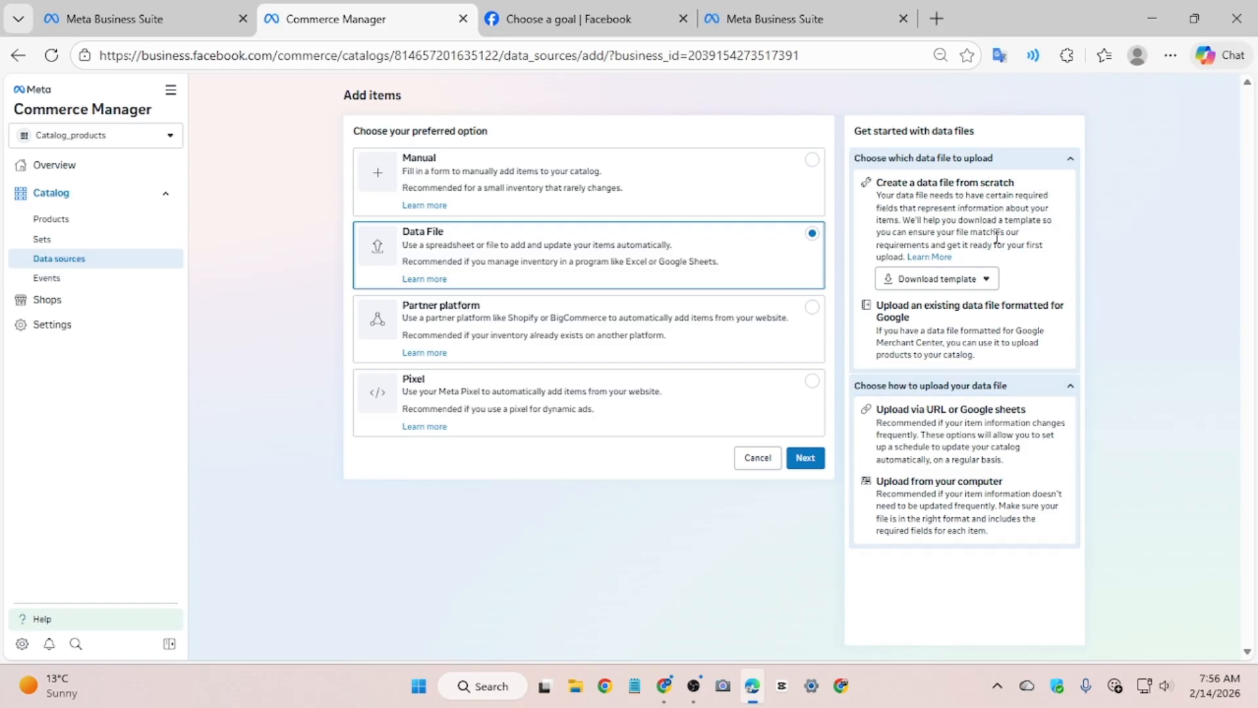
# - Continue with the Data File option, dismiss the Google Merchant Center tip, examine the URL upload form and return to the item options
pyautogui.click(791, 322)
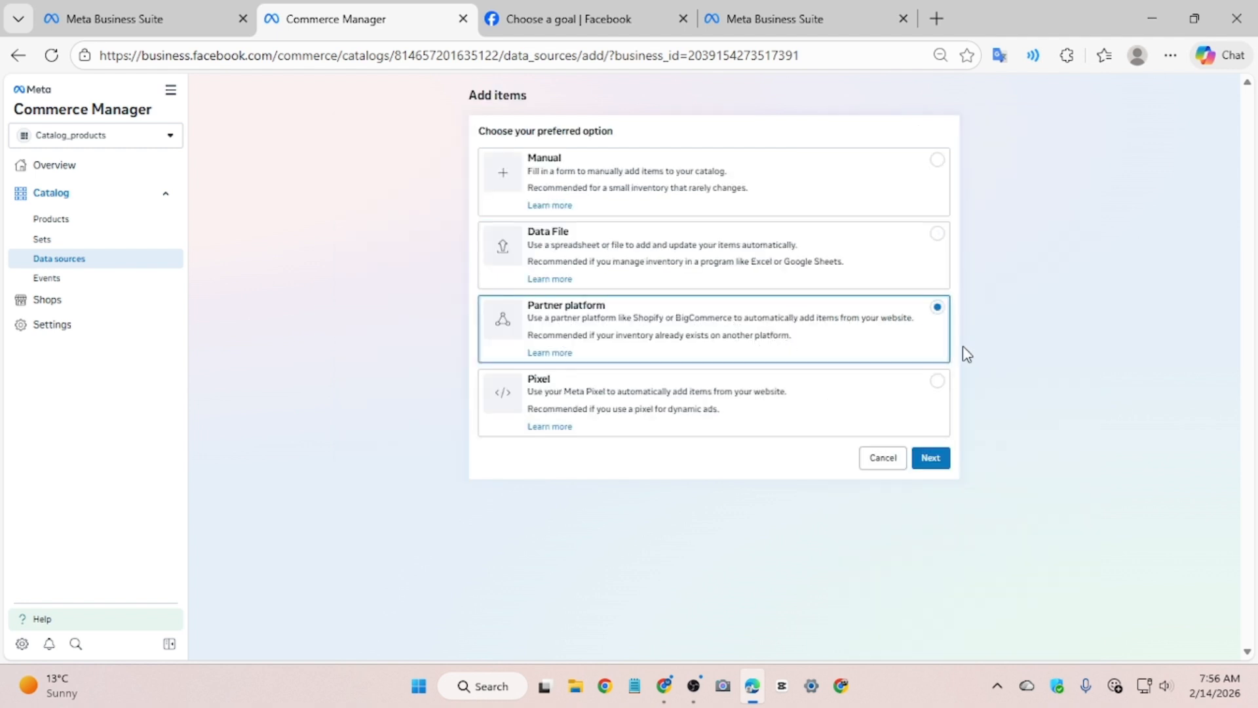
pyautogui.click(622, 259)
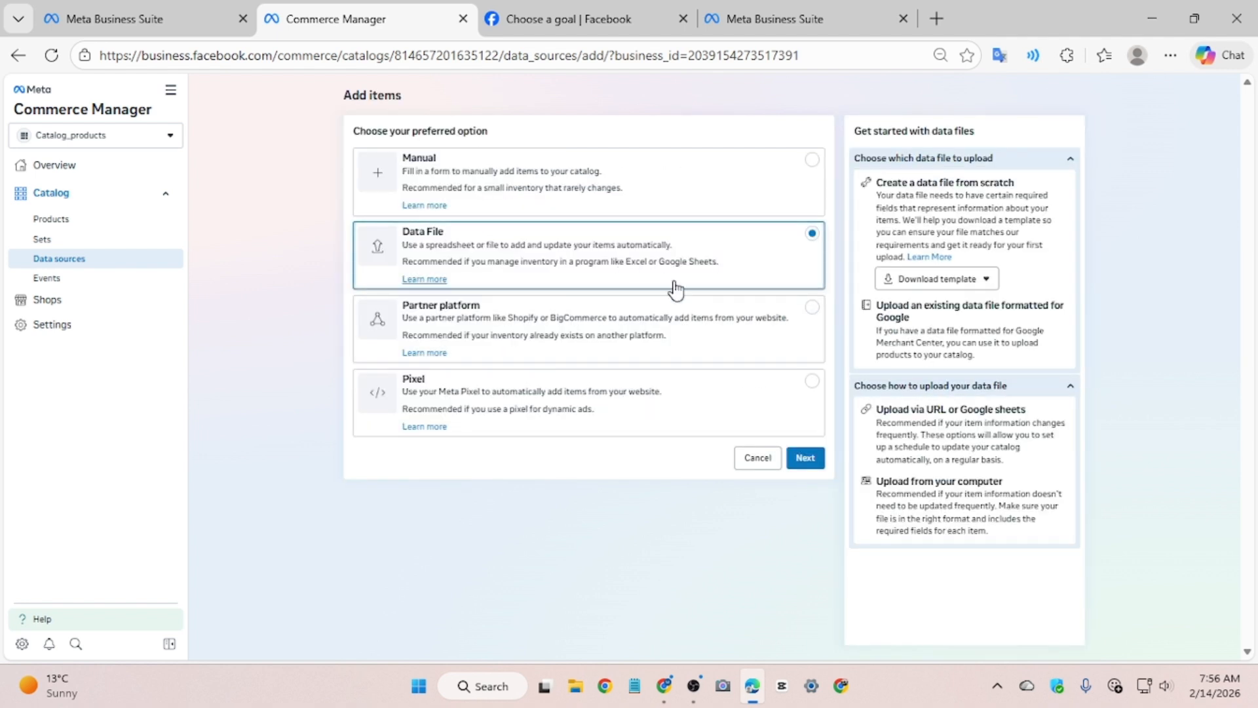
pyautogui.click(822, 462)
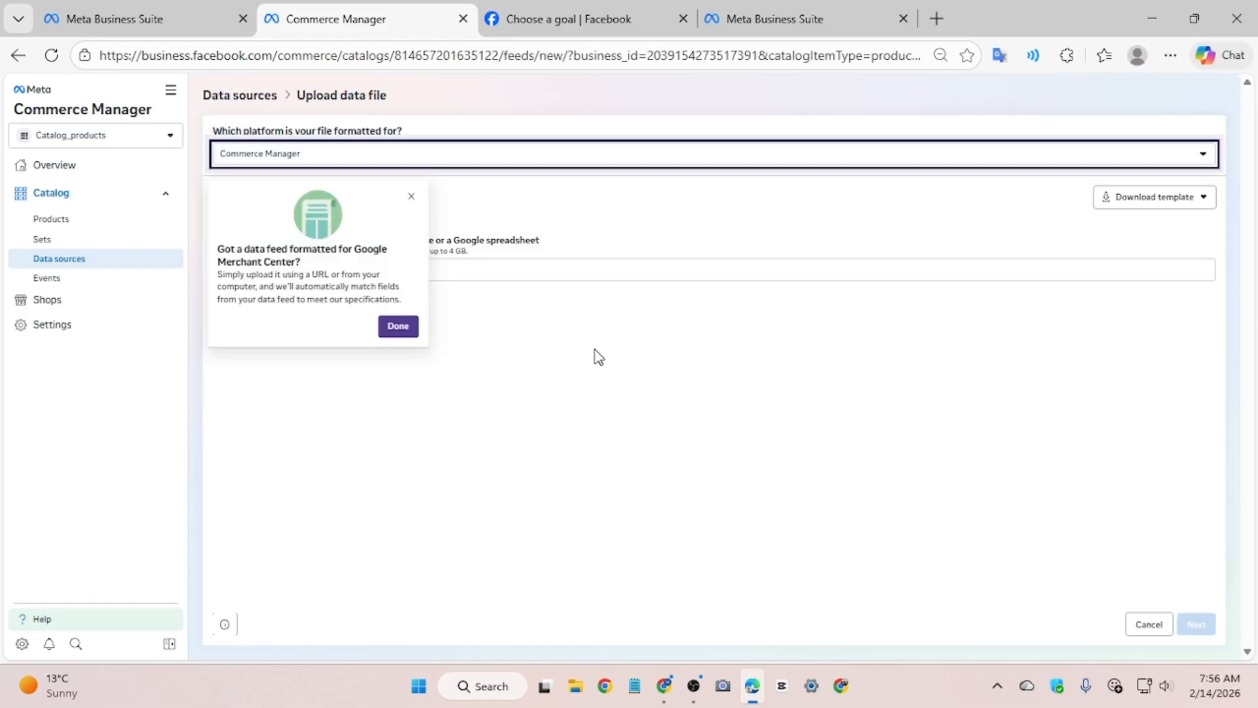
pyautogui.click(397, 326)
pyautogui.click(275, 268)
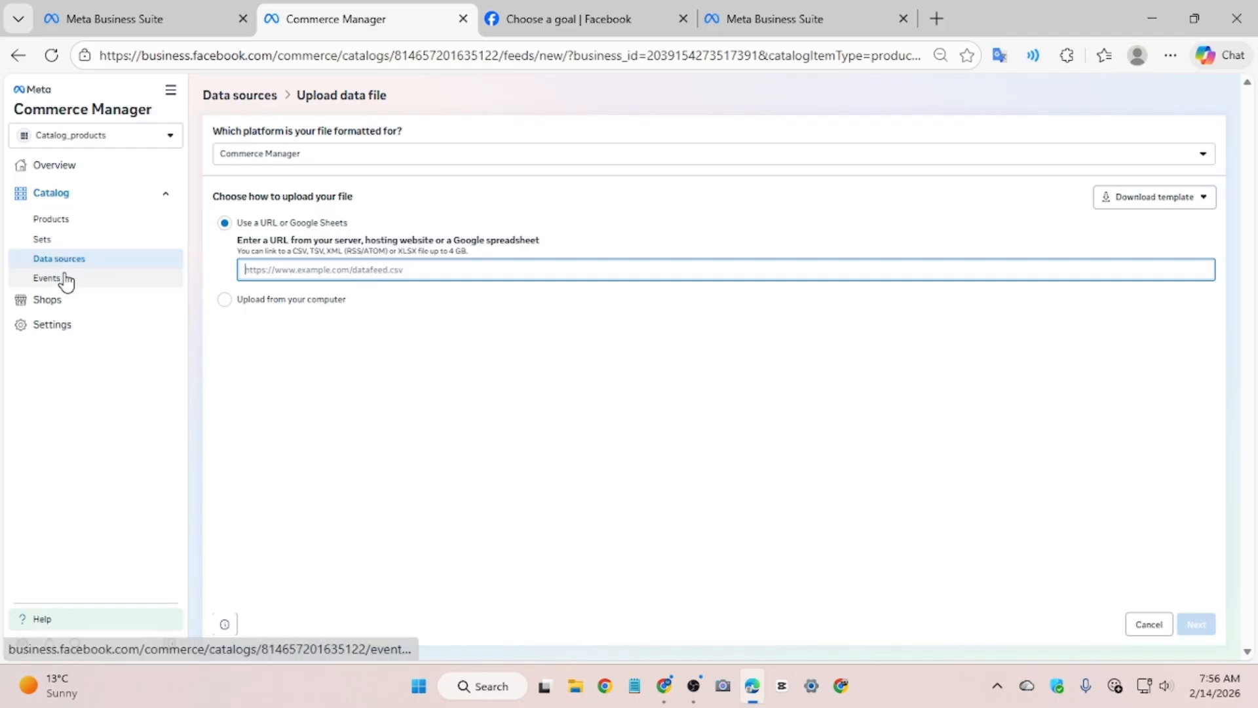
pyautogui.click(17, 55)
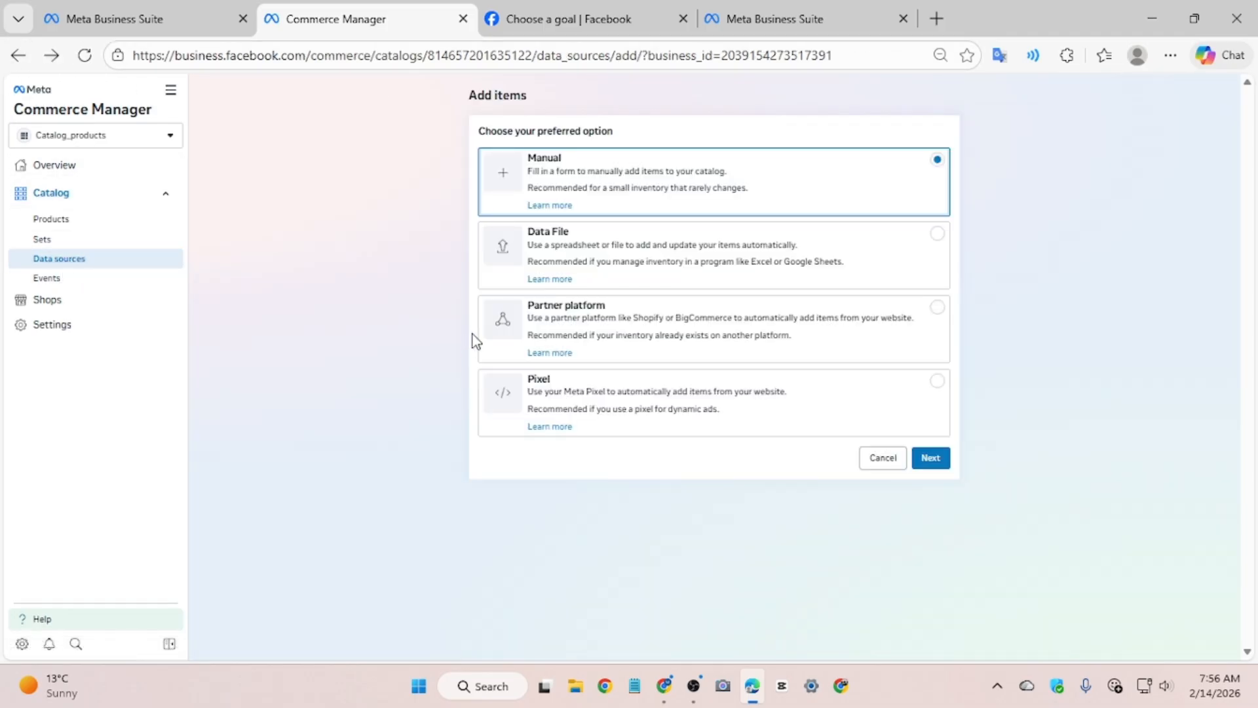
# - Look over the partner platforms offered for adding items, then return to the catalog's data sources
pyautogui.click(554, 334)
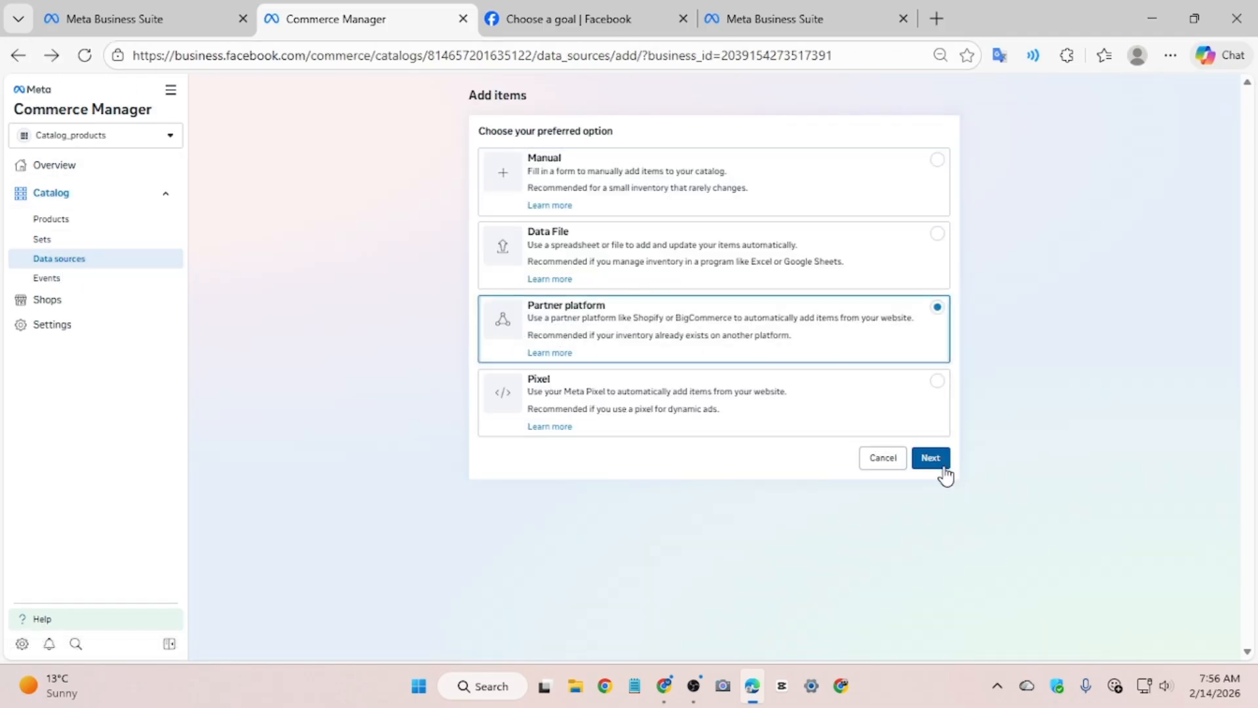
pyautogui.click(937, 462)
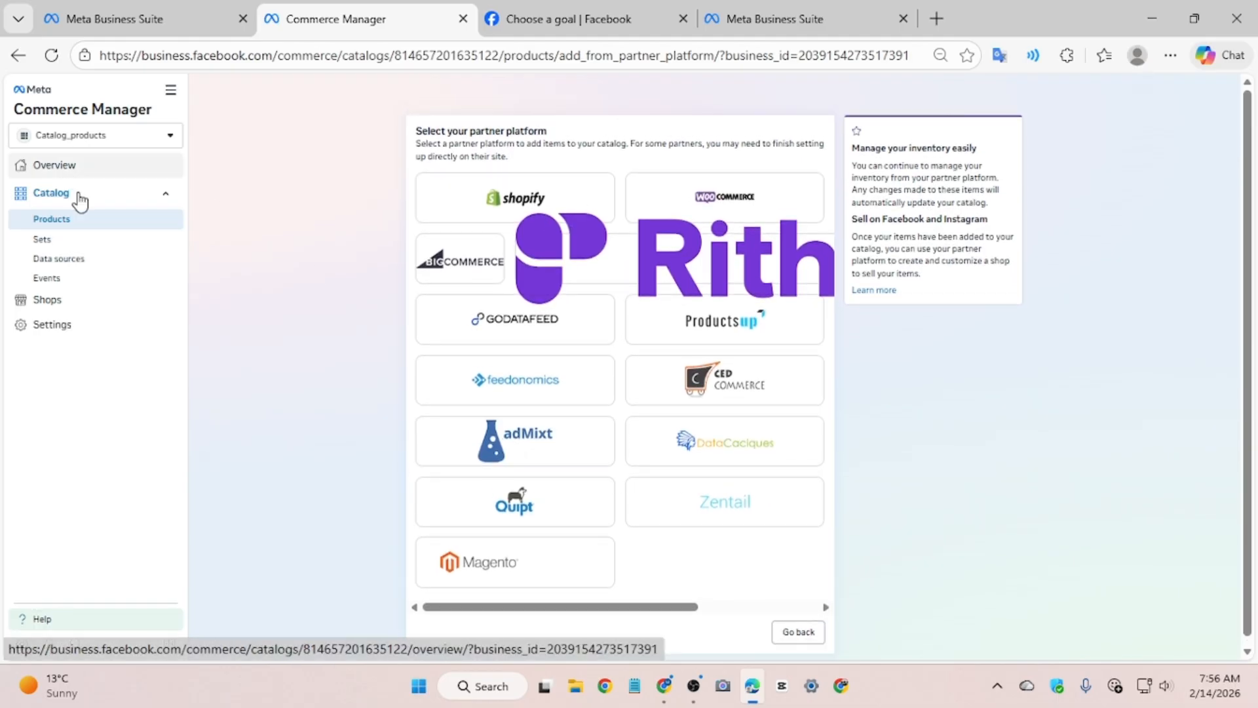
pyautogui.click(87, 260)
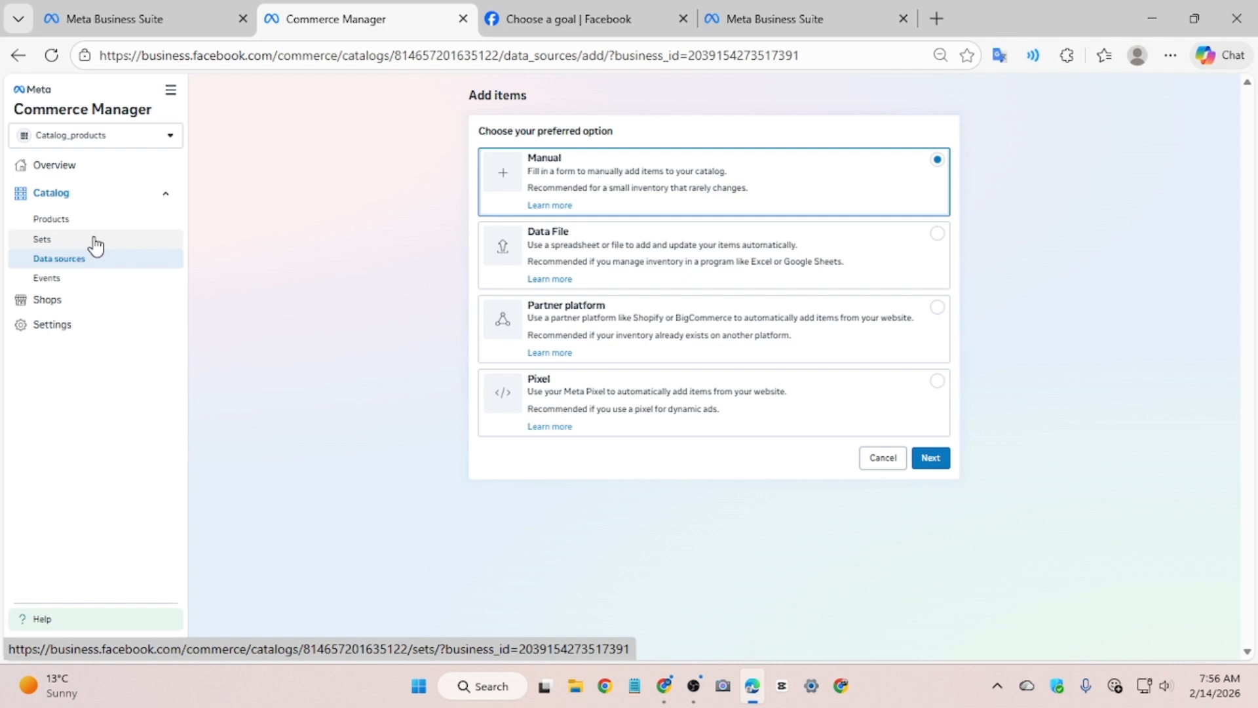
# - Choose Pixel as the way to add items and select the online soping pixel
pyautogui.click(641, 423)
pyautogui.click(932, 458)
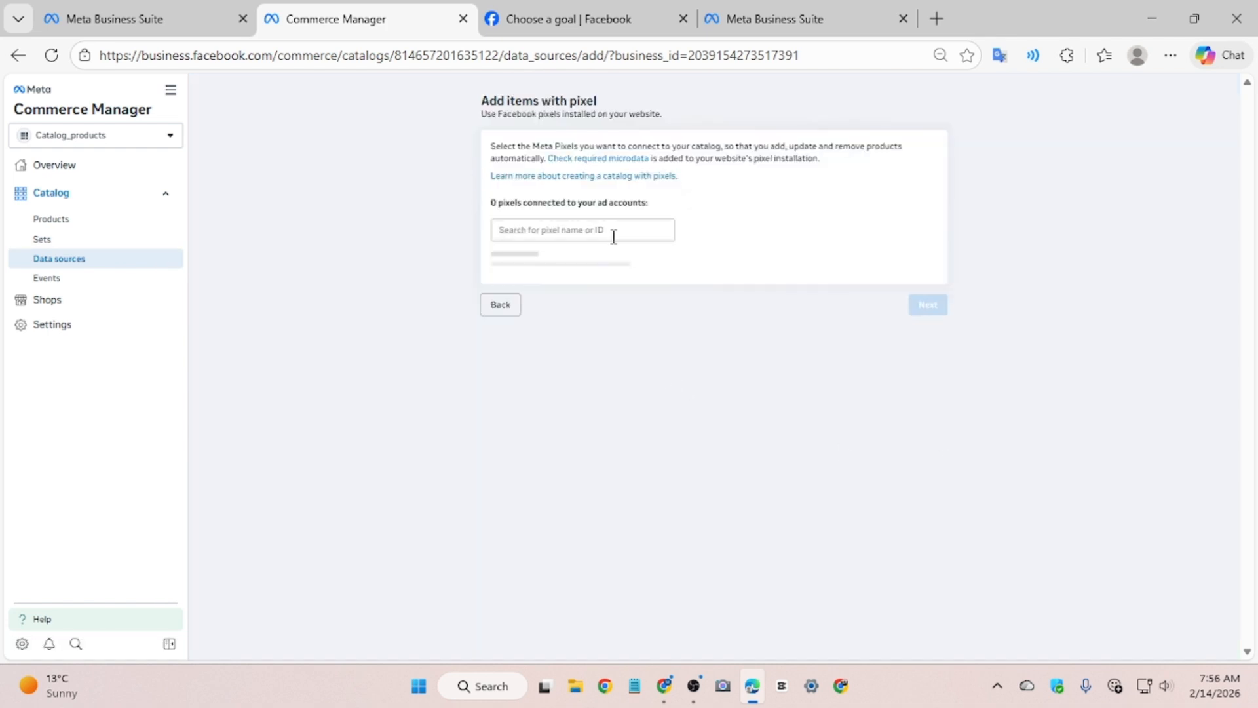
pyautogui.click(614, 236)
pyautogui.click(570, 280)
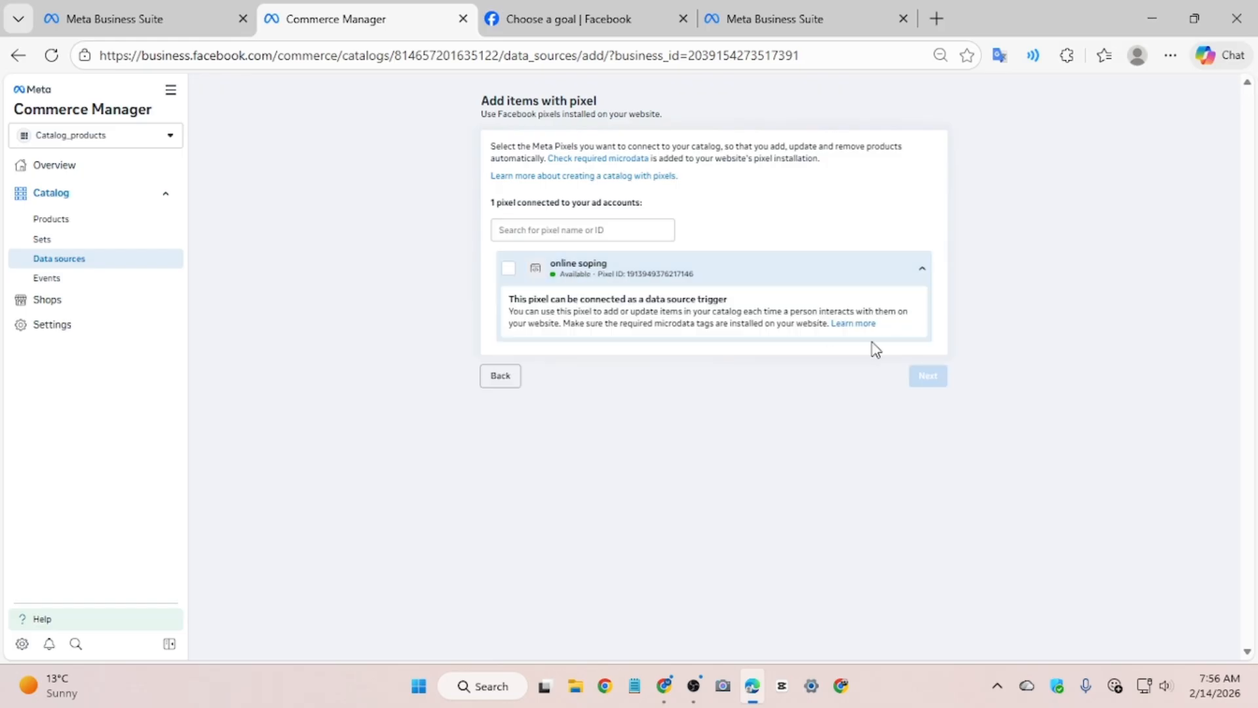
pyautogui.click(509, 270)
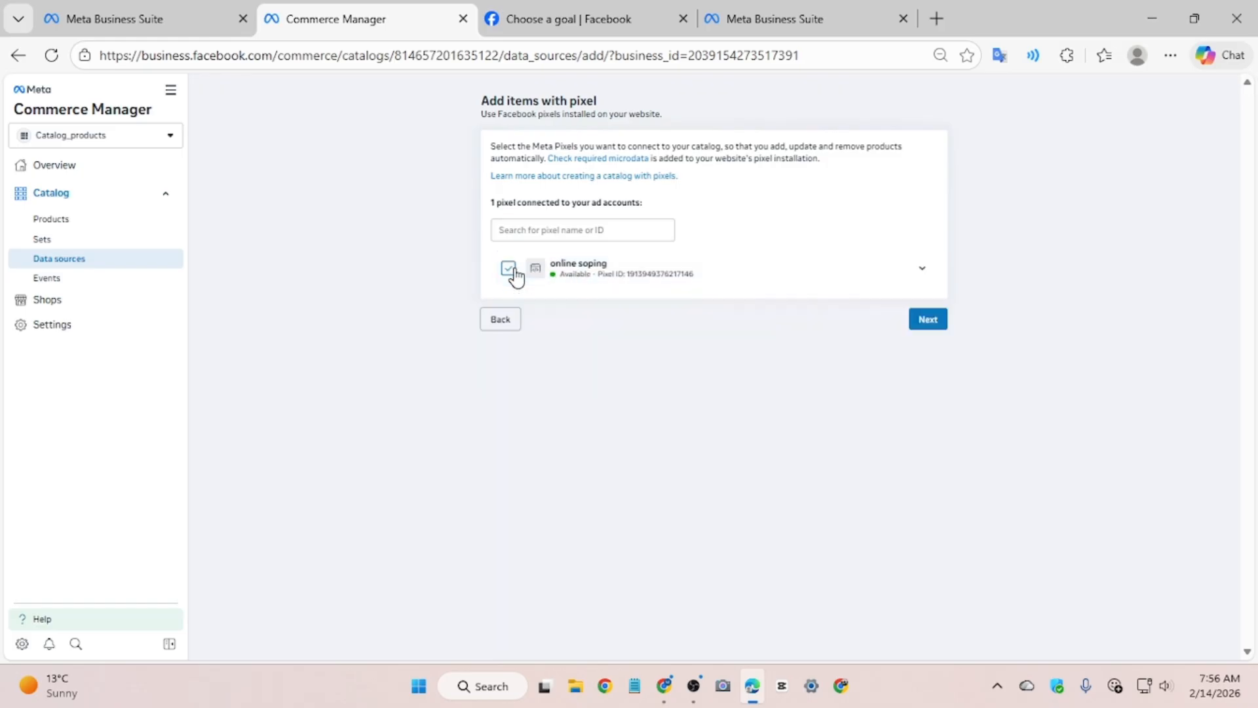
# - Finish connecting the selected pixel without filters, keep its trusted websites as suggested and return to the data sources
pyautogui.click(936, 324)
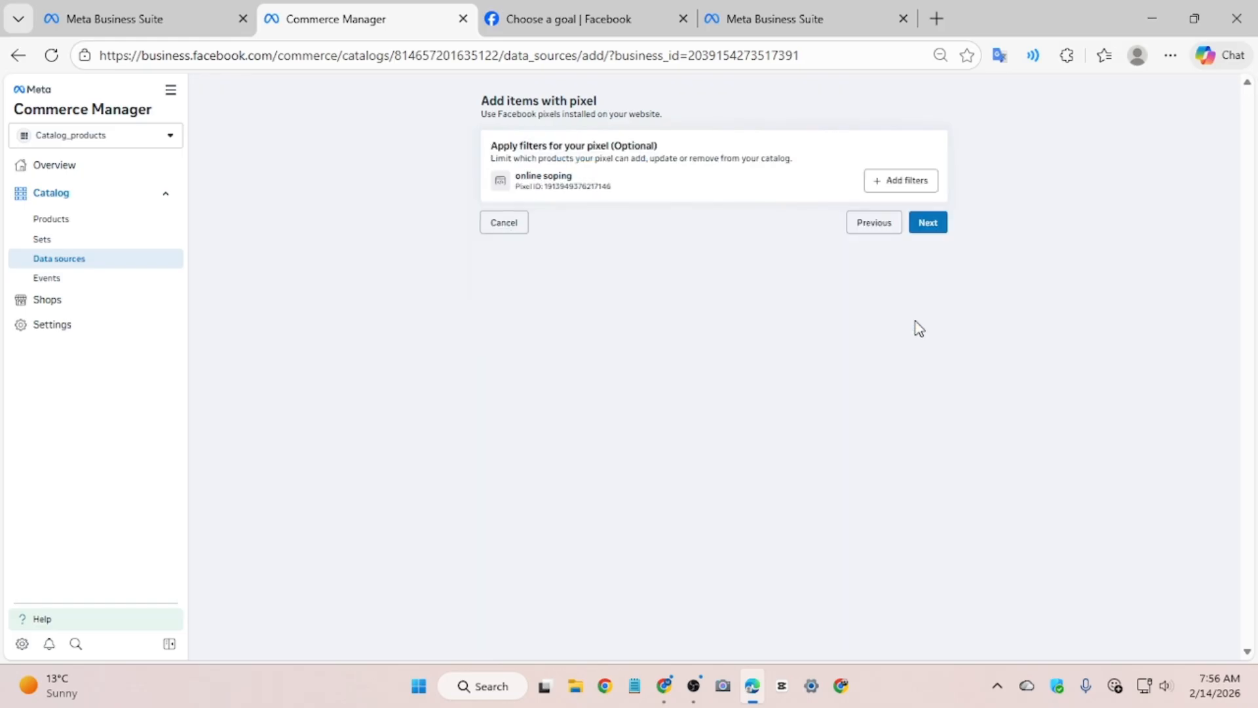
pyautogui.click(929, 226)
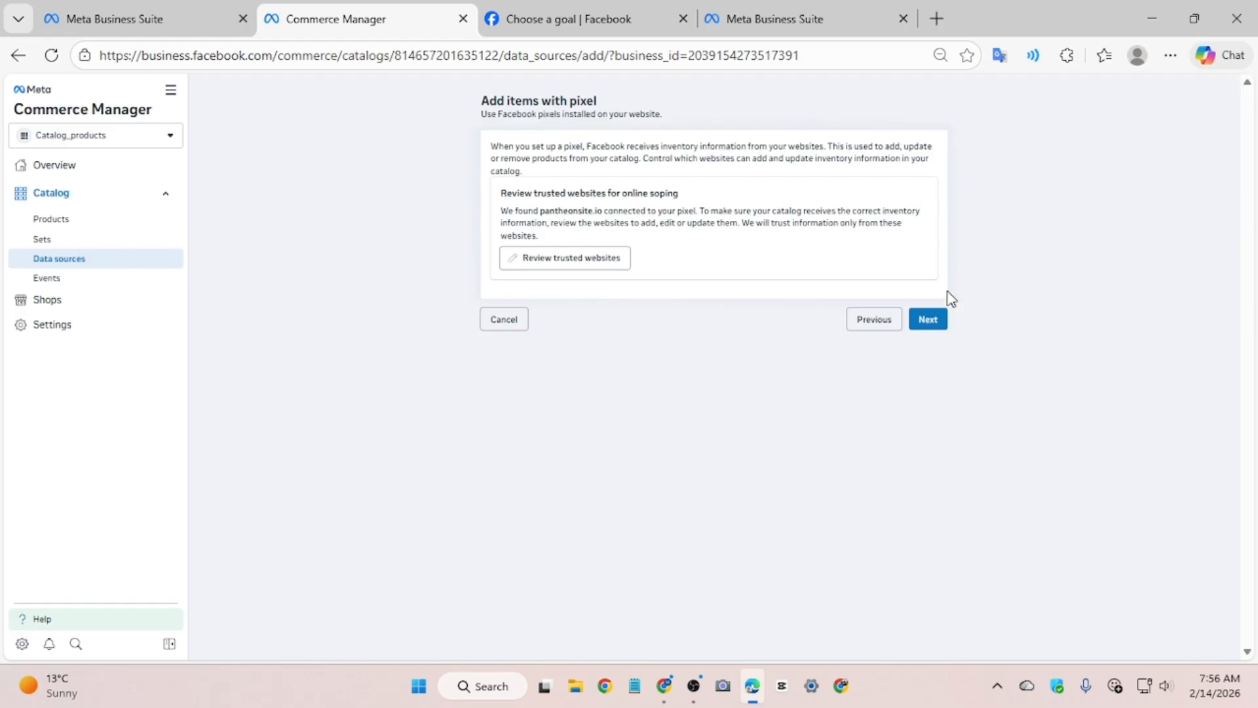
pyautogui.click(940, 319)
pyautogui.click(925, 246)
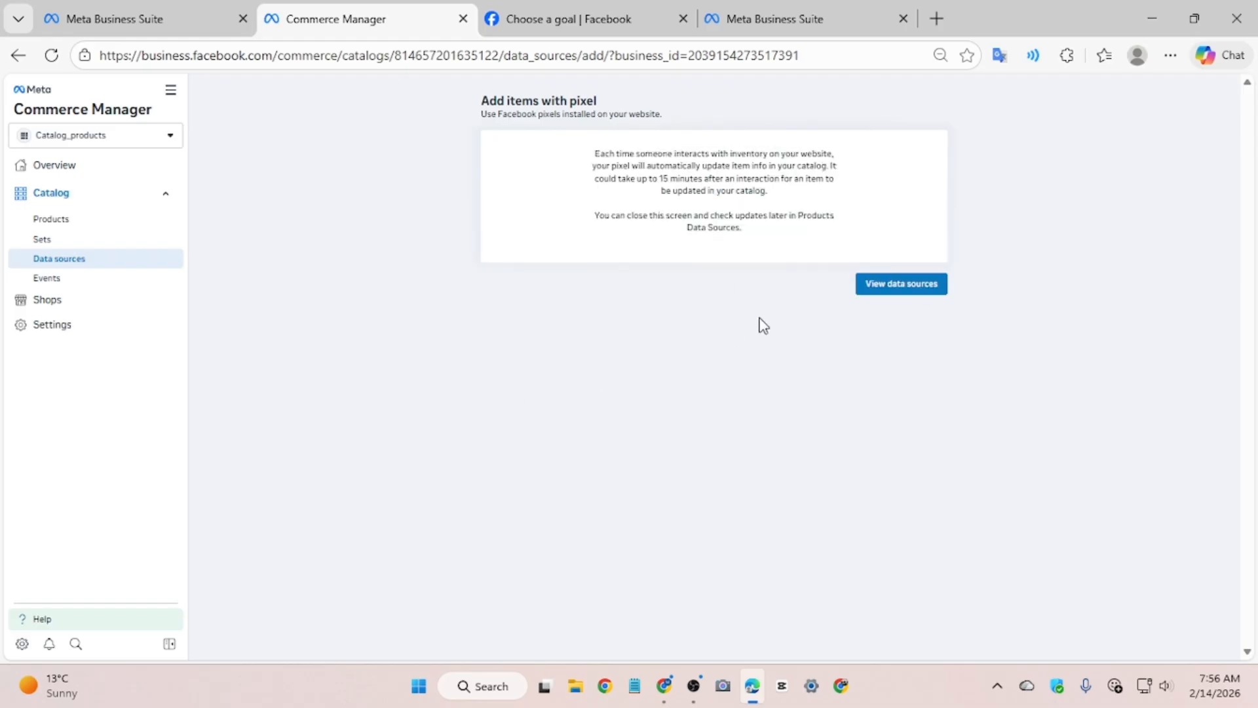
pyautogui.click(870, 300)
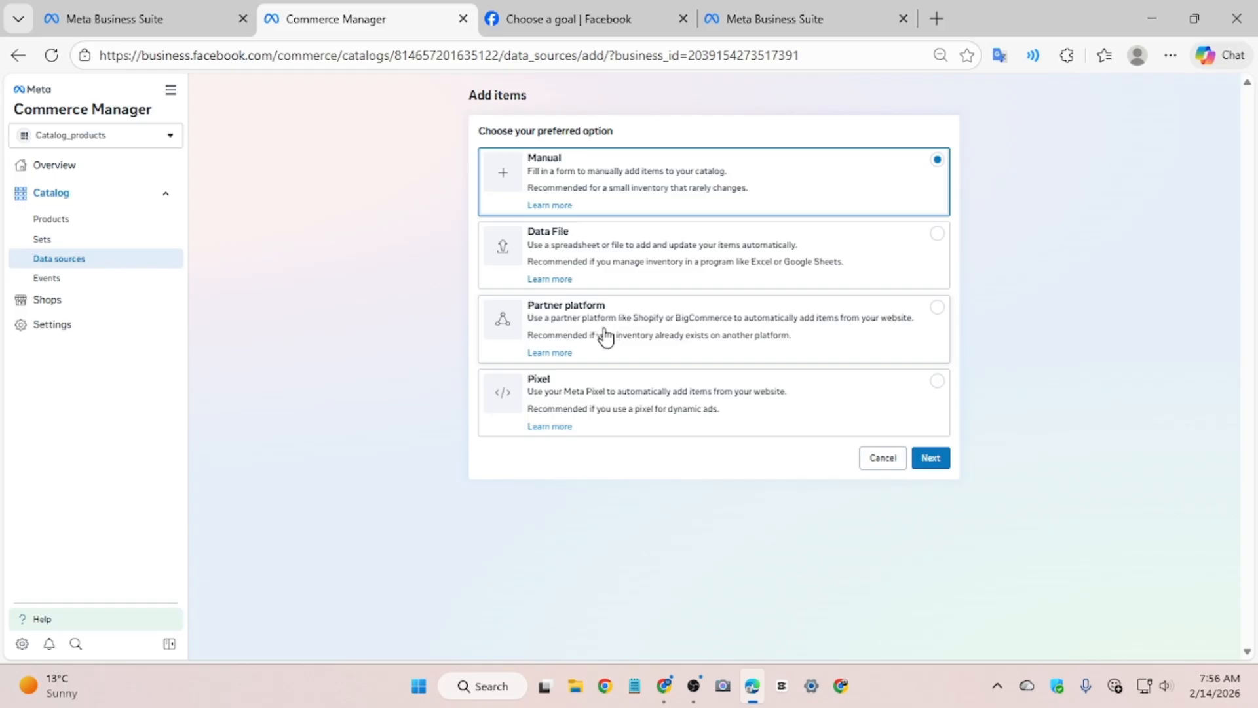
# - Compare the Pixel and Manual options and open the help article on adding products with a Meta Pixel
pyautogui.click(909, 392)
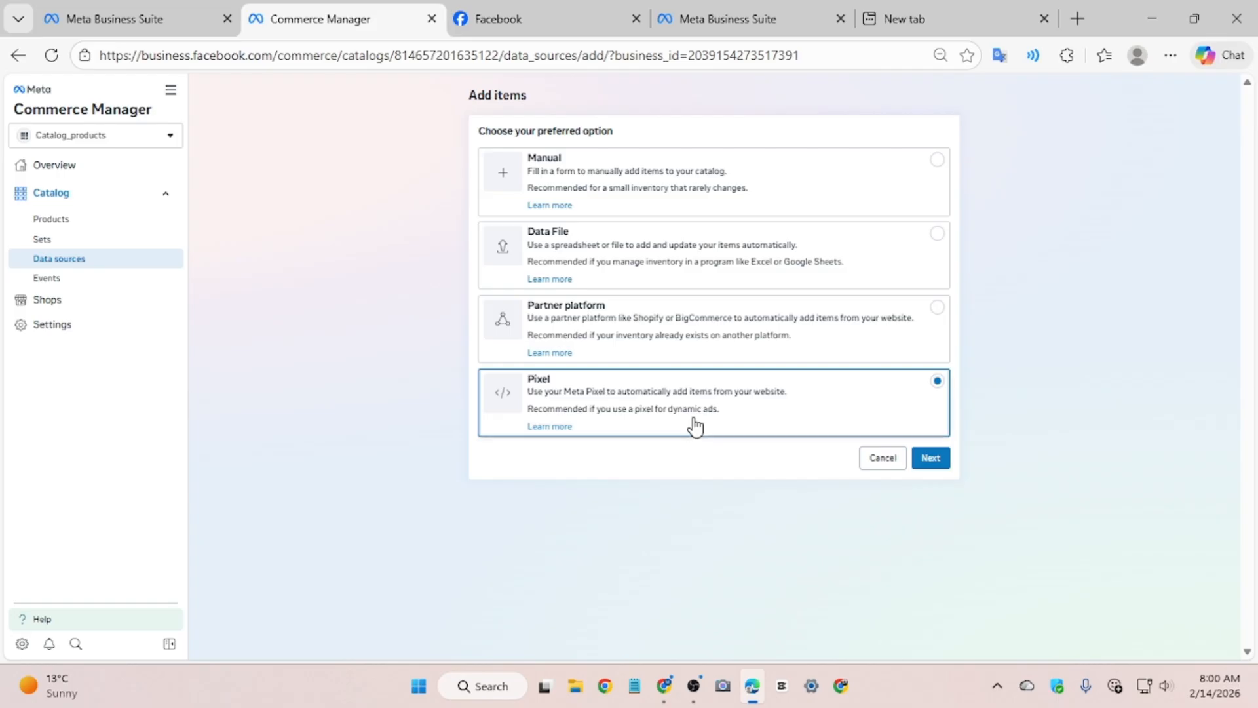
pyautogui.click(594, 197)
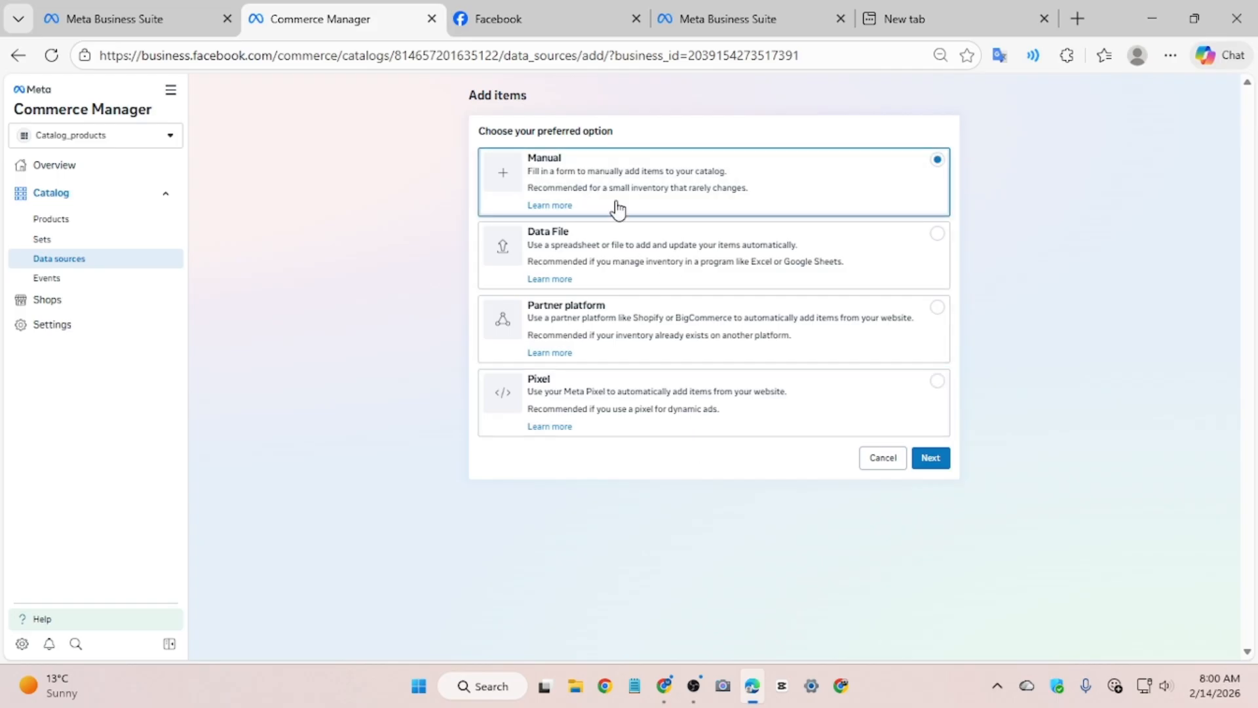
pyautogui.click(673, 427)
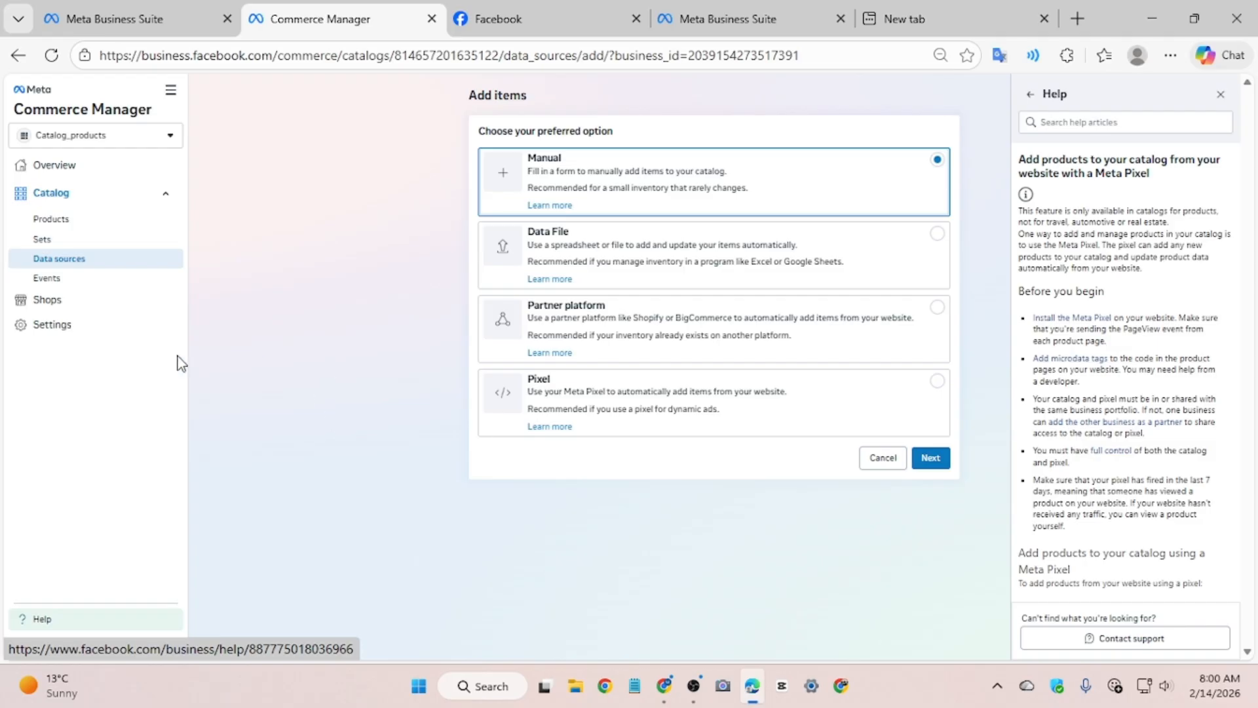
# - Open the Shops setup page, close the help article and check the primary market countries without choosing one
pyautogui.click(103, 302)
pyautogui.click(431, 354)
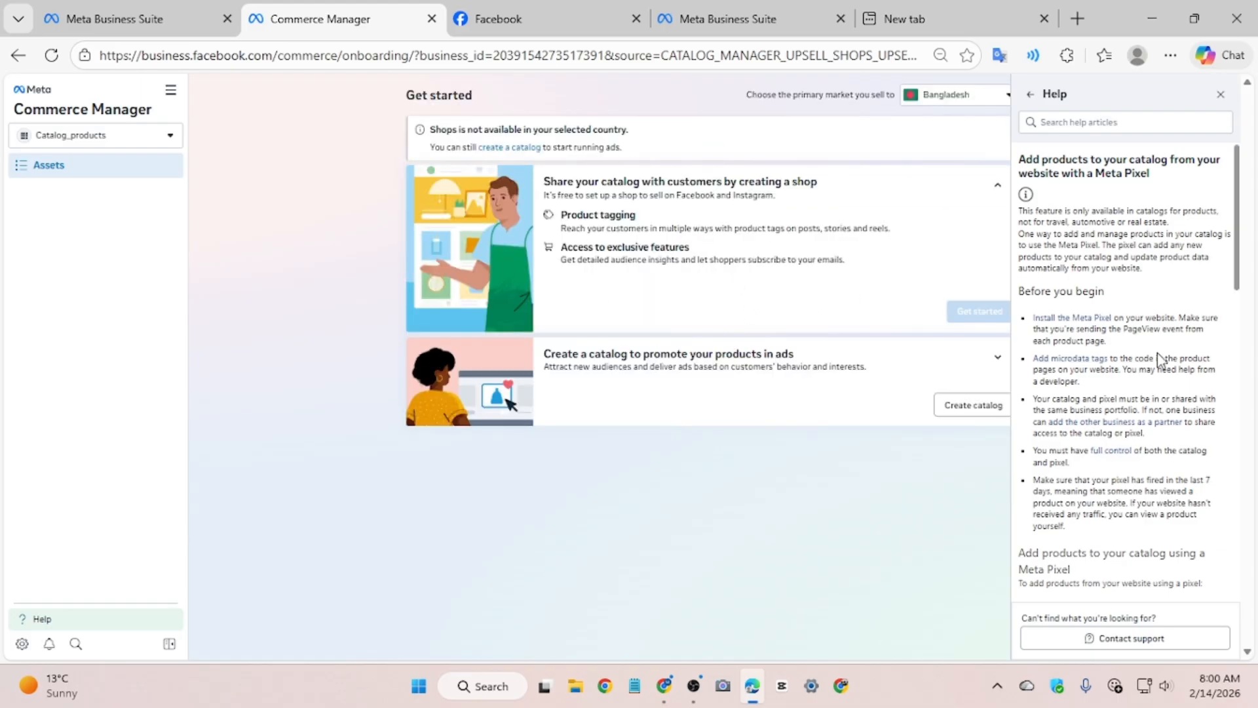
pyautogui.click(1220, 94)
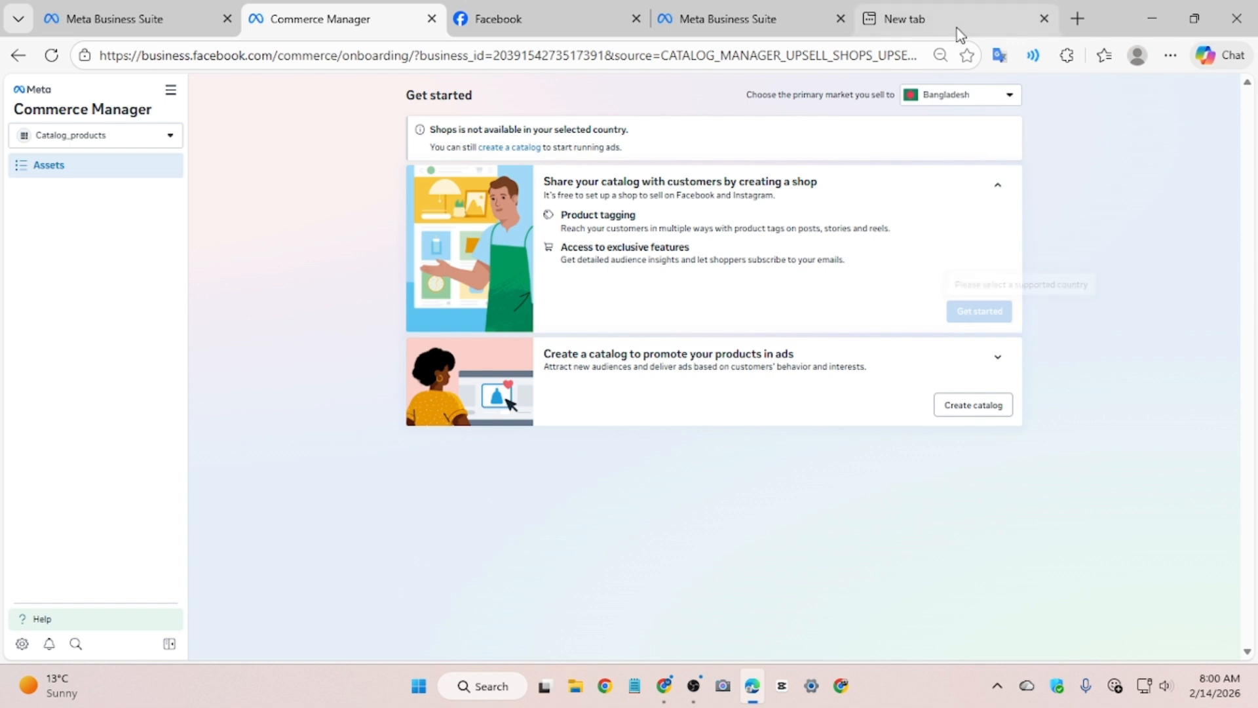
pyautogui.click(1004, 97)
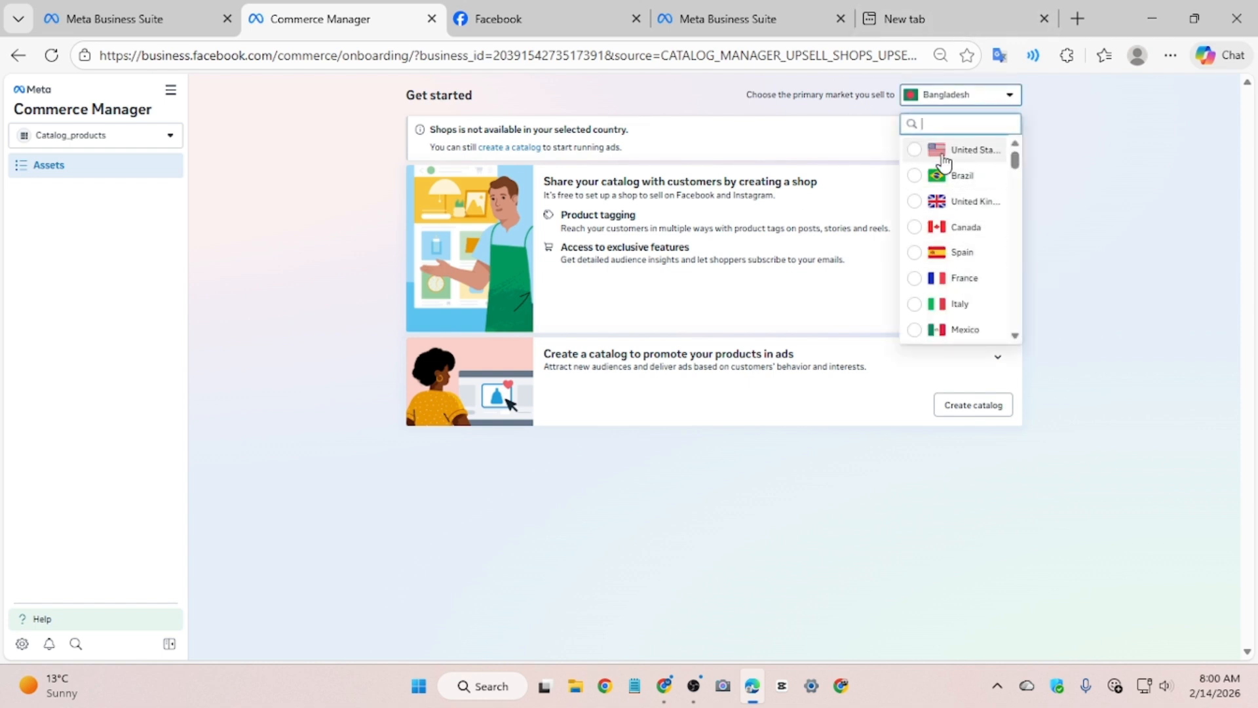
pyautogui.click(958, 100)
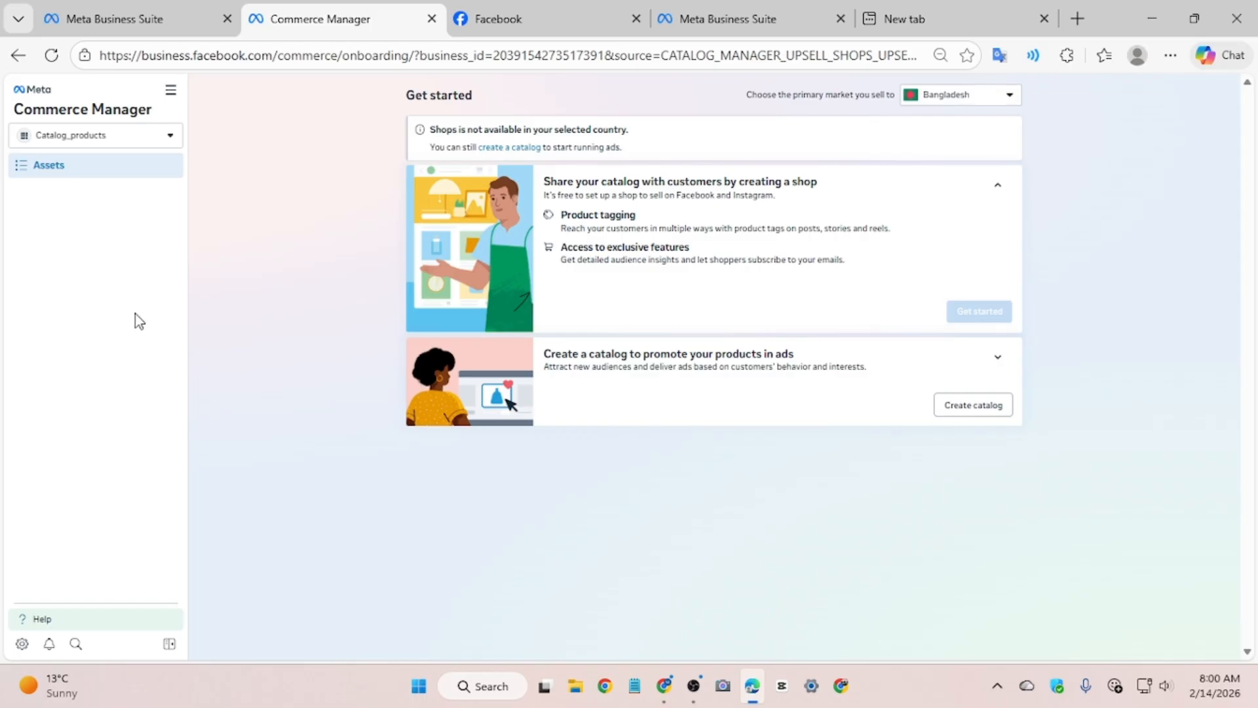
# - Switch to Chrome, look over the Assorted Coffee product page and its related products, and return to Commerce Manager in Edge
pyautogui.click(662, 688)
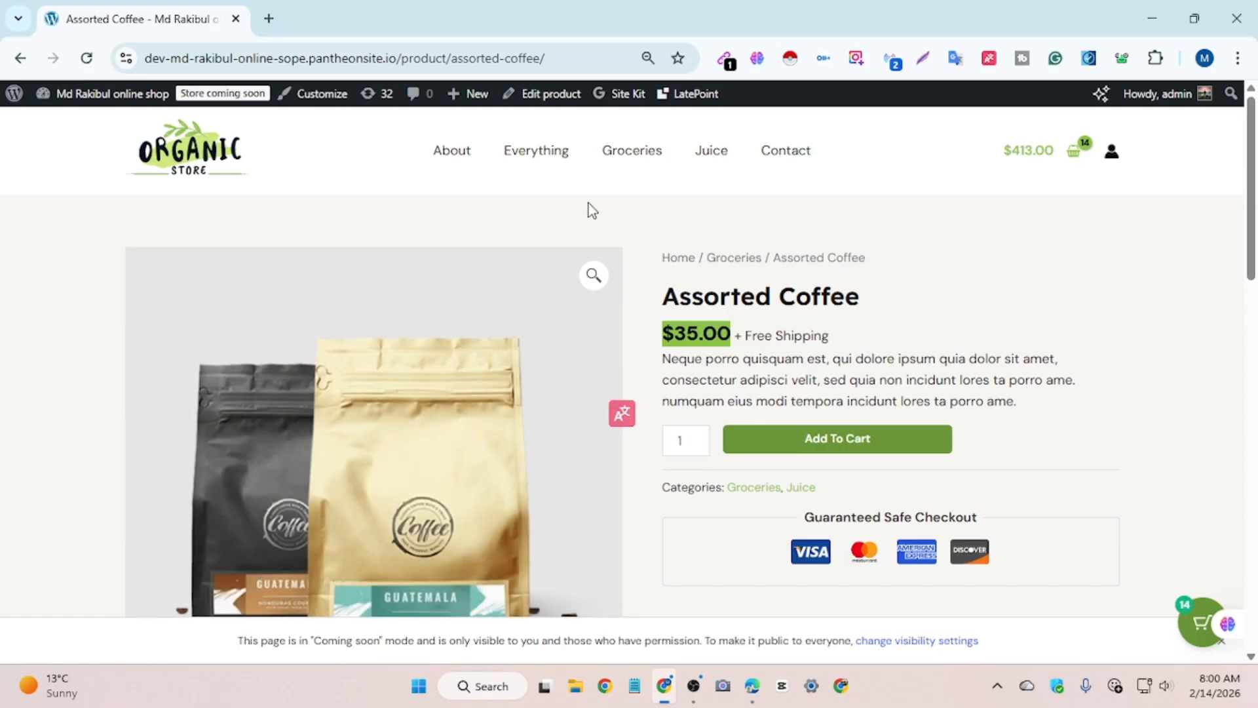
pyautogui.scroll(-6, 589, 207)
pyautogui.scroll(-8, 592, 208)
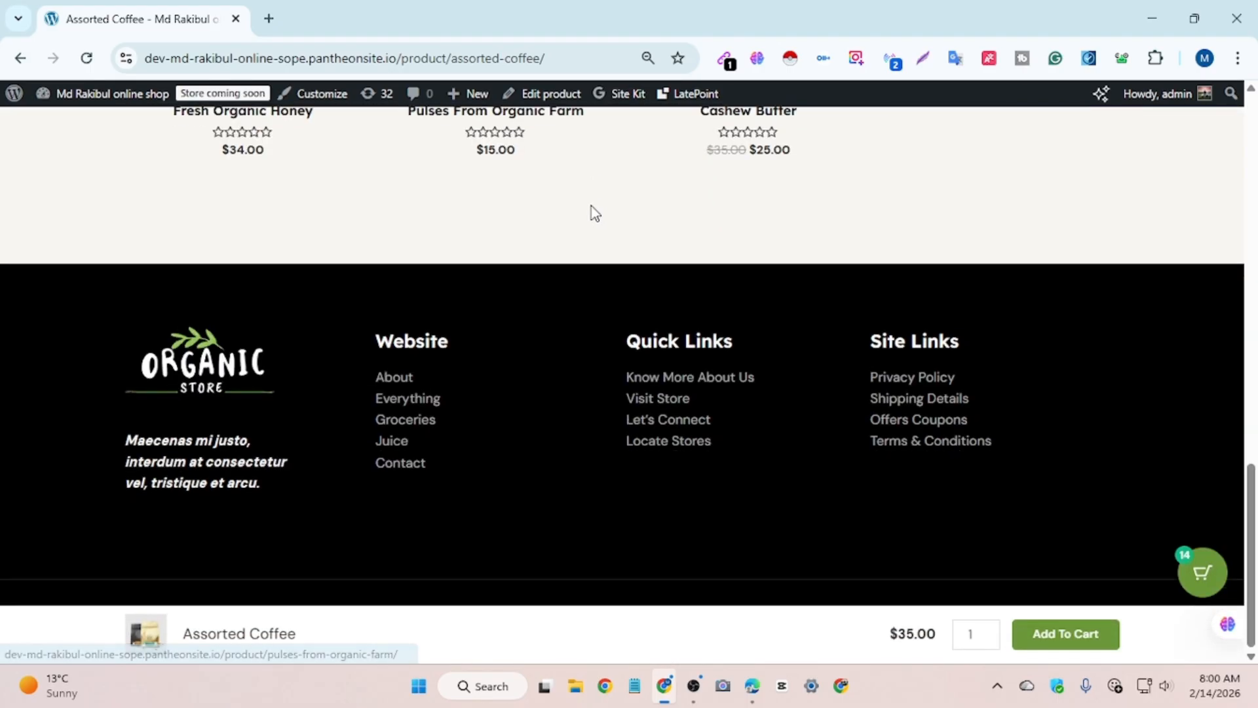
pyautogui.scroll(12, 592, 210)
pyautogui.scroll(4, 594, 213)
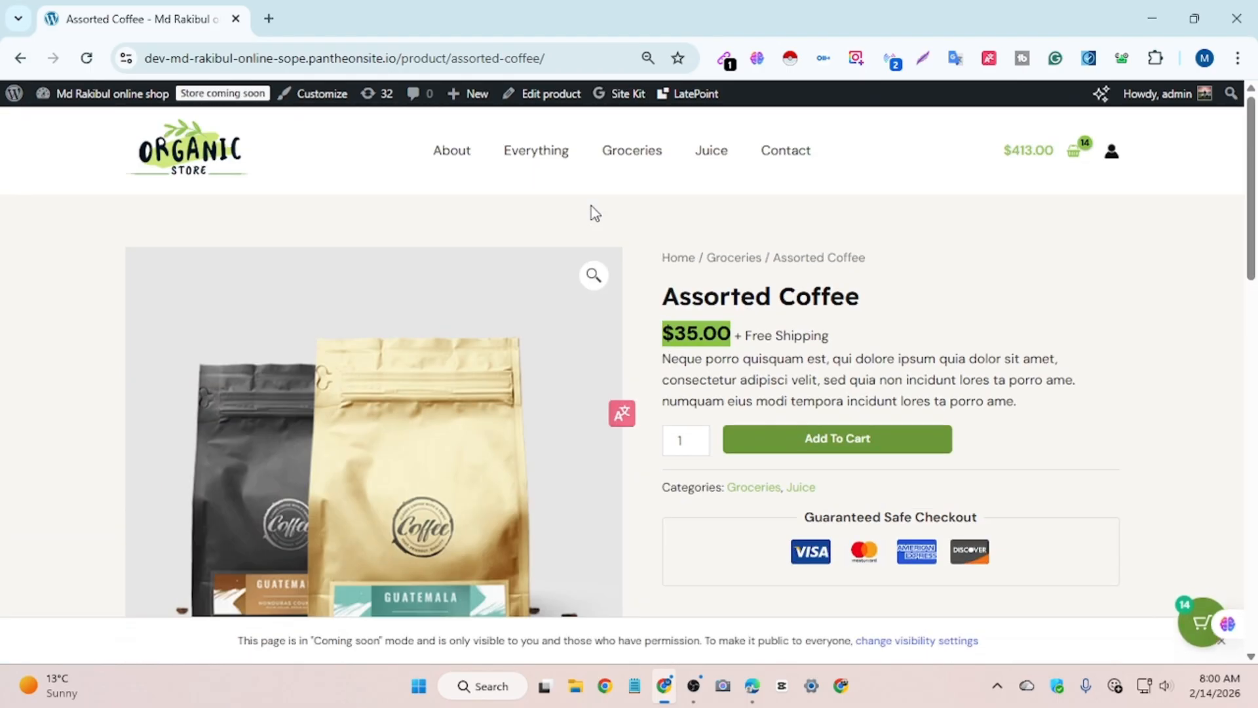
pyautogui.scroll(-4, 595, 213)
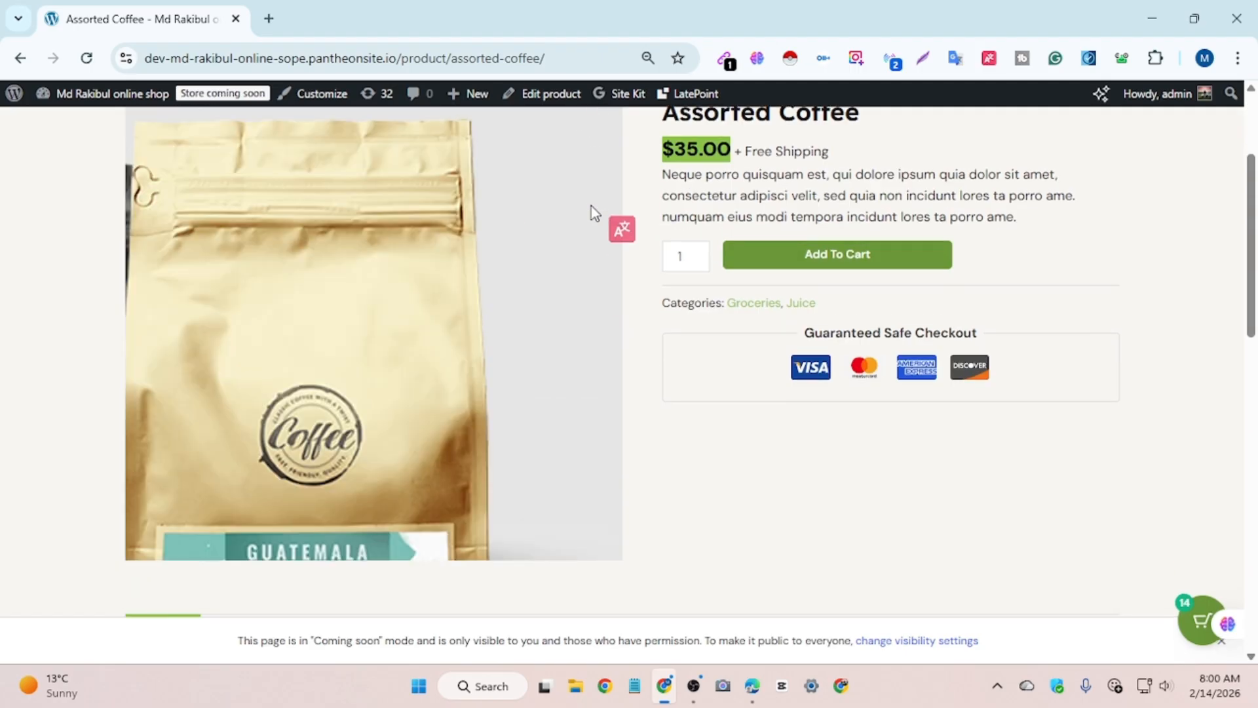
pyautogui.scroll(4, 594, 213)
pyautogui.scroll(-5, 595, 213)
pyautogui.scroll(-5, 591, 206)
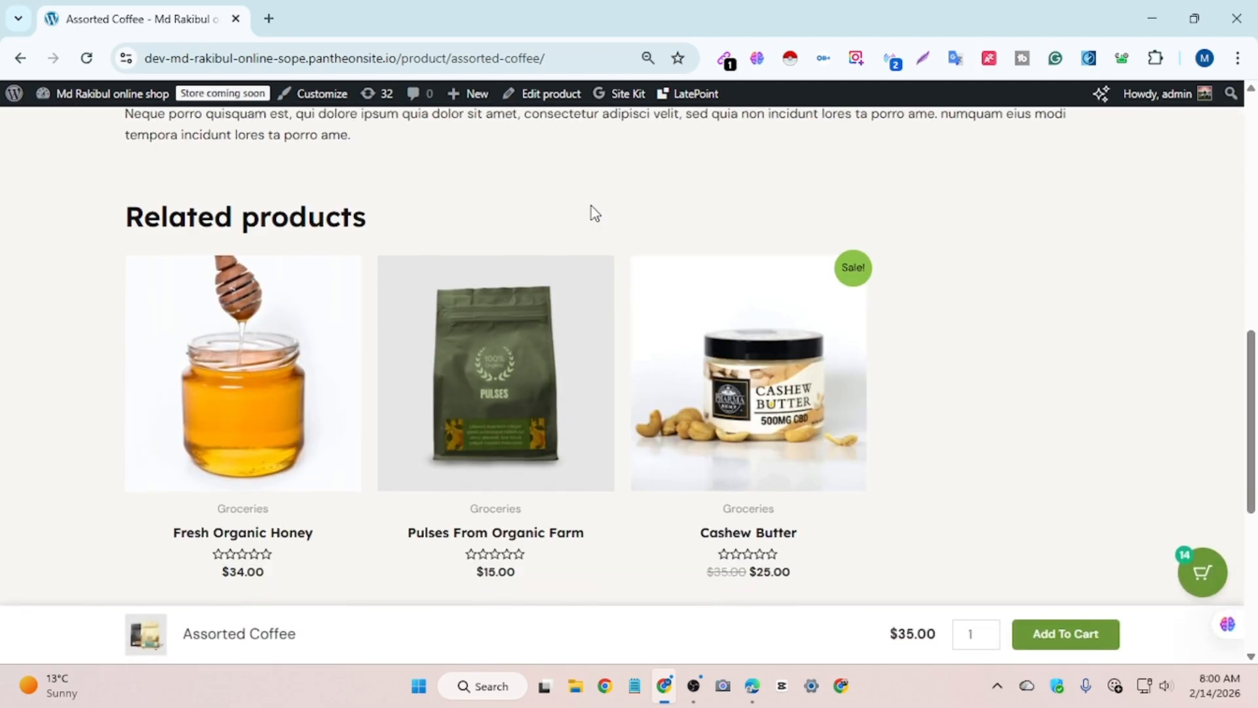
pyautogui.scroll(3, 591, 206)
pyautogui.scroll(-1, 591, 206)
pyautogui.scroll(-2, 591, 205)
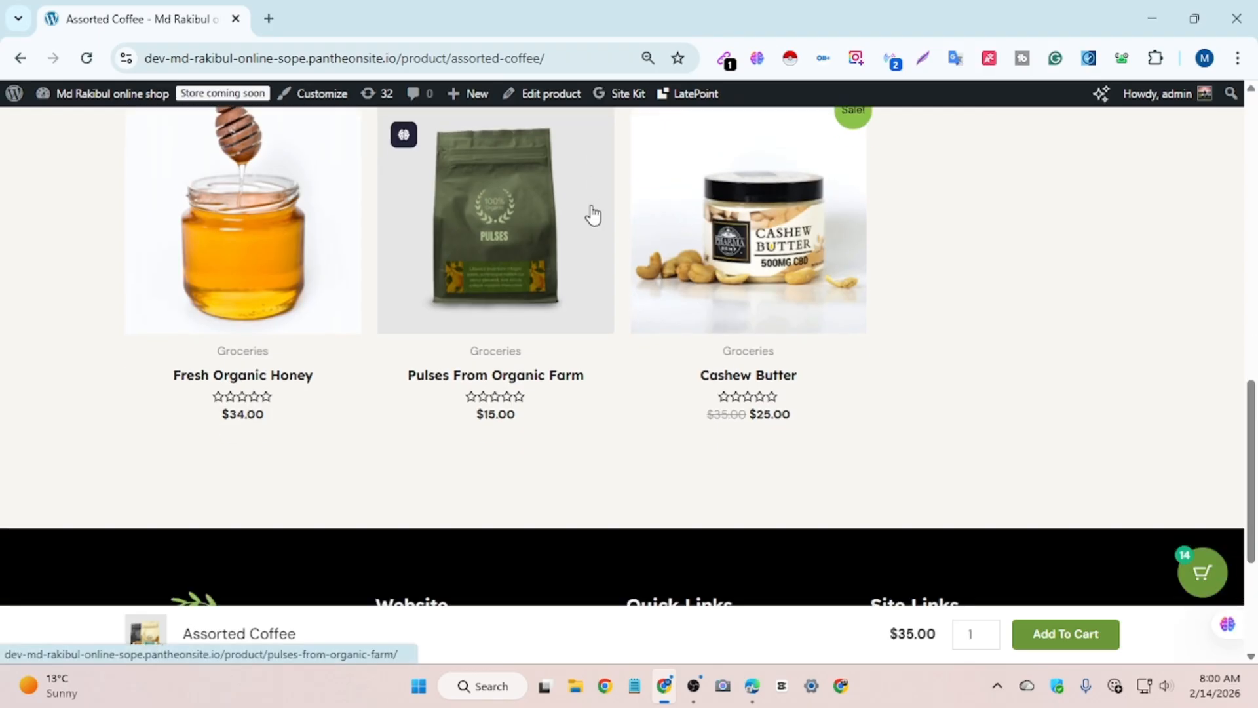
pyautogui.scroll(5, 593, 211)
pyautogui.scroll(8, 594, 213)
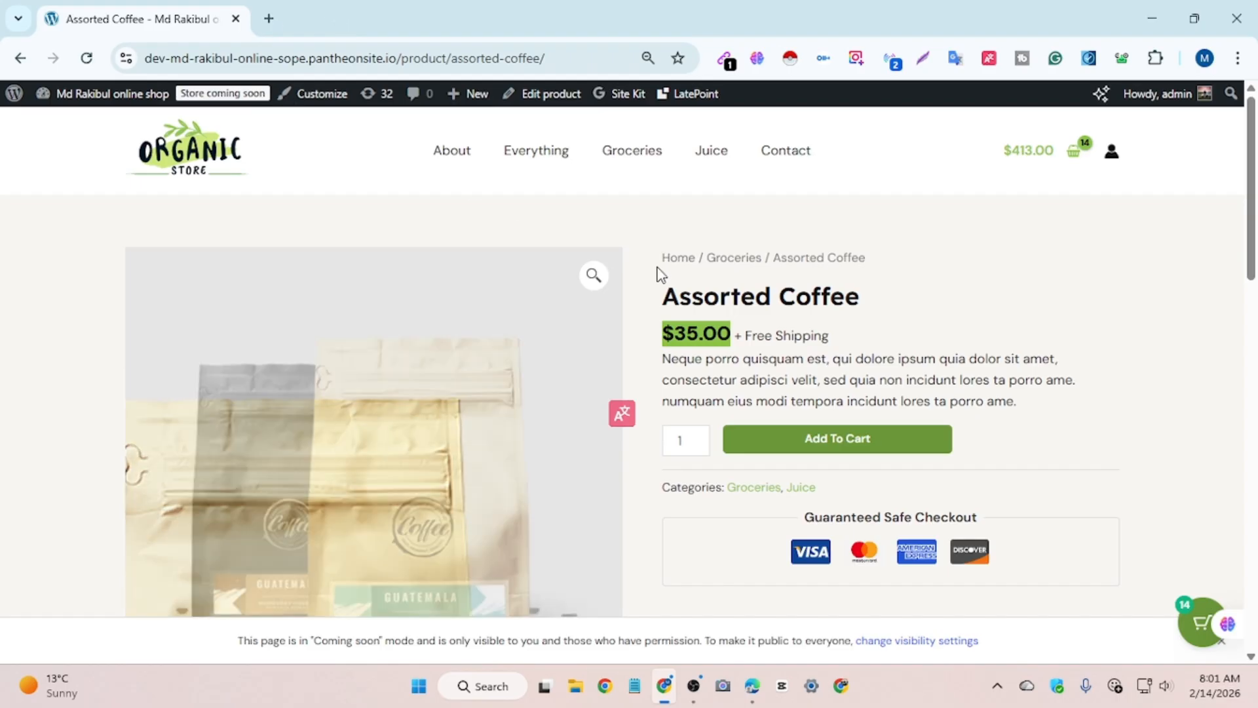
pyautogui.moveTo(703, 705)
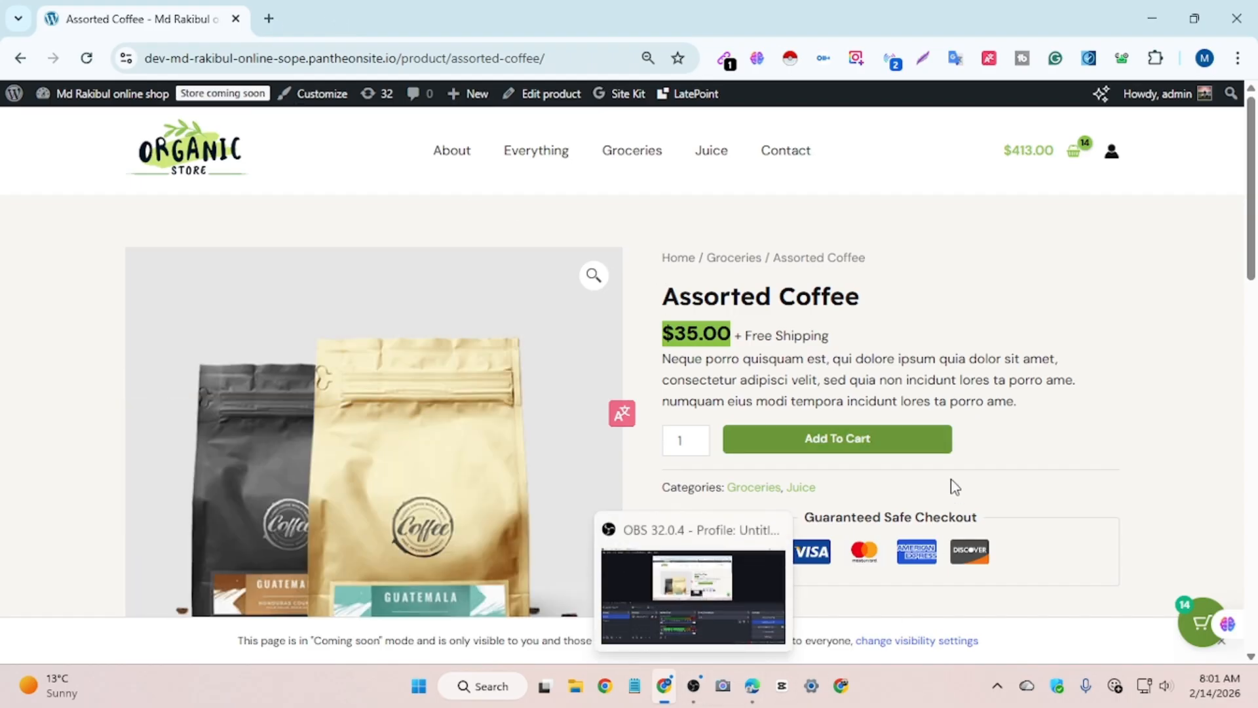
pyautogui.click(814, 582)
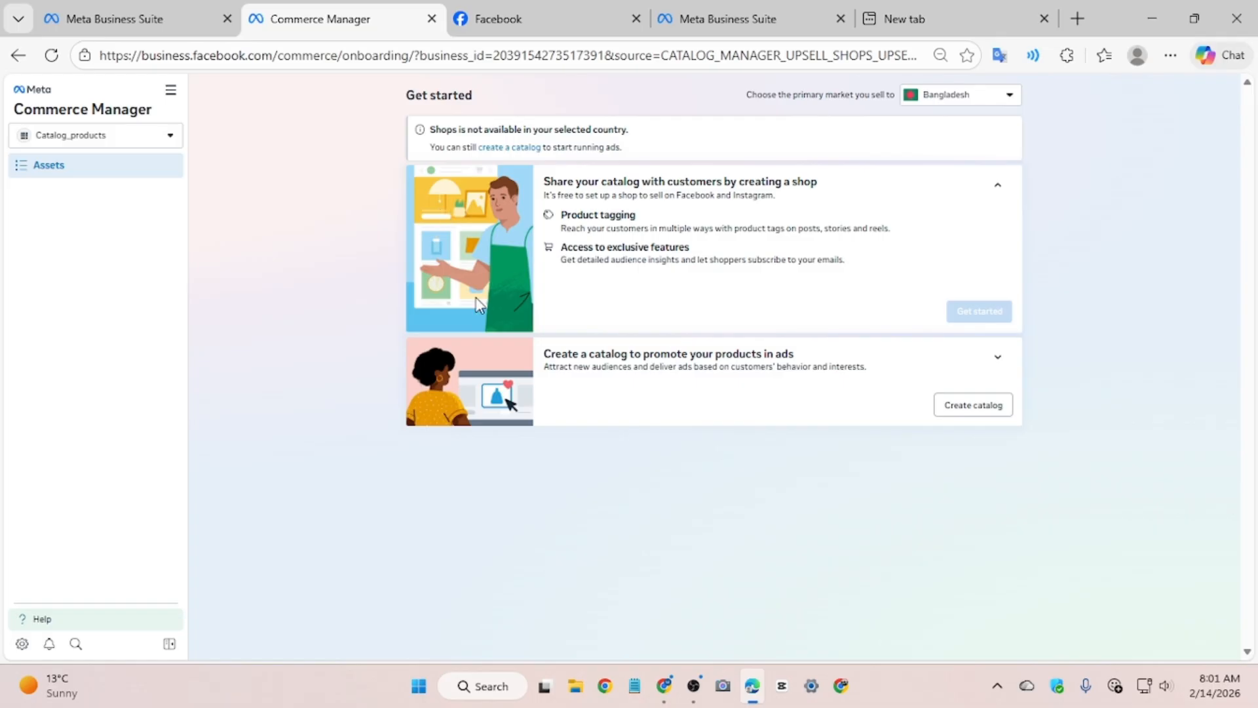
# - Switch to Chrome, open the Lovable website and show its page in English instead of the Bangla translation
pyautogui.click(849, 693)
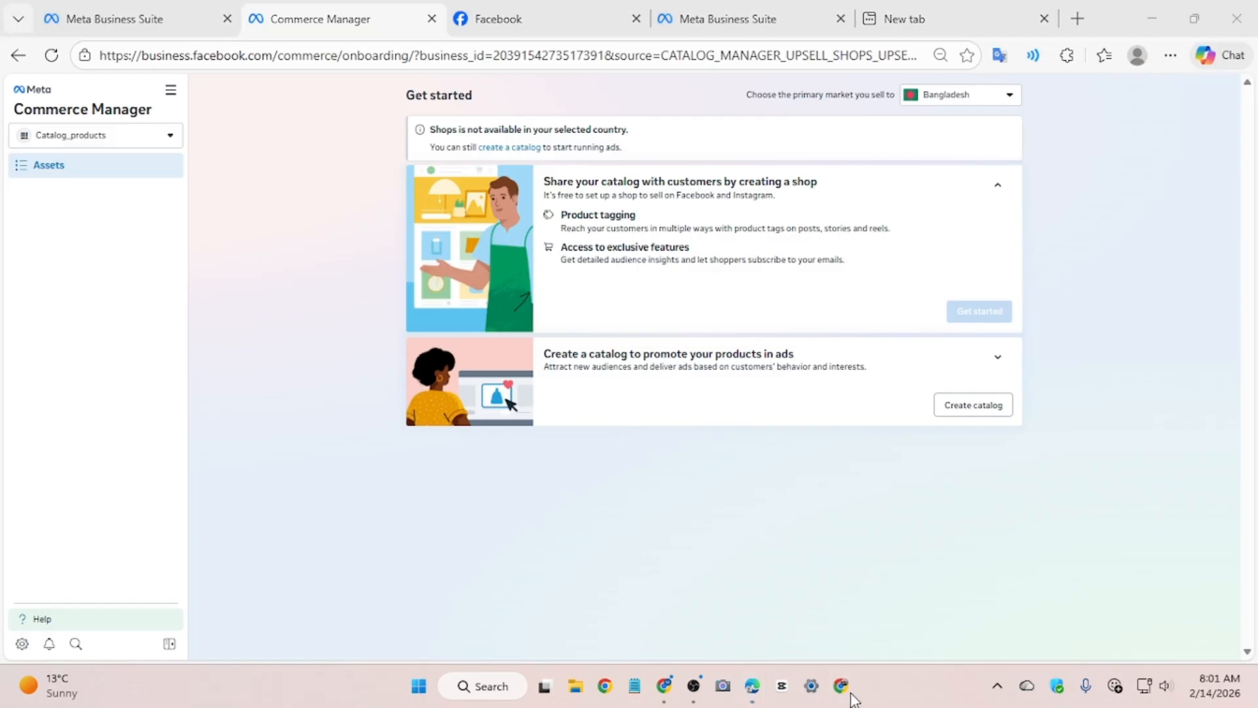
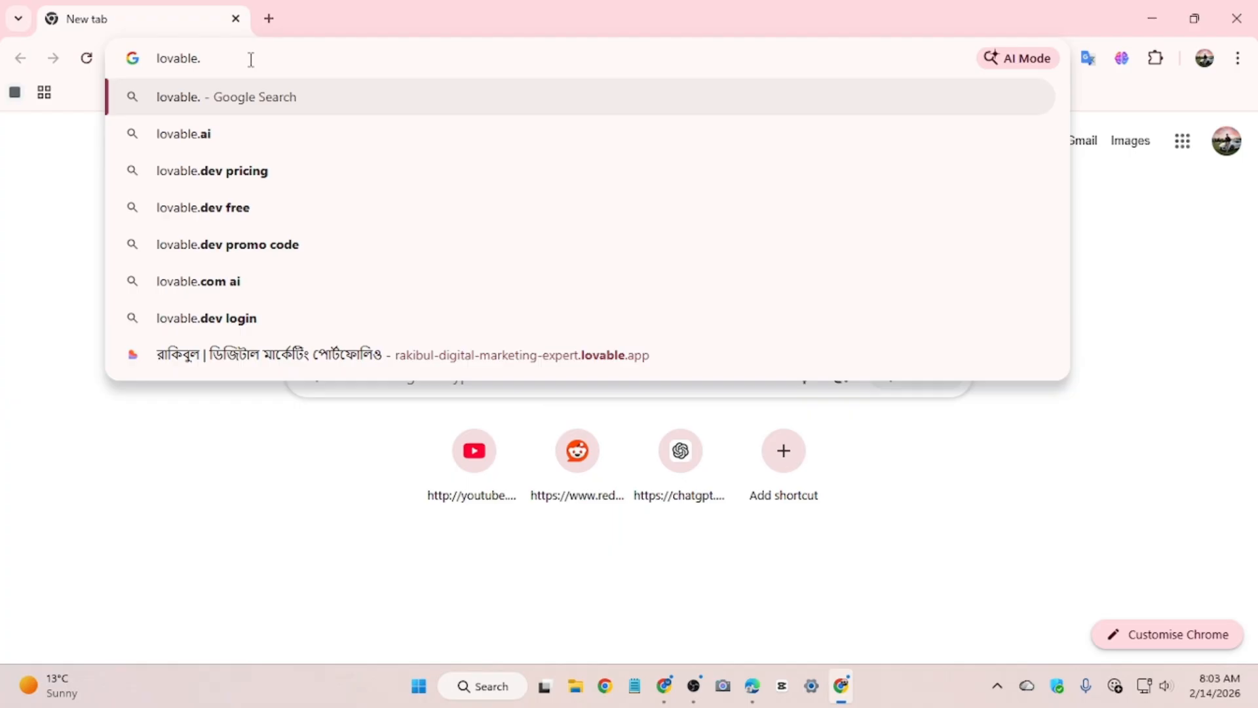
pyautogui.write('ai')
pyautogui.press('Return')
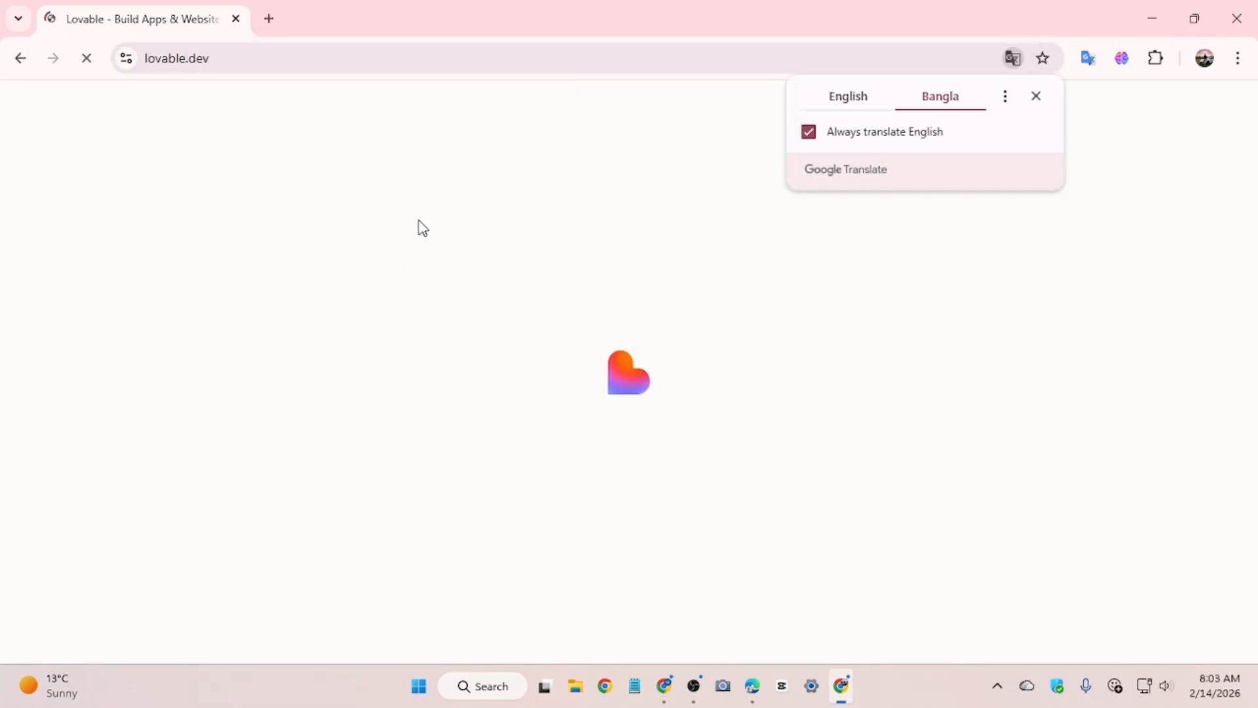
pyautogui.click(1039, 99)
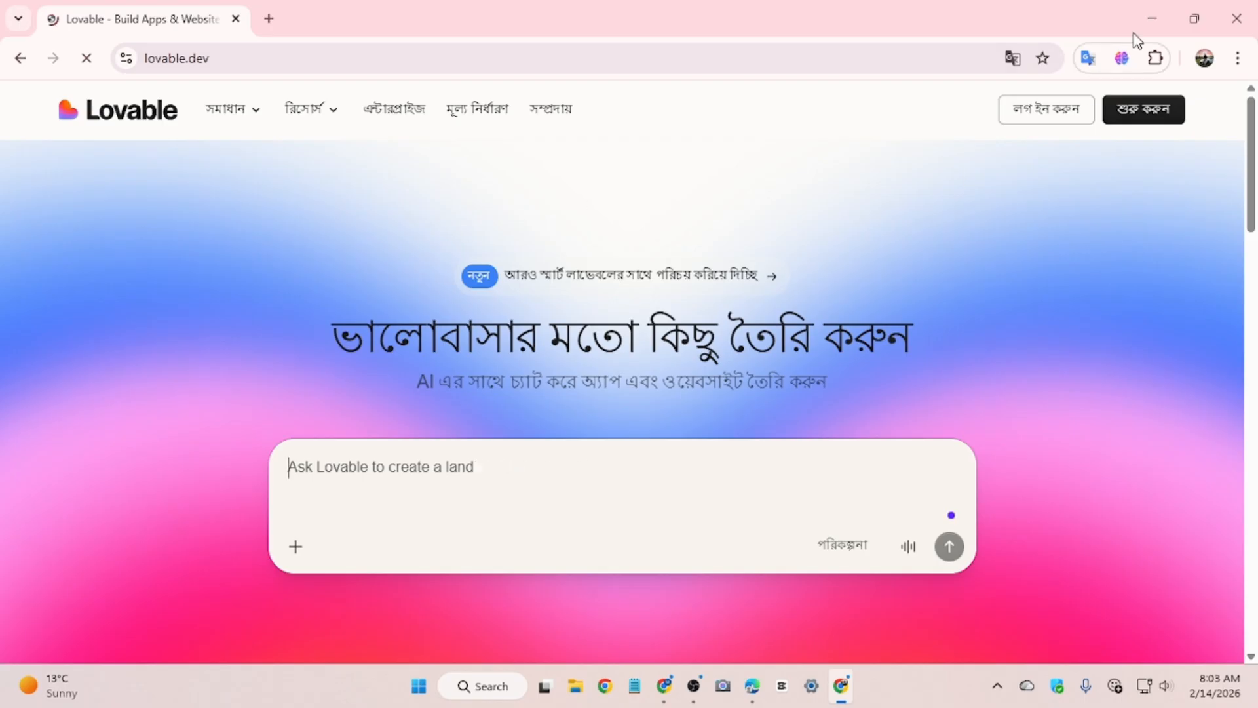
pyautogui.click(1012, 58)
pyautogui.click(859, 110)
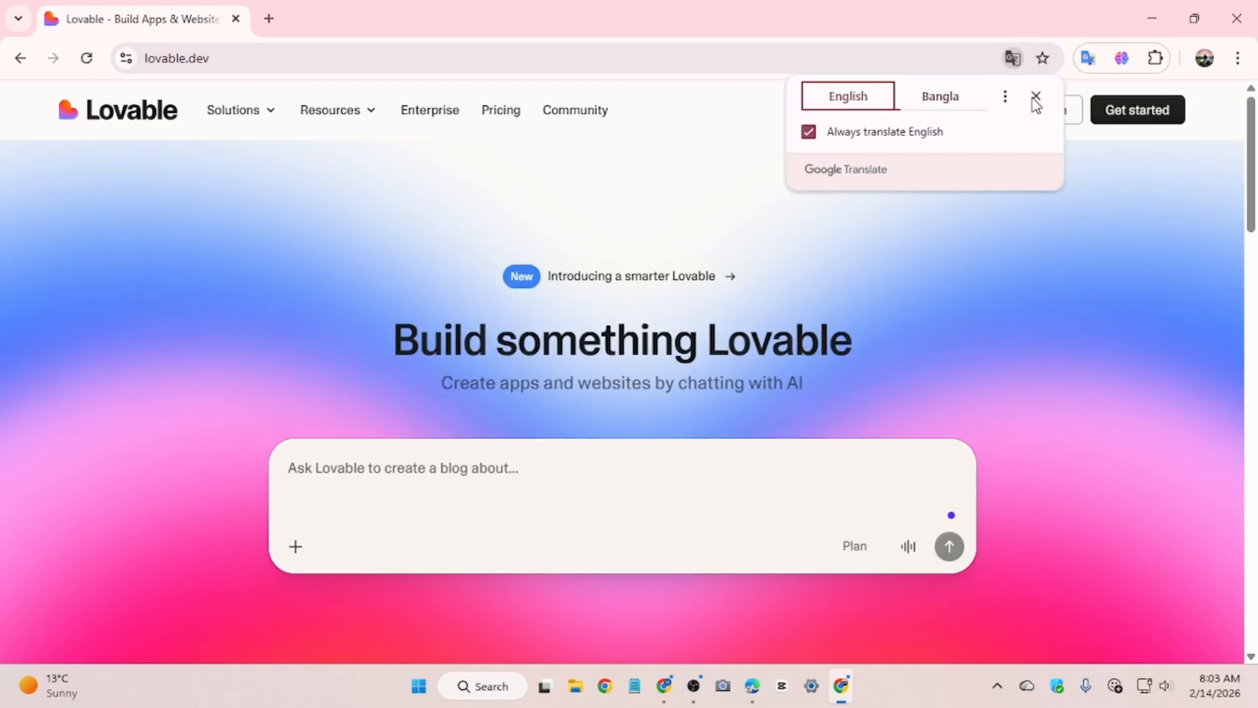
pyautogui.click(1036, 98)
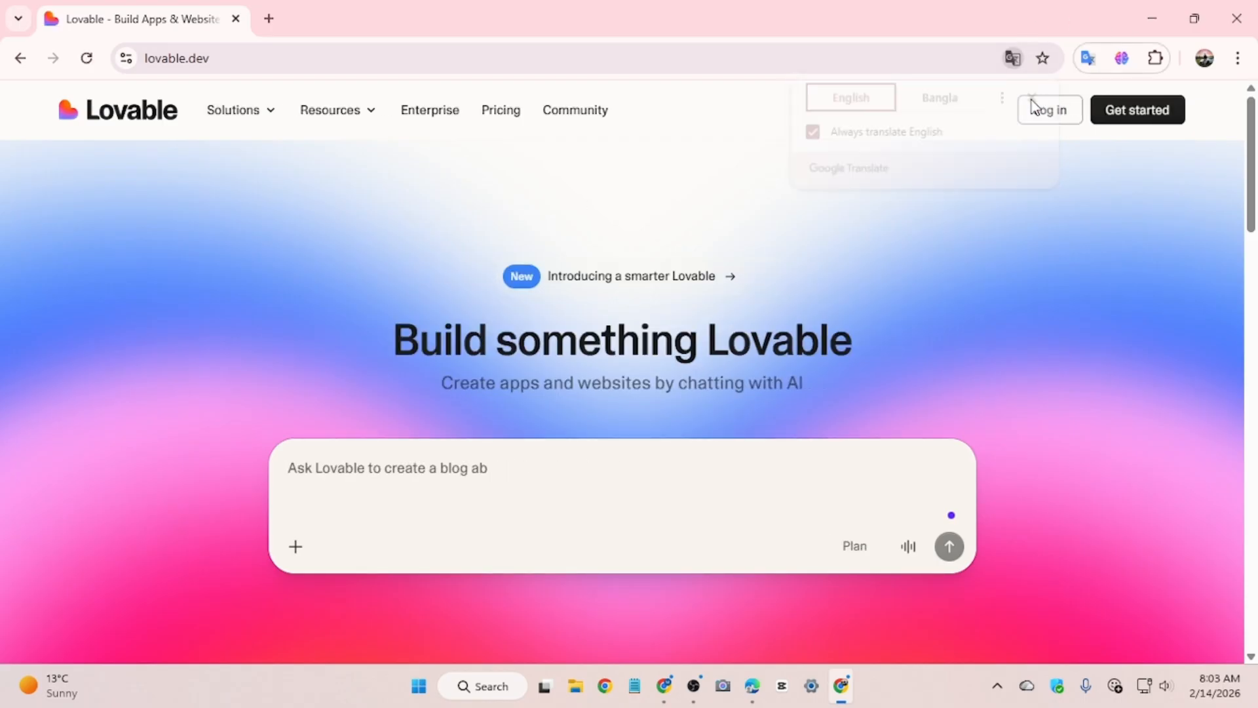
# - Get started with Lovable by signing in with the listed Google account and approving access to its profile information
pyautogui.click(1123, 123)
pyautogui.click(612, 341)
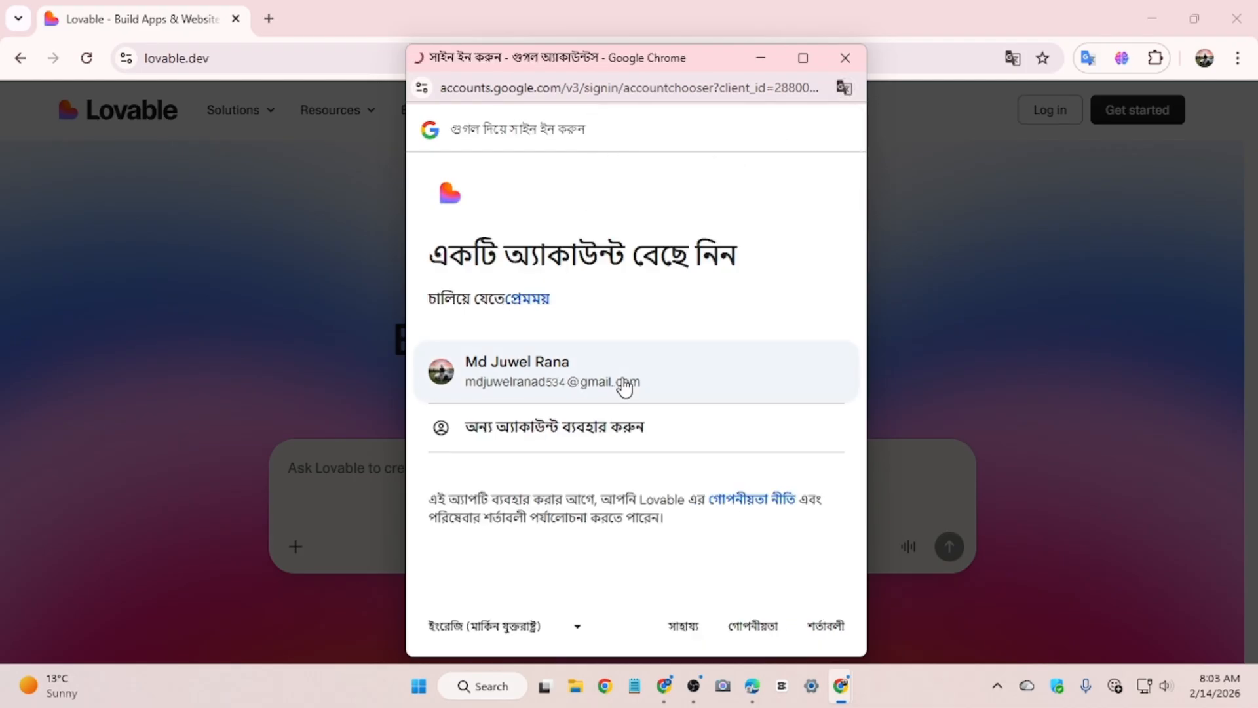
pyautogui.click(624, 386)
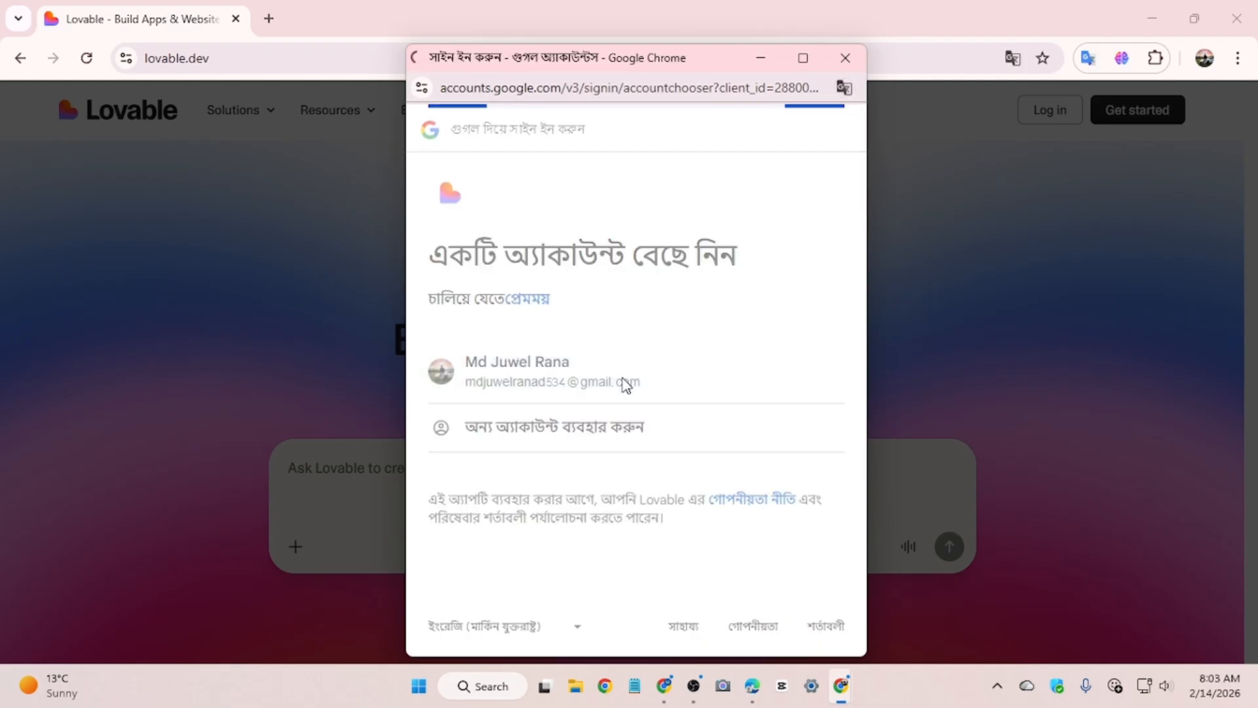
pyautogui.scroll(-3, 590, 369)
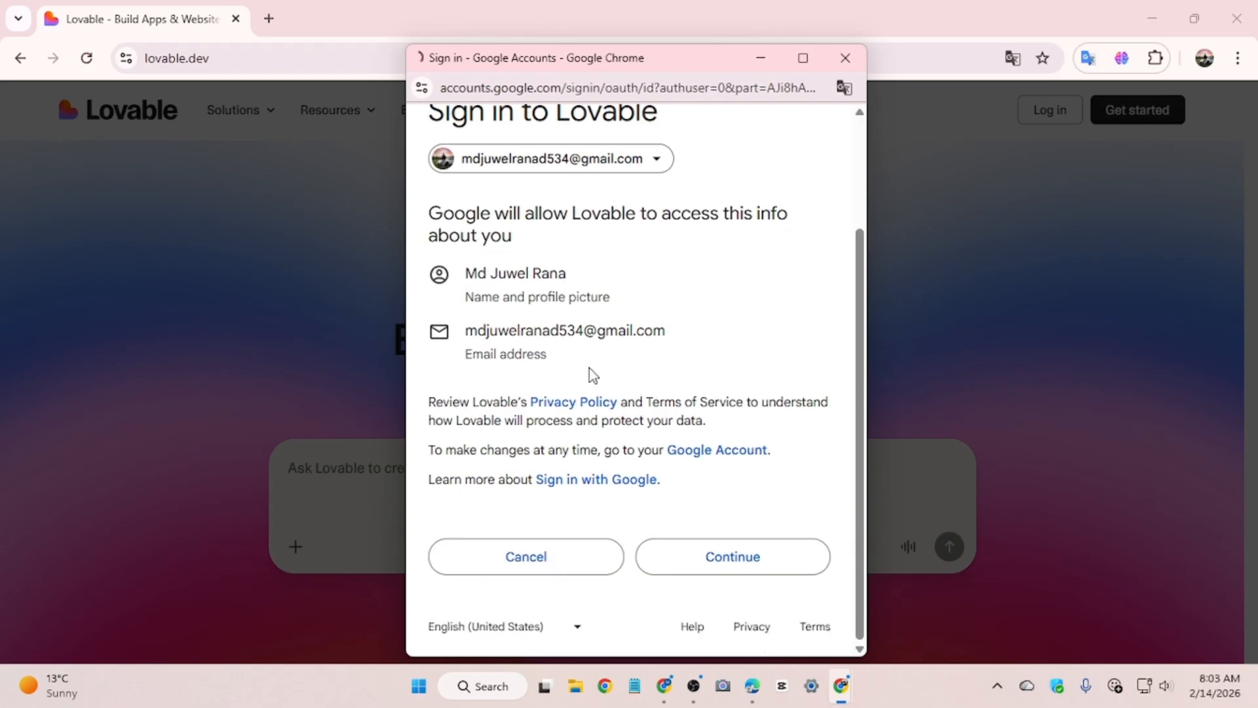
pyautogui.scroll(2, 588, 367)
pyautogui.scroll(-3, 739, 513)
pyautogui.click(737, 555)
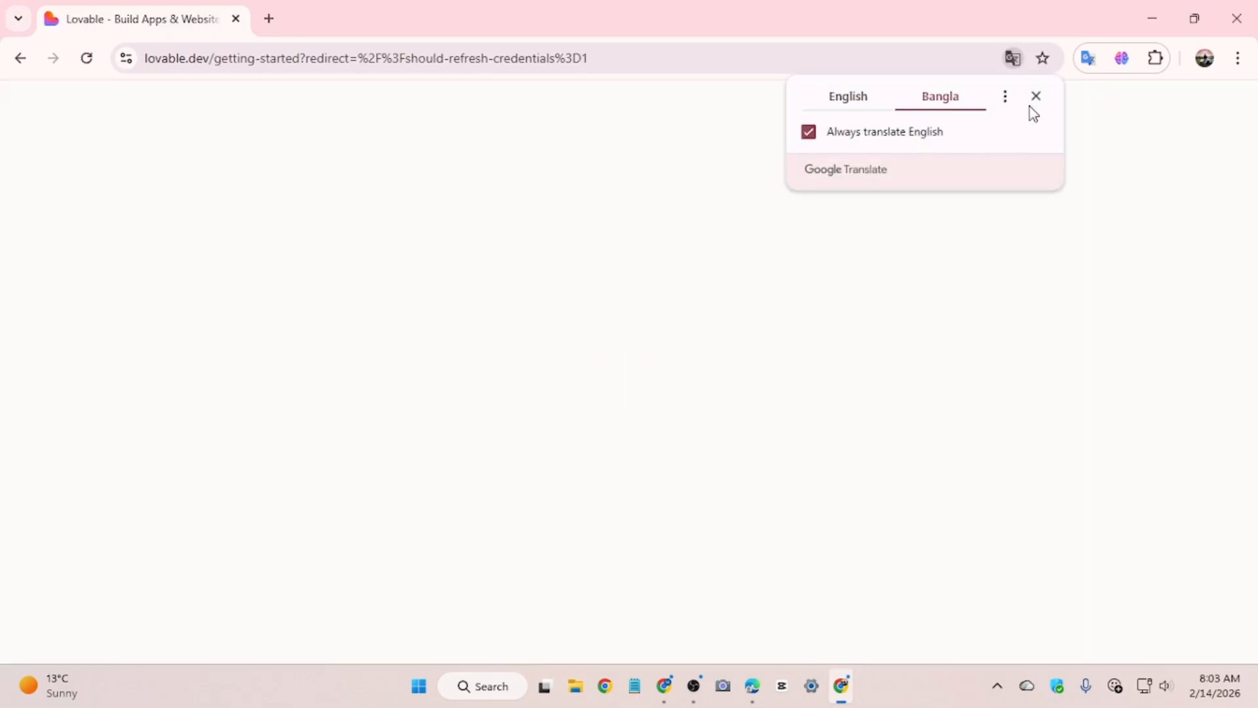
# - Complete the Lovable onboarding with the Dark style, the prefilled full name, the Product role and a company size of 2–20
pyautogui.click(1028, 106)
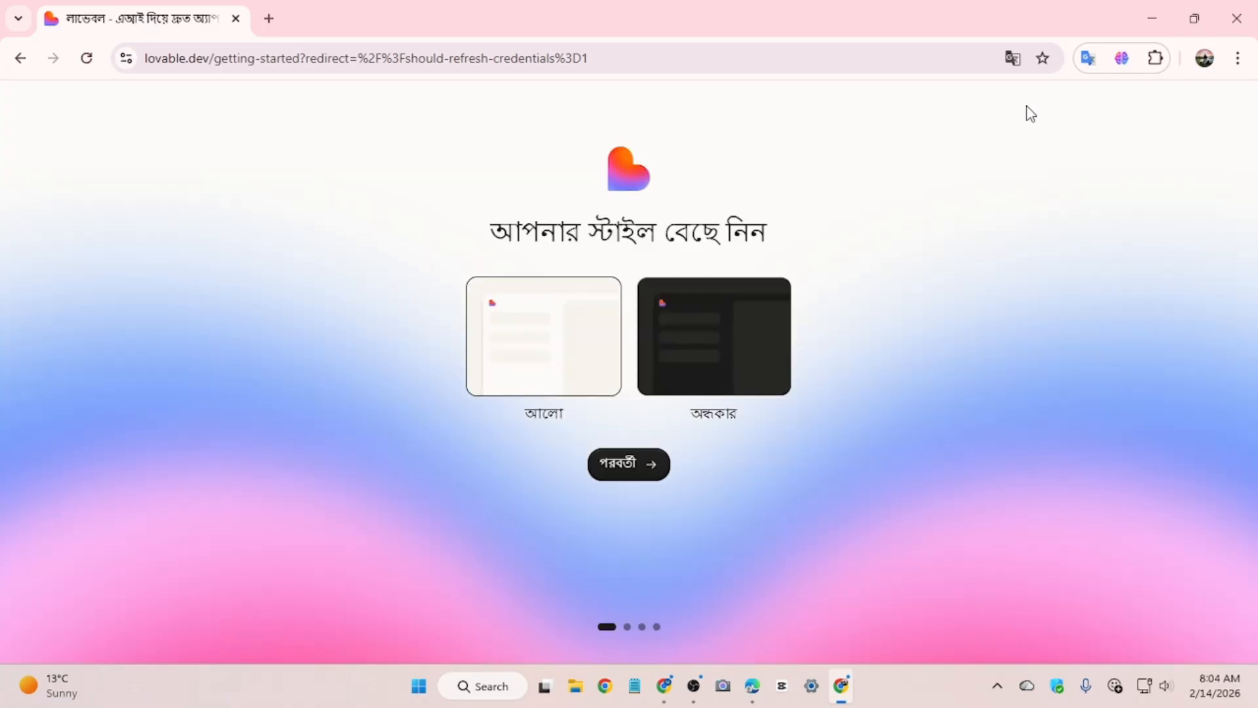
pyautogui.click(691, 342)
pyautogui.click(644, 459)
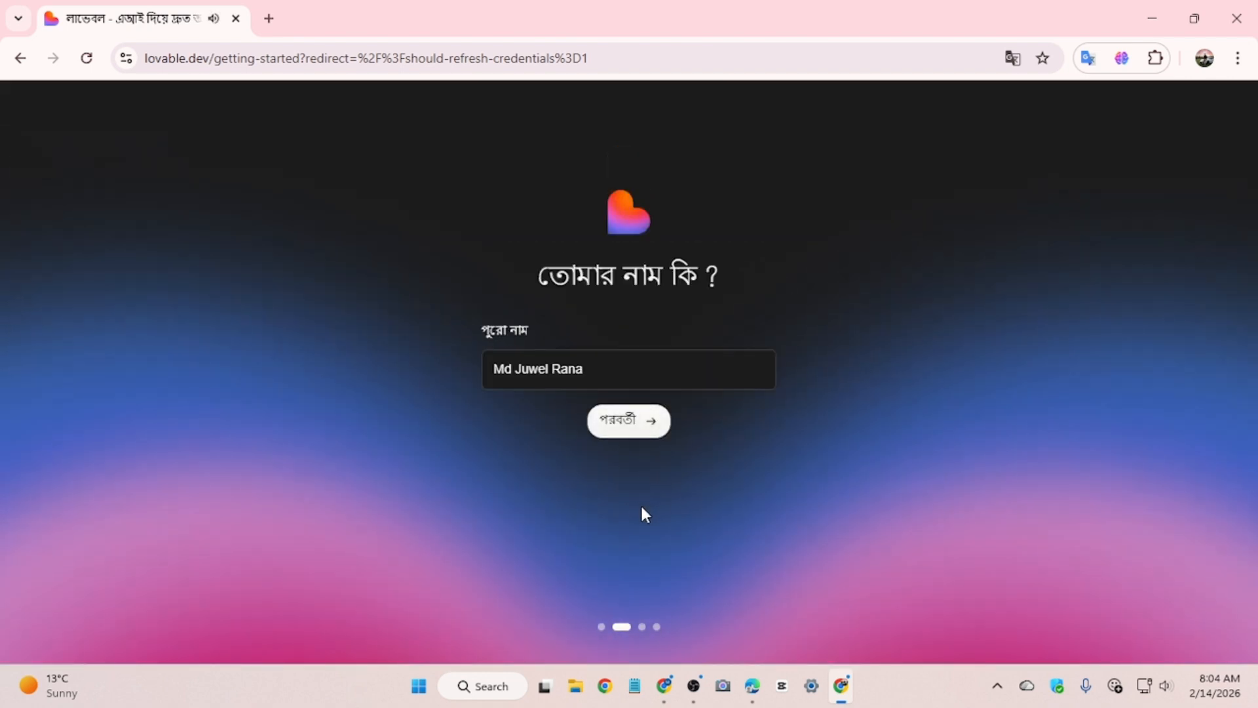
pyautogui.click(646, 428)
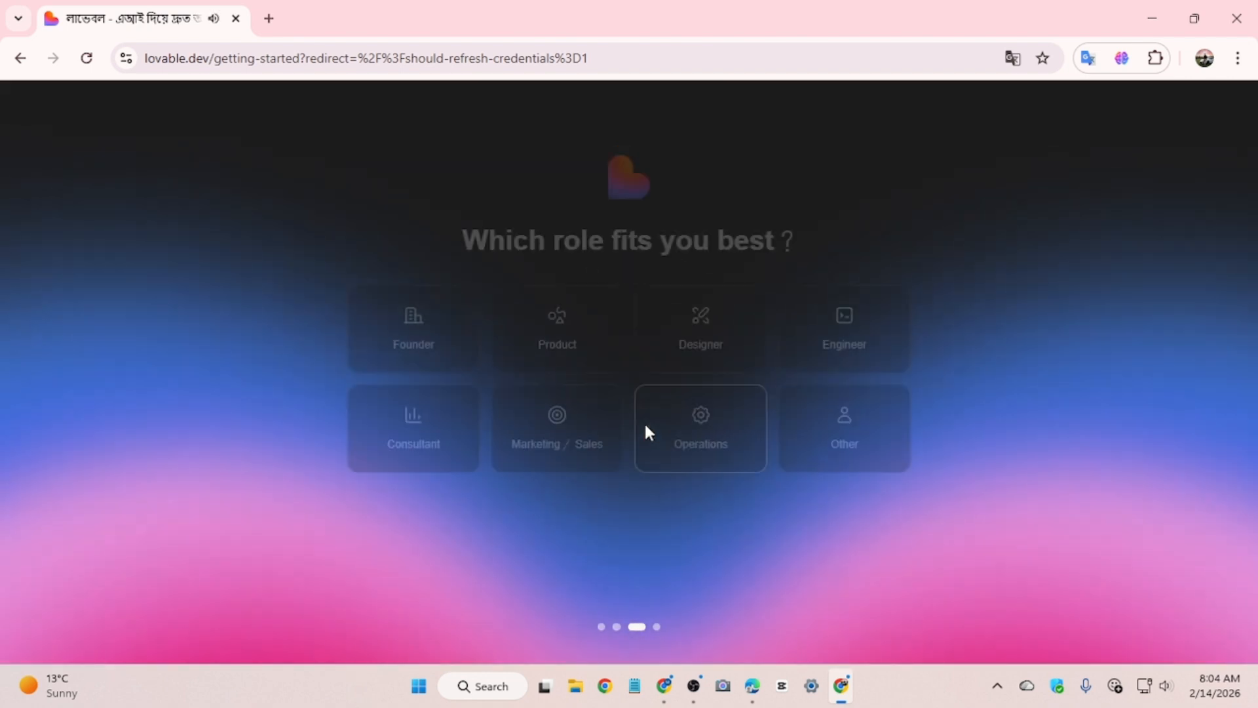
pyautogui.click(549, 350)
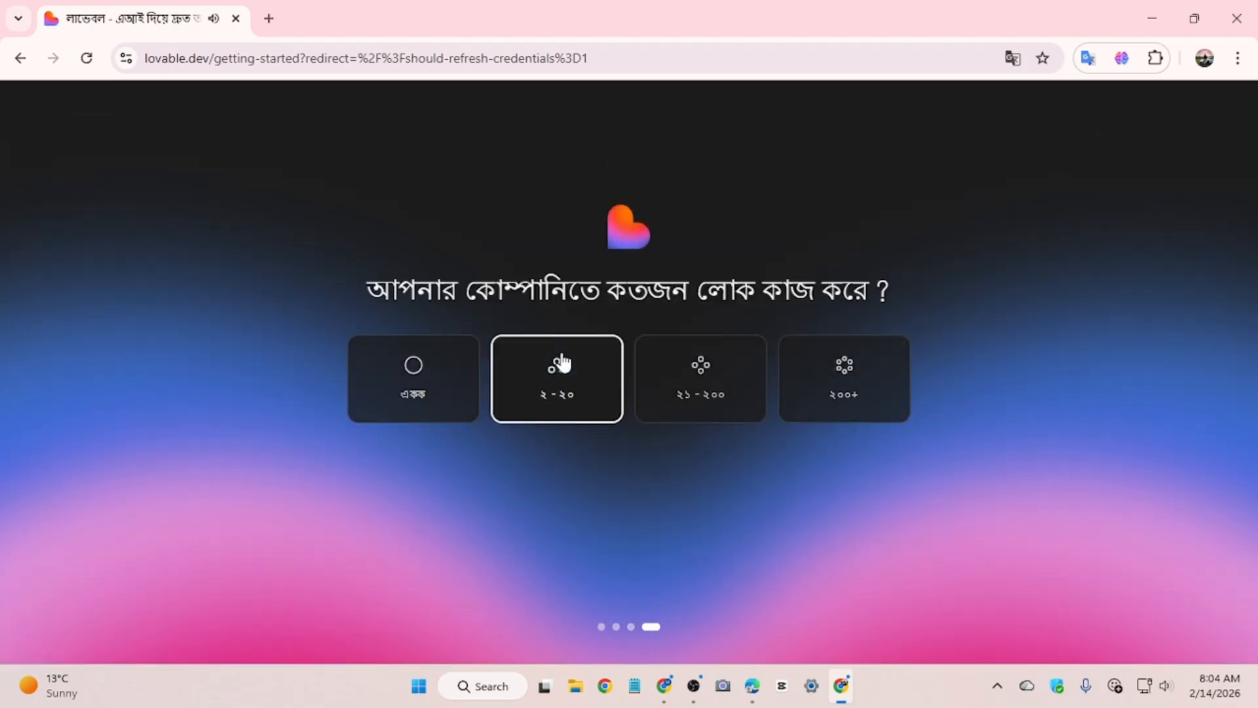
pyautogui.click(561, 363)
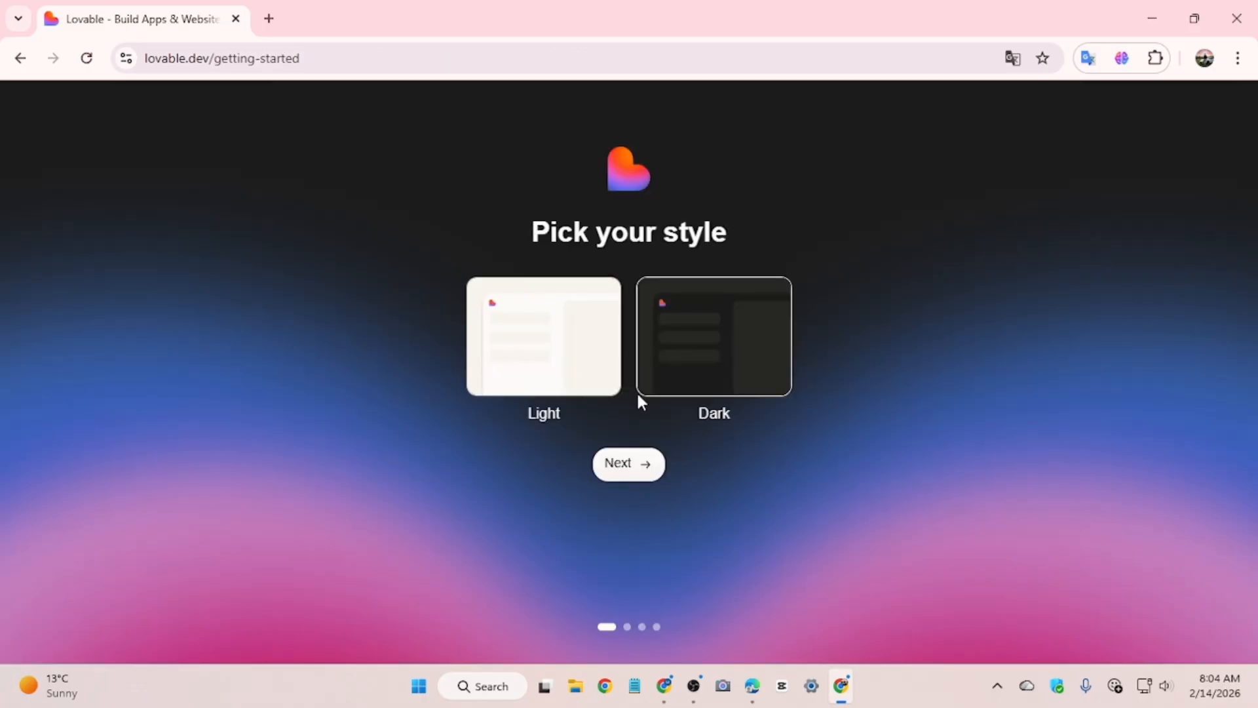
pyautogui.click(647, 466)
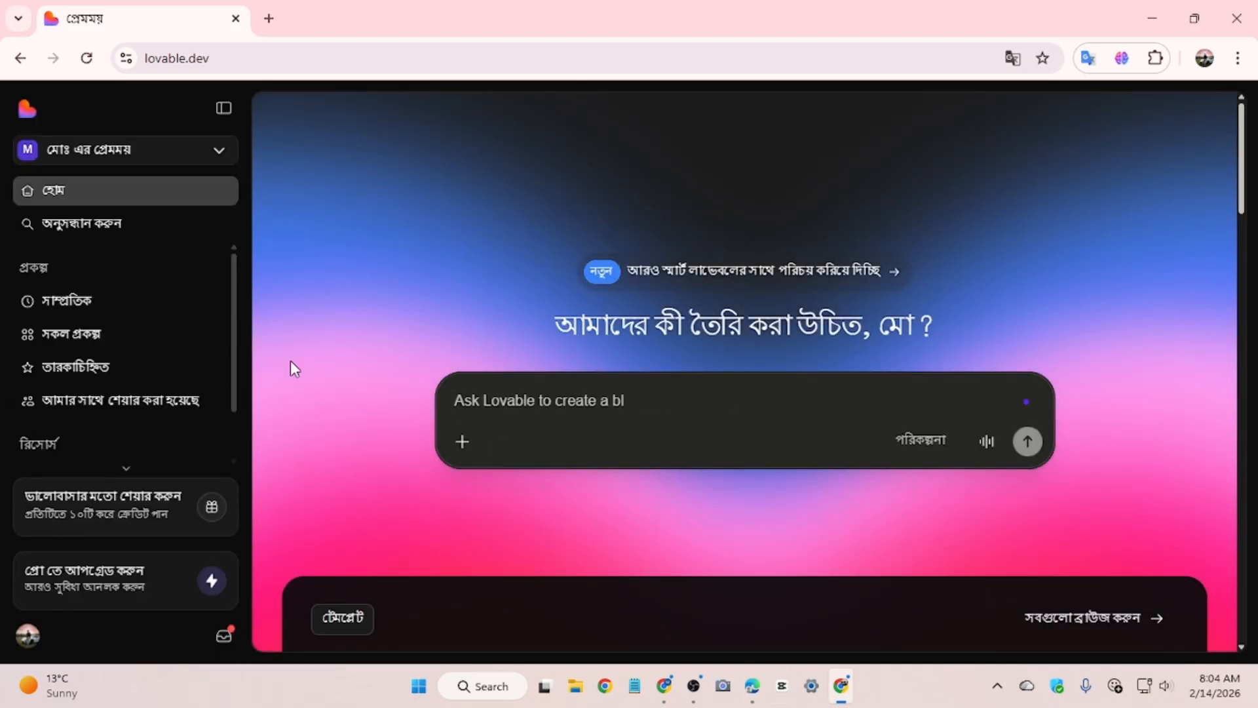
# - Show the Lovable dashboard in English and dismiss the translation popup
pyautogui.click(1012, 58)
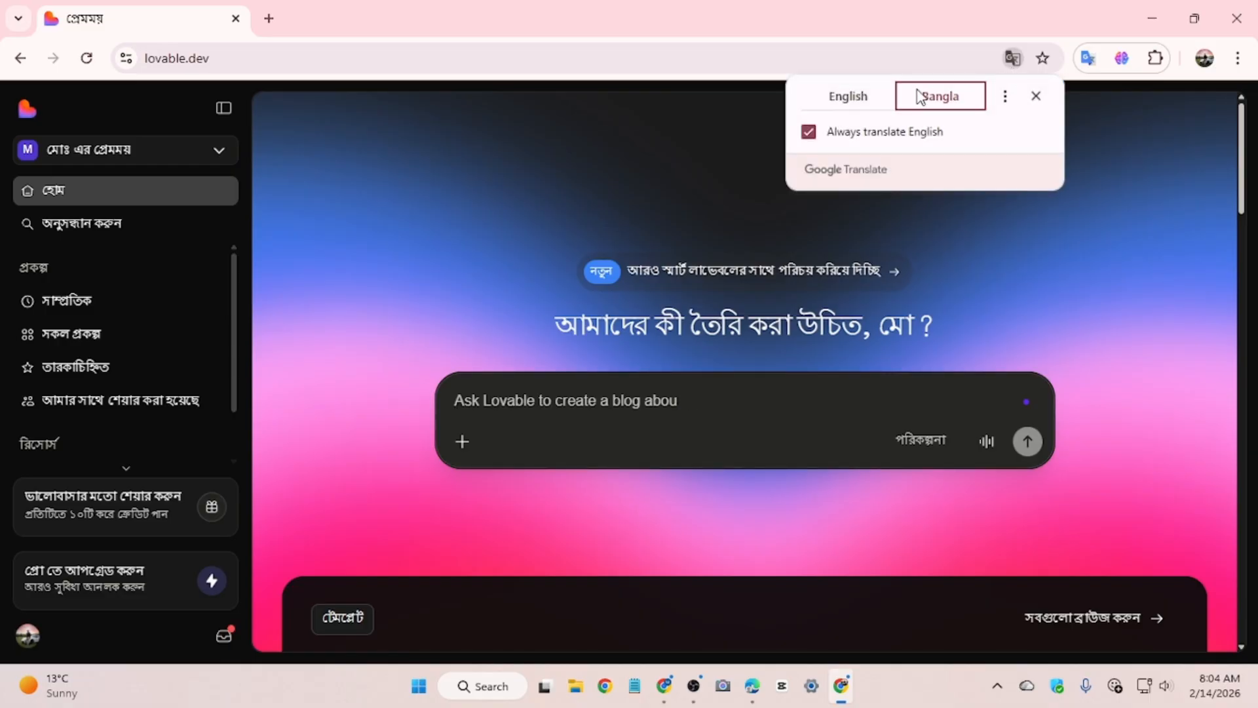
pyautogui.click(874, 95)
pyautogui.click(1041, 96)
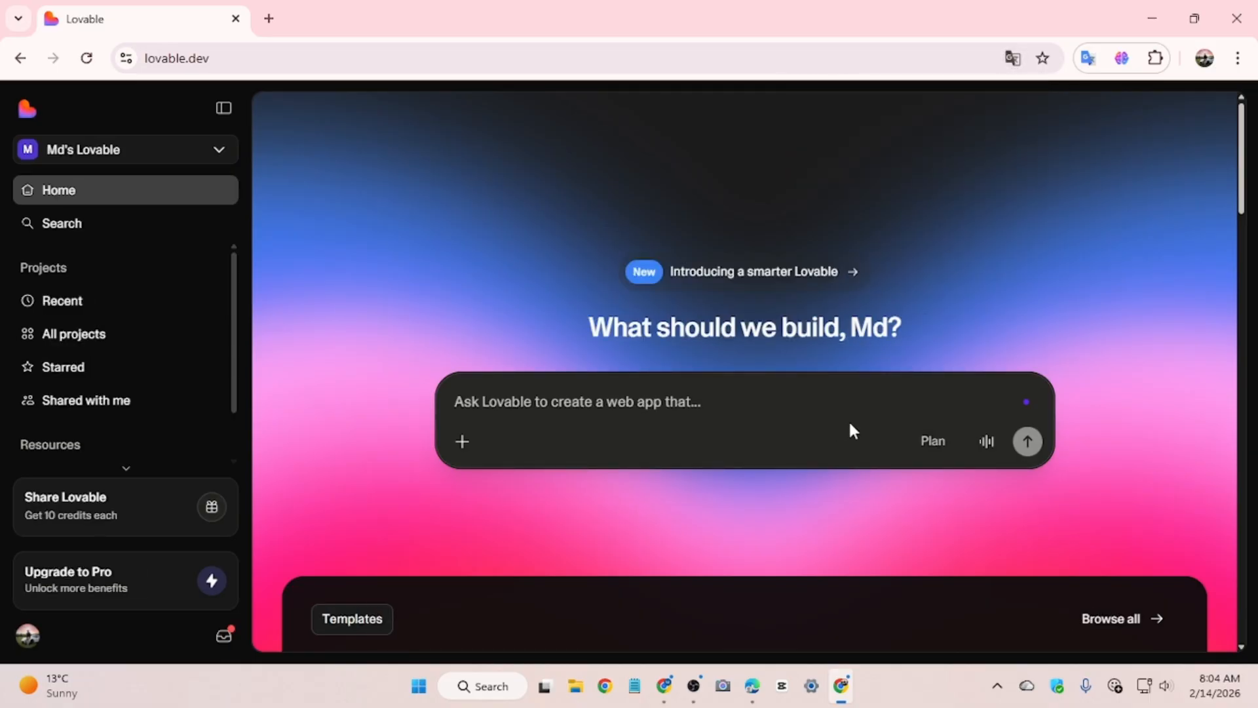
# - Look through the website templates offered on the Lovable home page, including the e-commerce, portfolio and blog designs
pyautogui.scroll(-7, 848, 419)
pyautogui.scroll(-4, 854, 428)
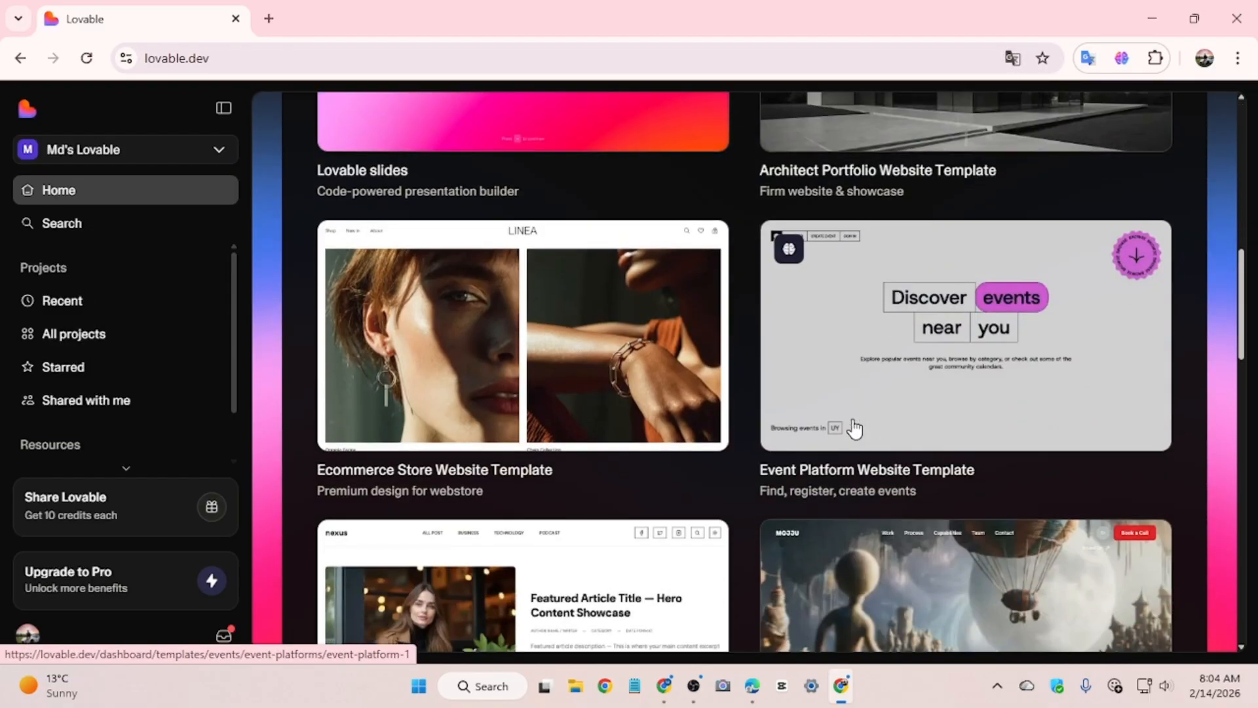
pyautogui.scroll(2, 852, 427)
pyautogui.scroll(-9, 842, 429)
pyautogui.scroll(-1, 837, 439)
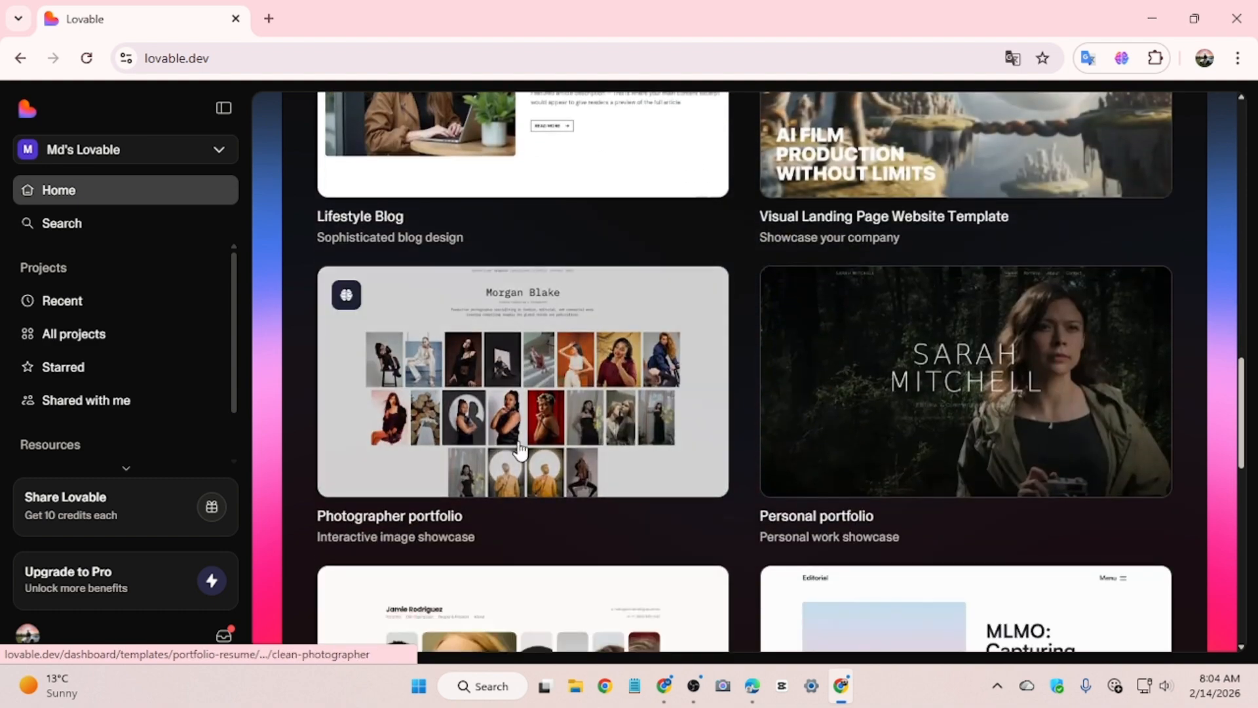
pyautogui.scroll(-9, 520, 450)
pyautogui.scroll(-3, 524, 445)
pyautogui.scroll(15, 527, 446)
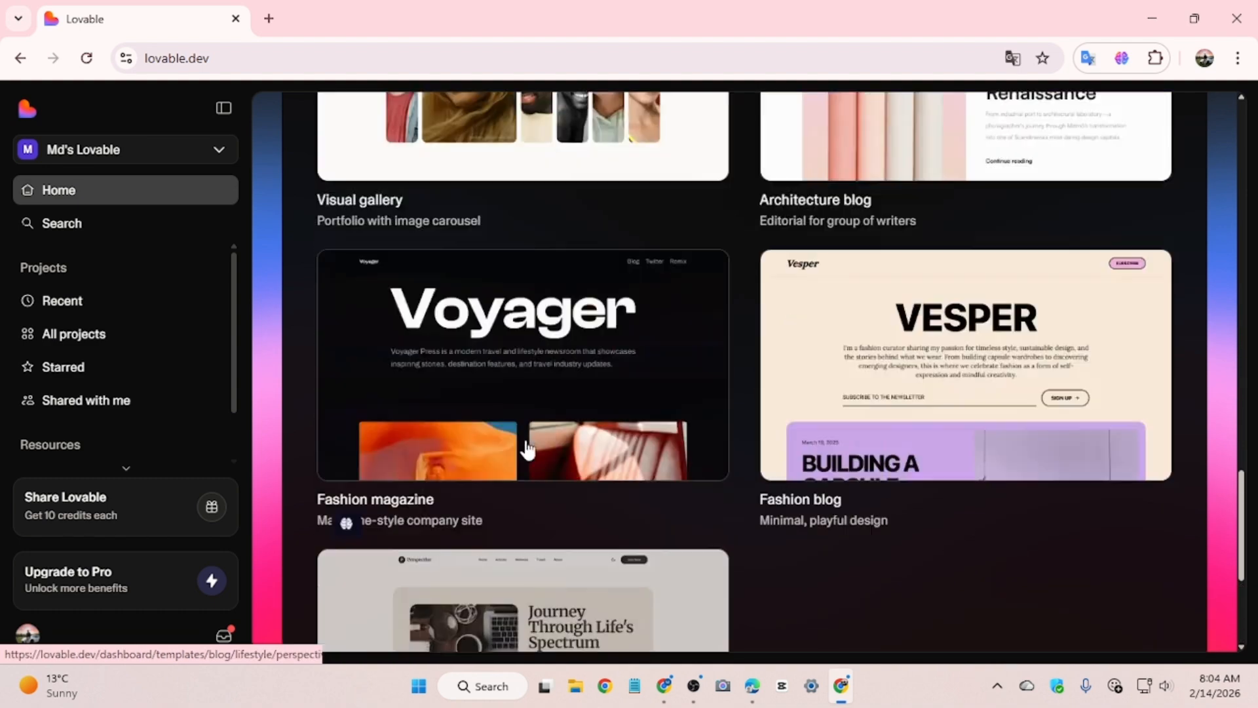
pyautogui.scroll(8, 534, 451)
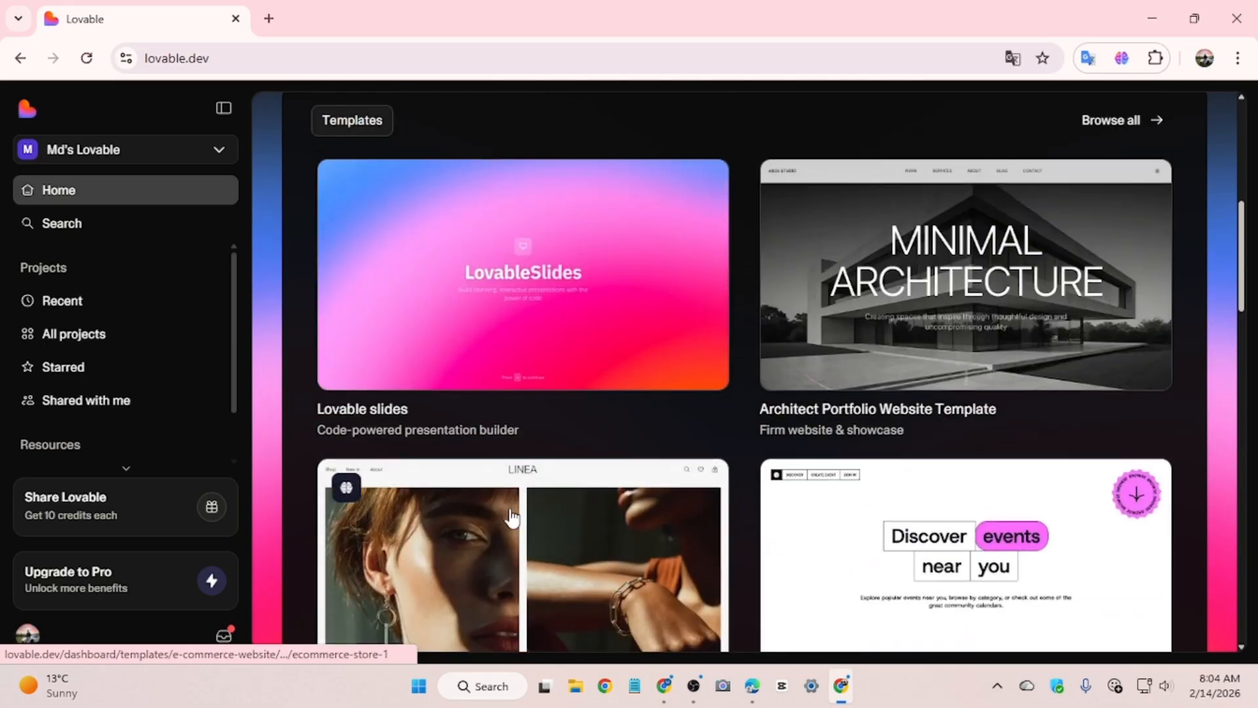
# - Preview the Ecommerce Store Website Template, choose to use it and dismiss the Remix project dialog without remixing
pyautogui.click(497, 526)
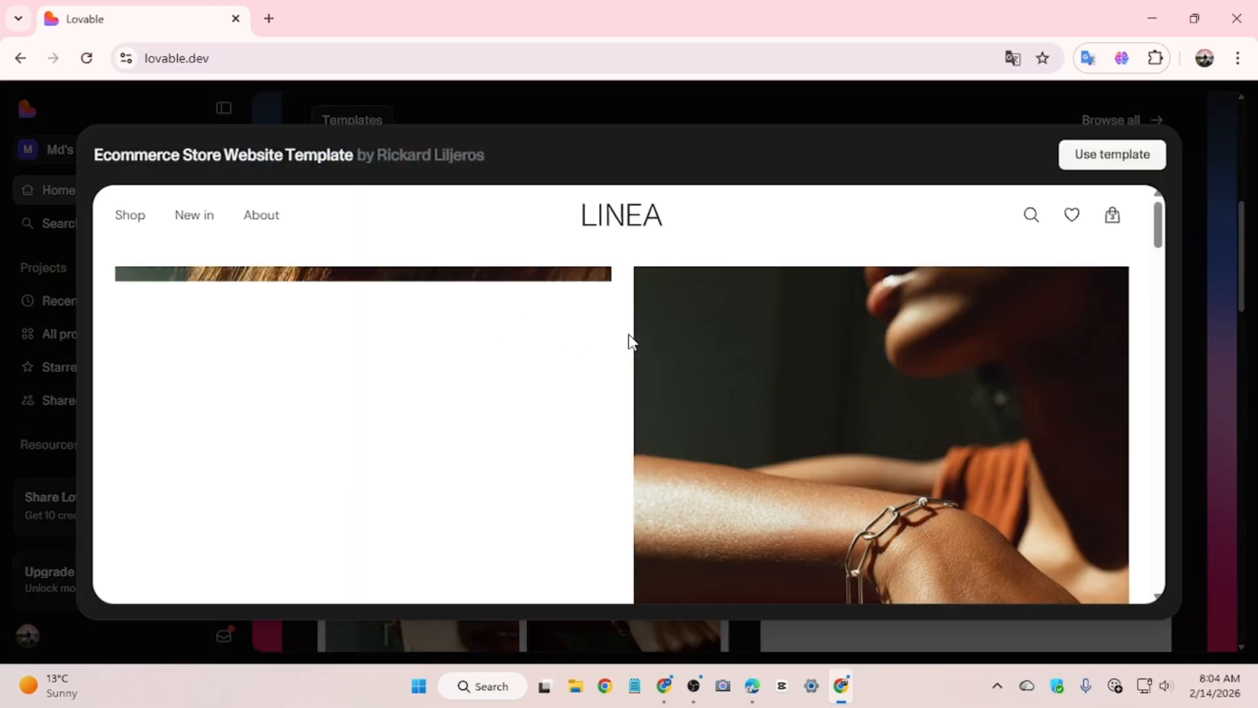
pyautogui.scroll(-3, 628, 335)
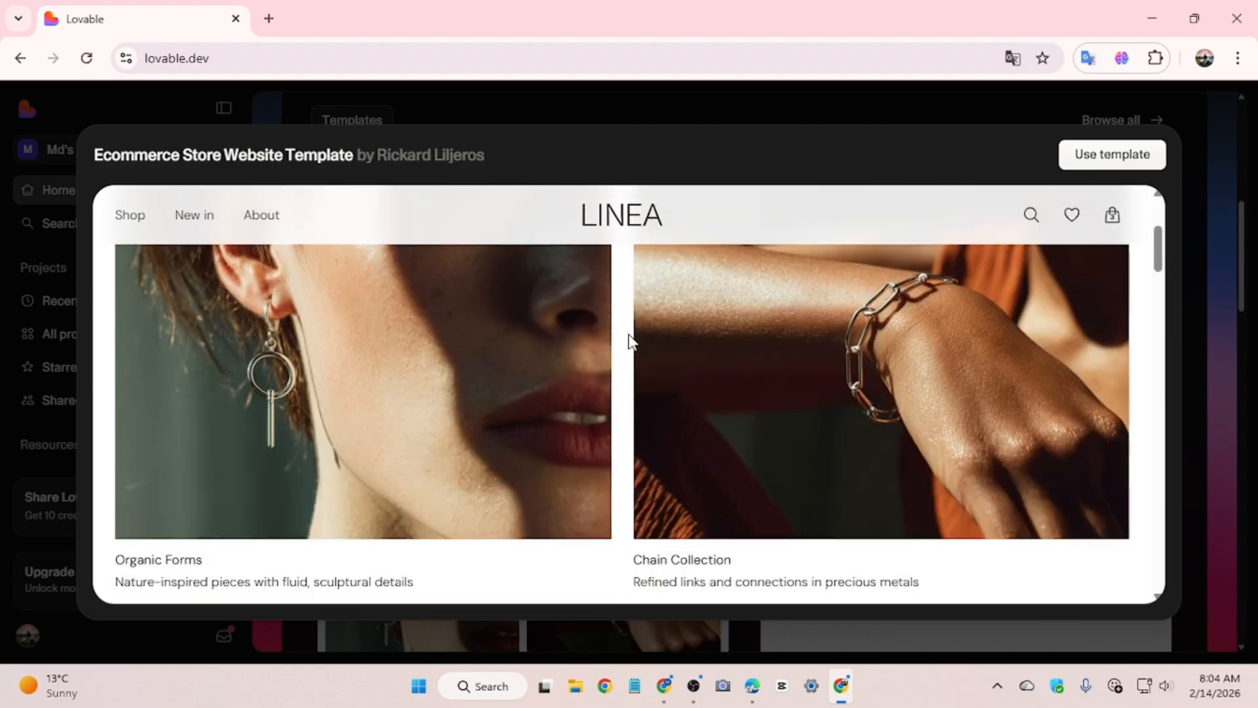
pyautogui.scroll(-6, 629, 341)
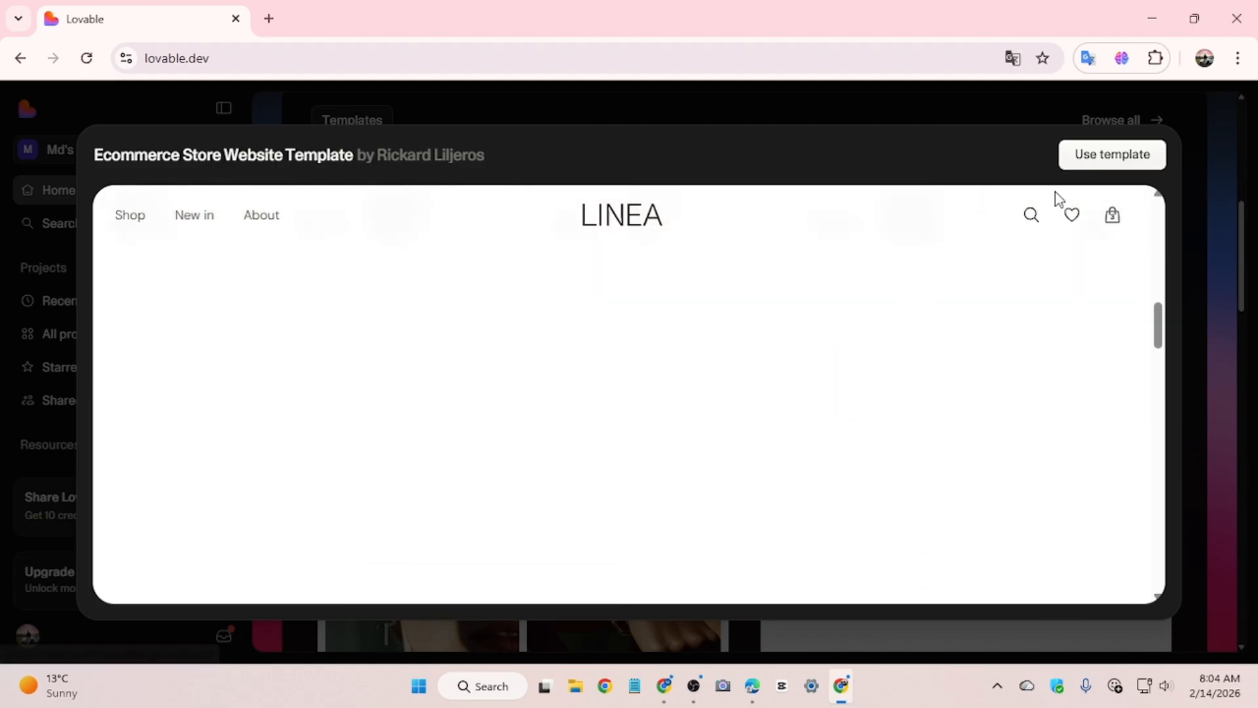
pyautogui.click(1105, 156)
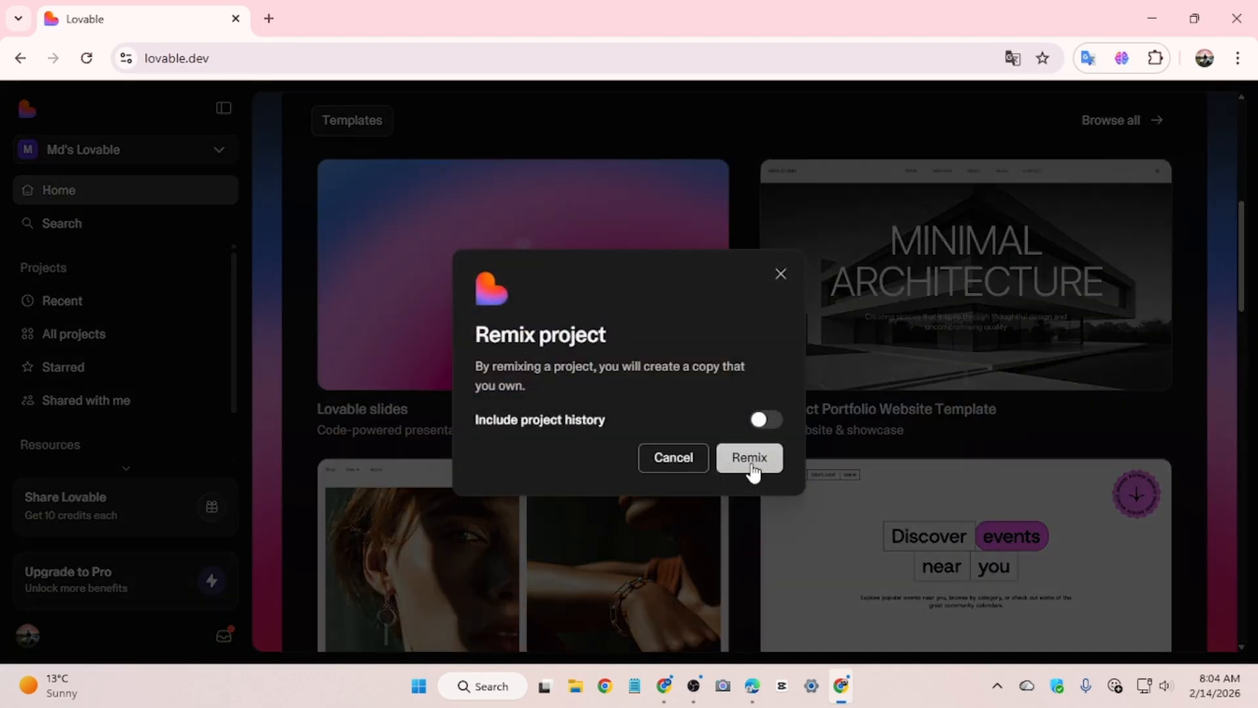
pyautogui.click(789, 281)
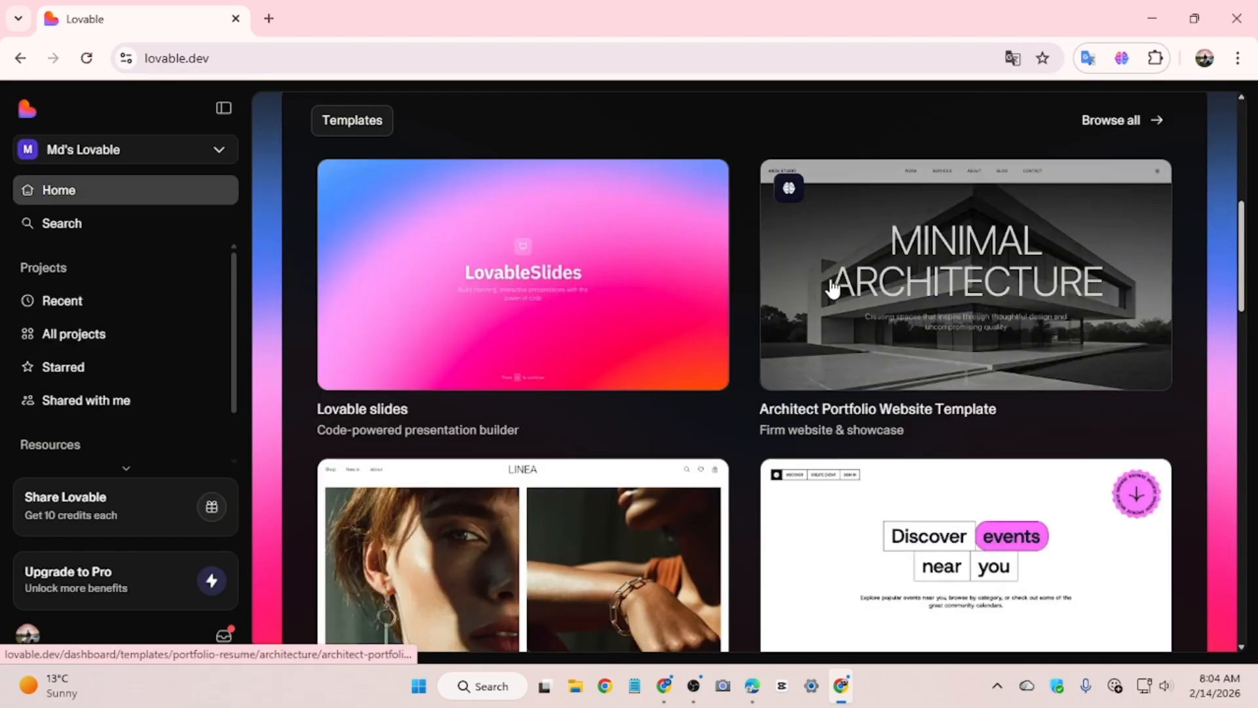
# - Return to the Lovable prompt, open the Sider assistant beside it and allow Sider to use the microphone this time
pyautogui.scroll(8, 562, 337)
pyautogui.click(518, 409)
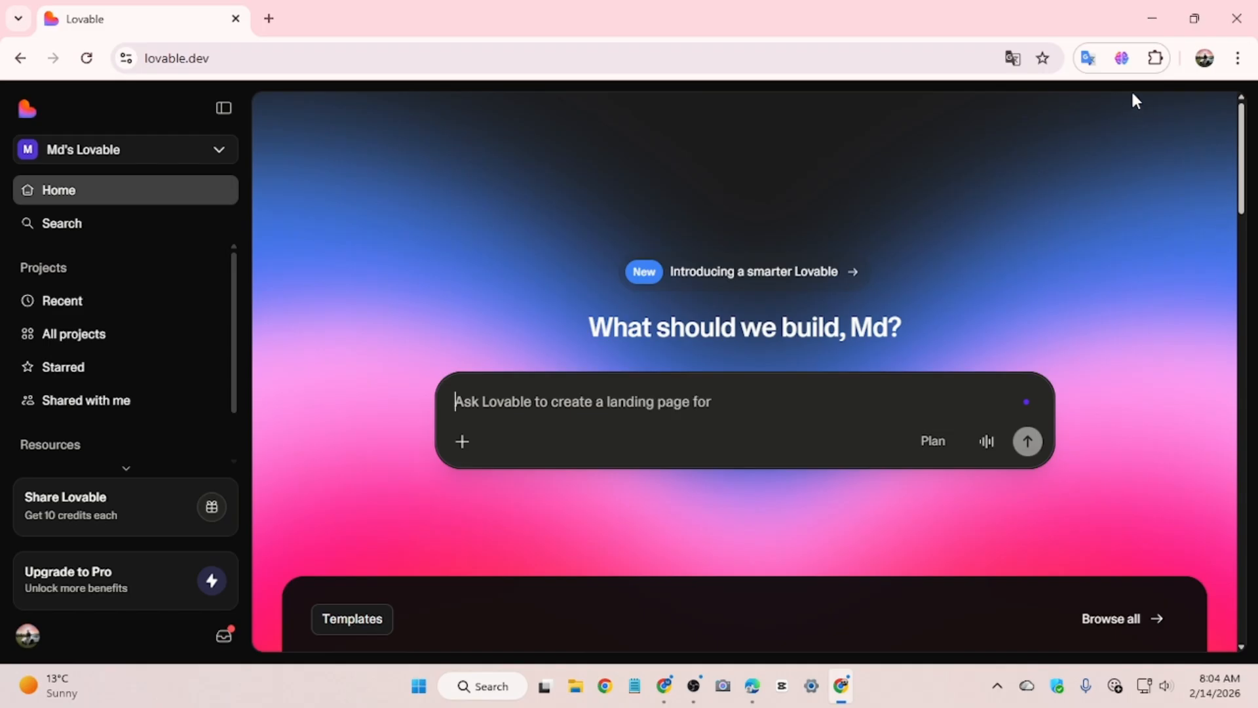
pyautogui.click(1122, 60)
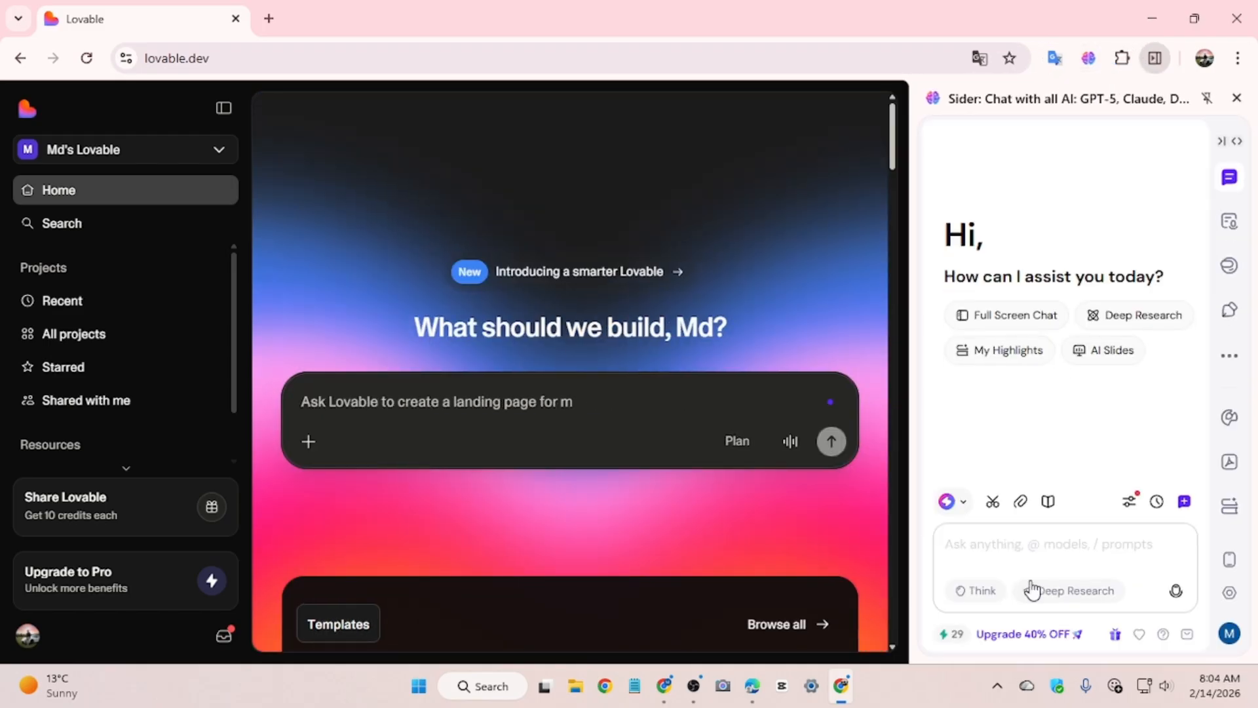
pyautogui.click(1178, 593)
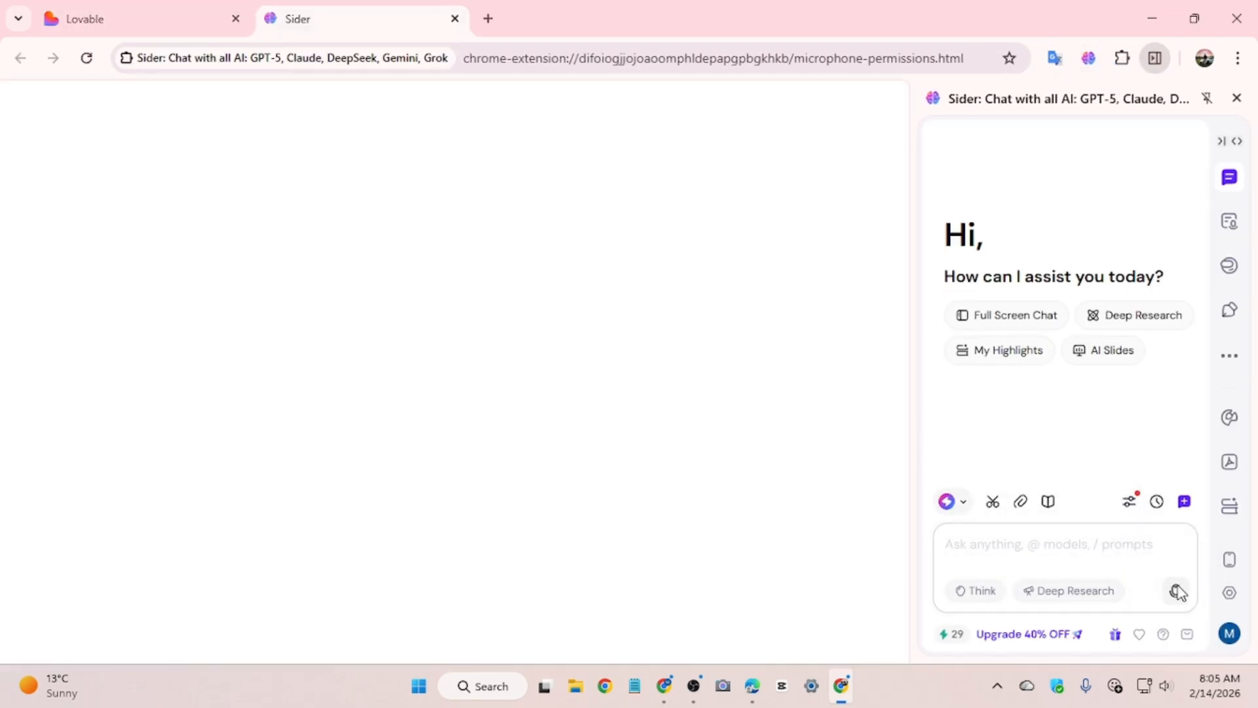
pyautogui.click(232, 399)
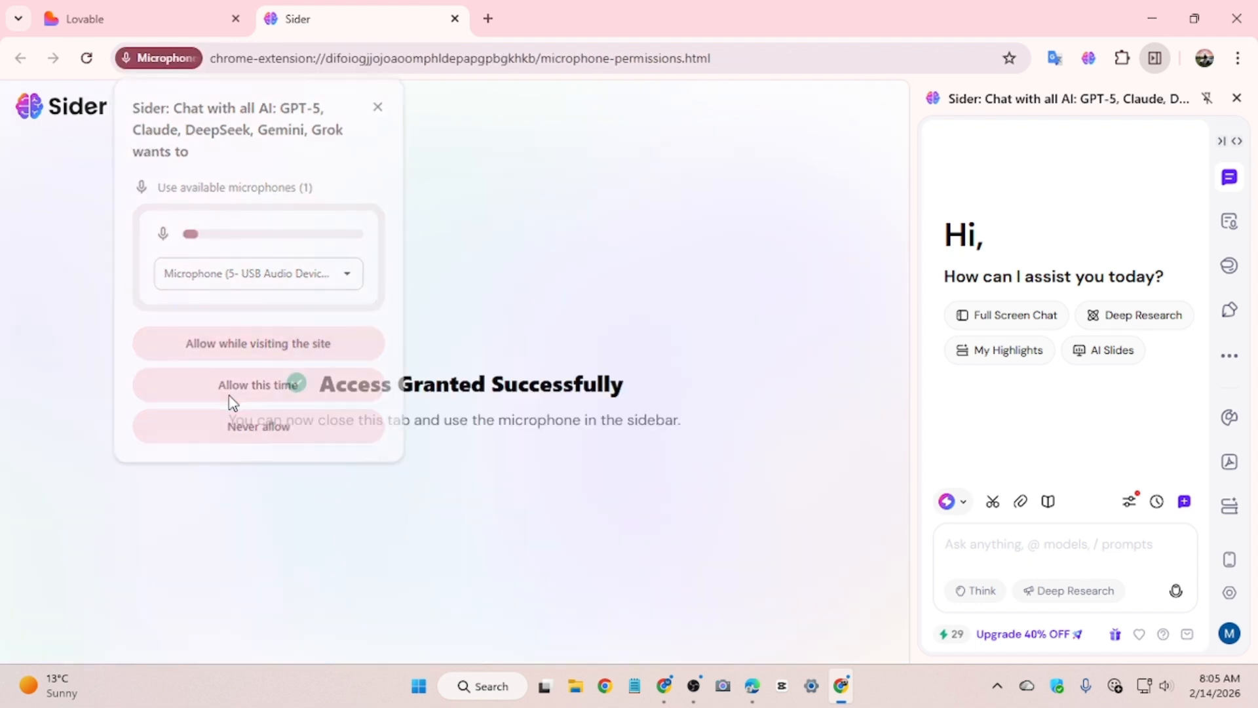
# - Try to dictate a prompt in the Sider chat, discard the recording and close the other Chrome profile's window
pyautogui.click(1176, 591)
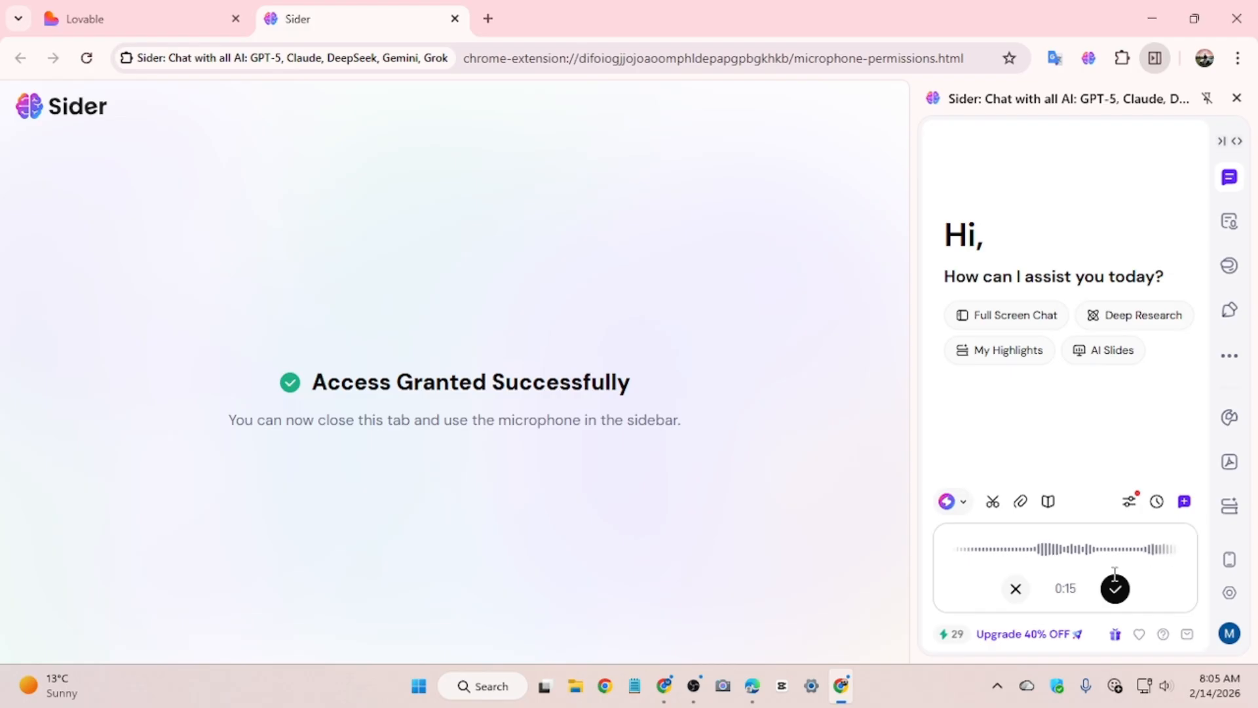
pyautogui.click(1023, 591)
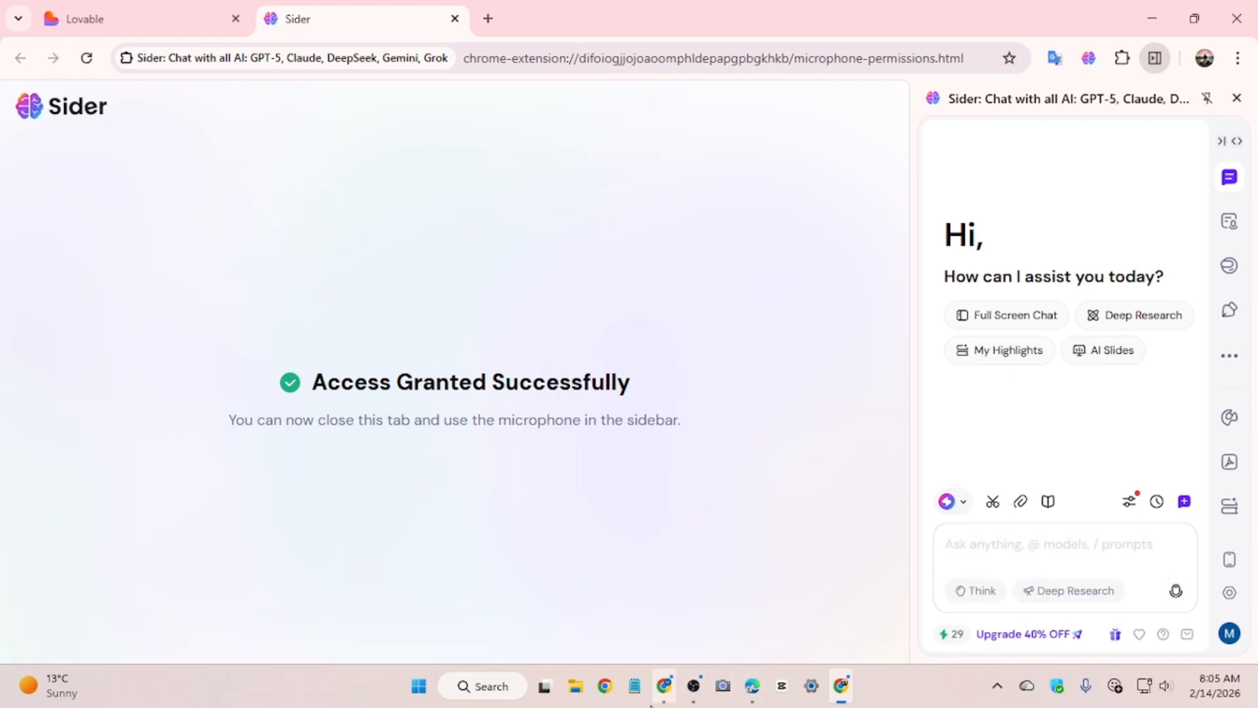
pyautogui.click(663, 698)
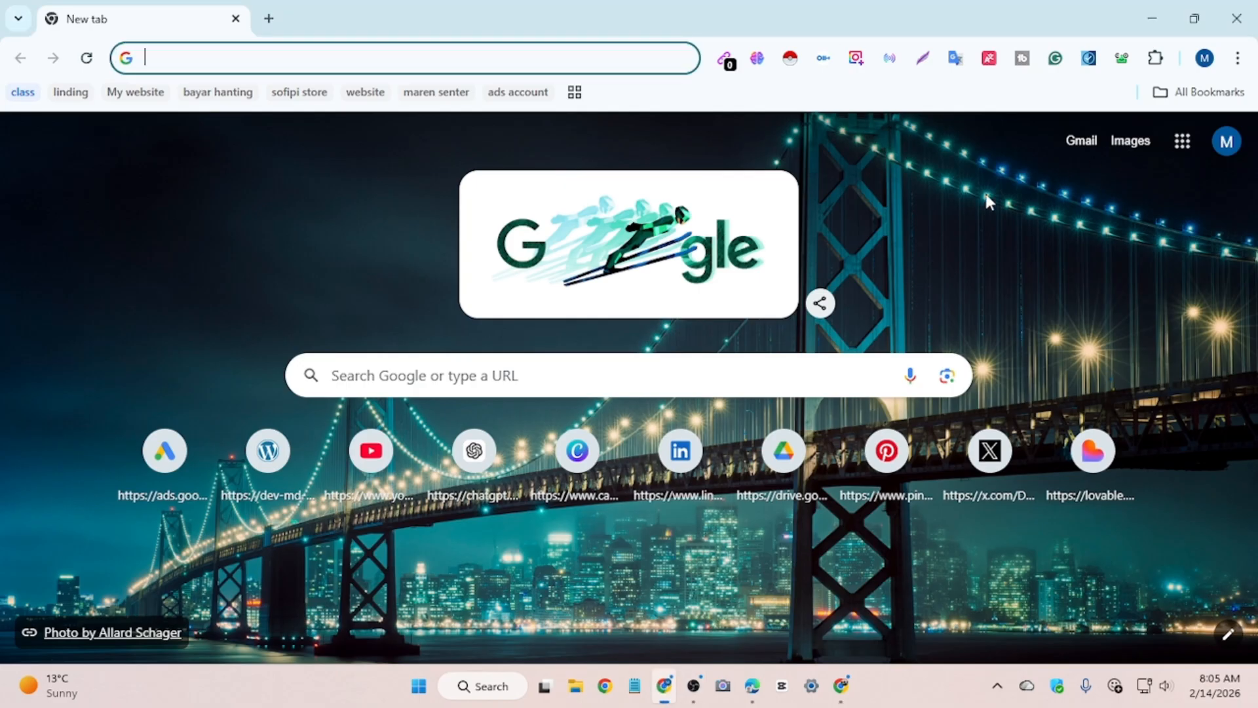
pyautogui.click(1236, 18)
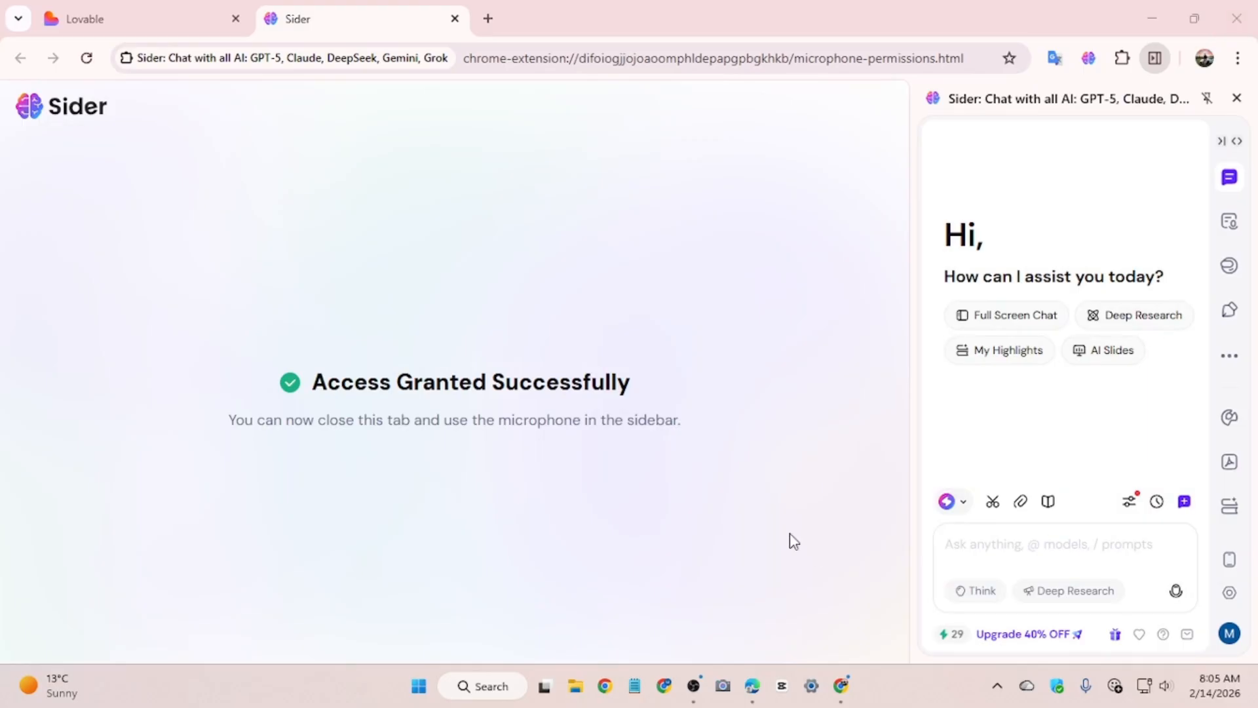
# - Switch to the Edge browser, open Facebook in a new tab and change the active profile to the NovaCart Page
pyautogui.click(753, 687)
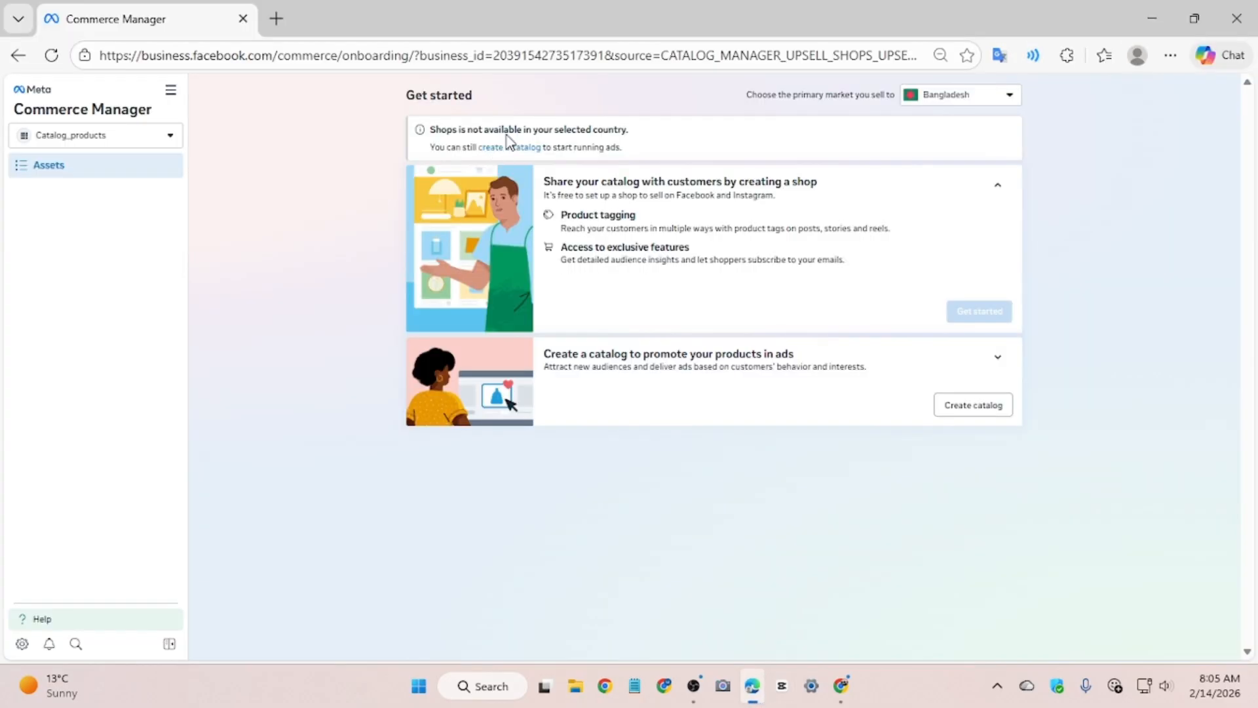
pyautogui.click(276, 19)
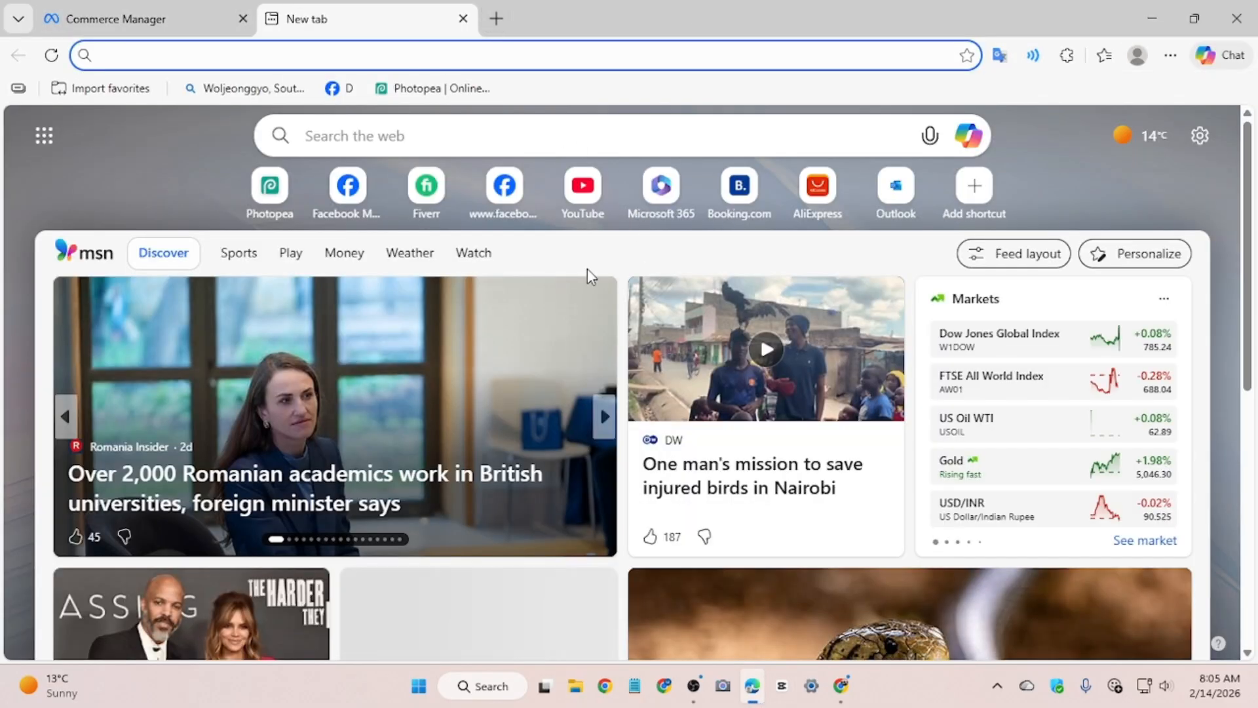
pyautogui.click(513, 201)
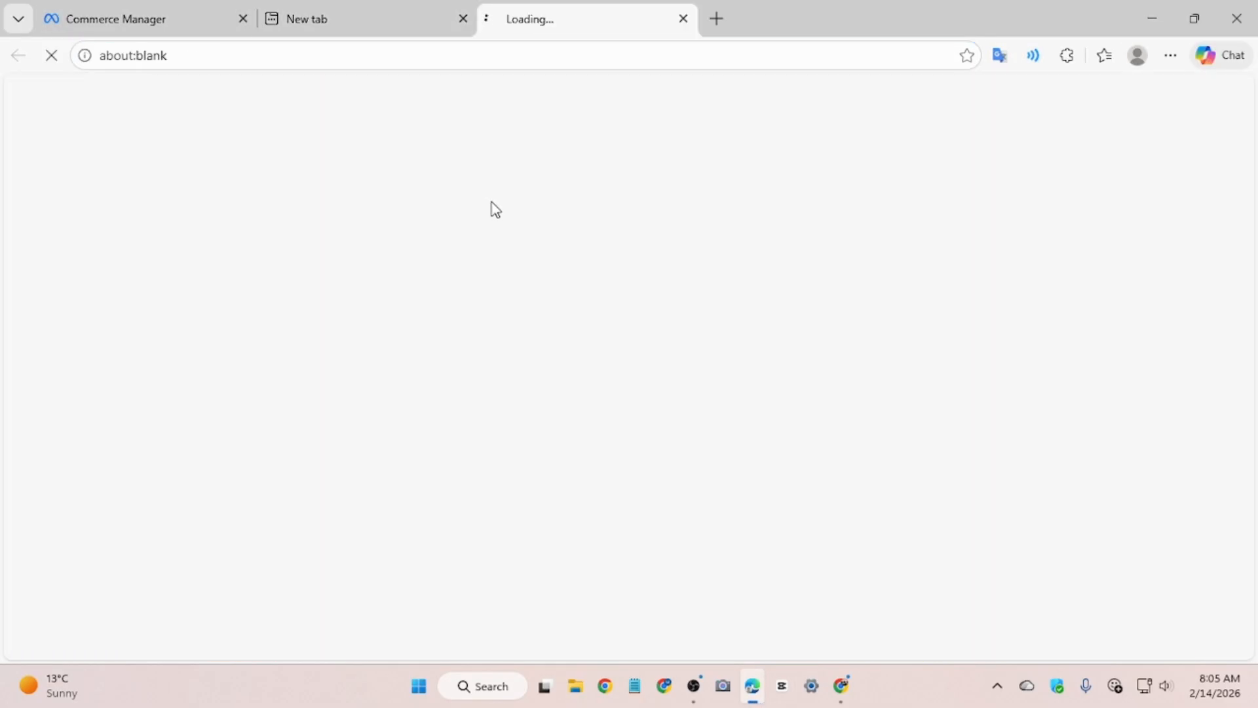
pyautogui.click(463, 19)
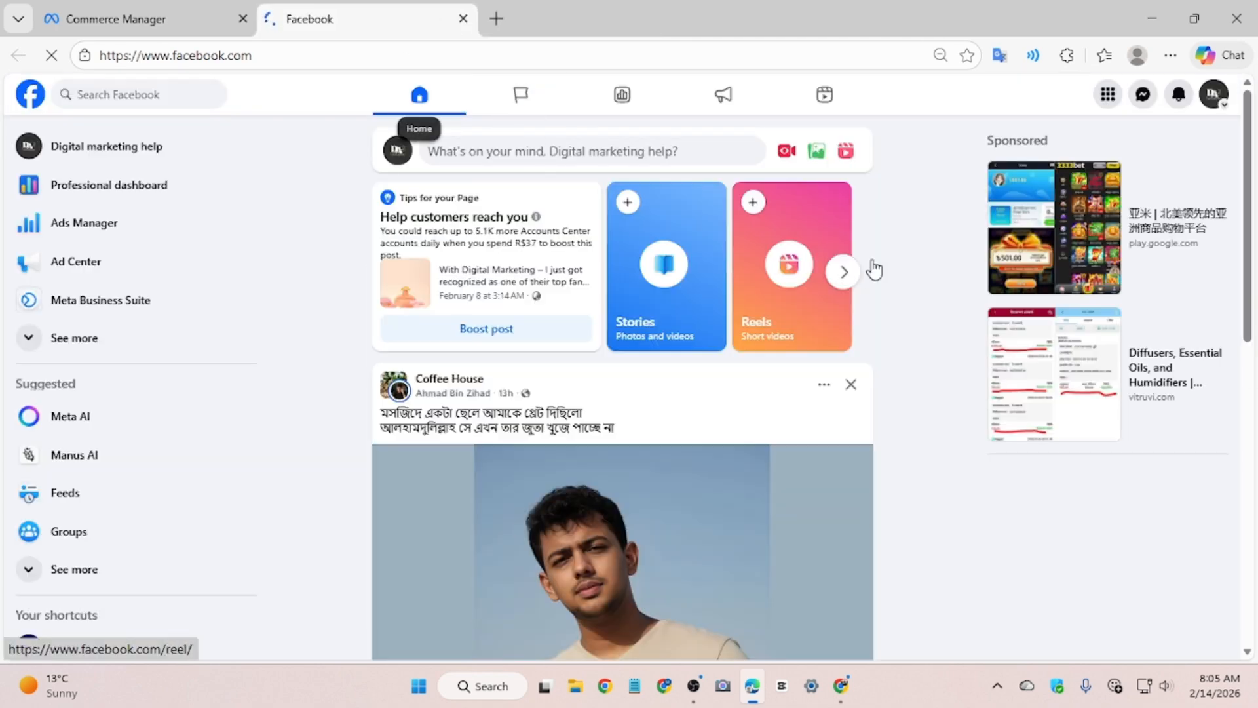
pyautogui.click(1213, 95)
pyautogui.click(1087, 281)
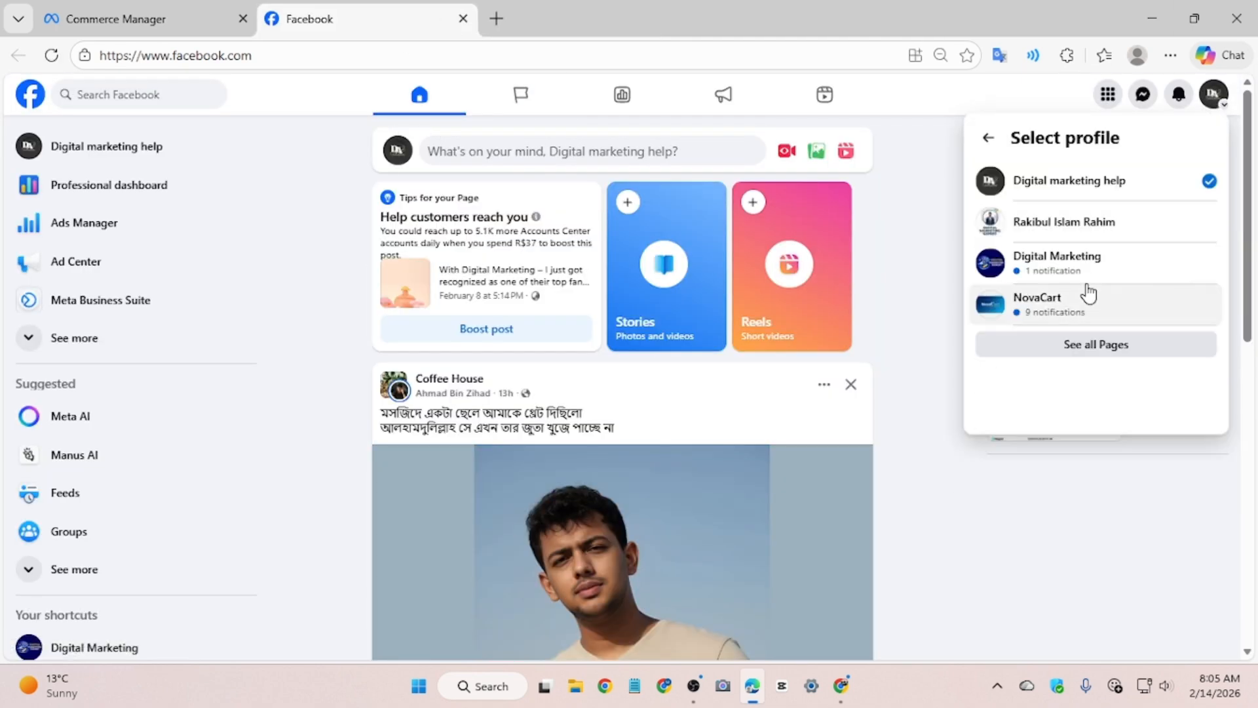
pyautogui.click(1083, 297)
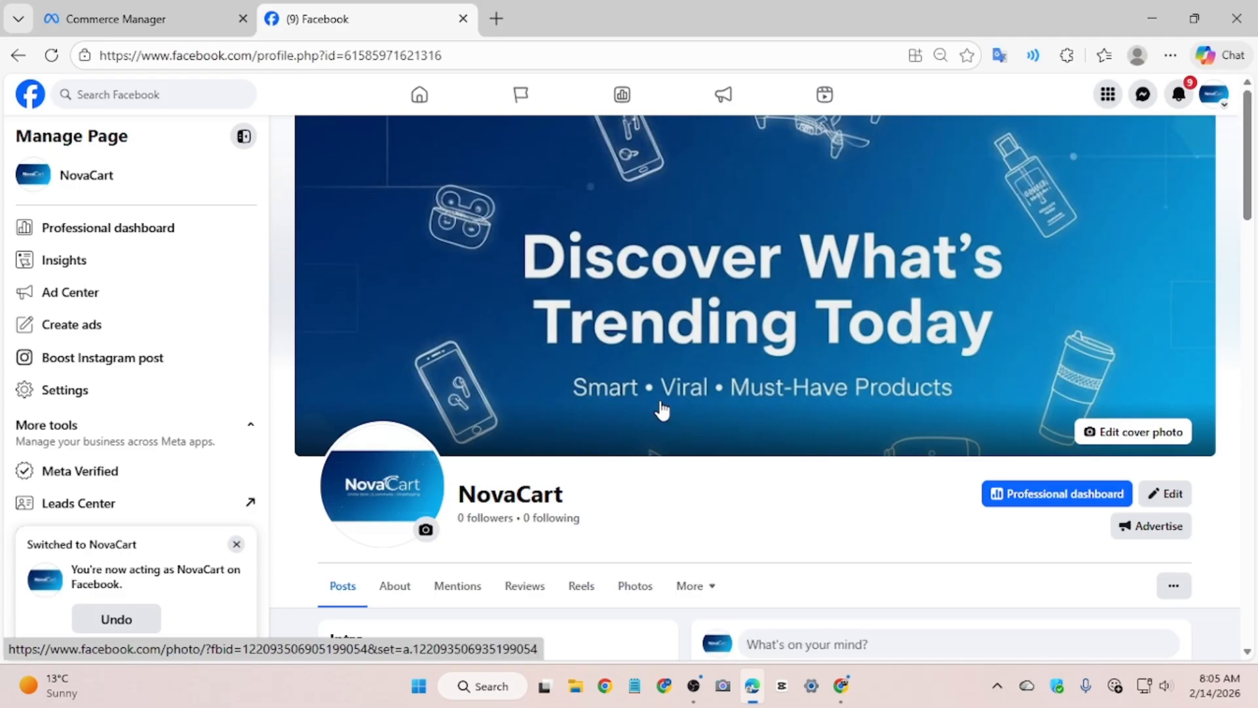
# - Return to Chrome, dictate the Bengali website prompt in the Sider chat and retry its transcription
pyautogui.click(840, 700)
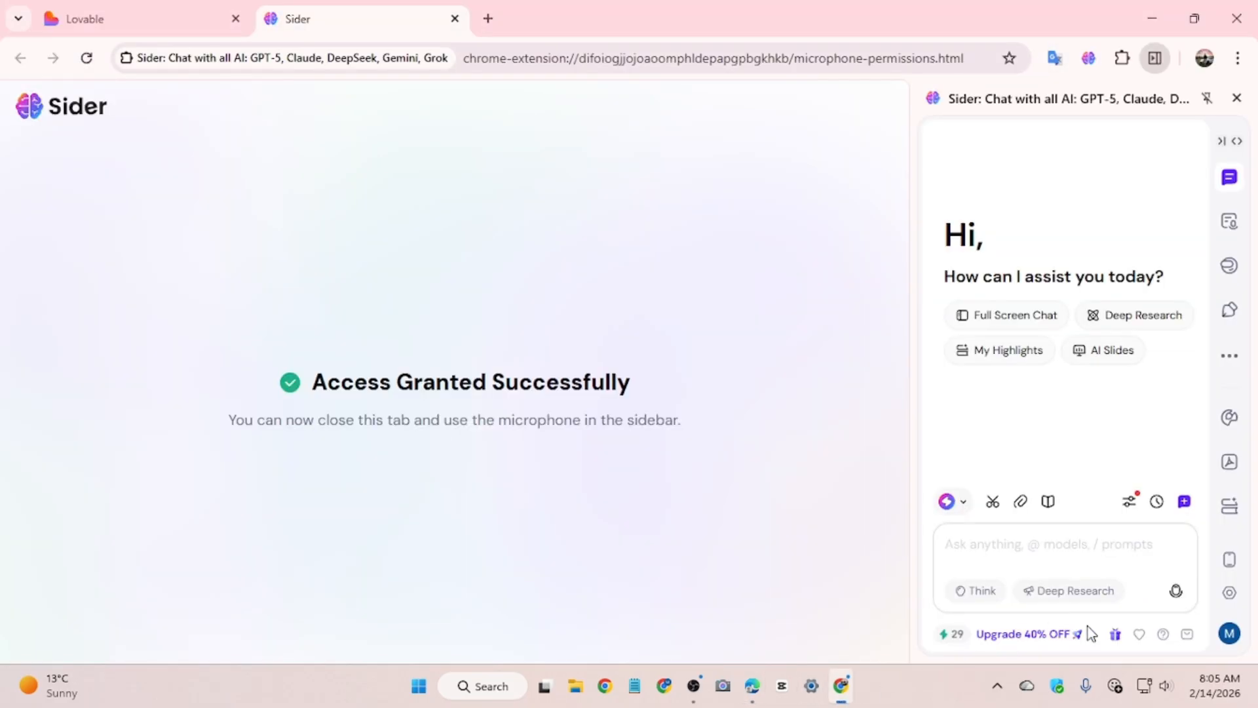
pyautogui.click(1174, 591)
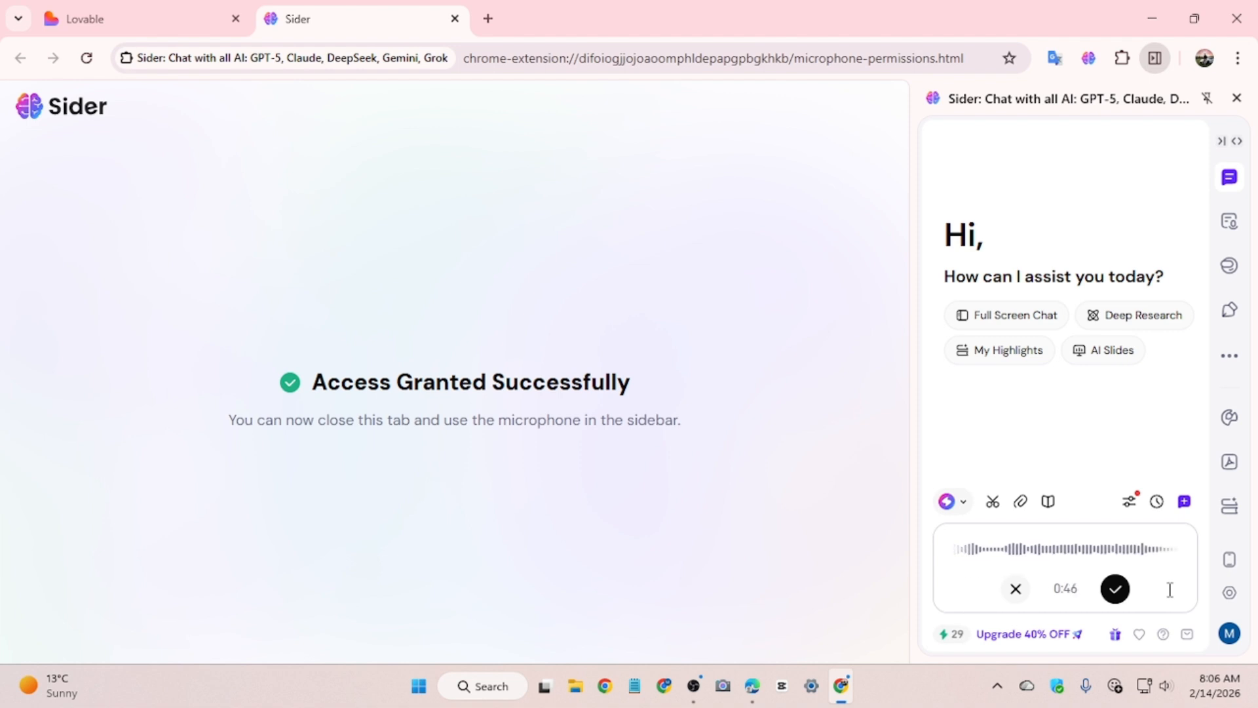
pyautogui.click(1115, 591)
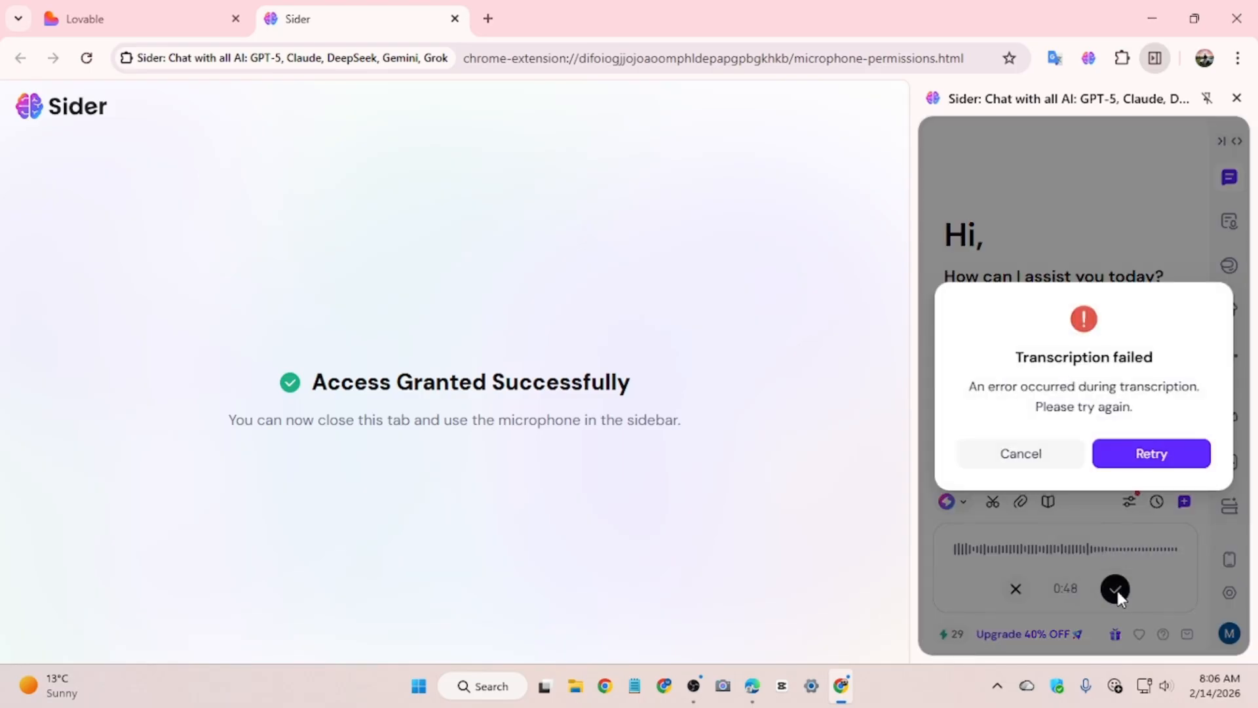
pyautogui.click(1149, 451)
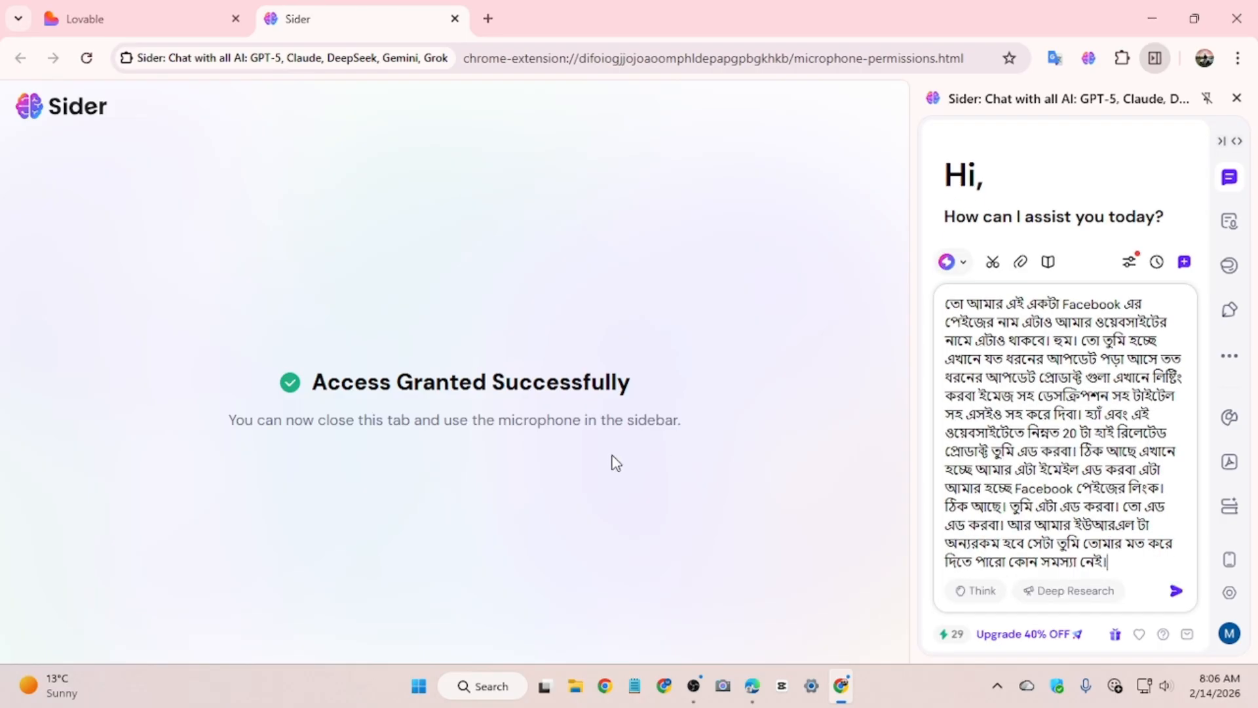
# - Copy the NovaCart name from the Facebook Page in Edge and insert it as both Page name and website name in the Sider prompt
pyautogui.click(752, 686)
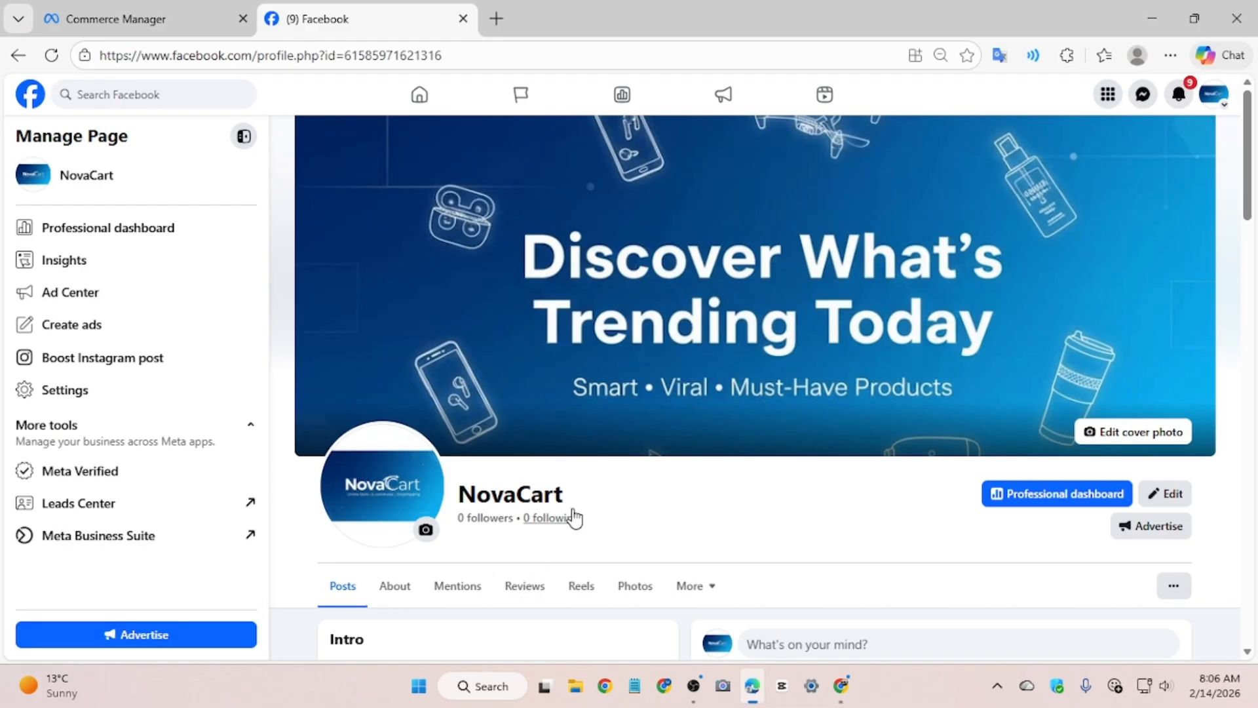
pyautogui.moveTo(569, 495); pyautogui.dragTo(458, 495)
pyautogui.rightClick(490, 496)
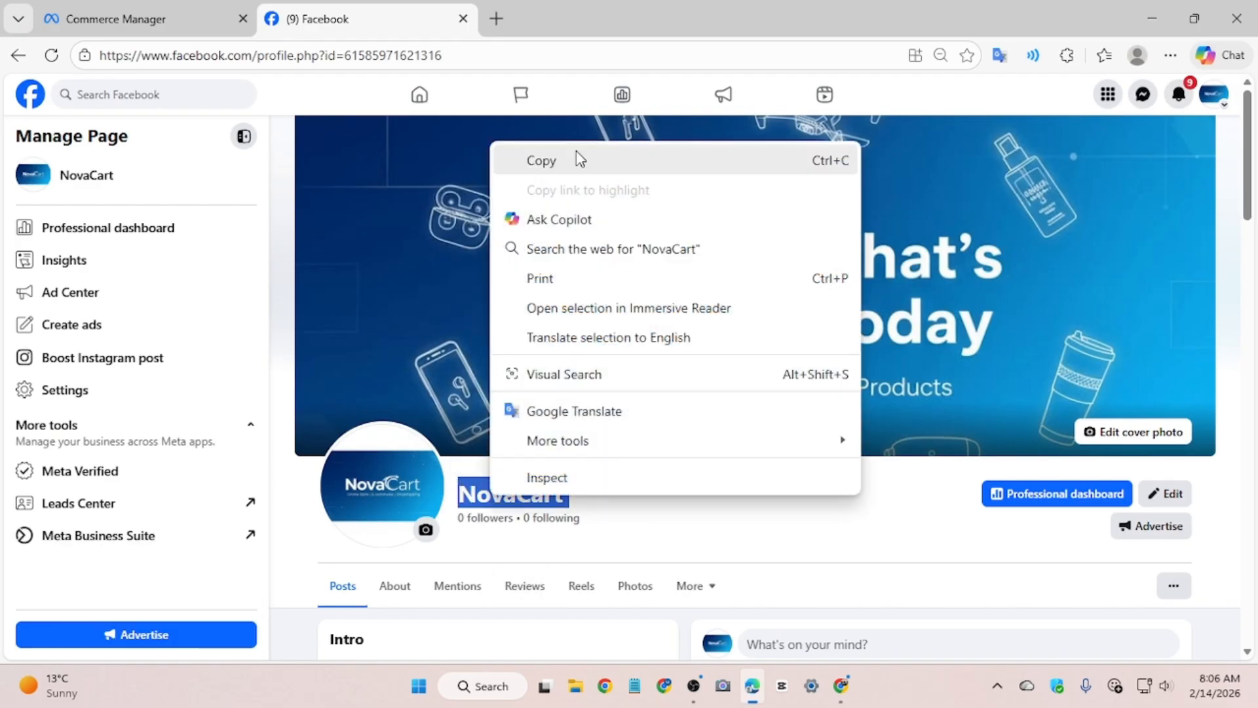
pyautogui.click(550, 160)
pyautogui.click(841, 686)
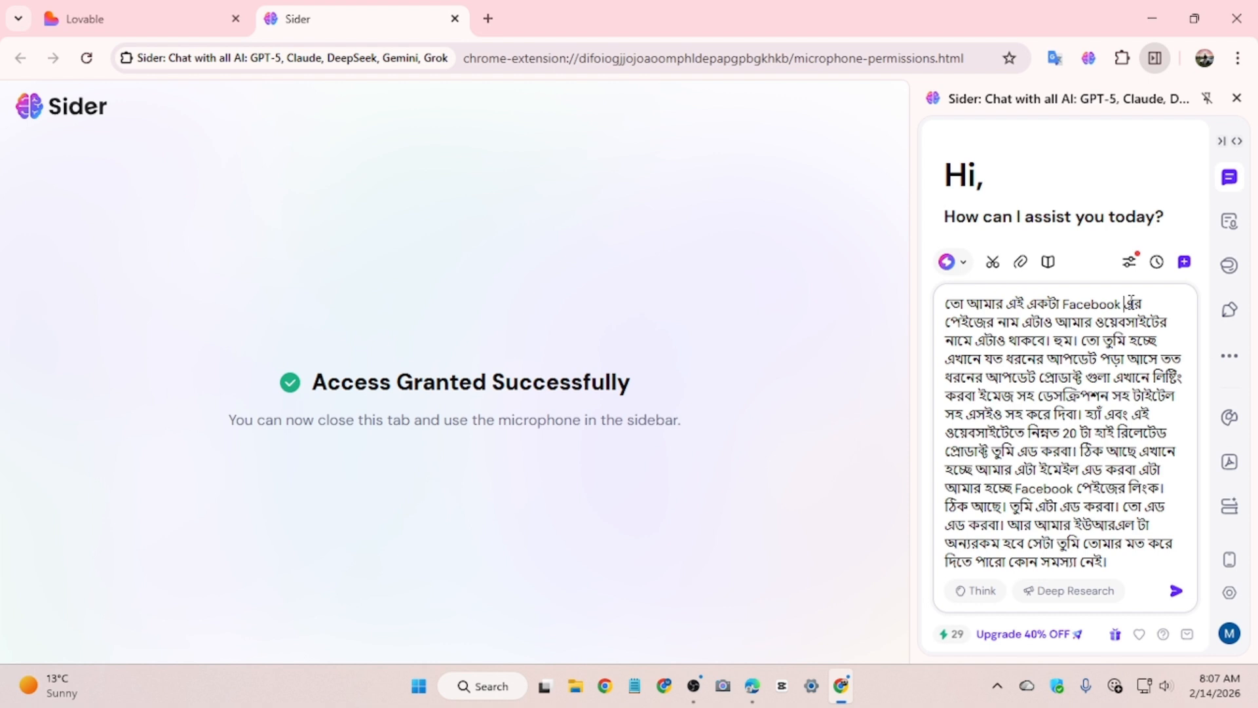
pyautogui.hotkey('ctrl', 'v')
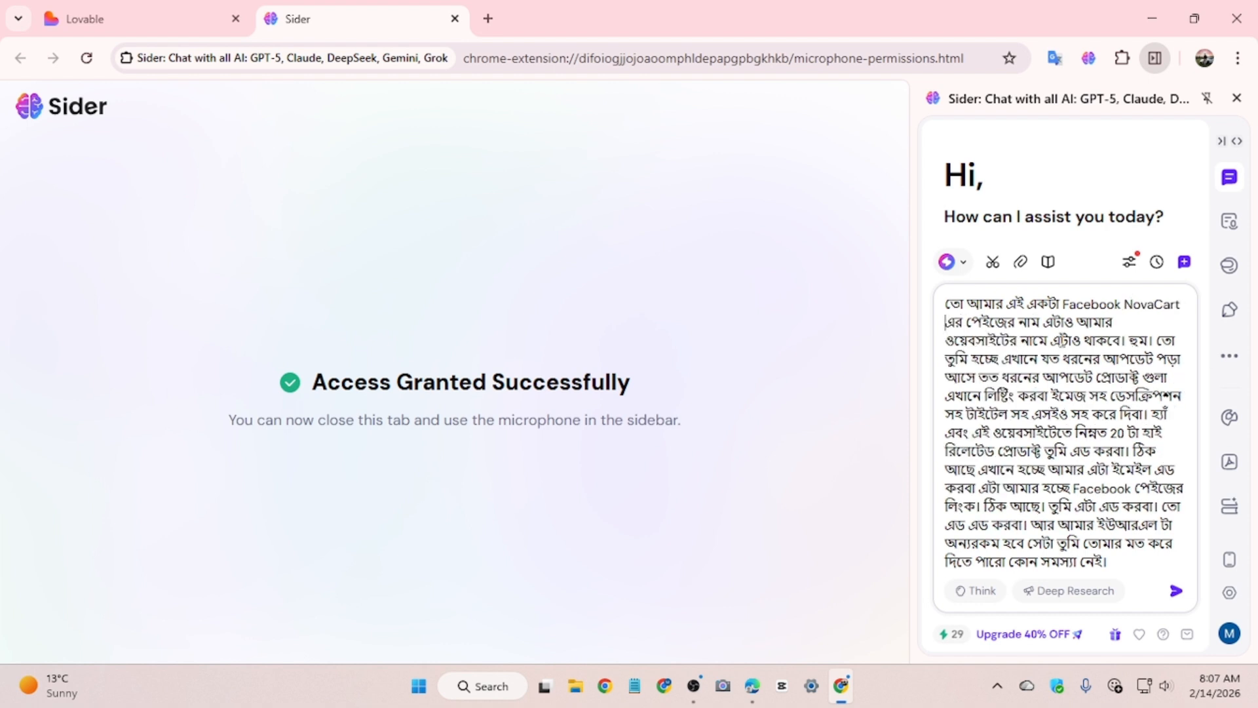
pyautogui.hotkey('ctrl', 'v')
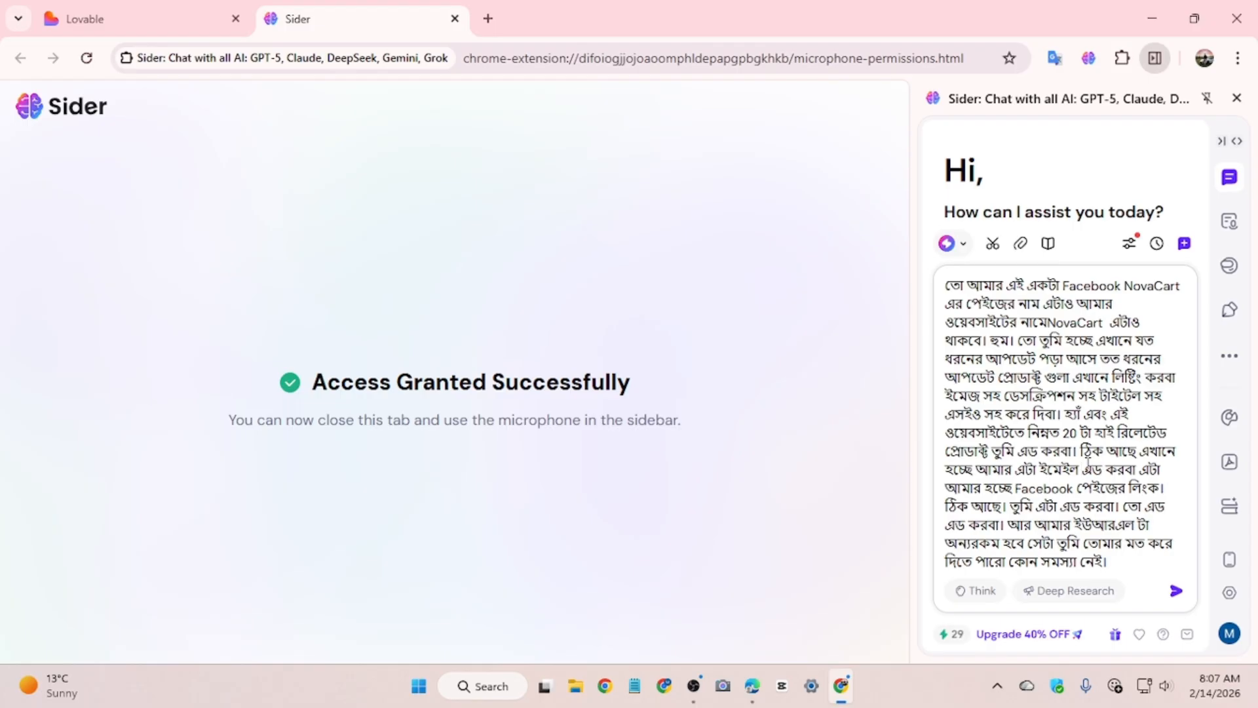
# - Copy the signed-in Google account's e-mail address from a new Chrome tab and insert it after the word for email in the Sider prompt
pyautogui.hotkey('ctrl', '`')
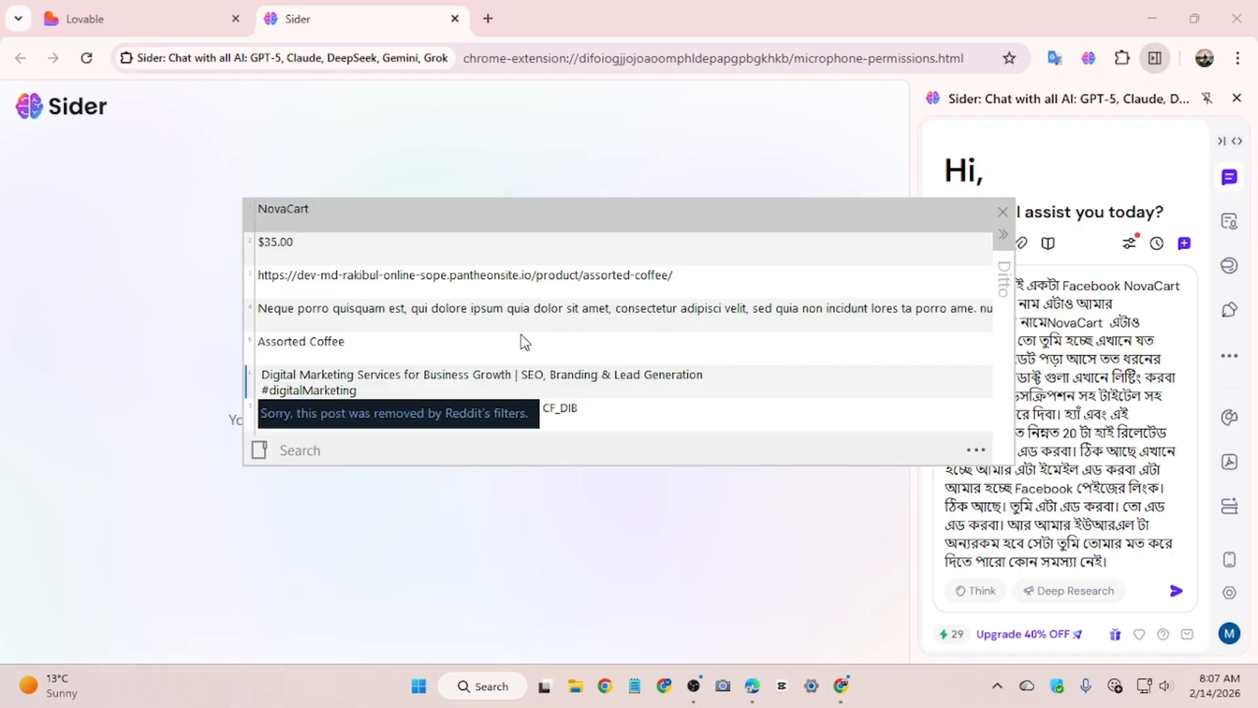
pyautogui.click(1209, 58)
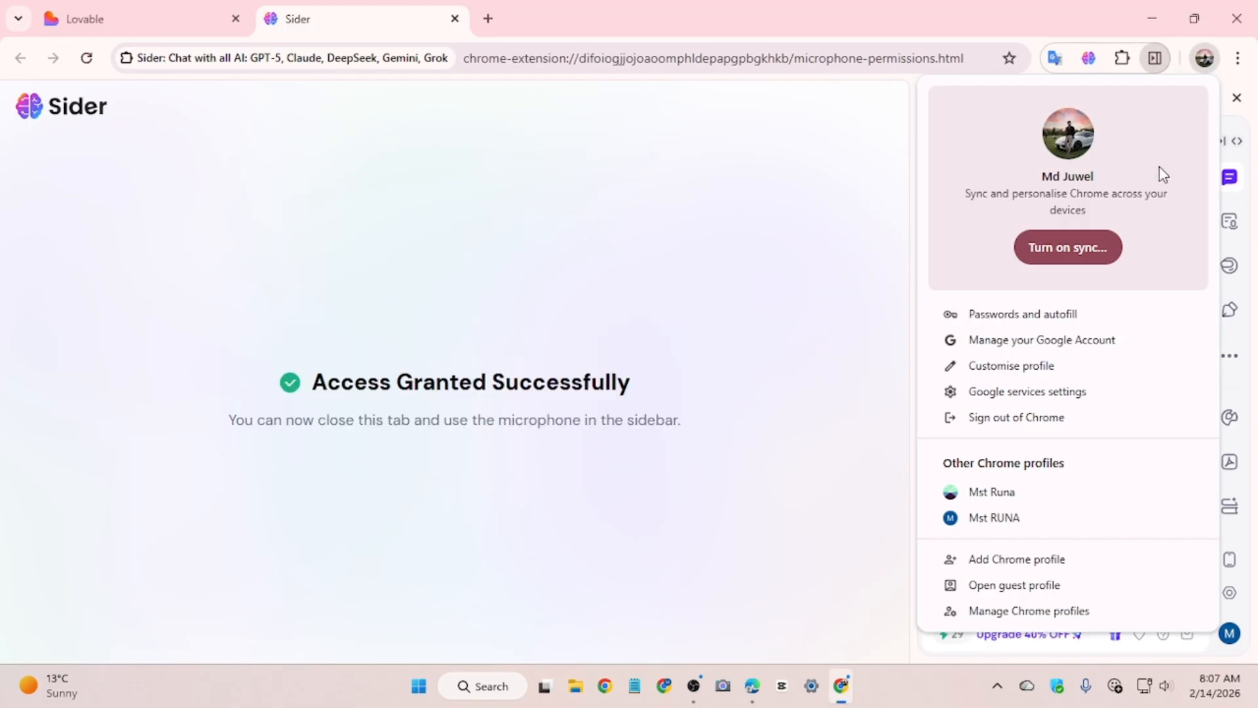
pyautogui.click(494, 19)
pyautogui.click(490, 19)
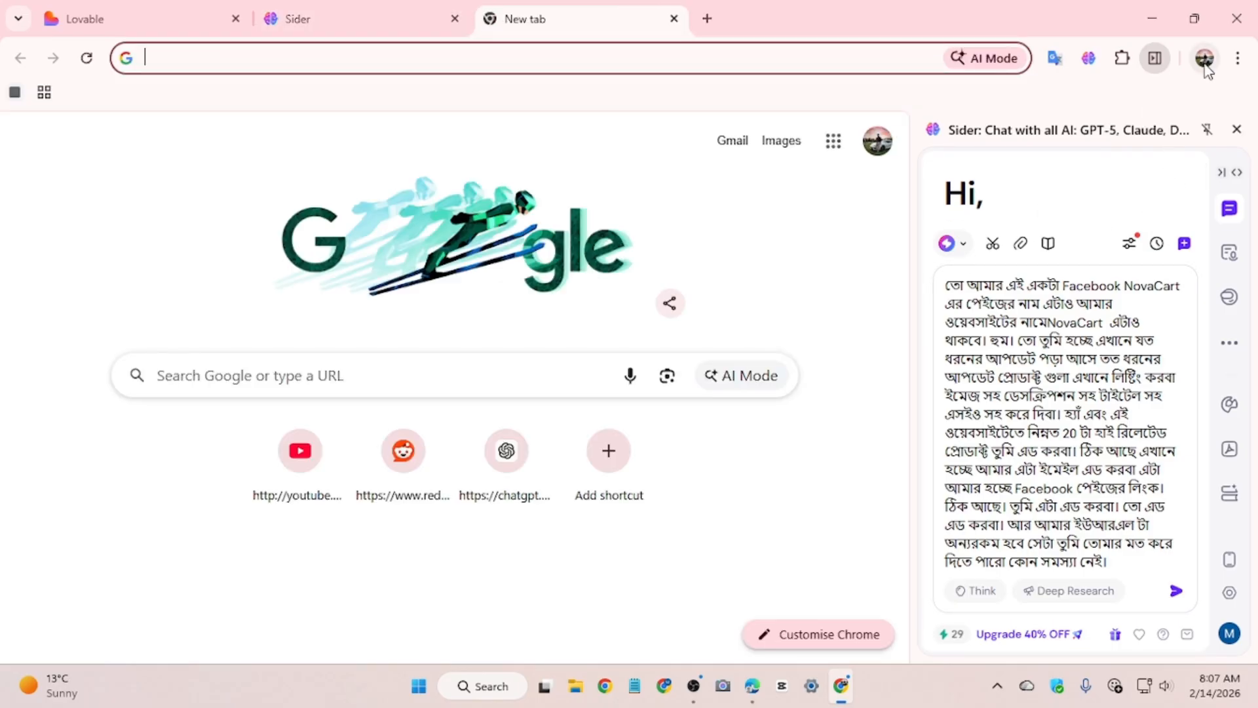
pyautogui.click(876, 156)
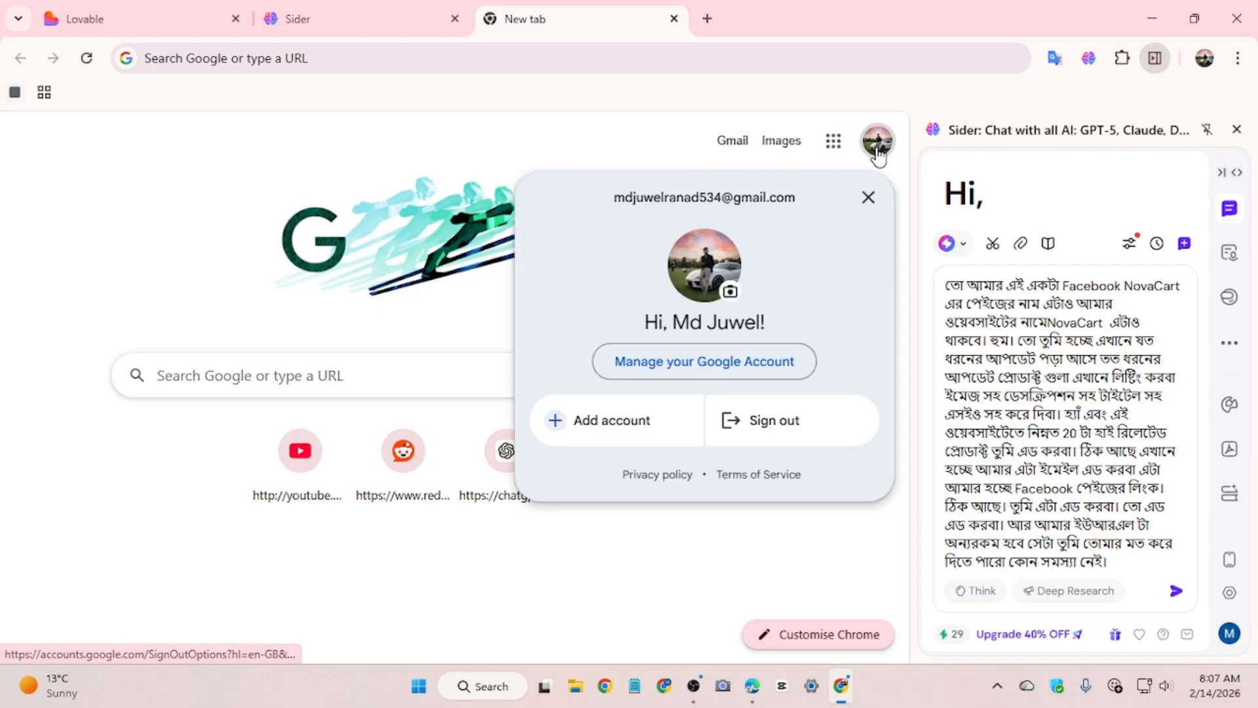
pyautogui.moveTo(797, 197); pyautogui.dragTo(582, 197)
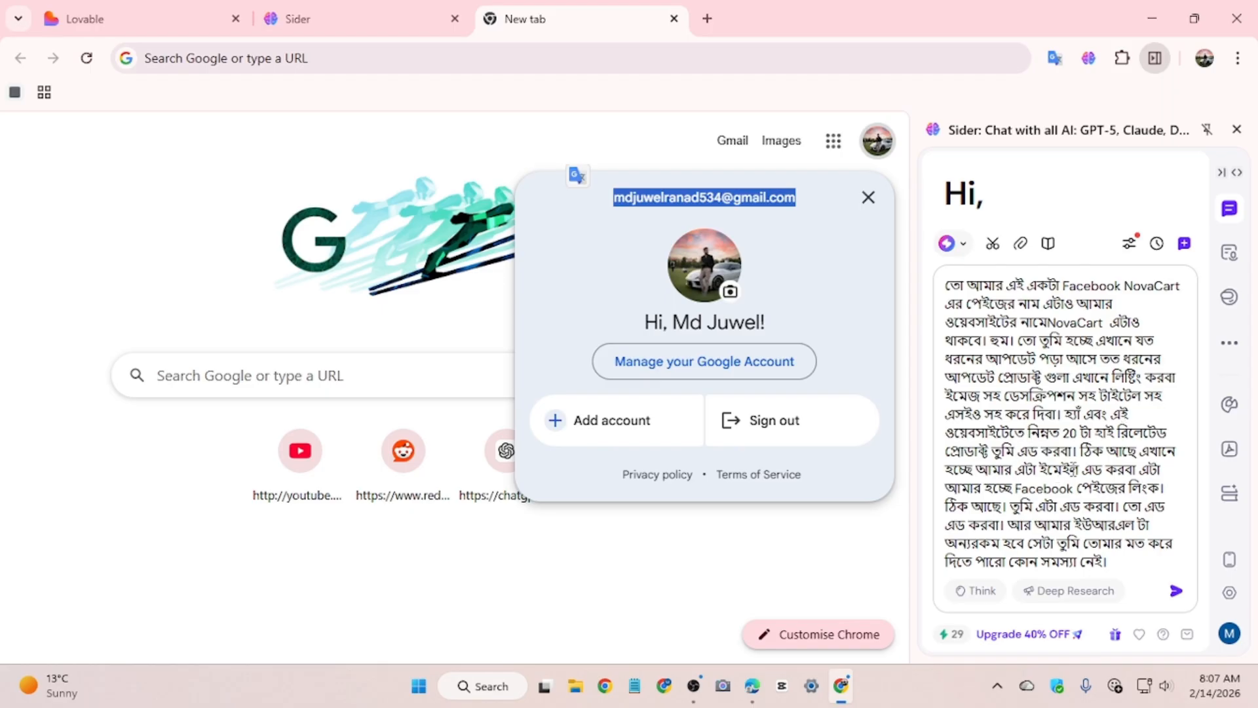
pyautogui.click(1091, 470)
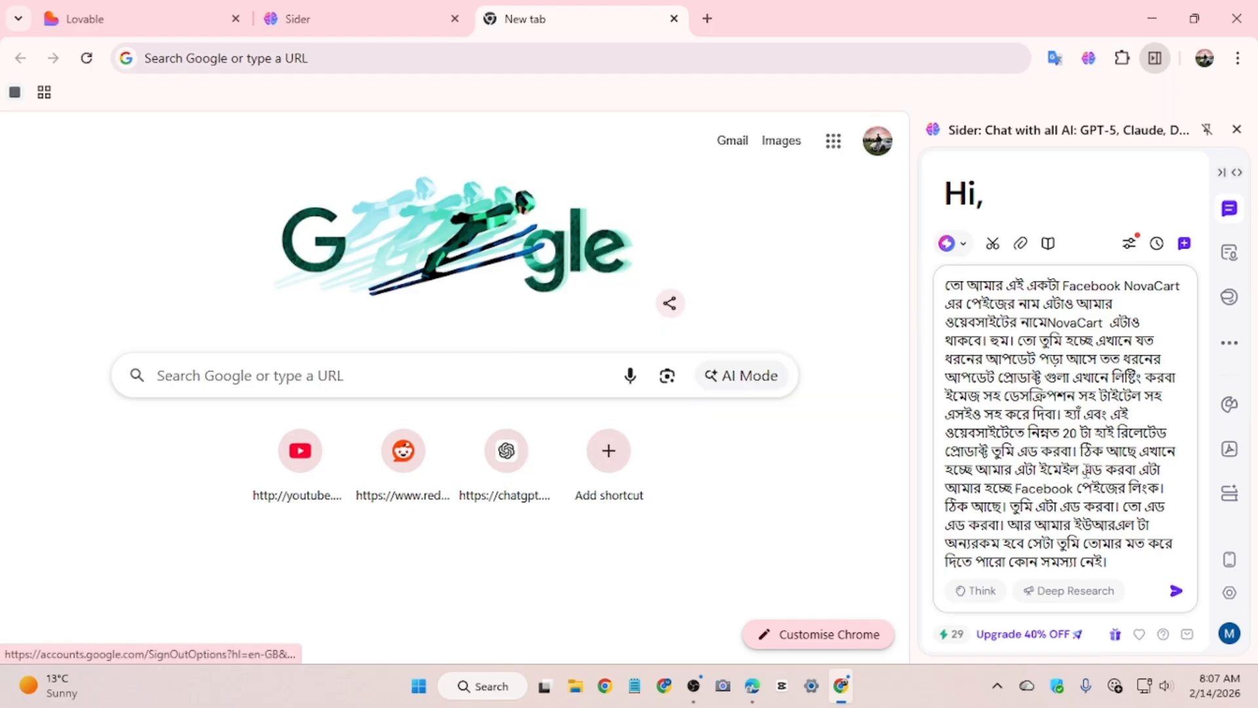
pyautogui.hotkey('ctrl', 'v')
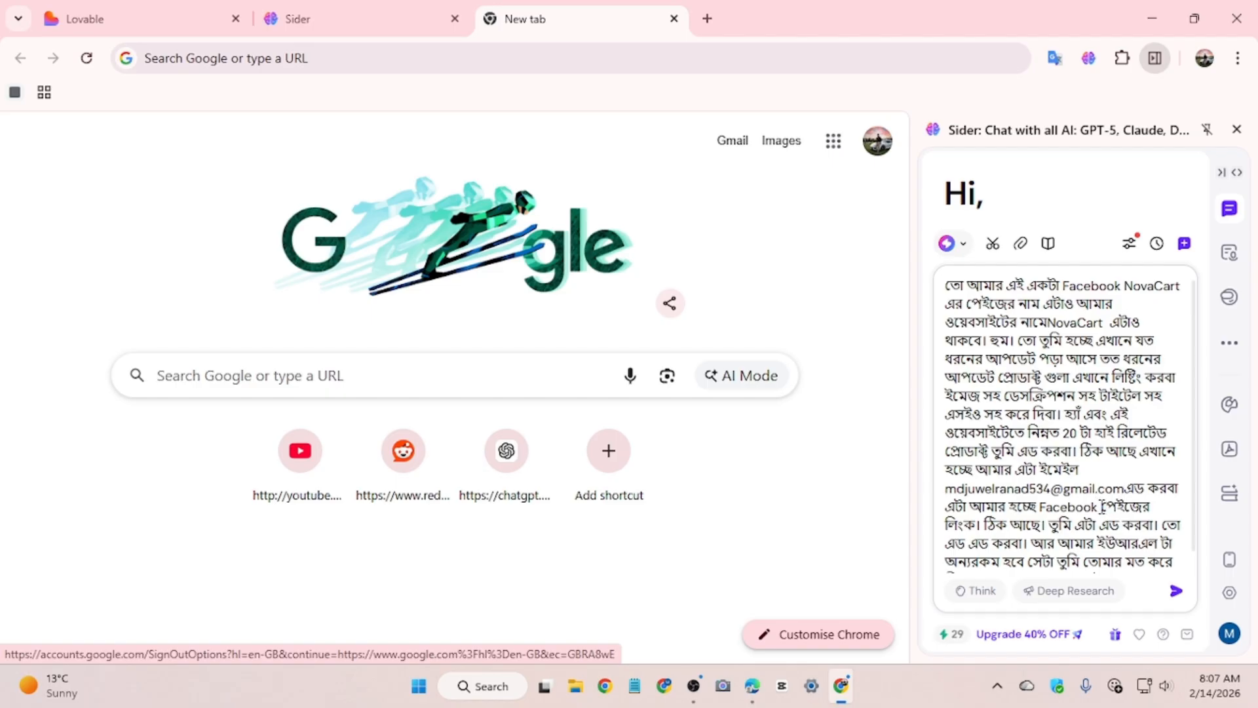
# - Copy the NovaCart Page's web address from Edge and insert it after the second "Facebook" in the Sider prompt in Chrome
pyautogui.click(1105, 507)
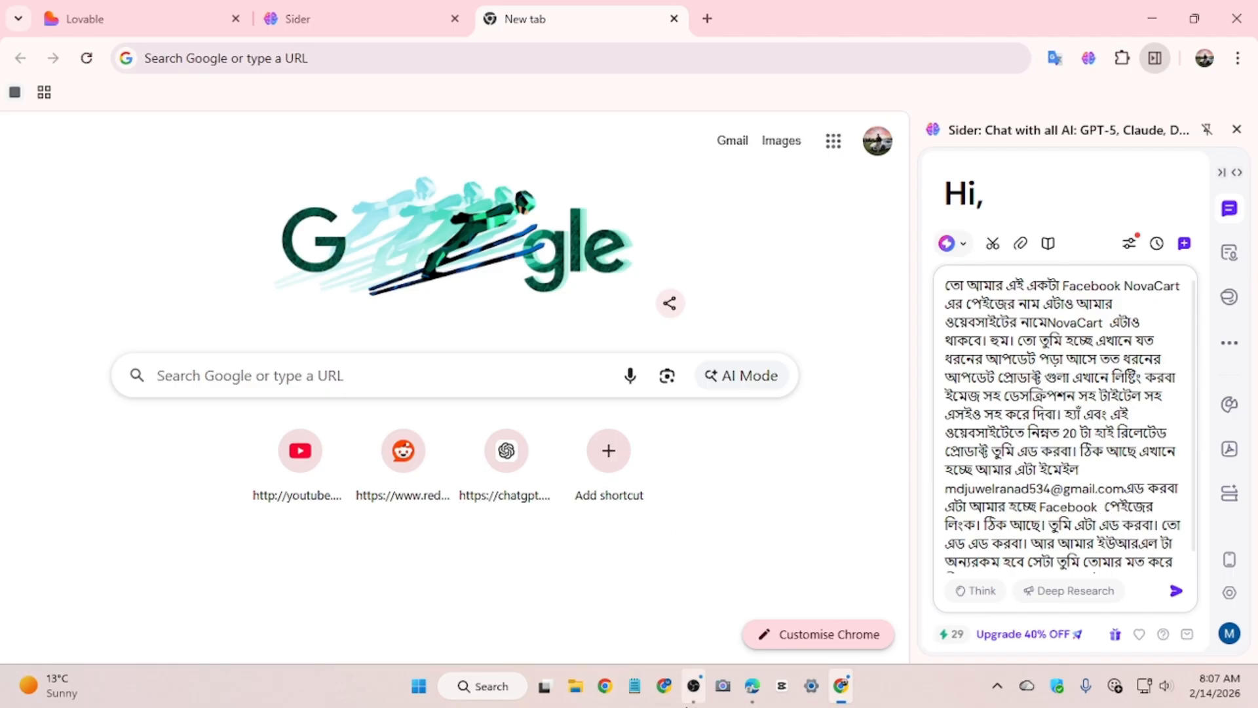
pyautogui.click(751, 693)
pyautogui.click(315, 56)
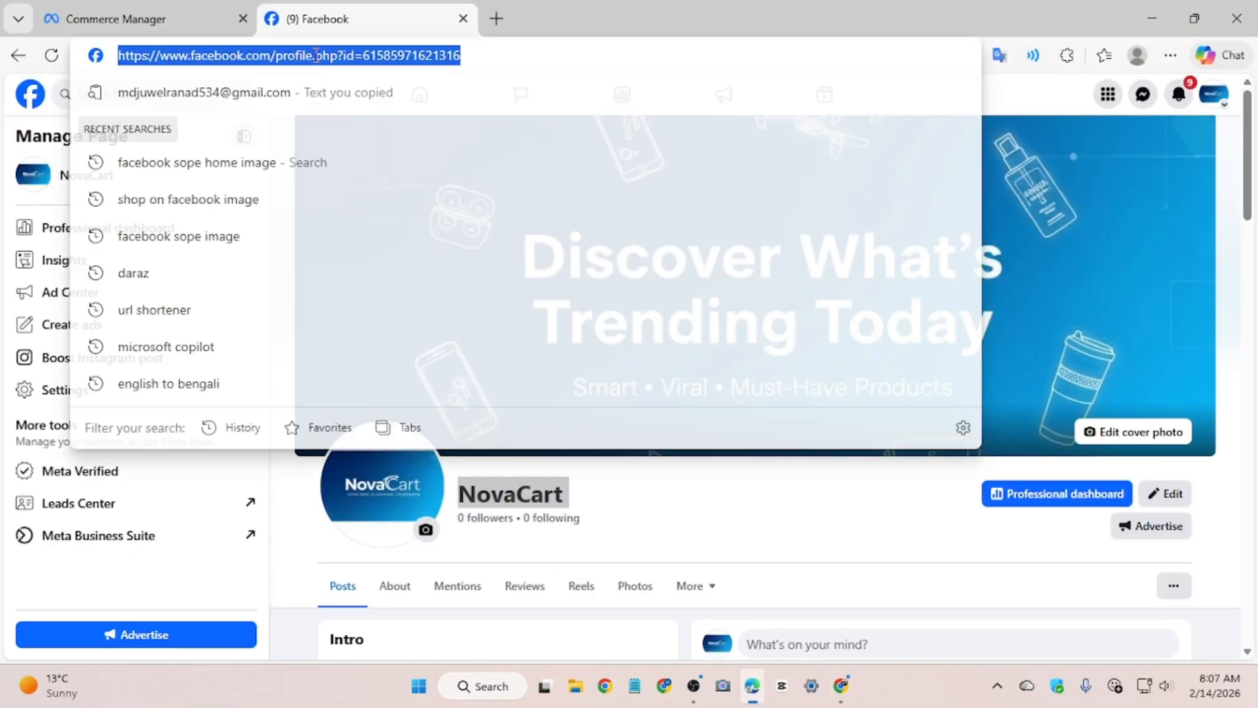
pyautogui.click(721, 11)
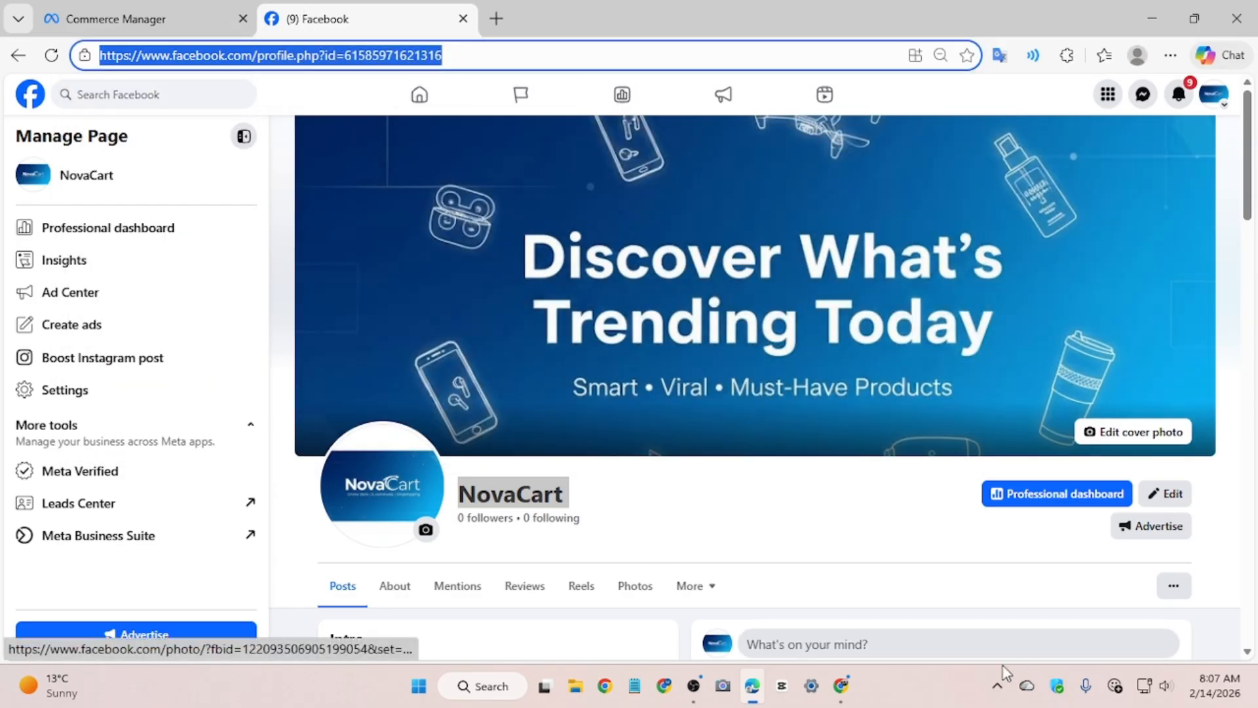
pyautogui.click(841, 686)
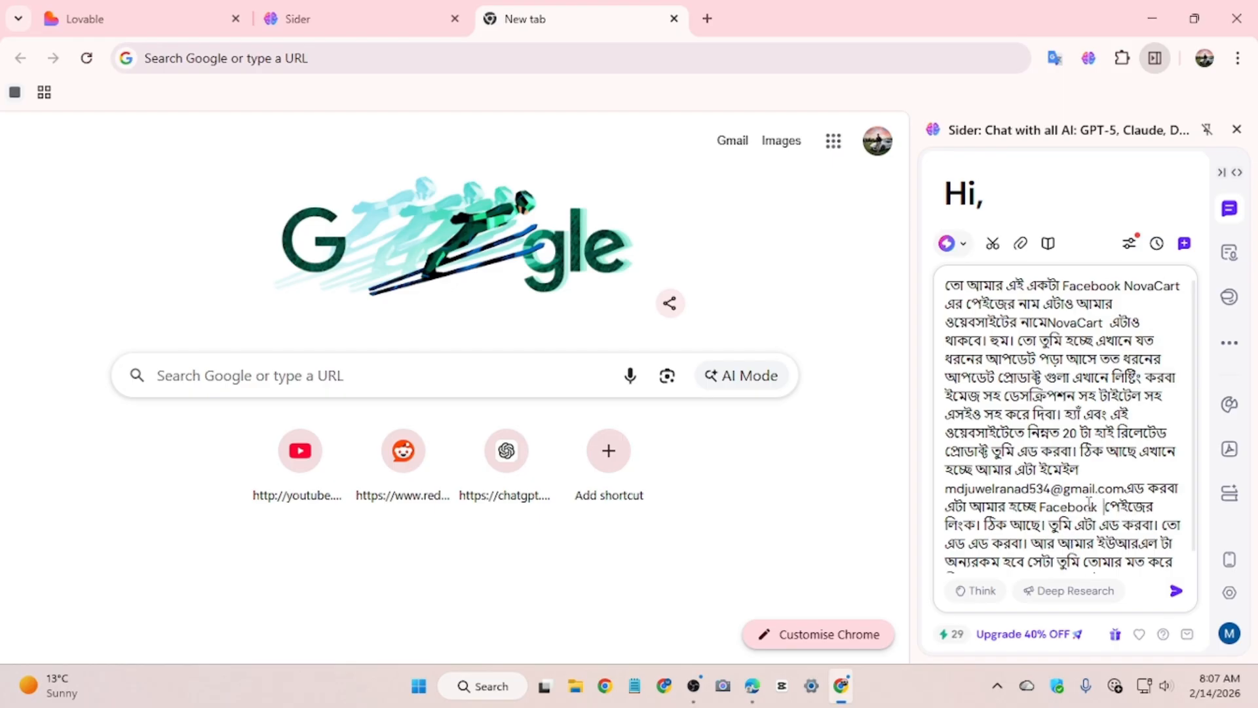
pyautogui.hotkey('ctrl', 'v')
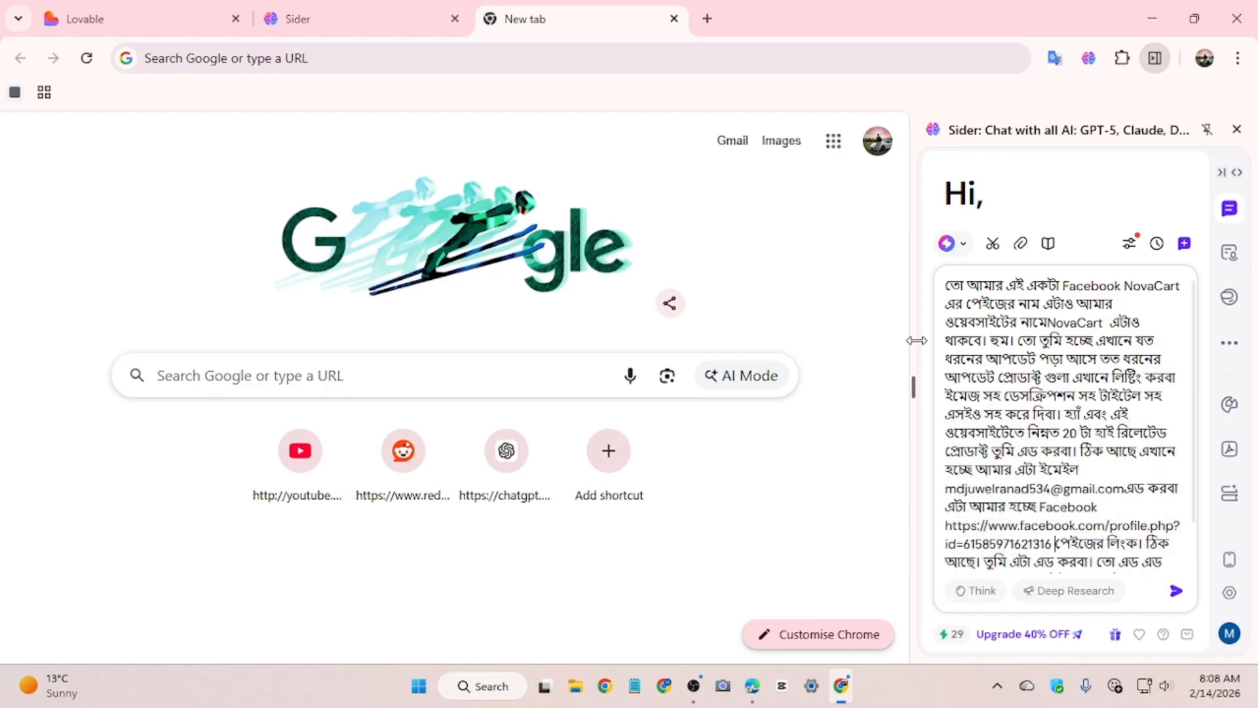
# - Copy the whole Sider prompt into Lovable and submit it to generate the NovaCart website, dismissing the Sider panel and notification offer
pyautogui.scroll(-2, 1111, 535)
pyautogui.moveTo(1115, 566); pyautogui.dragTo(918, 216)
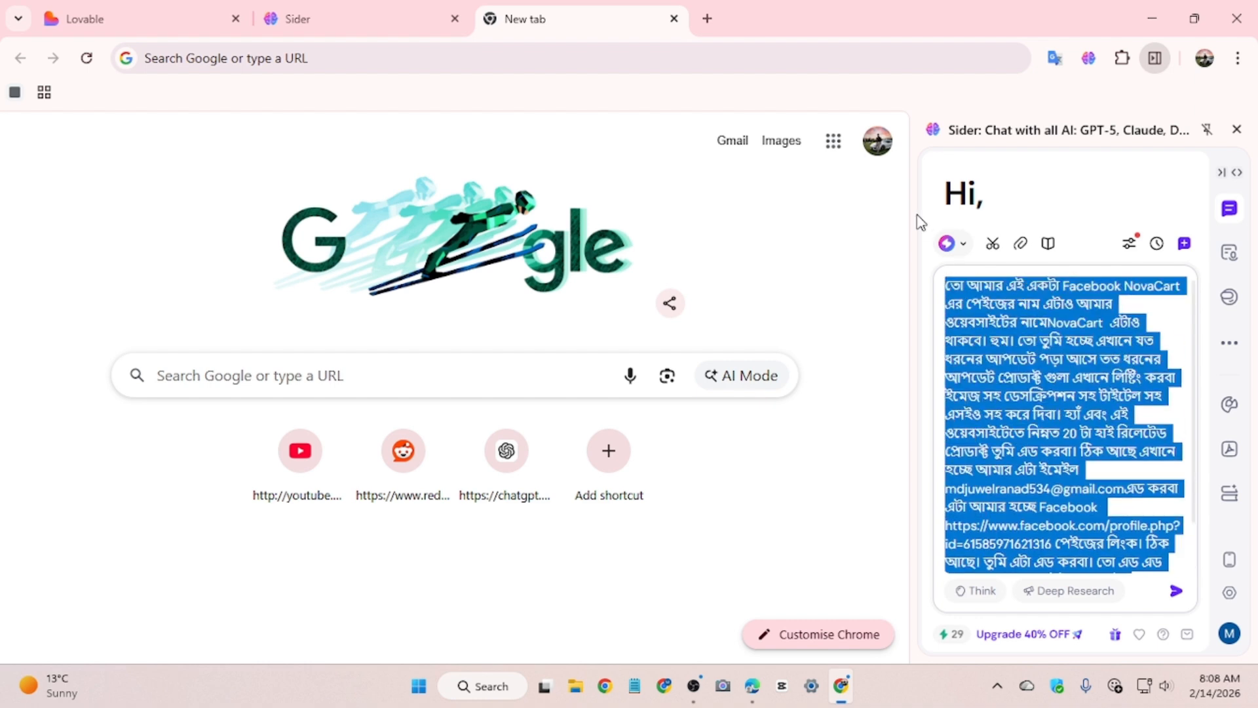
pyautogui.click(194, 9)
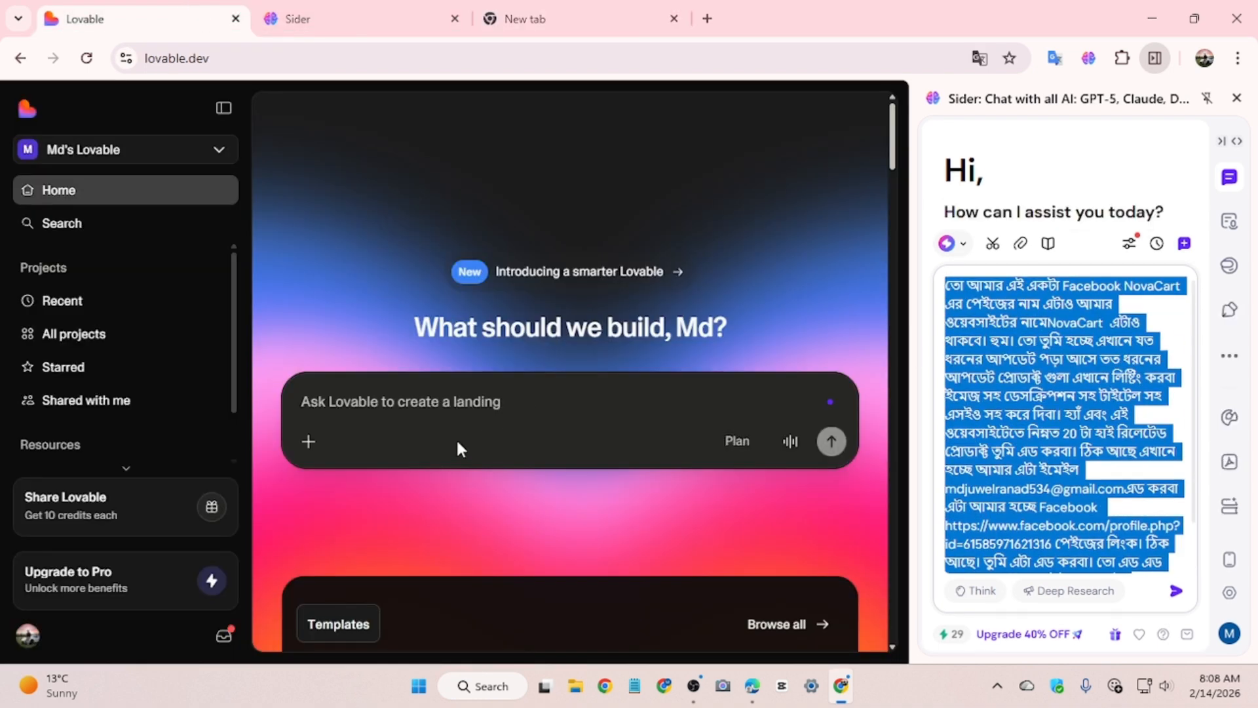
pyautogui.click(402, 413)
pyautogui.hotkey('ctrl', 'v')
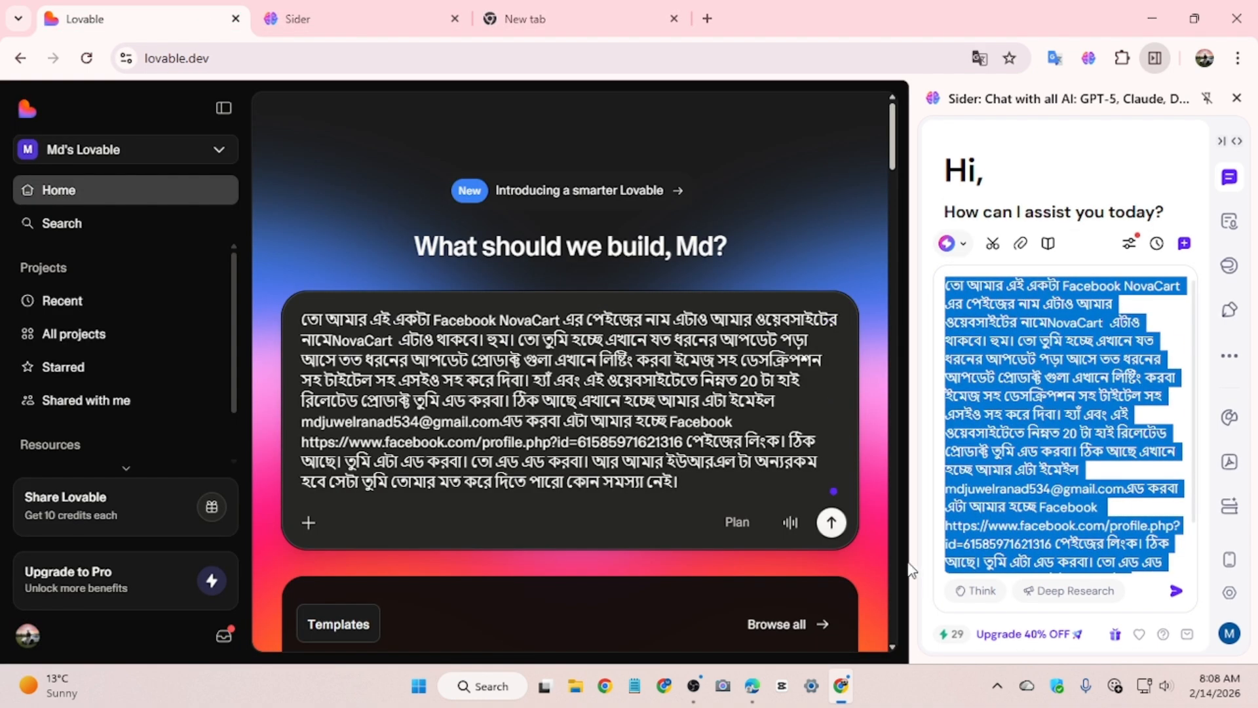
pyautogui.click(829, 524)
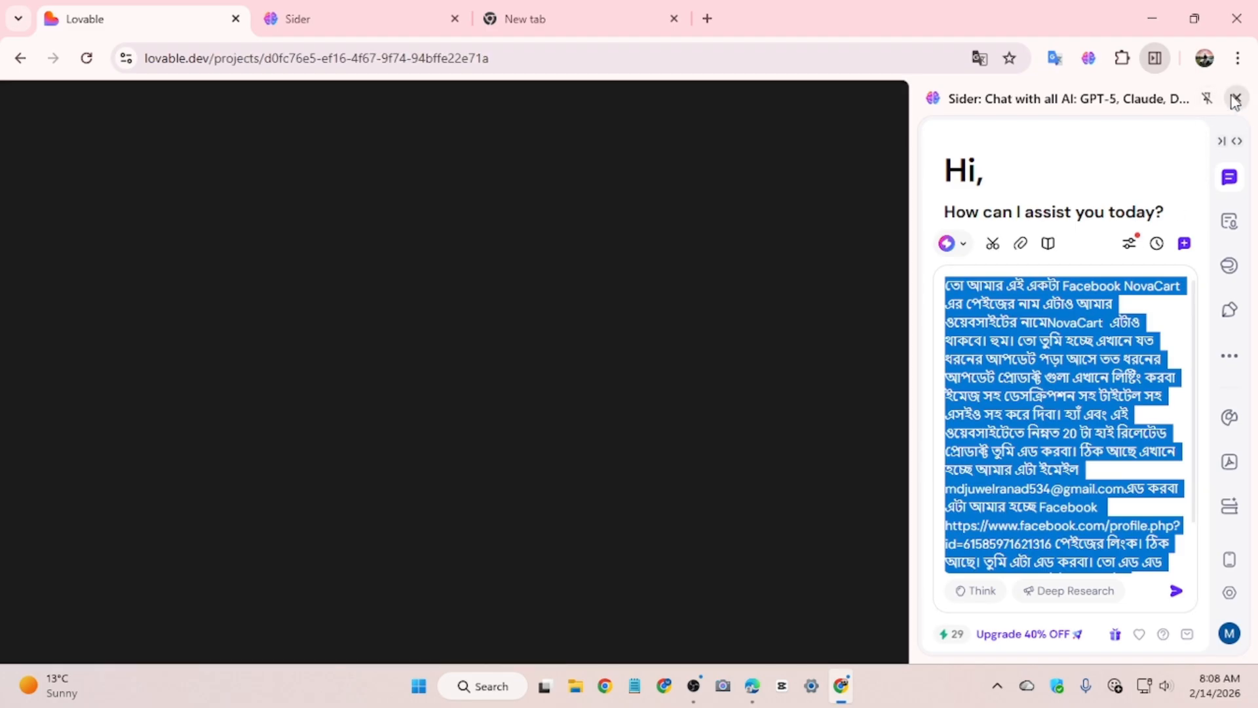
pyautogui.click(1235, 99)
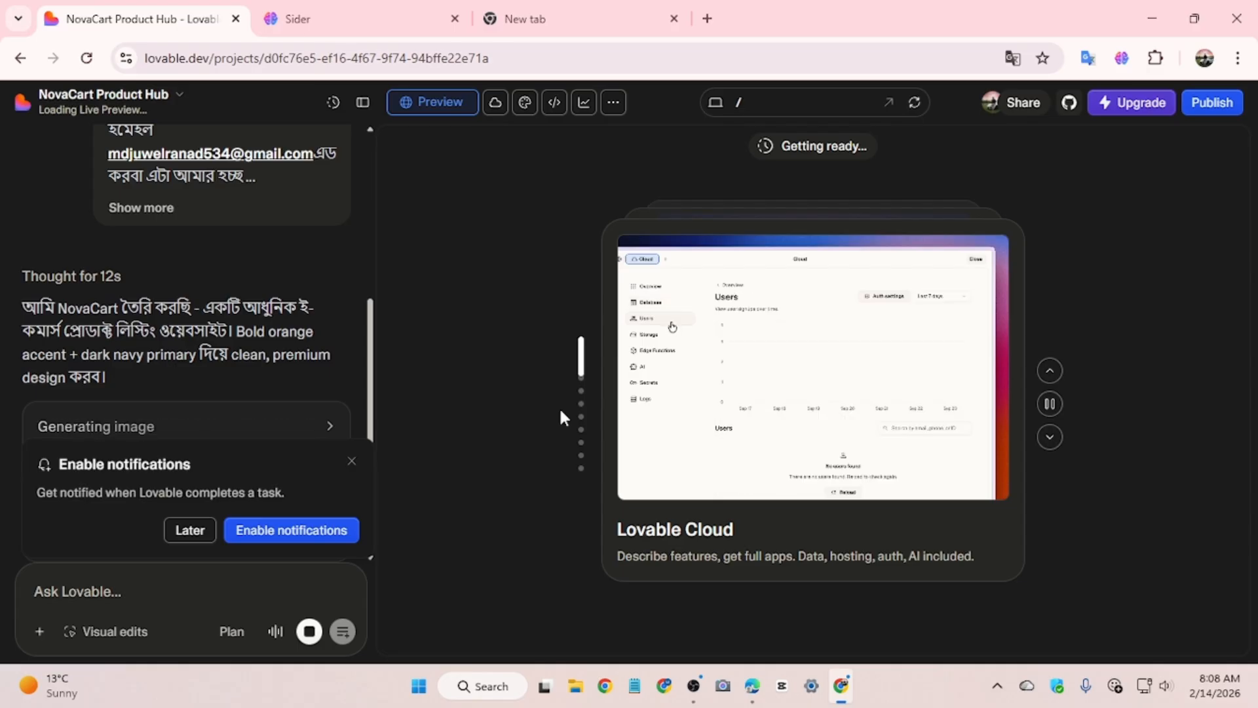
pyautogui.click(352, 461)
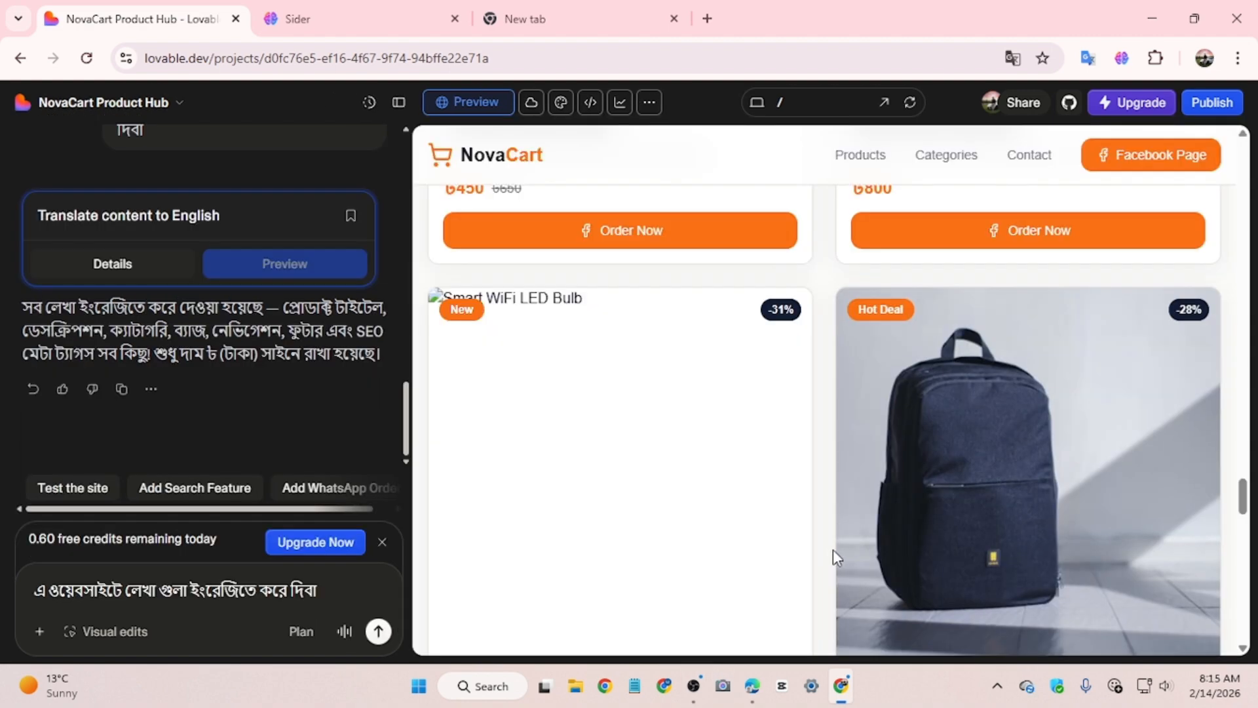
# - Review the translated product cards in the NovaCart preview and narrow the chat area to widen the preview to three product columns
pyautogui.scroll(5, 839, 550)
pyautogui.scroll(10, 842, 557)
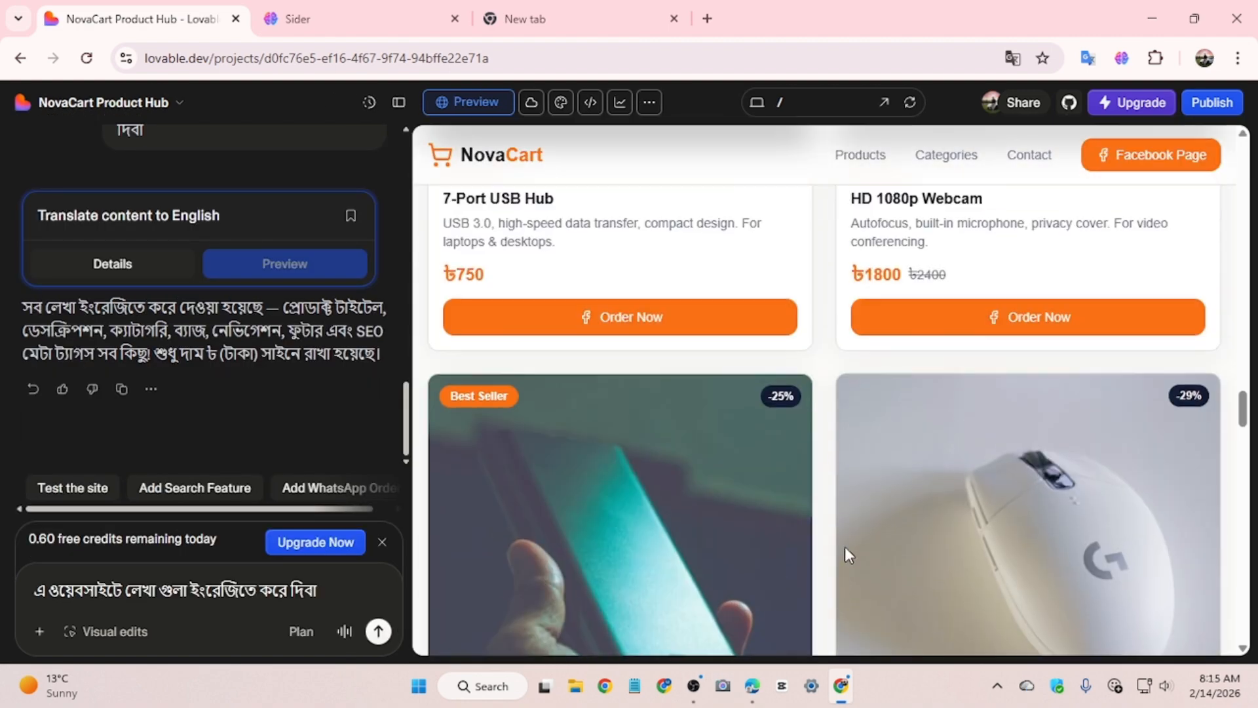
pyautogui.scroll(15, 850, 551)
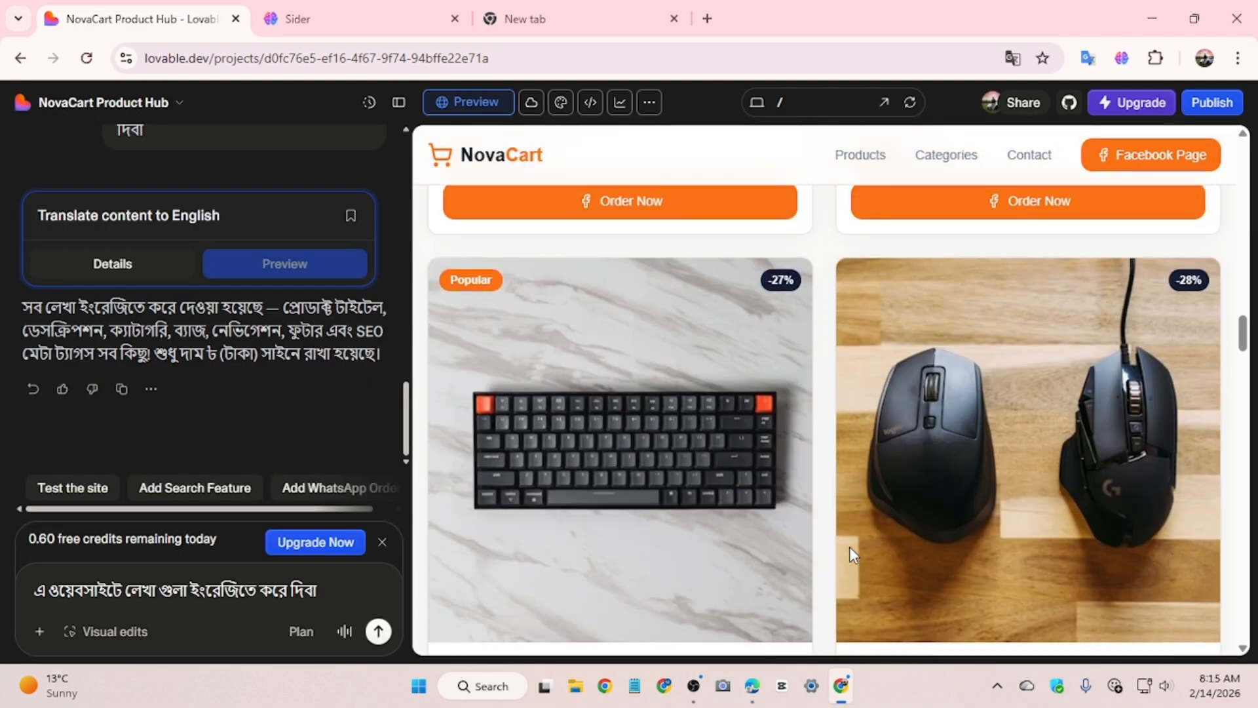
pyautogui.scroll(5, 848, 551)
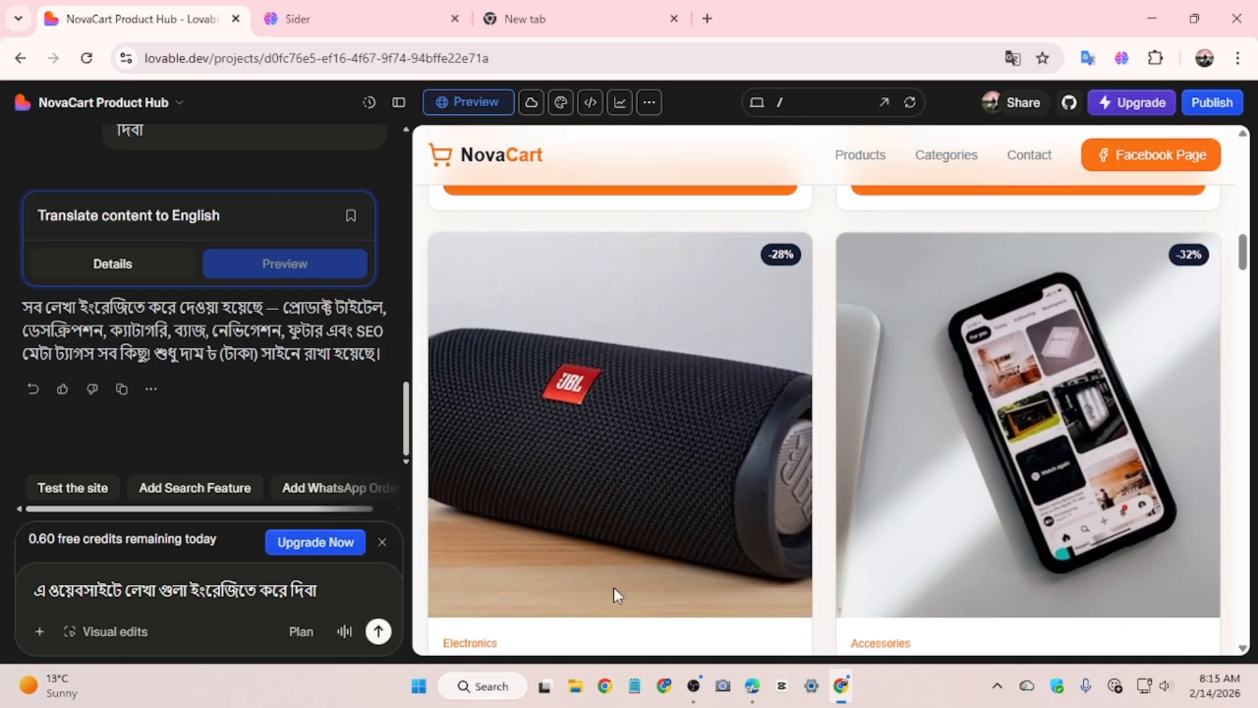
pyautogui.scroll(3, 412, 357)
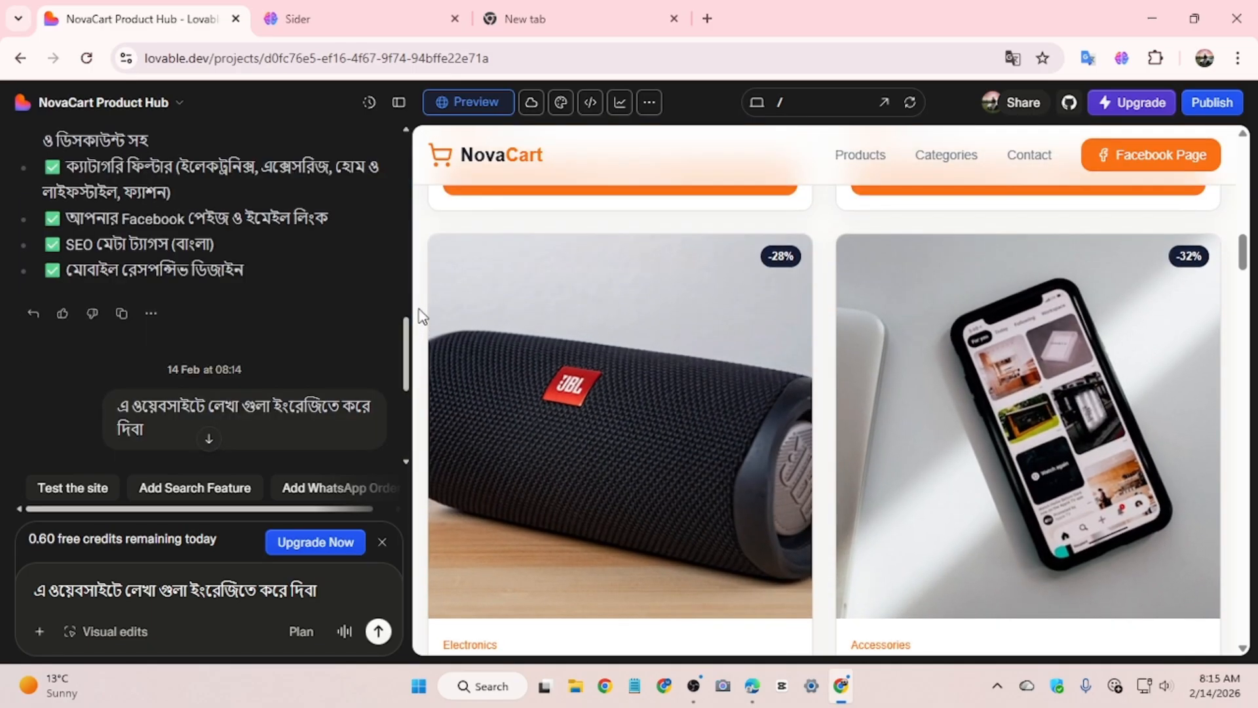
pyautogui.moveTo(414, 314); pyautogui.dragTo(298, 288)
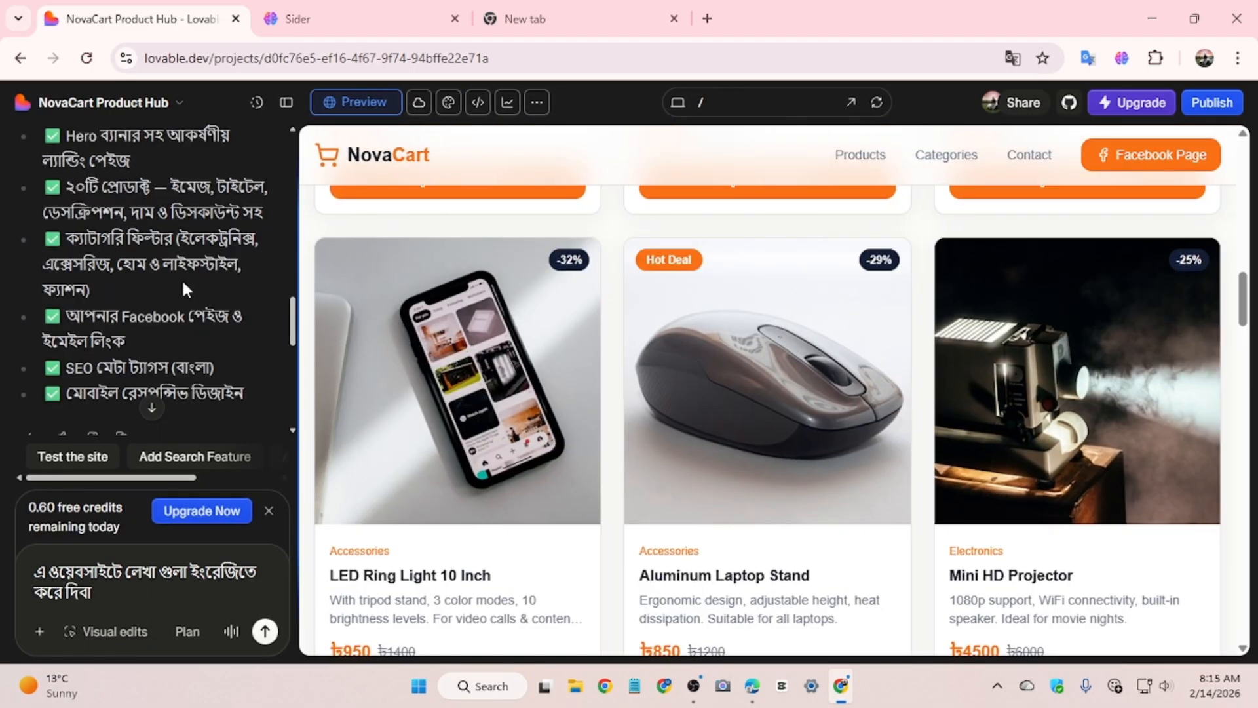
# - Check the NovaCart site preview in tablet and mobile sizes, and return it to the desktop size
pyautogui.scroll(5, 623, 315)
pyautogui.click(677, 103)
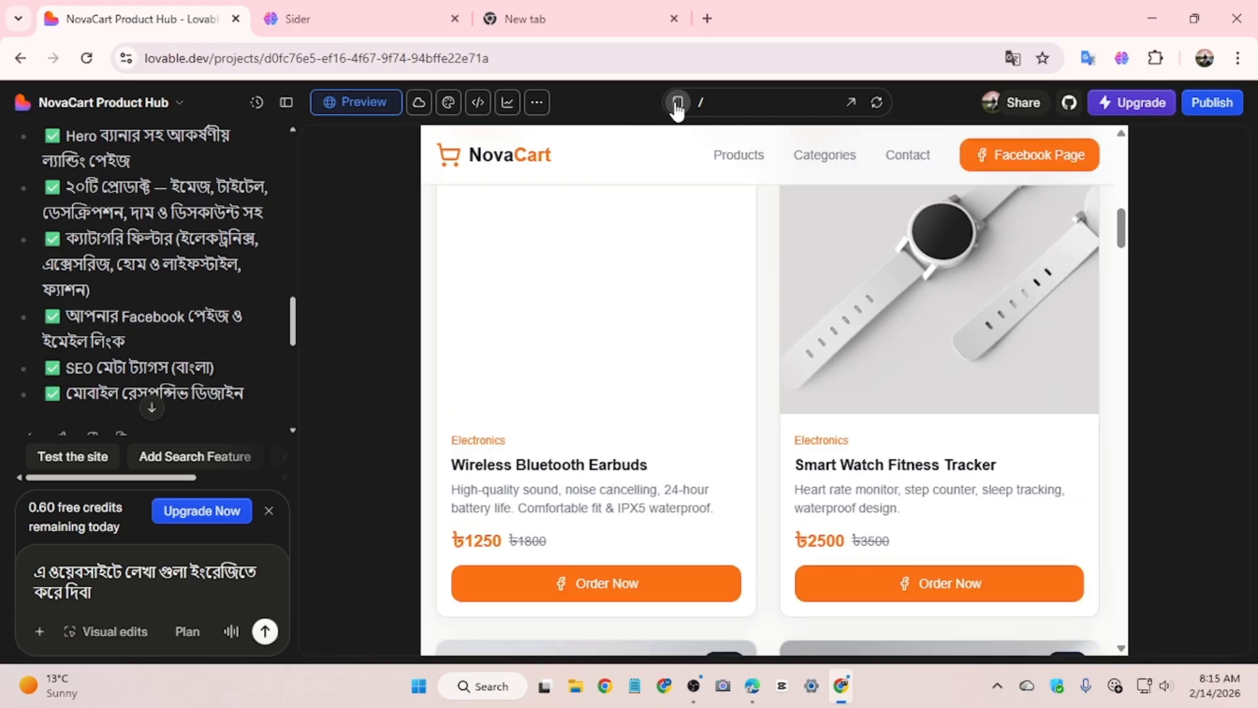
pyautogui.click(677, 102)
pyautogui.click(678, 103)
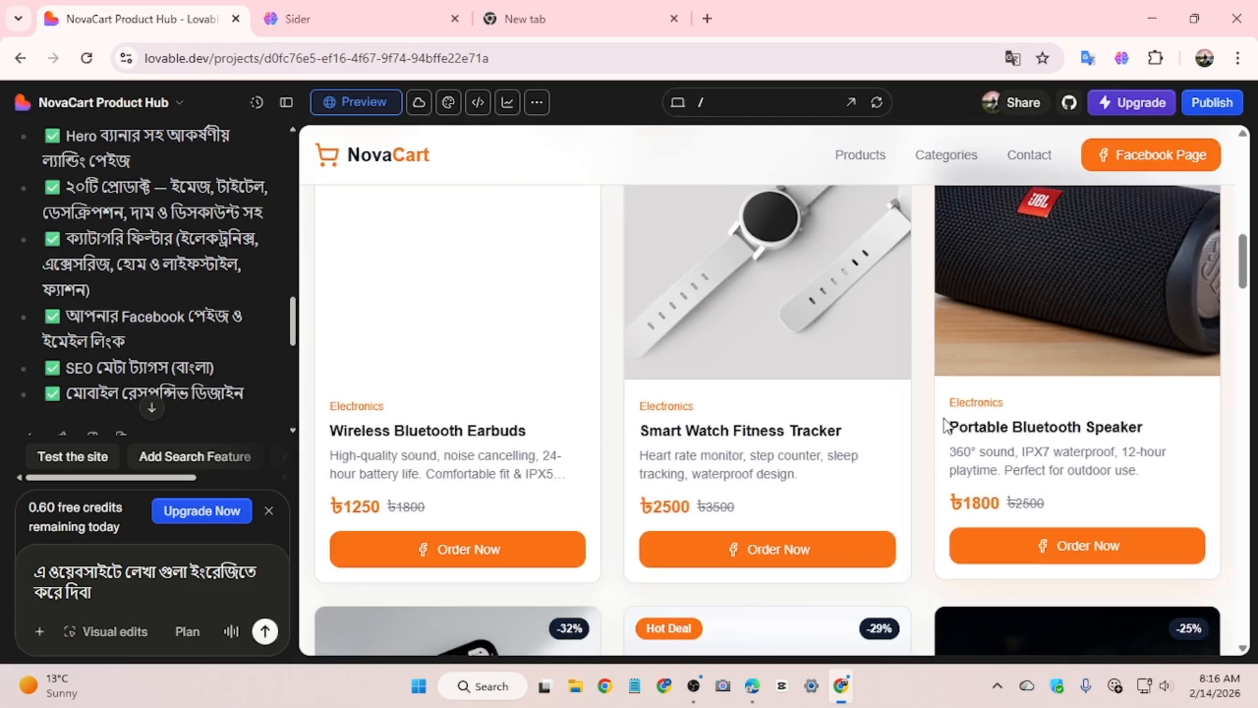
# - Examine the NovaCart hero banner and the Our Products section with its category filters in the preview
pyautogui.scroll(5, 901, 508)
pyautogui.scroll(5, 898, 512)
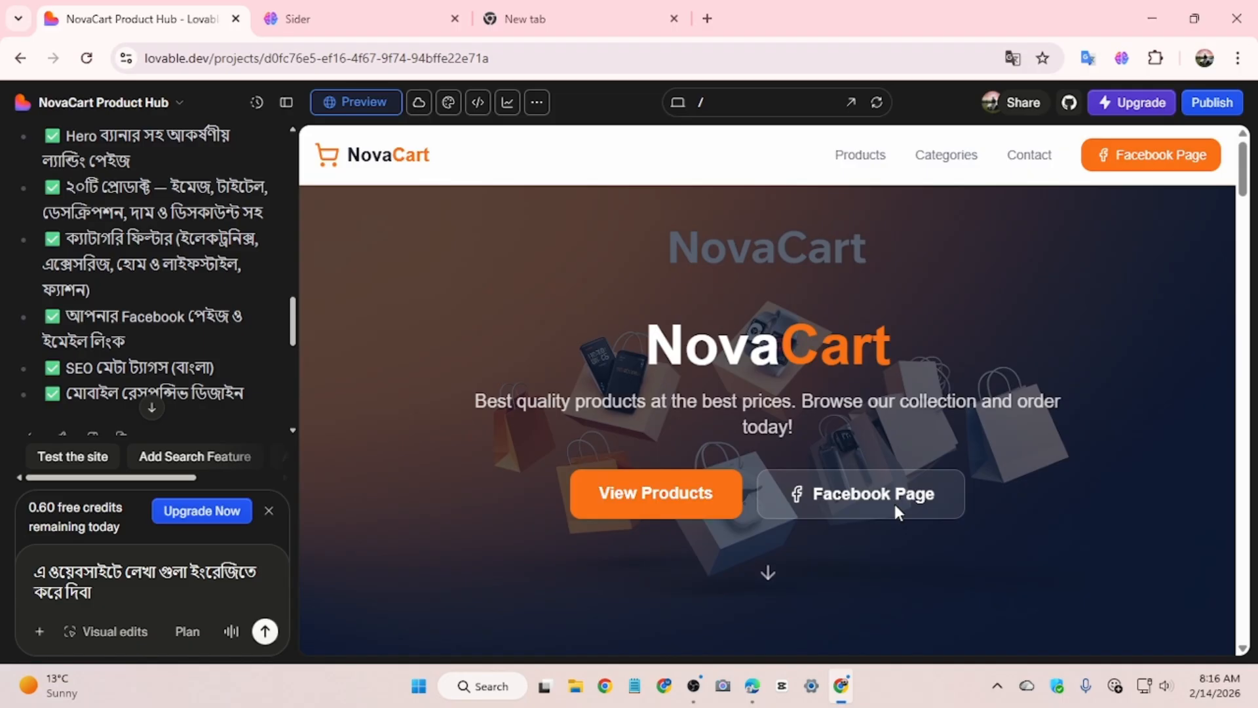
pyautogui.scroll(-1, 898, 512)
pyautogui.scroll(1, 898, 512)
pyautogui.scroll(-2, 895, 509)
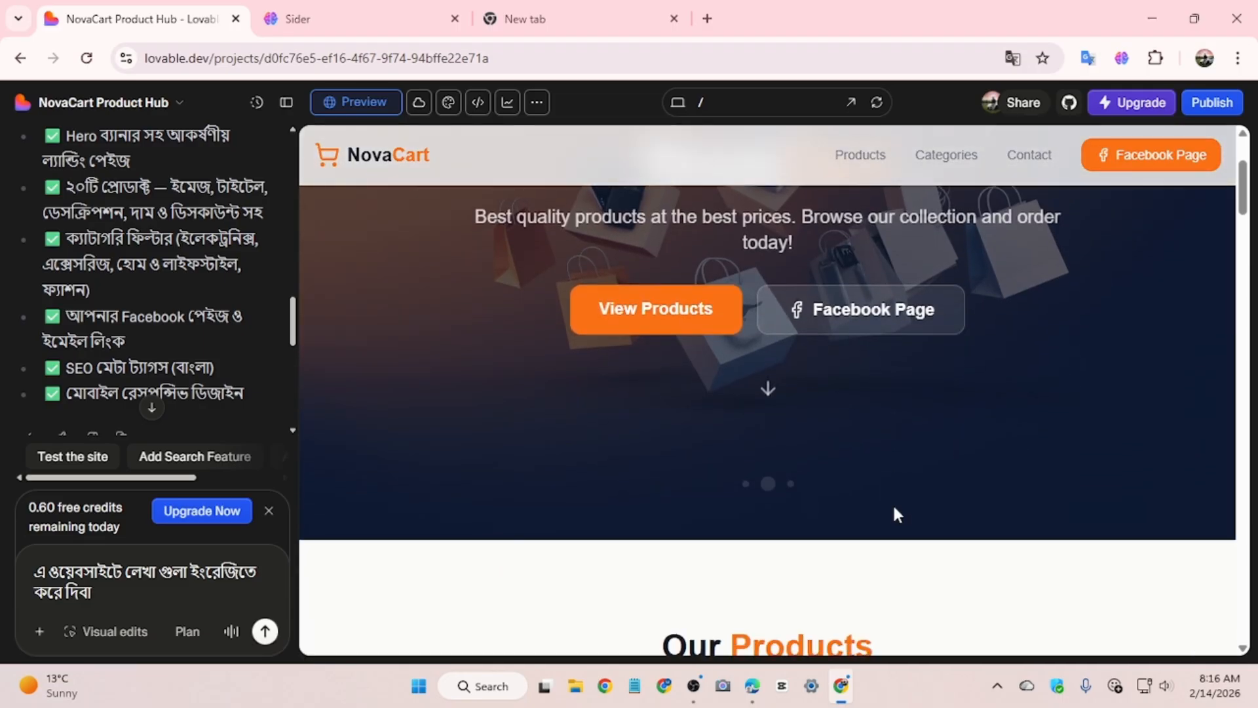
pyautogui.scroll(3, 895, 509)
pyautogui.scroll(-6, 894, 506)
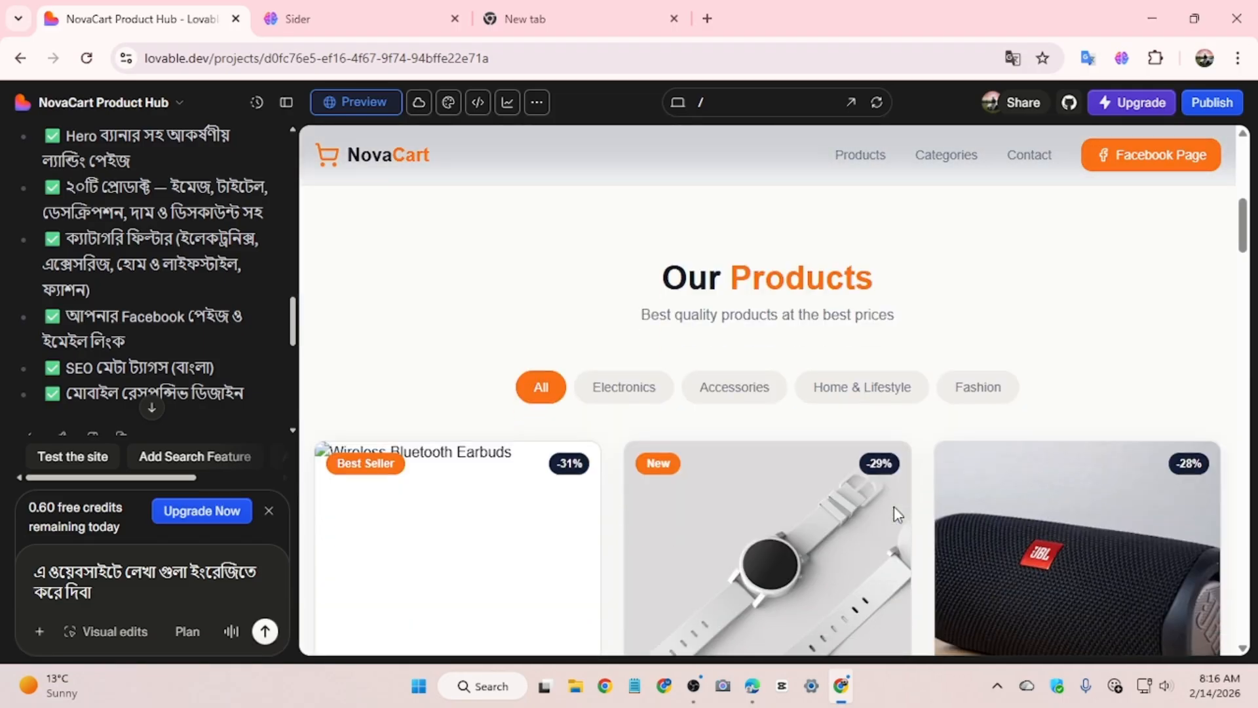
pyautogui.scroll(-2, 877, 507)
pyautogui.scroll(2, 663, 314)
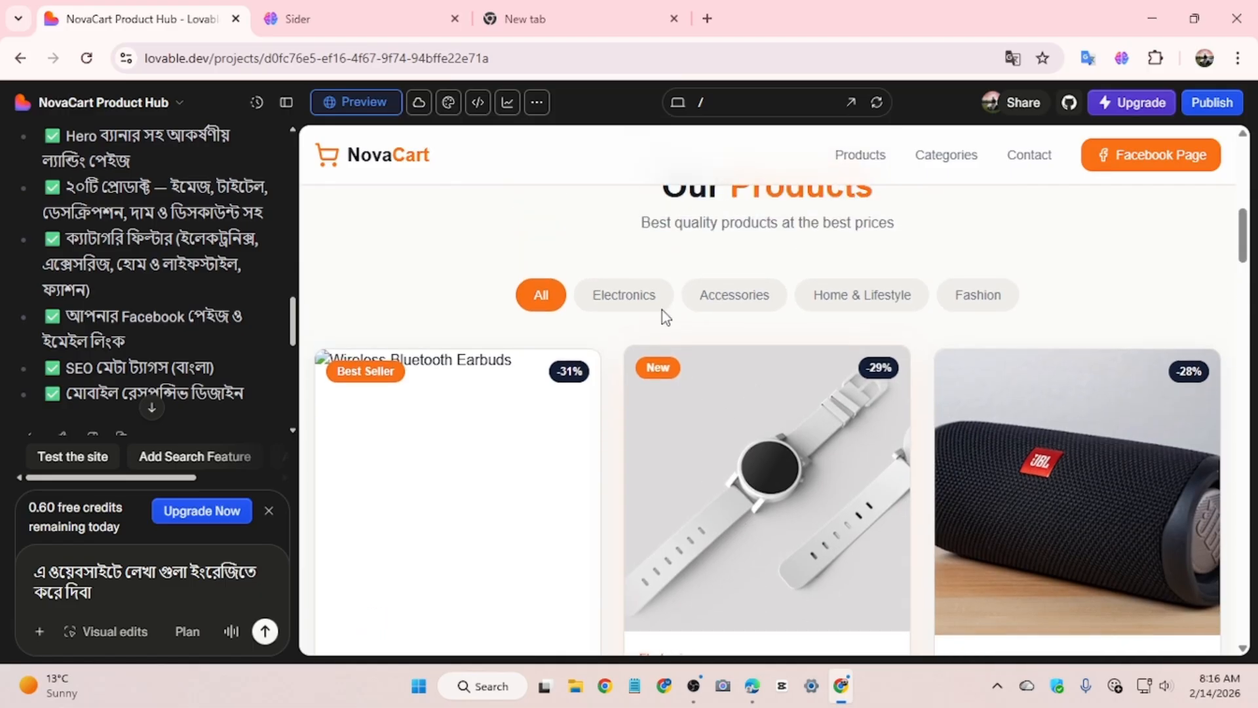
# - Filter the preview's products by Electronics, Accessories, Home & Lifestyle and Fashion in turn, and review the Fashion items
pyautogui.click(641, 298)
pyautogui.click(753, 307)
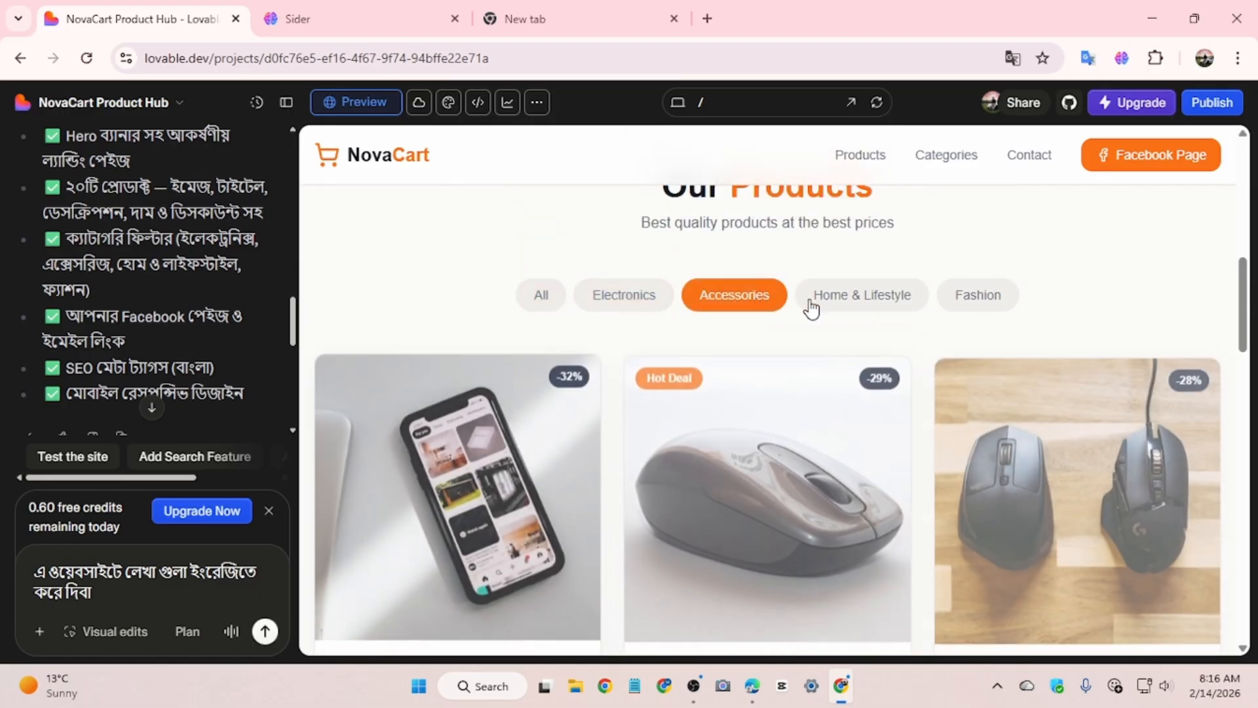
pyautogui.click(852, 303)
pyautogui.click(970, 298)
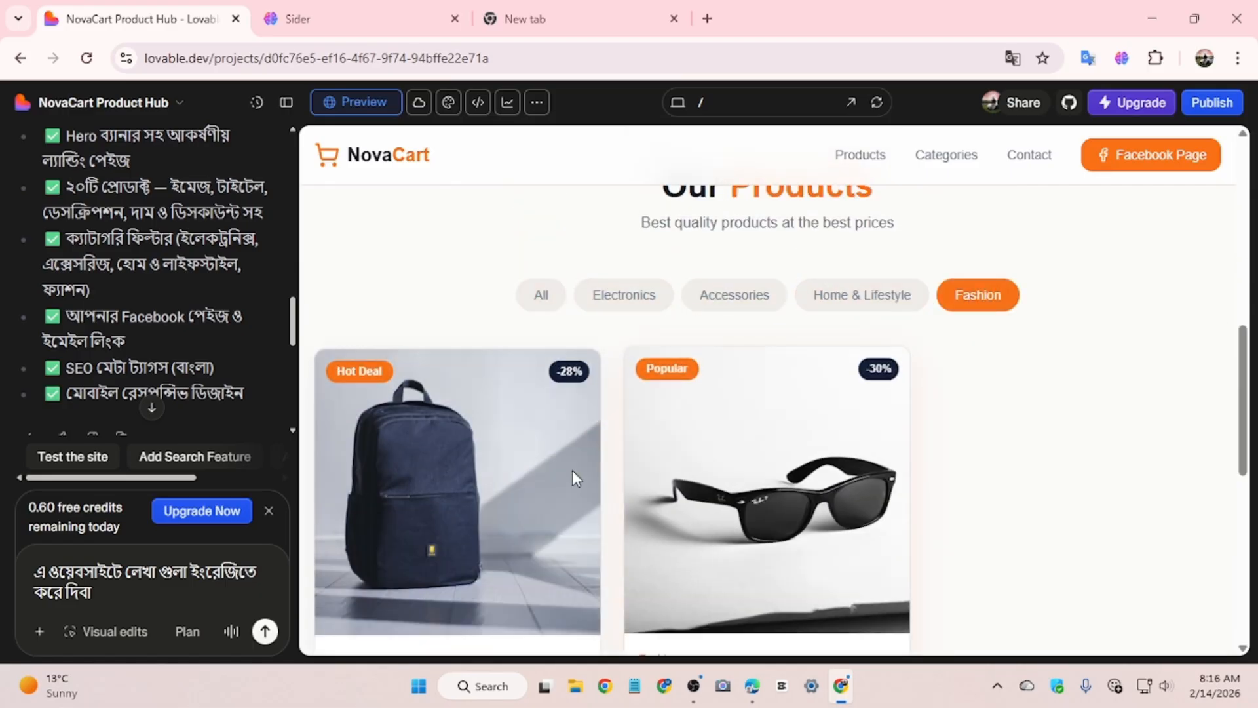
pyautogui.scroll(-5, 517, 508)
pyautogui.scroll(-2, 522, 513)
pyautogui.scroll(3, 623, 514)
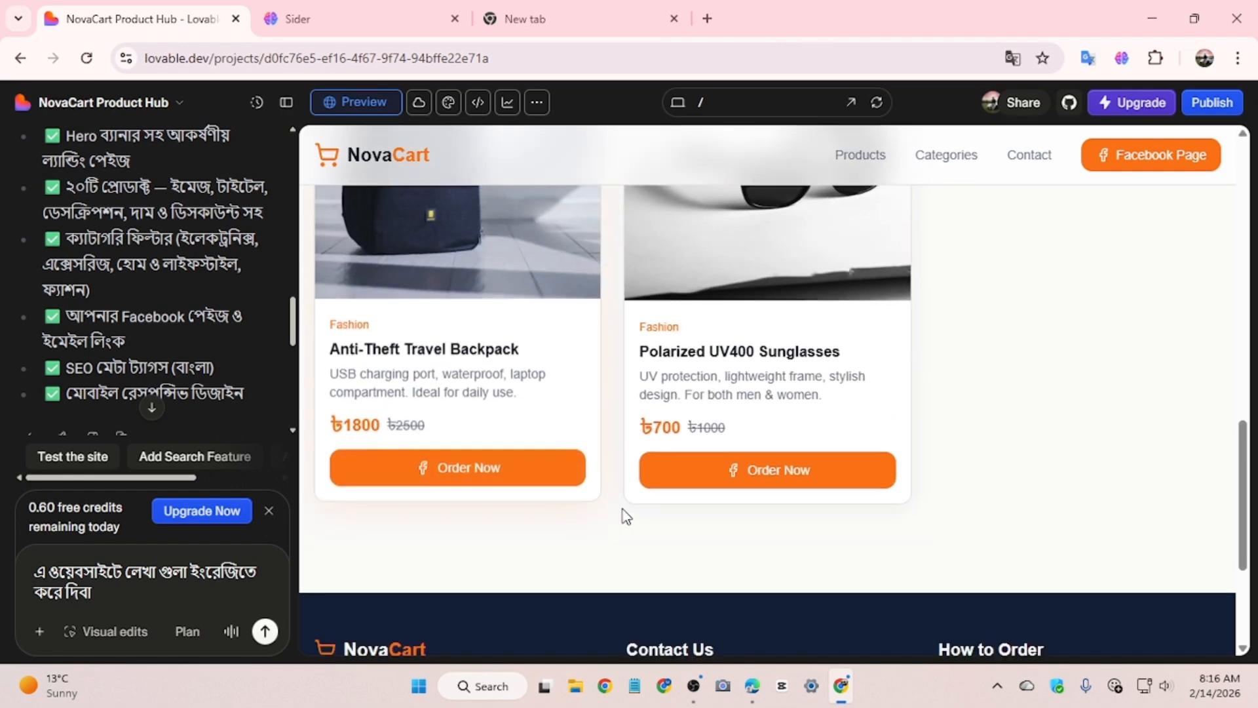
# - Test the footer's "Message us on Facebook" link and return to the Lovable project tab
pyautogui.scroll(-2, 758, 398)
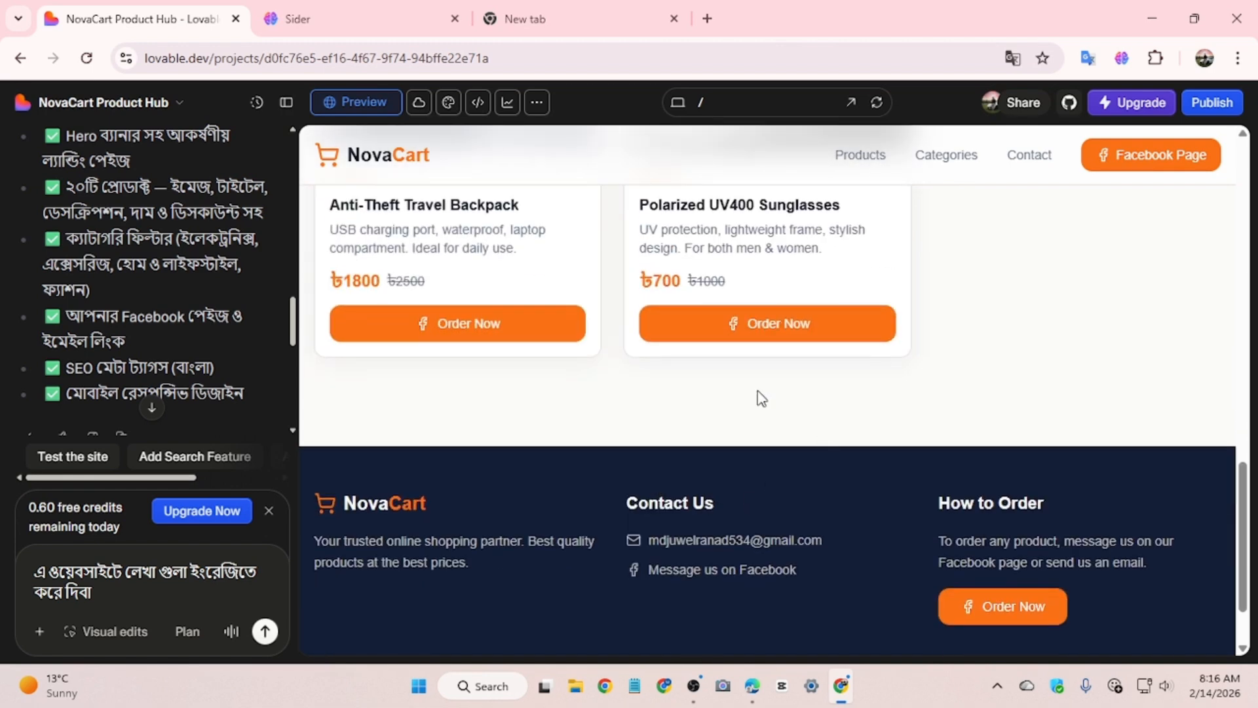
pyautogui.click(714, 572)
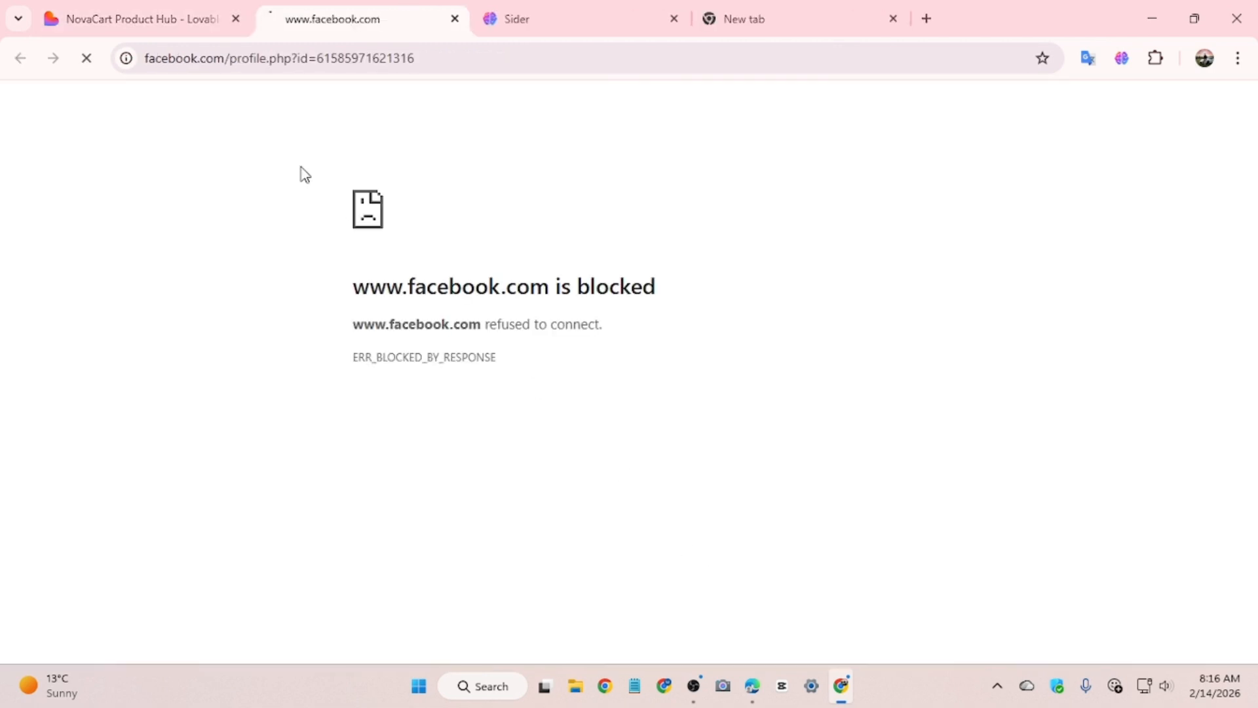
pyautogui.click(184, 24)
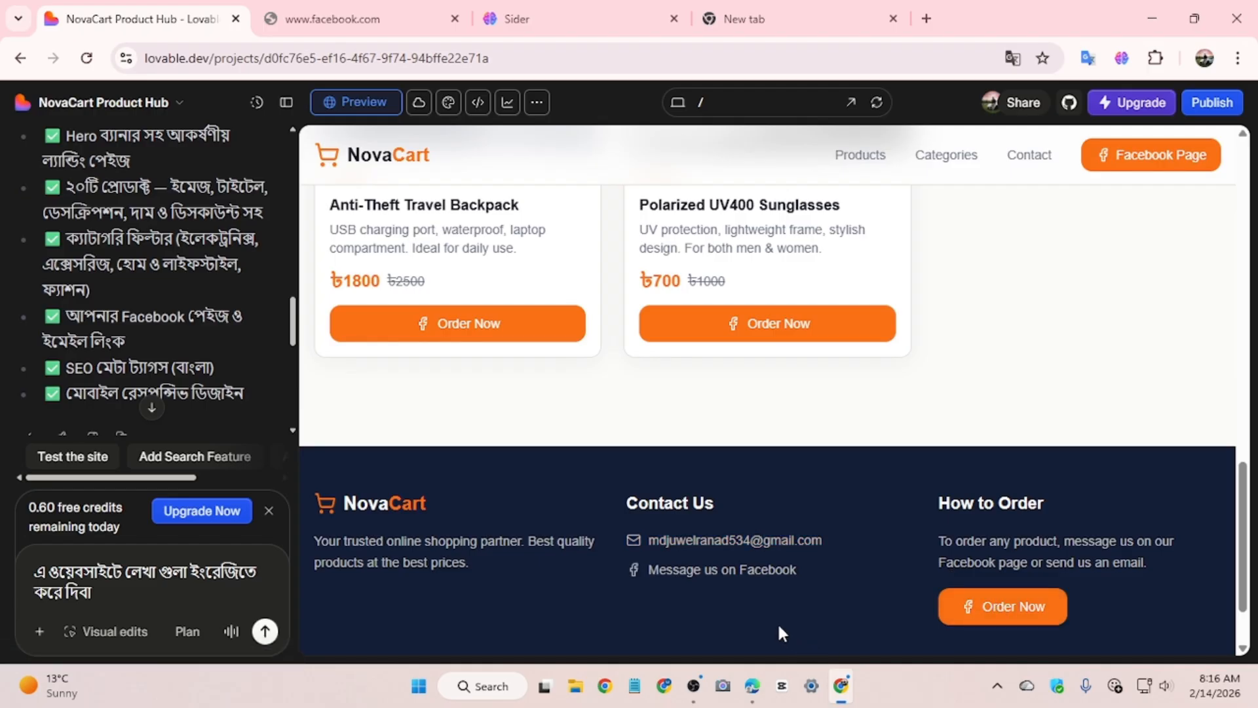
pyautogui.scroll(5, 765, 615)
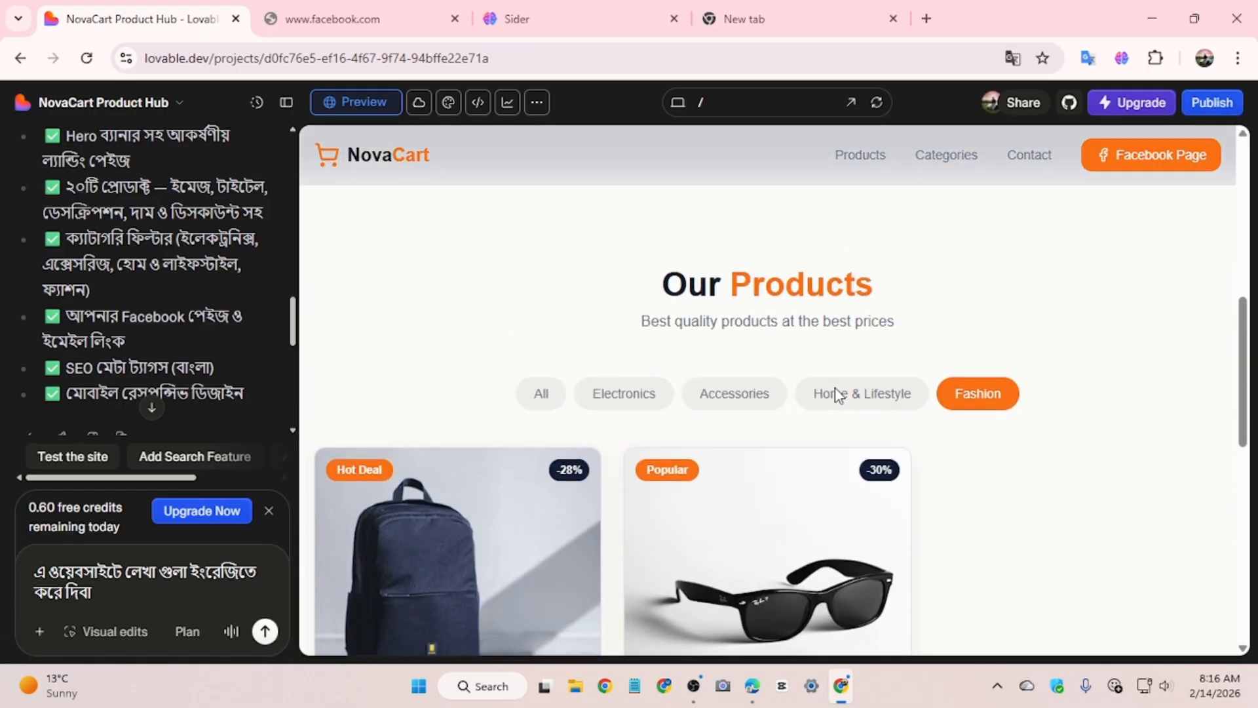
# - Test the hero's View Products link and the header's Contact link, returning to the hero banner
pyautogui.scroll(5, 836, 394)
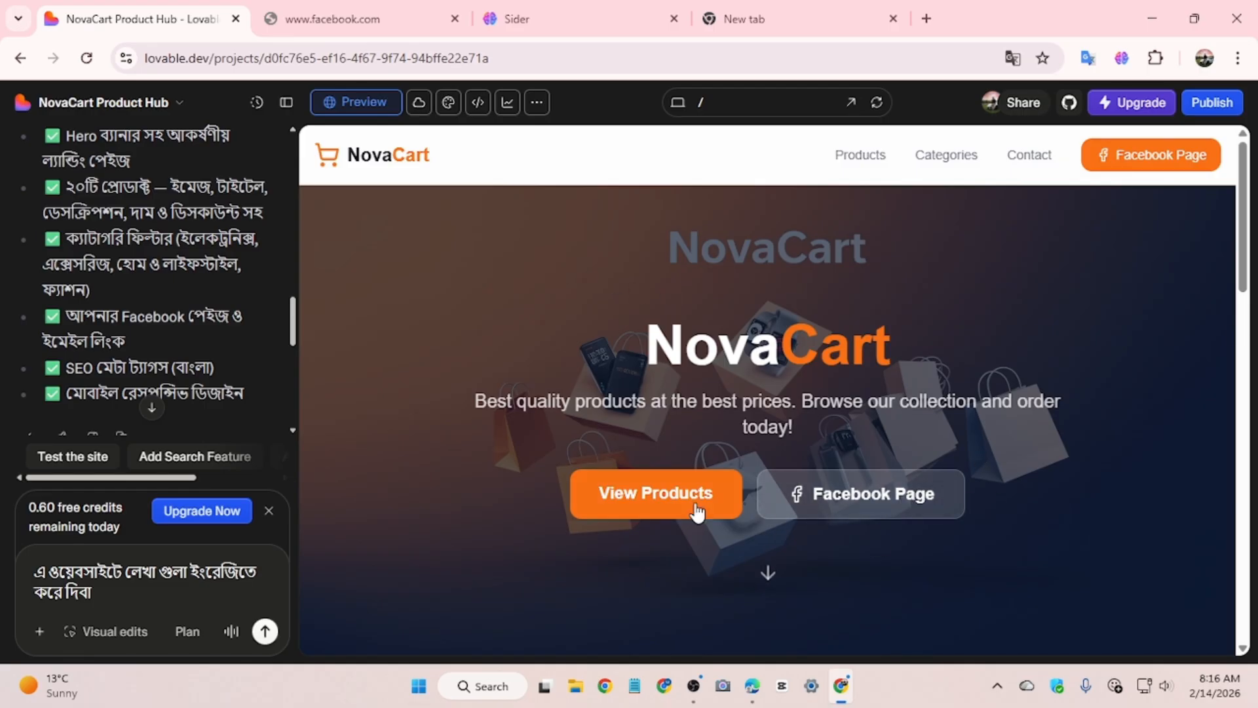
pyautogui.click(675, 510)
pyautogui.scroll(5, 767, 457)
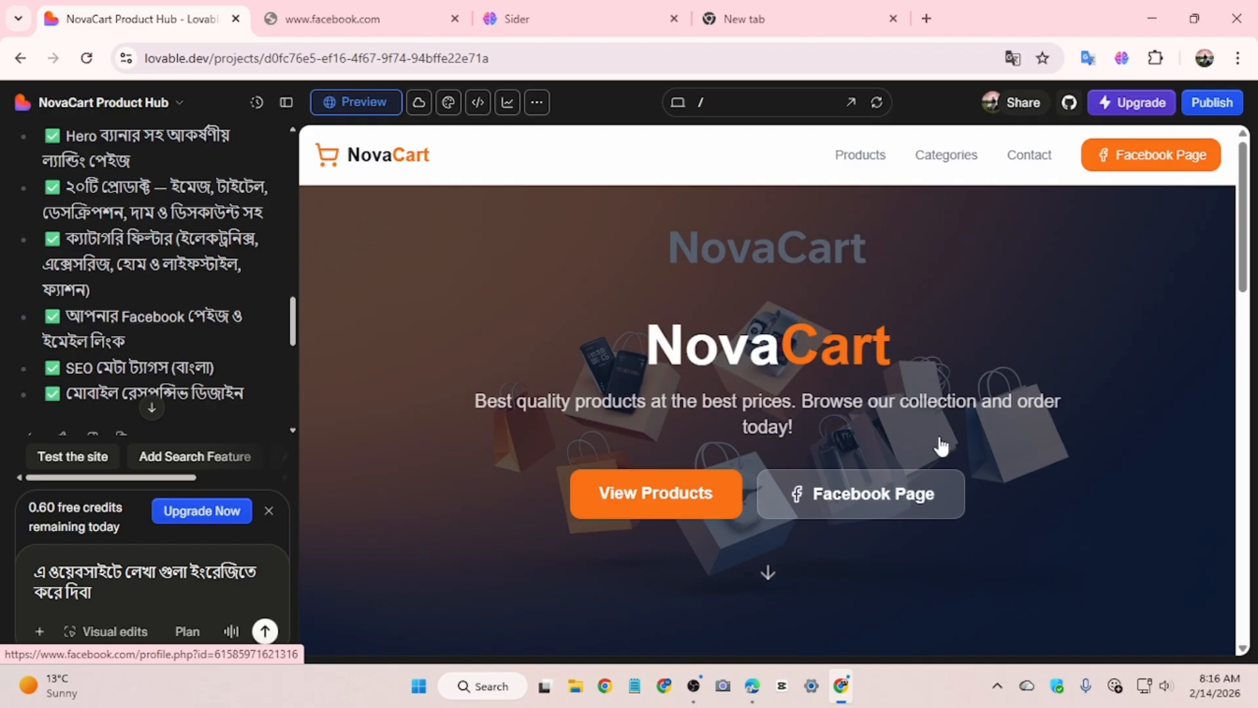
pyautogui.click(1036, 159)
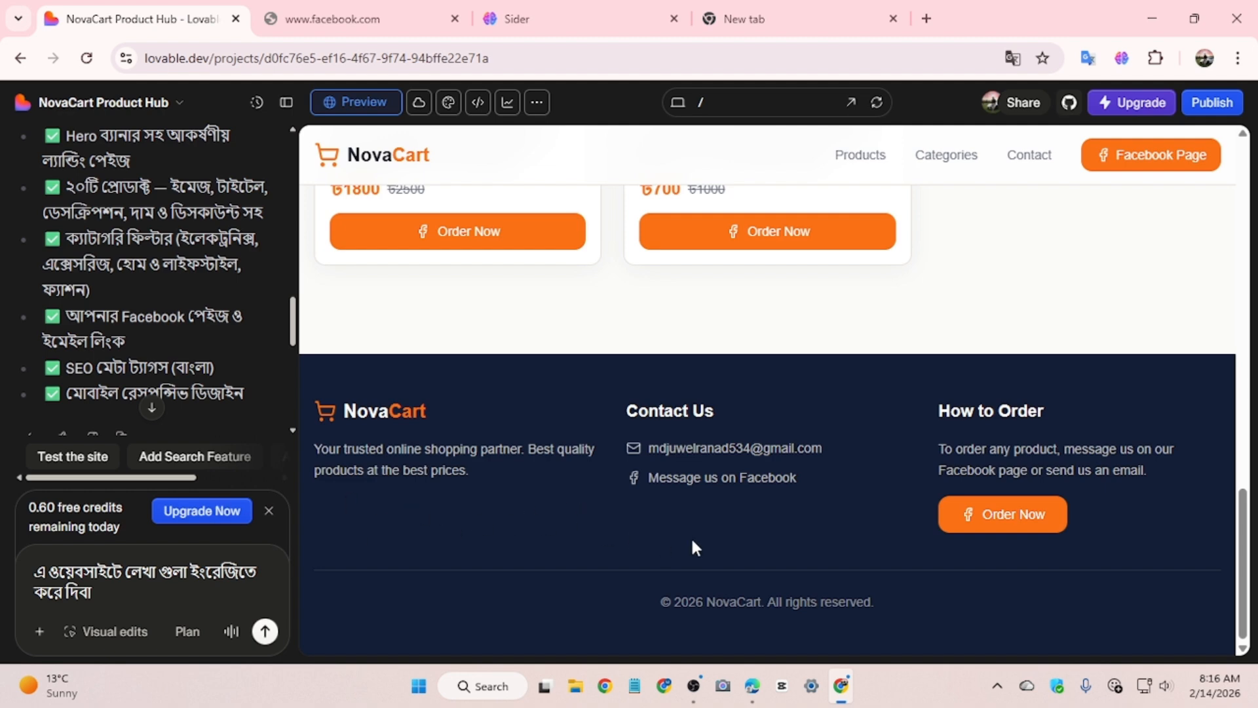
pyautogui.scroll(15, 692, 541)
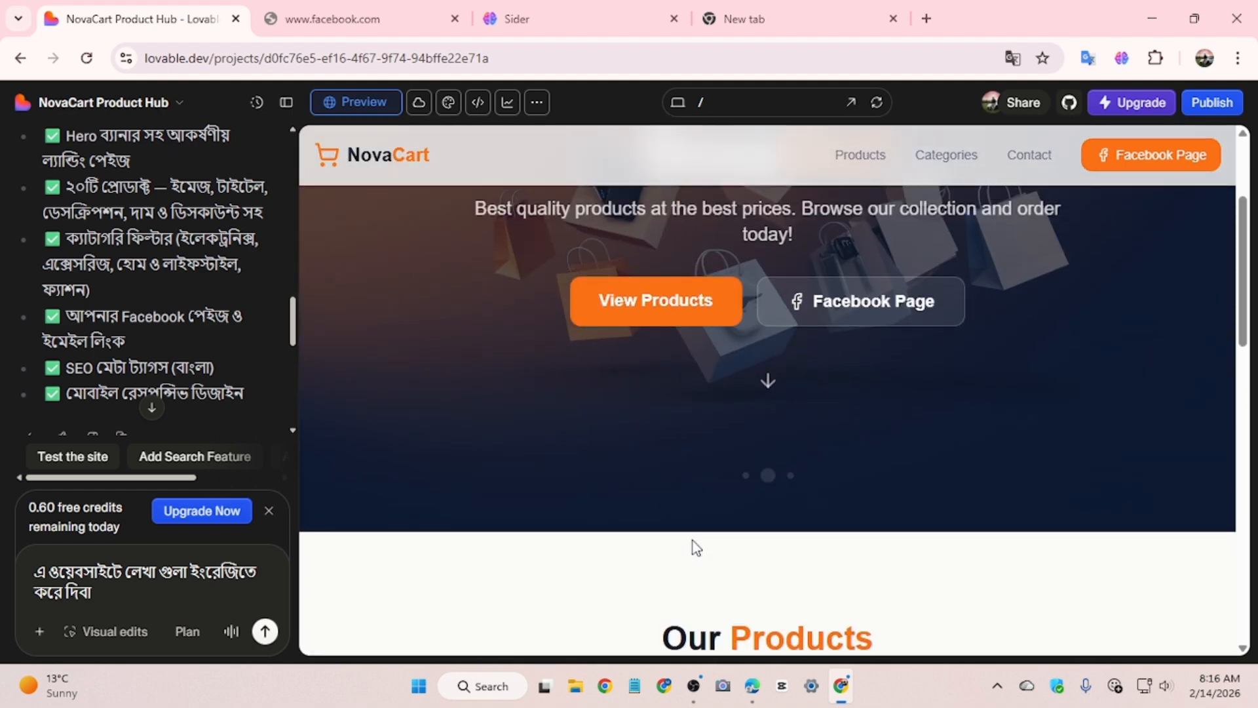
pyautogui.scroll(3, 692, 538)
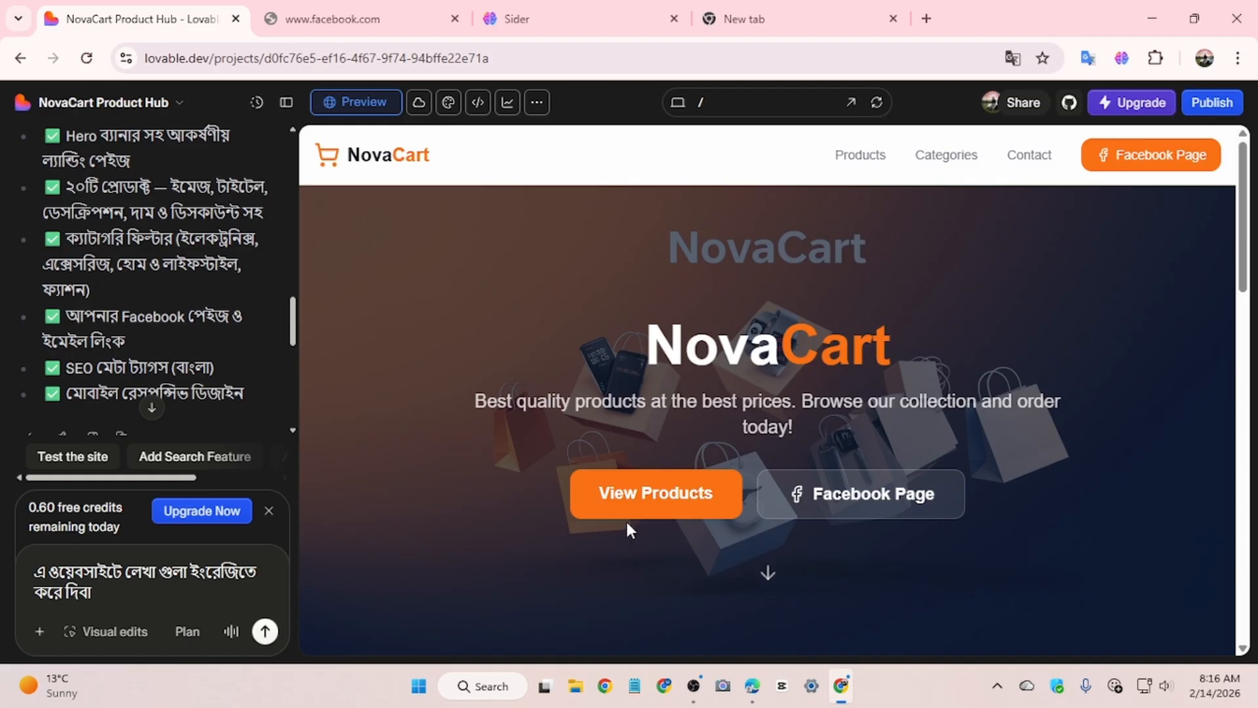
# - Look through the Fashion products again and set the product filter back to All
pyautogui.scroll(-3, 596, 518)
pyautogui.scroll(3, 596, 518)
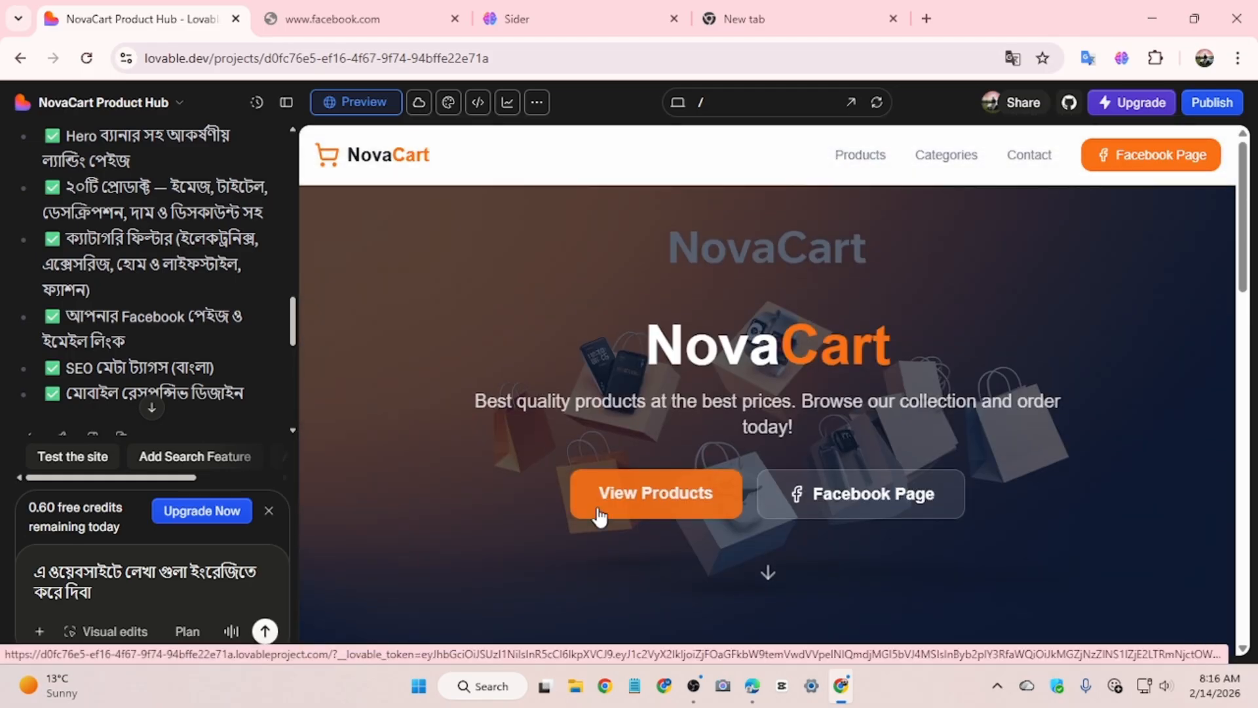
pyautogui.scroll(-15, 684, 563)
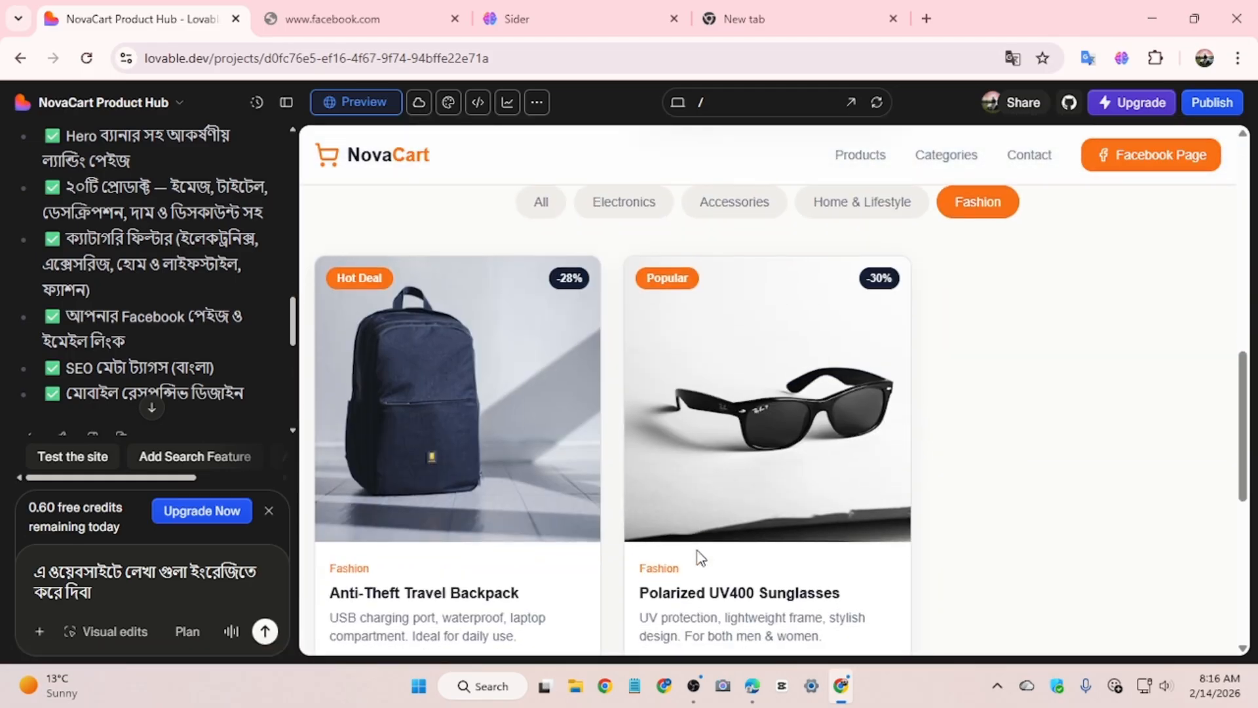
pyautogui.scroll(8, 696, 549)
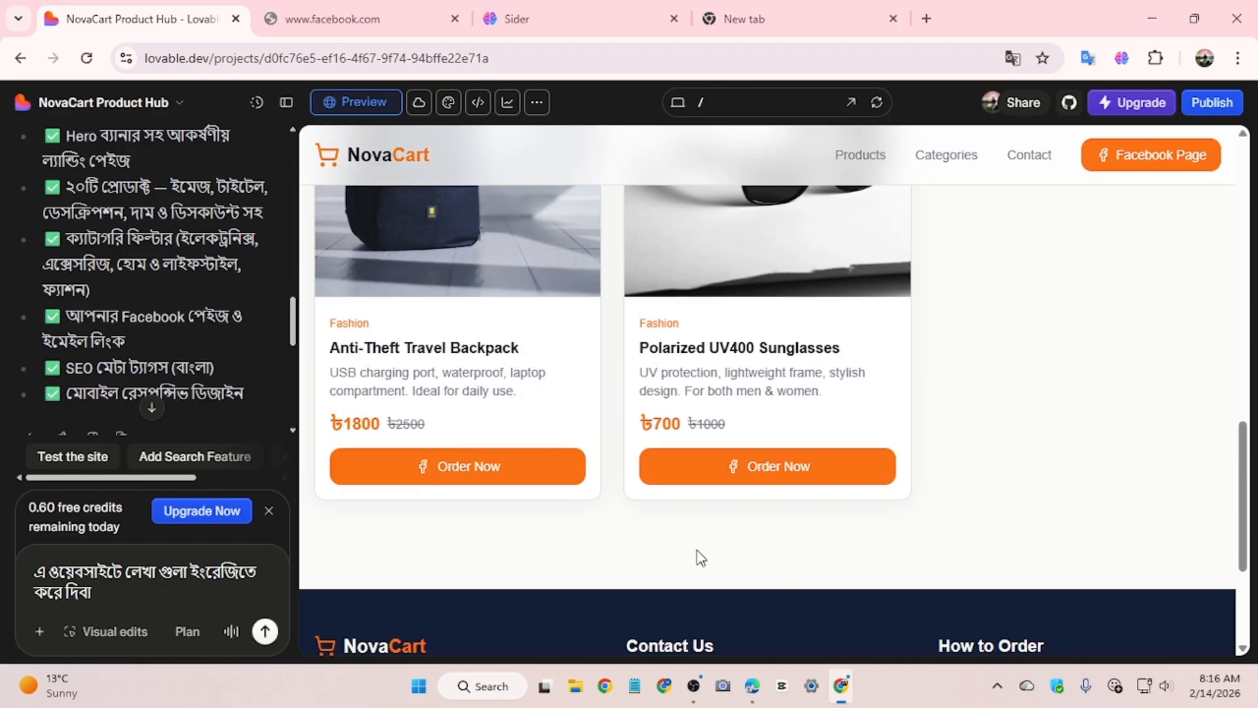
pyautogui.scroll(5, 696, 553)
pyautogui.scroll(-8, 696, 553)
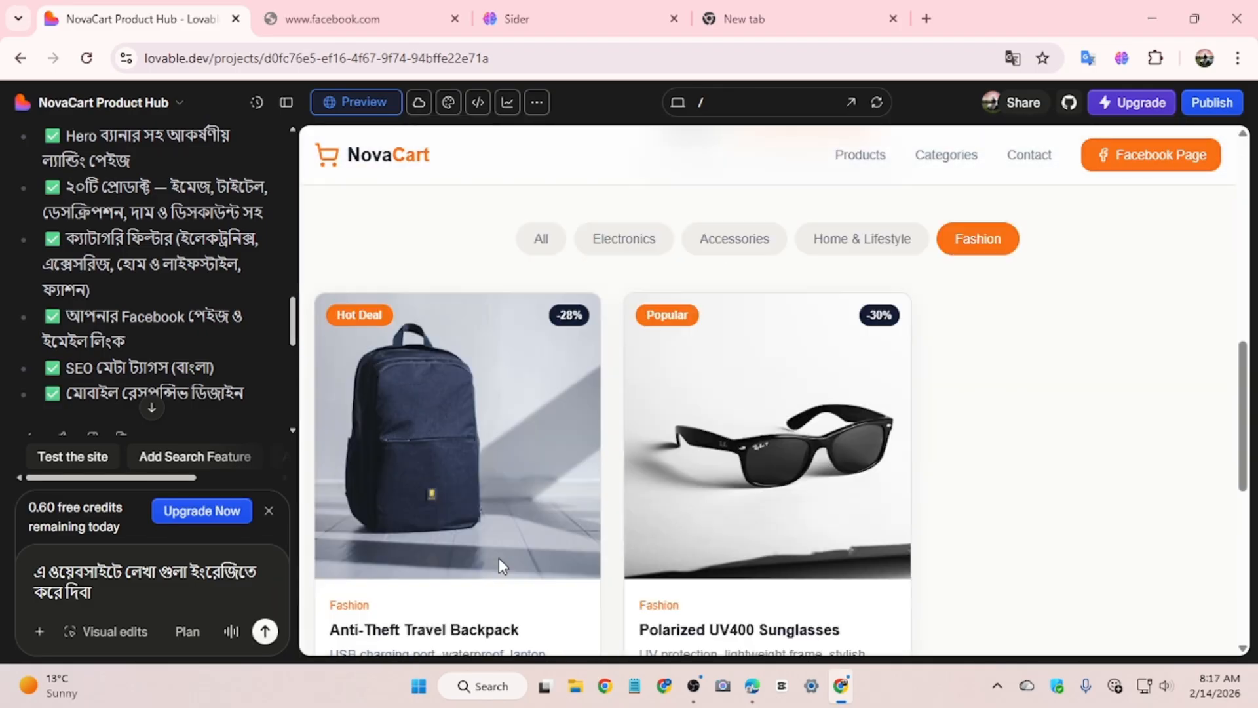
pyautogui.click(543, 207)
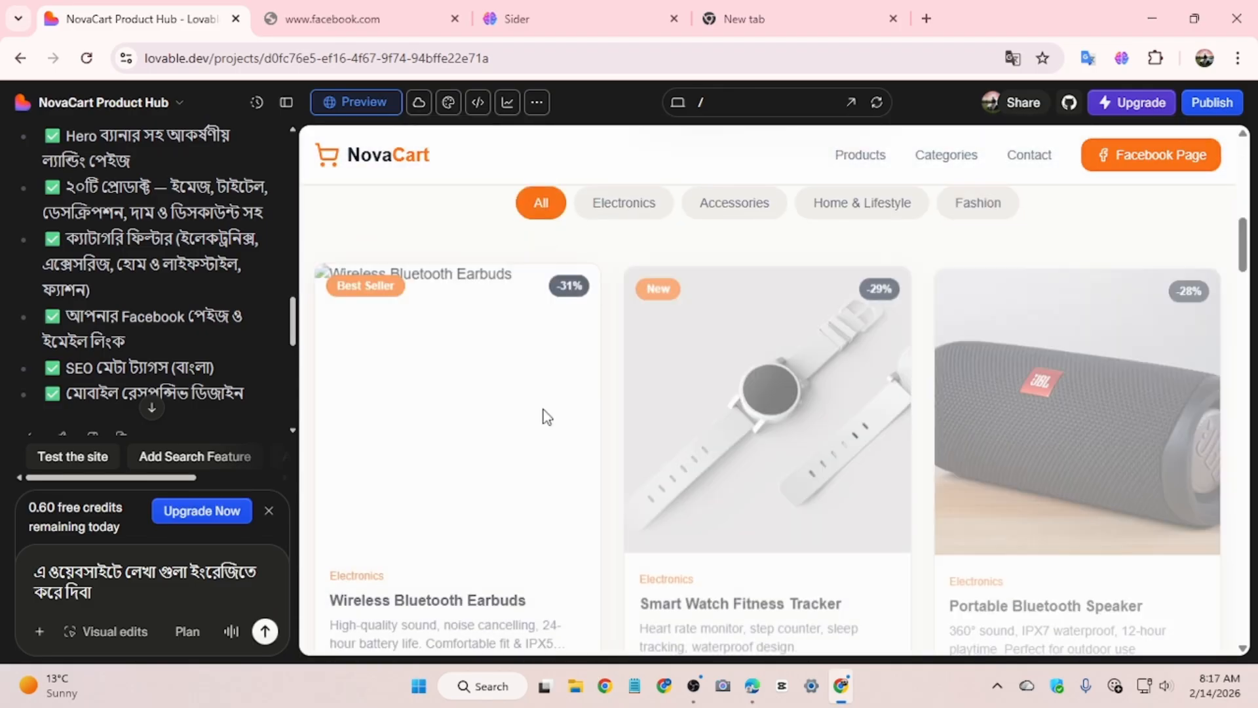
# - Test the Mini HD Projector's Order Now link and return to the Lovable project tab
pyautogui.scroll(-5, 544, 415)
pyautogui.scroll(-3, 537, 416)
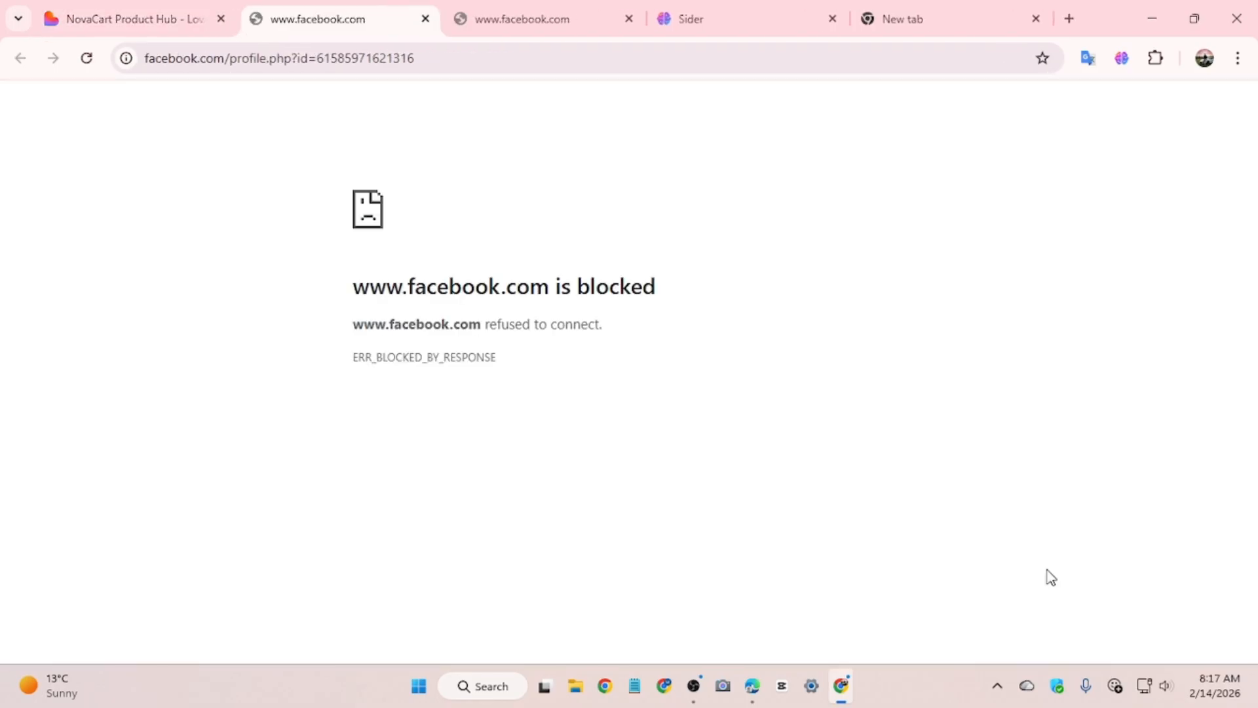
pyautogui.click(162, 2)
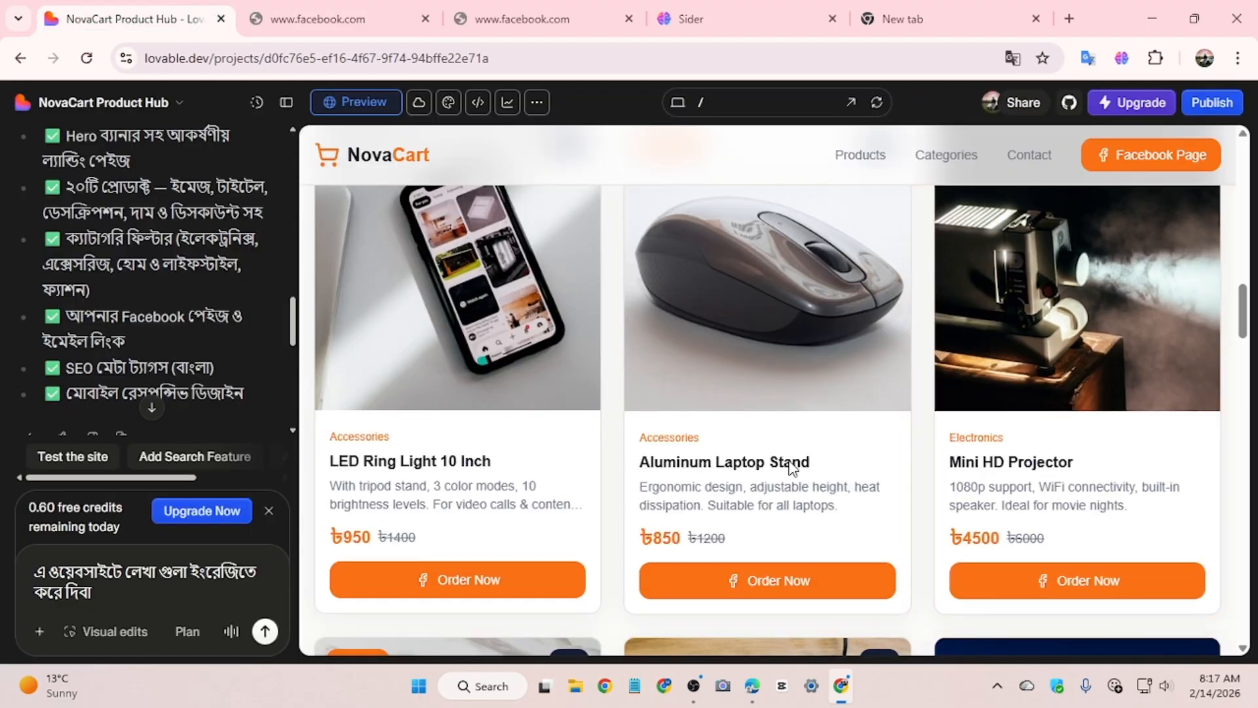
# - Review the remaining products down to the footer and clear the leftover Bengali translation request from the Lovable chat prompt
pyautogui.scroll(-20, 791, 467)
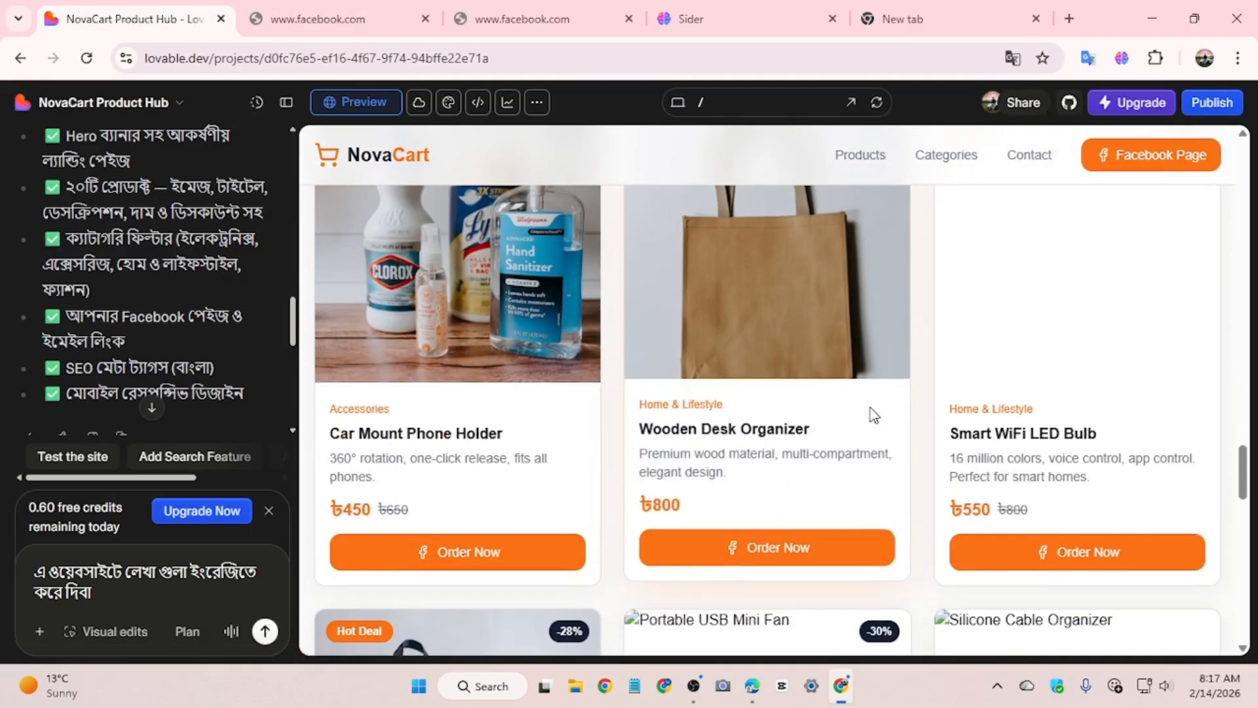
pyautogui.scroll(-10, 873, 414)
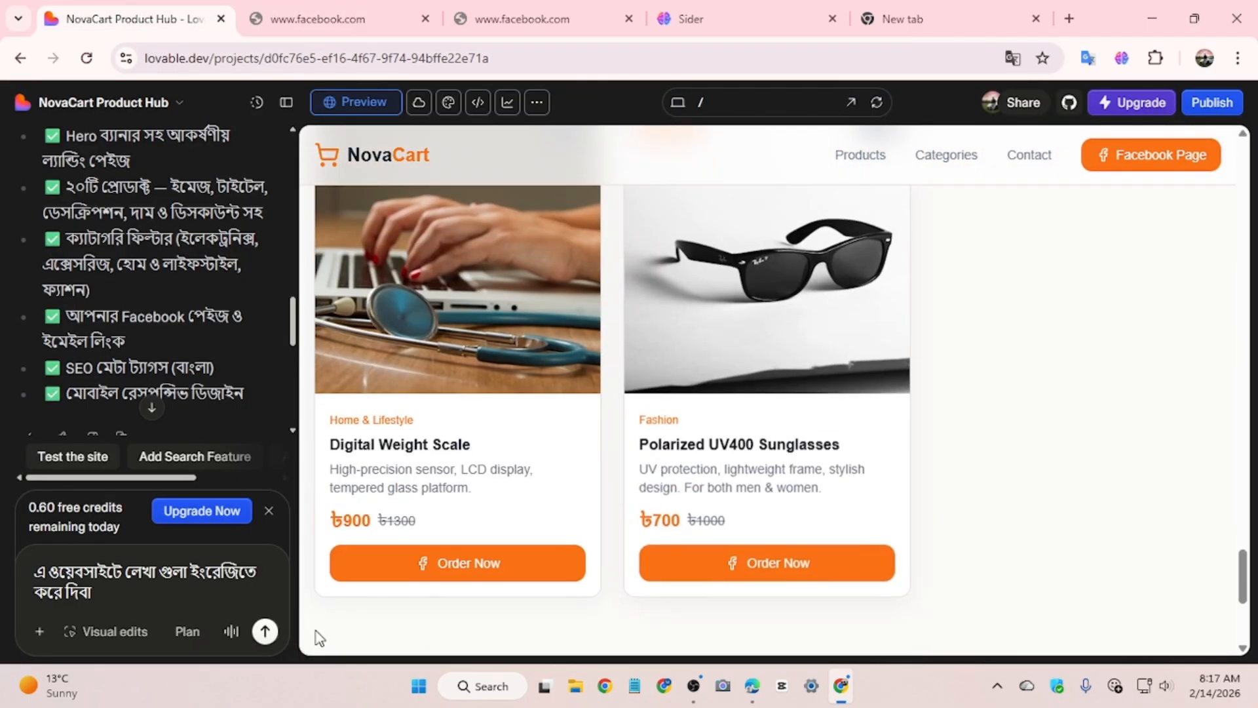
pyautogui.scroll(-5, 320, 637)
pyautogui.moveTo(150, 589); pyautogui.dragTo(2, 588)
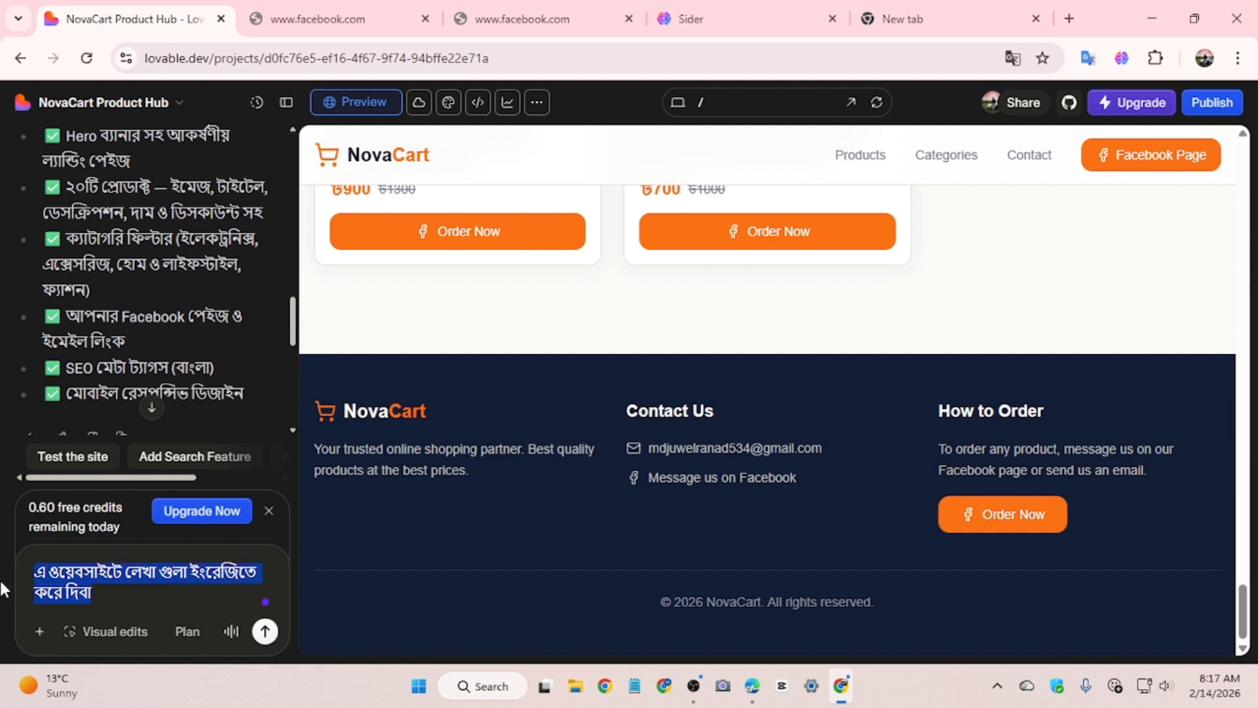
pyautogui.hotkey('ctrl', 'x')
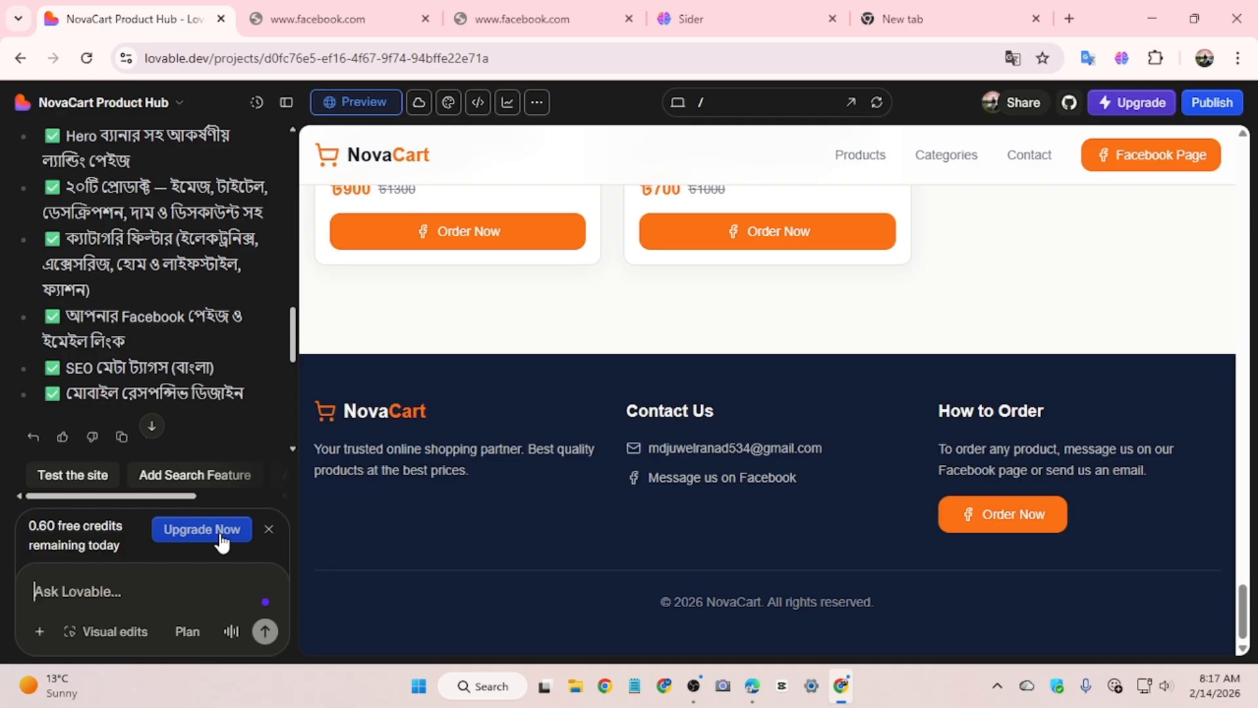
pyautogui.scroll(8, 832, 596)
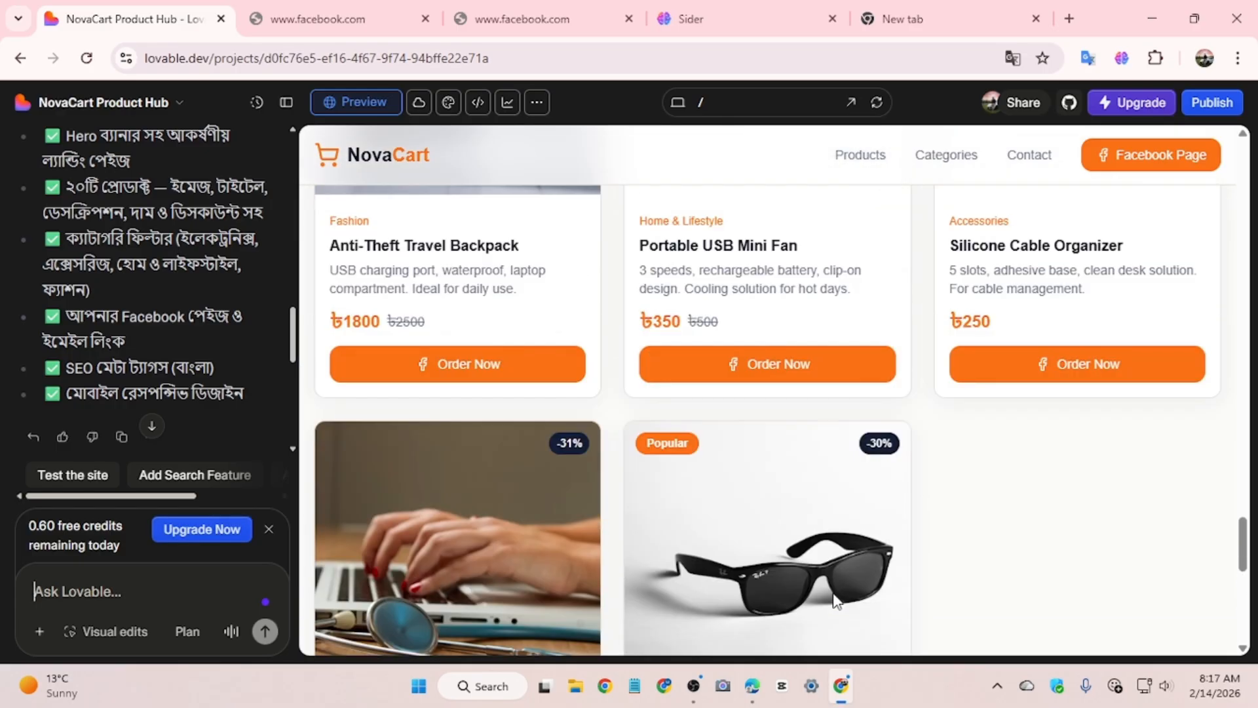
# - Look through the product cards in the site preview once more, checking their images, prices and Order Now buttons
pyautogui.scroll(15, 835, 599)
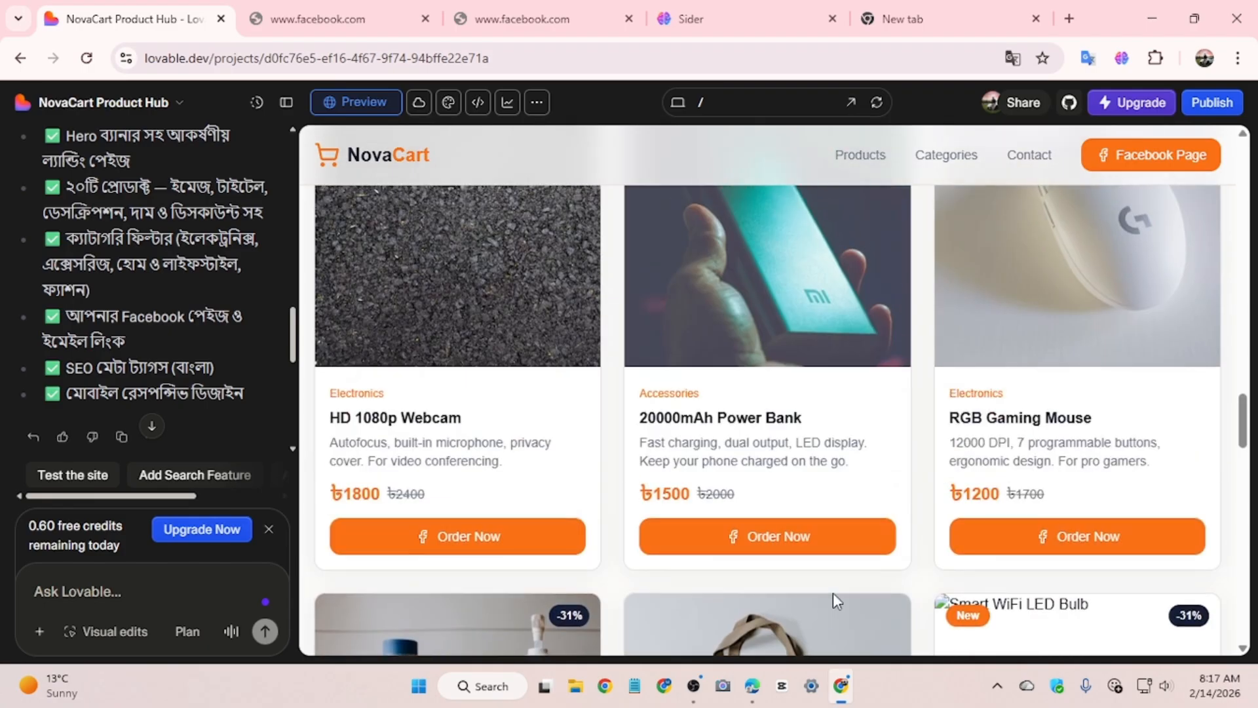
pyautogui.scroll(10, 616, 521)
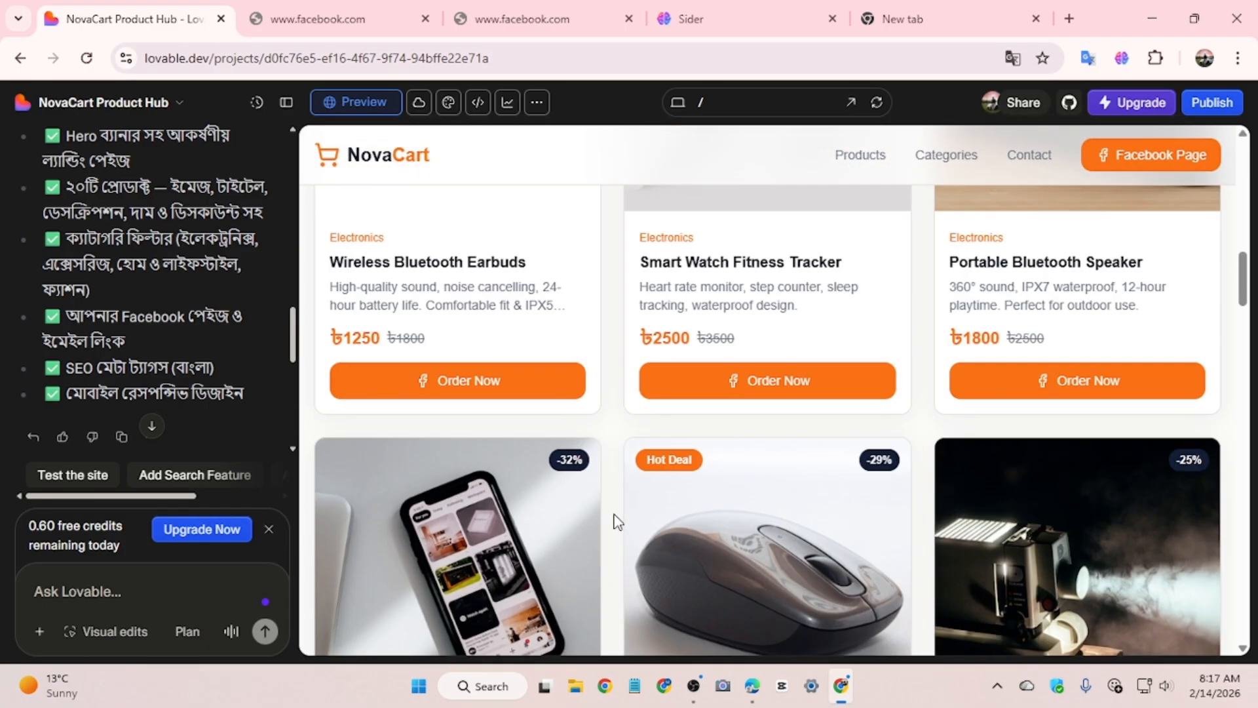
pyautogui.scroll(5, 616, 520)
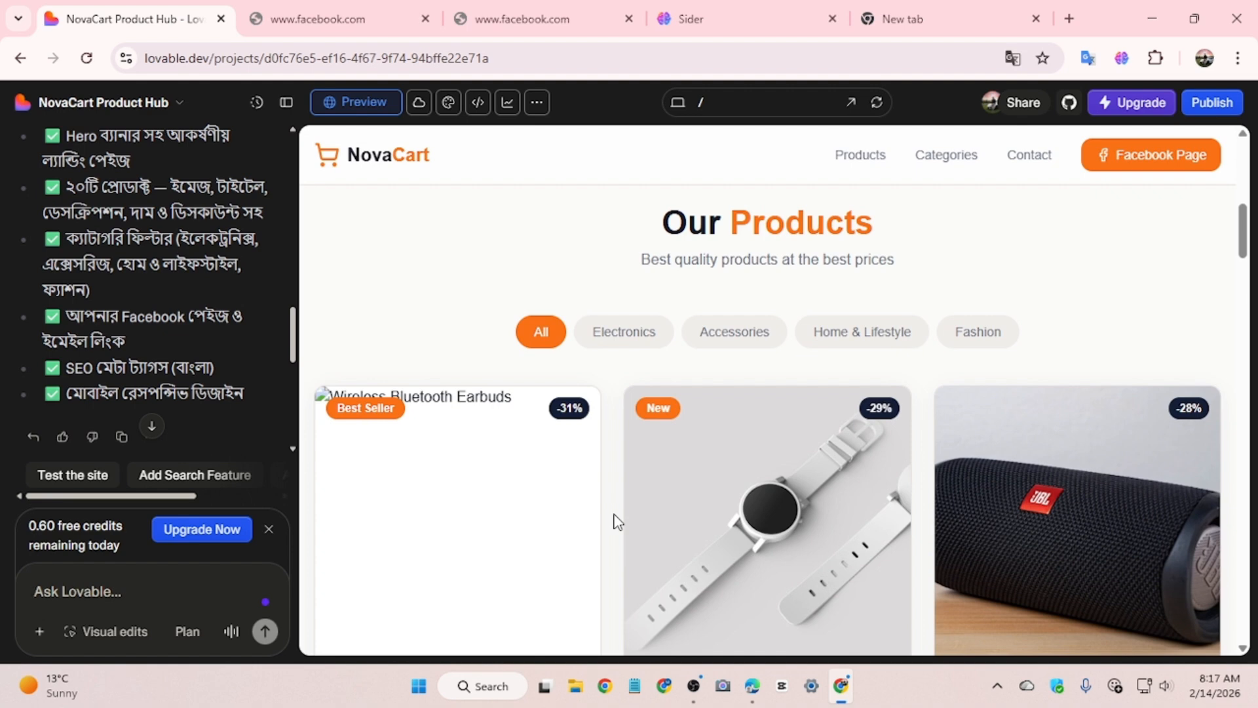
pyautogui.scroll(-3, 616, 521)
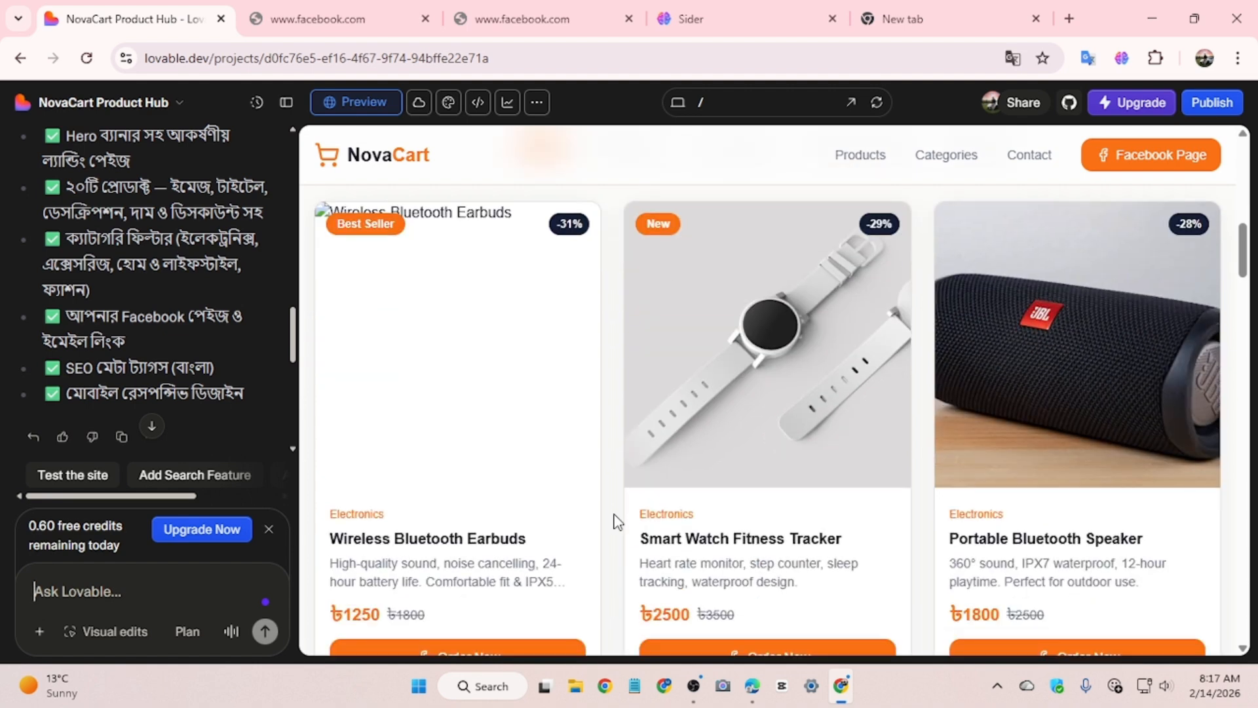
pyautogui.scroll(-3, 688, 498)
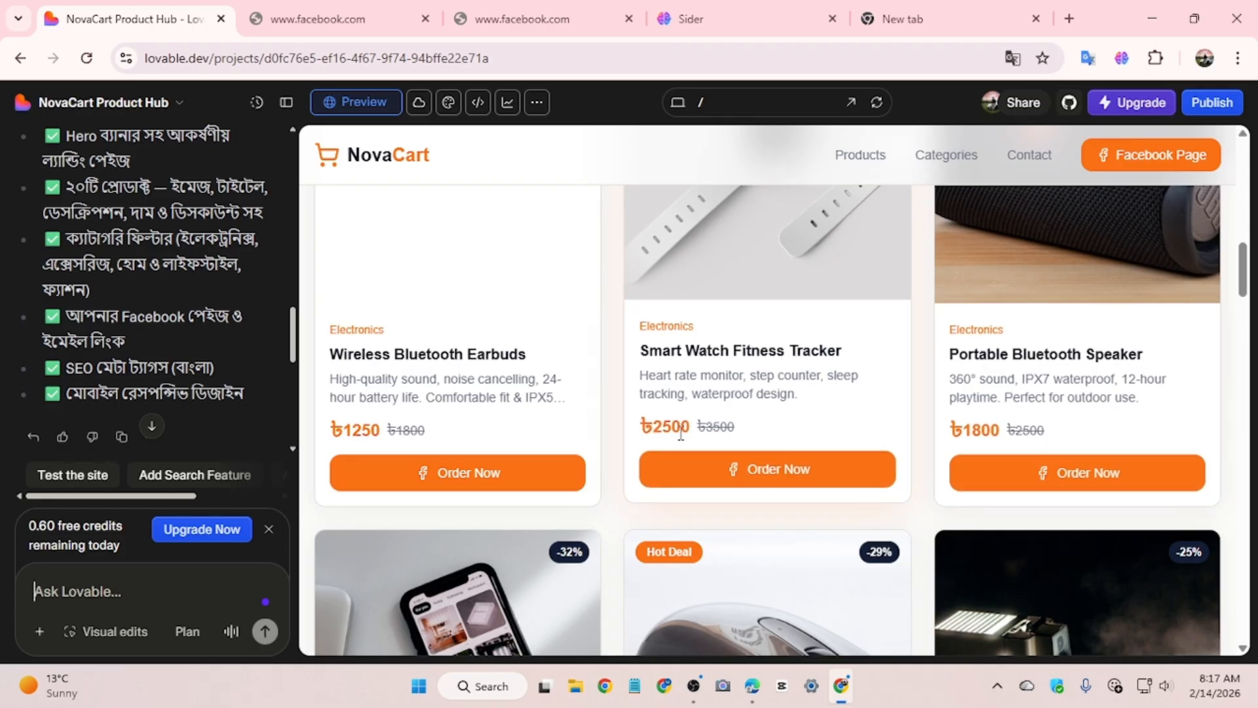
pyautogui.scroll(8, 688, 433)
pyautogui.scroll(-3, 708, 441)
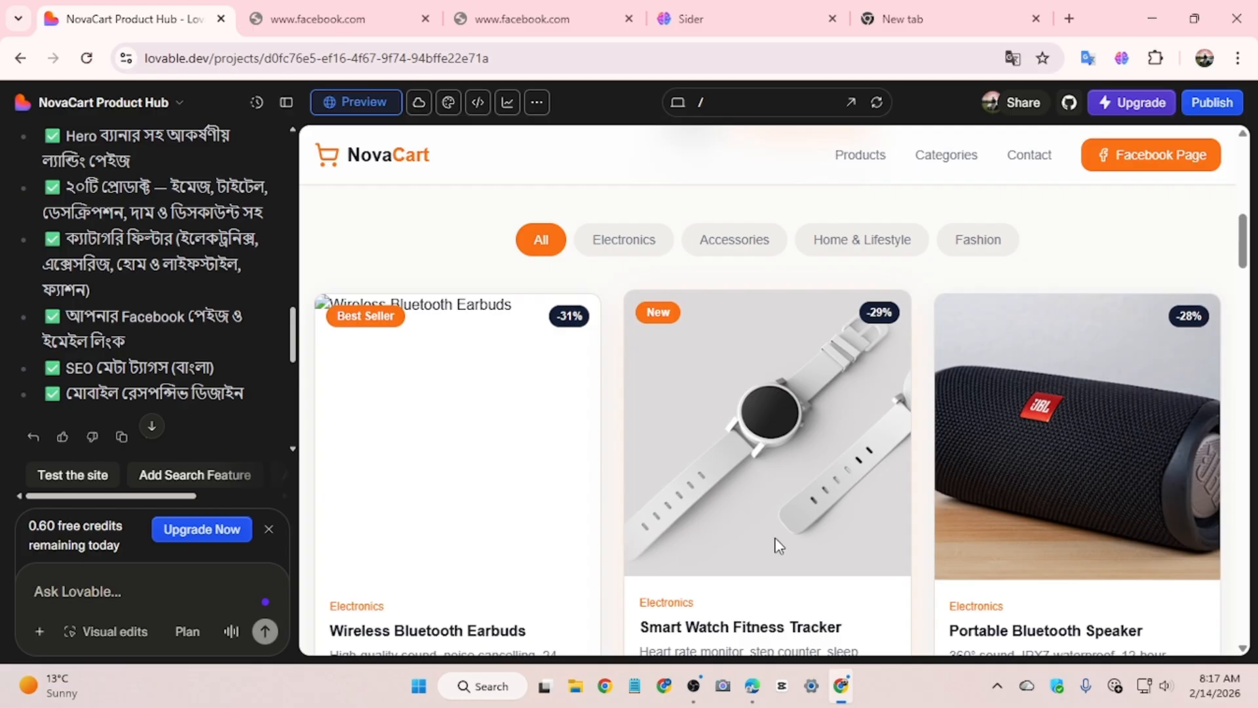
pyautogui.scroll(-4, 772, 542)
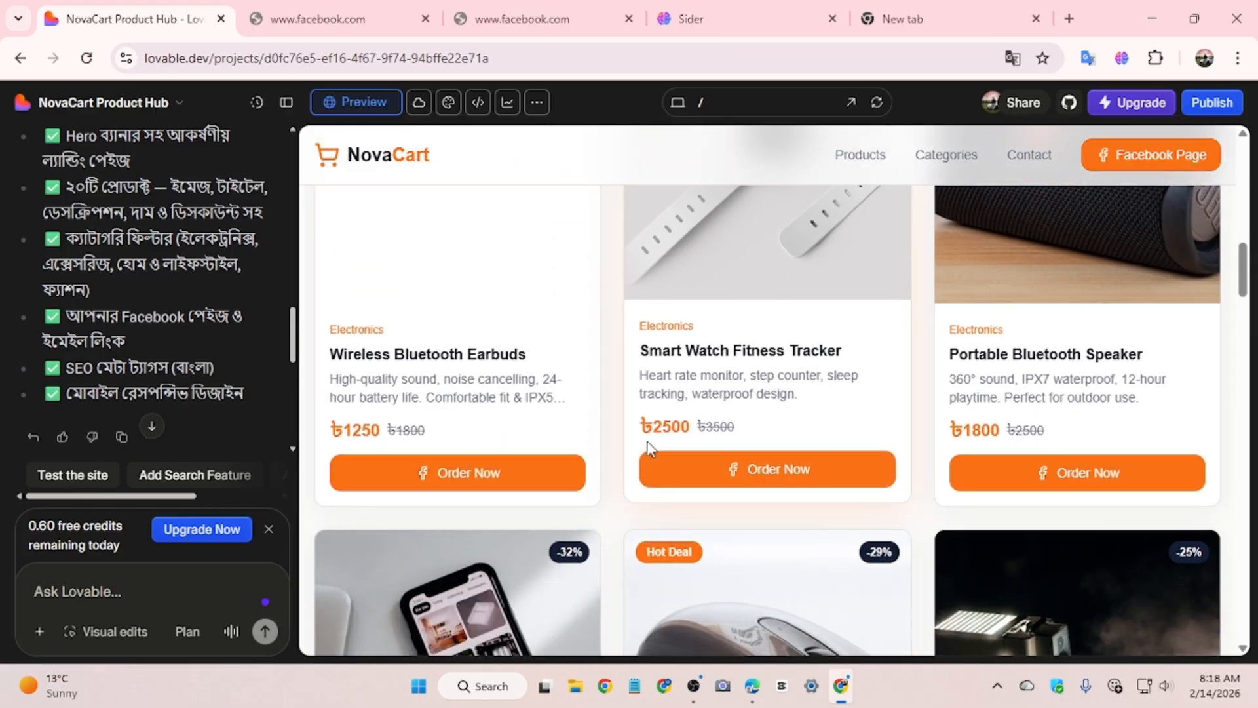
pyautogui.scroll(-4, 768, 517)
pyautogui.scroll(10, 768, 518)
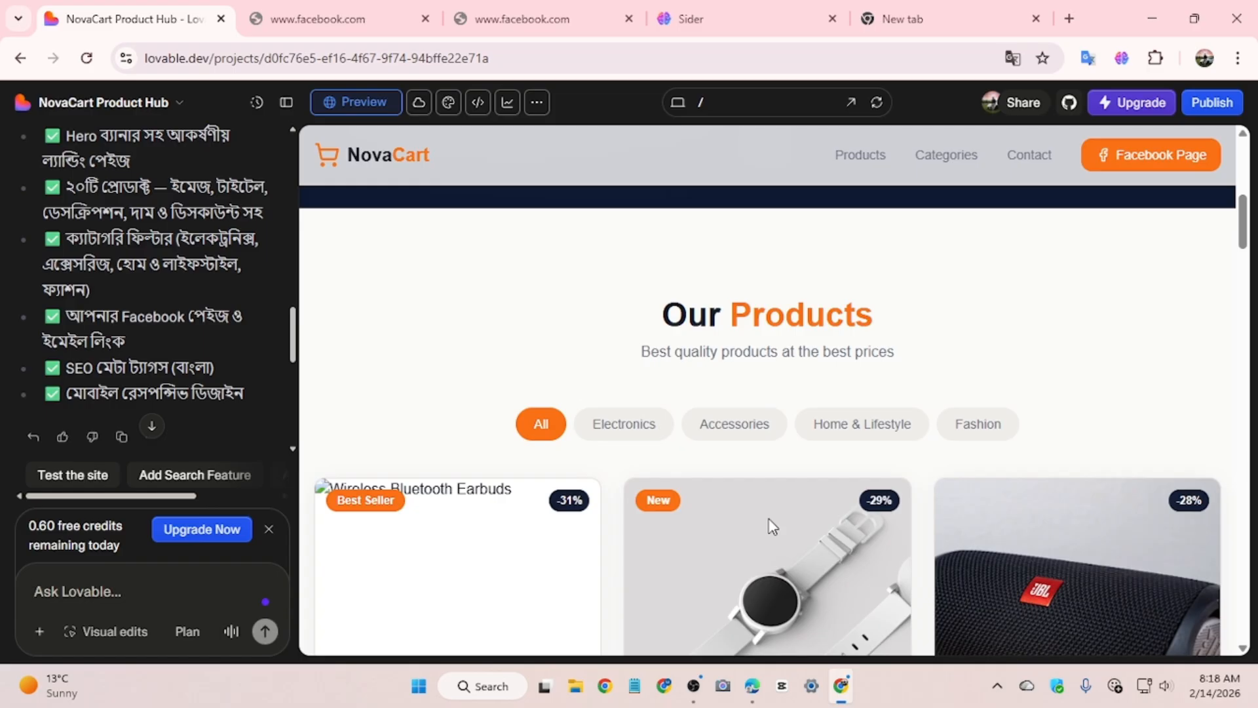
pyautogui.scroll(-10, 772, 526)
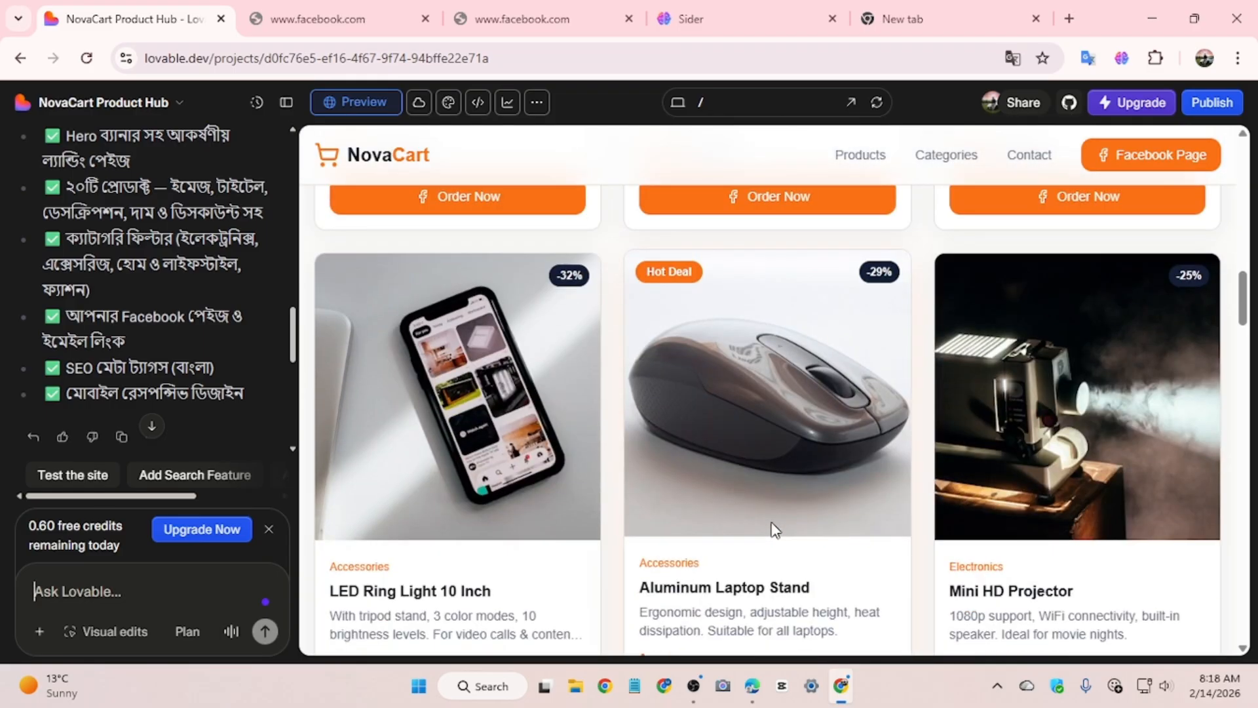
pyautogui.scroll(-10, 771, 522)
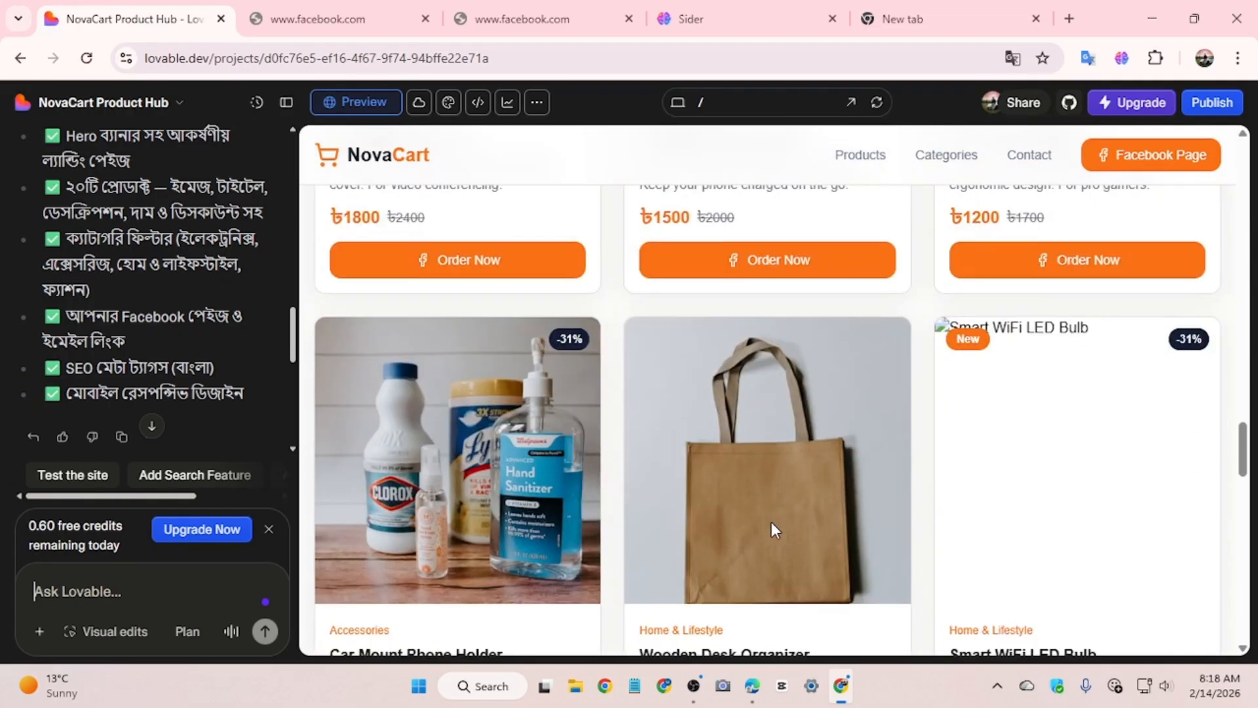
pyautogui.scroll(-4, 772, 528)
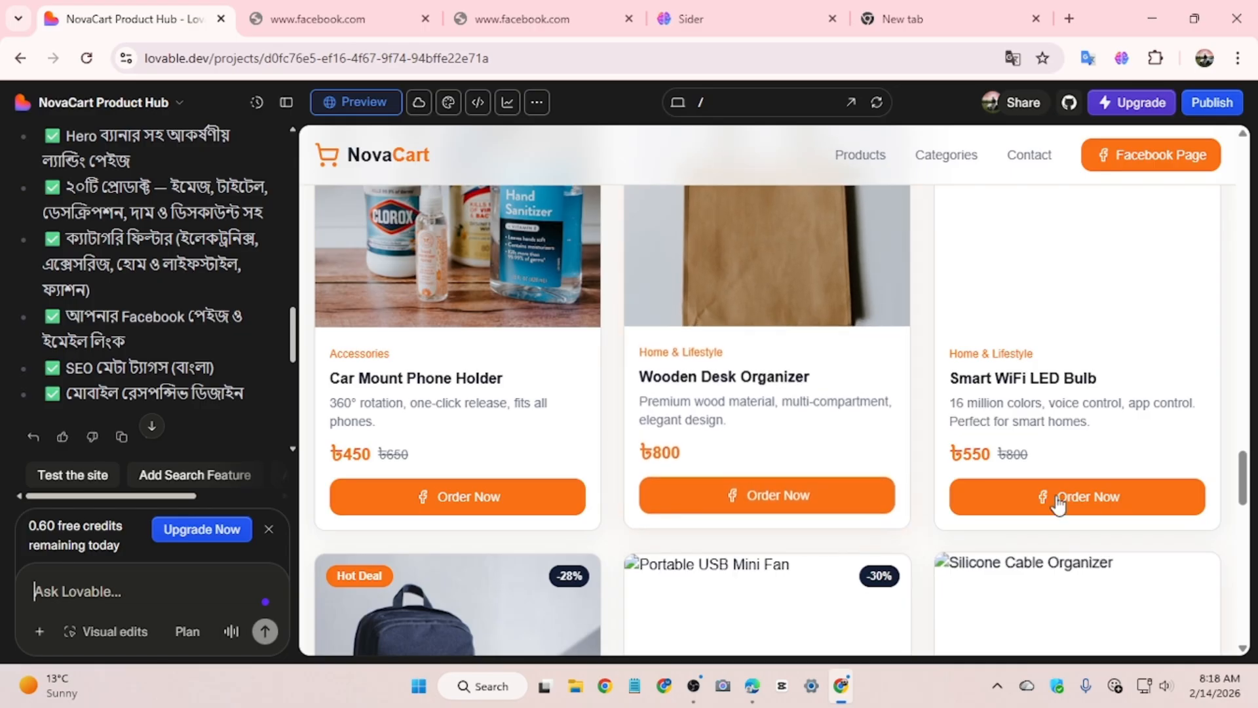
# - Publish the latest changes to the NovaCart site and copy its live URL
pyautogui.click(1220, 103)
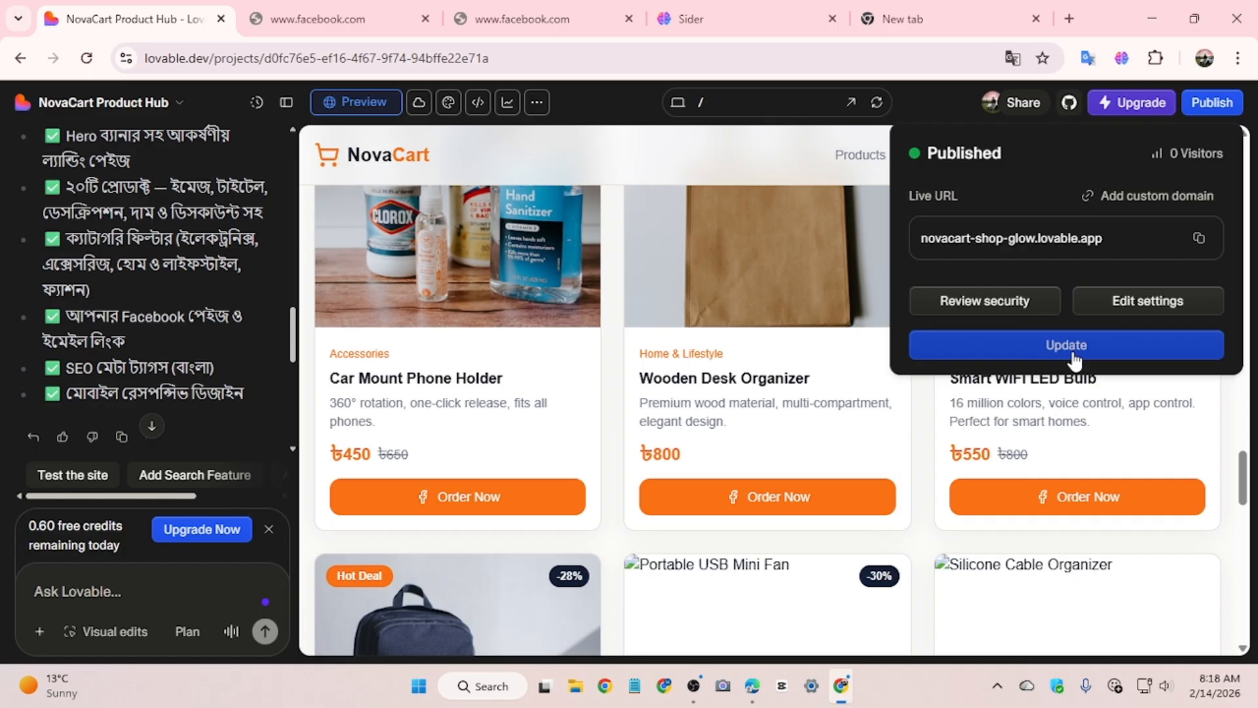
pyautogui.click(1208, 113)
pyautogui.click(1211, 105)
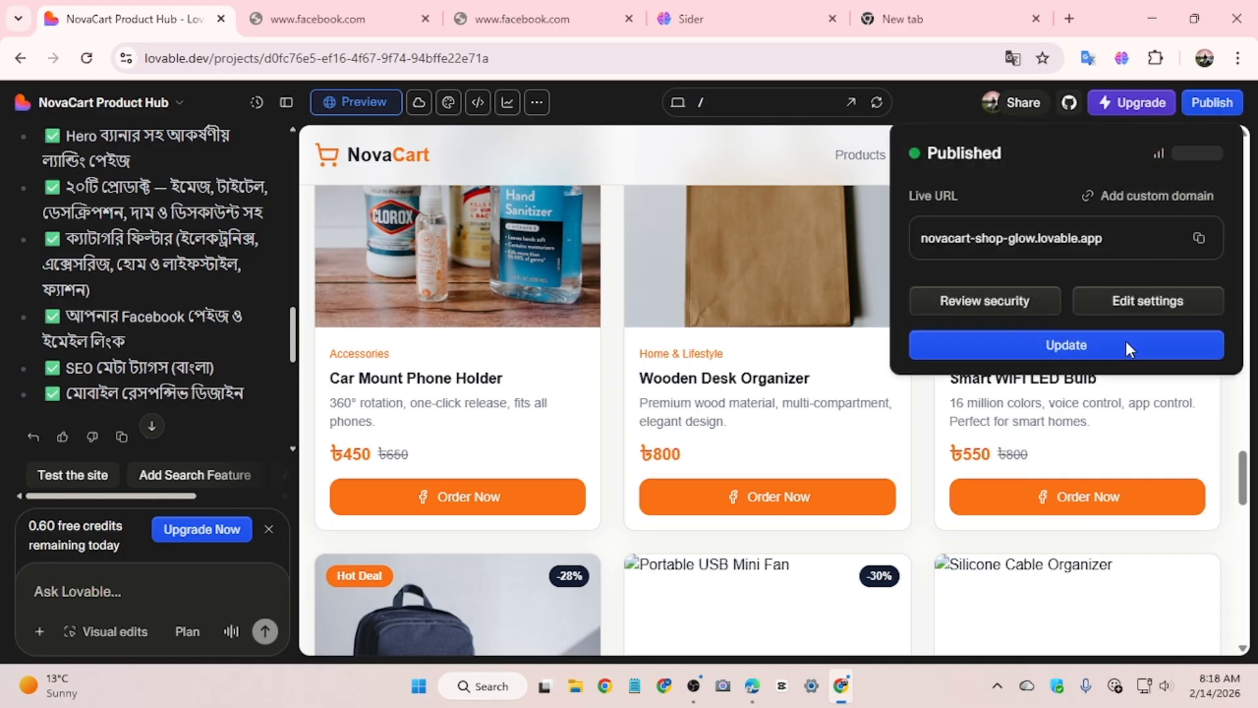
pyautogui.click(1089, 354)
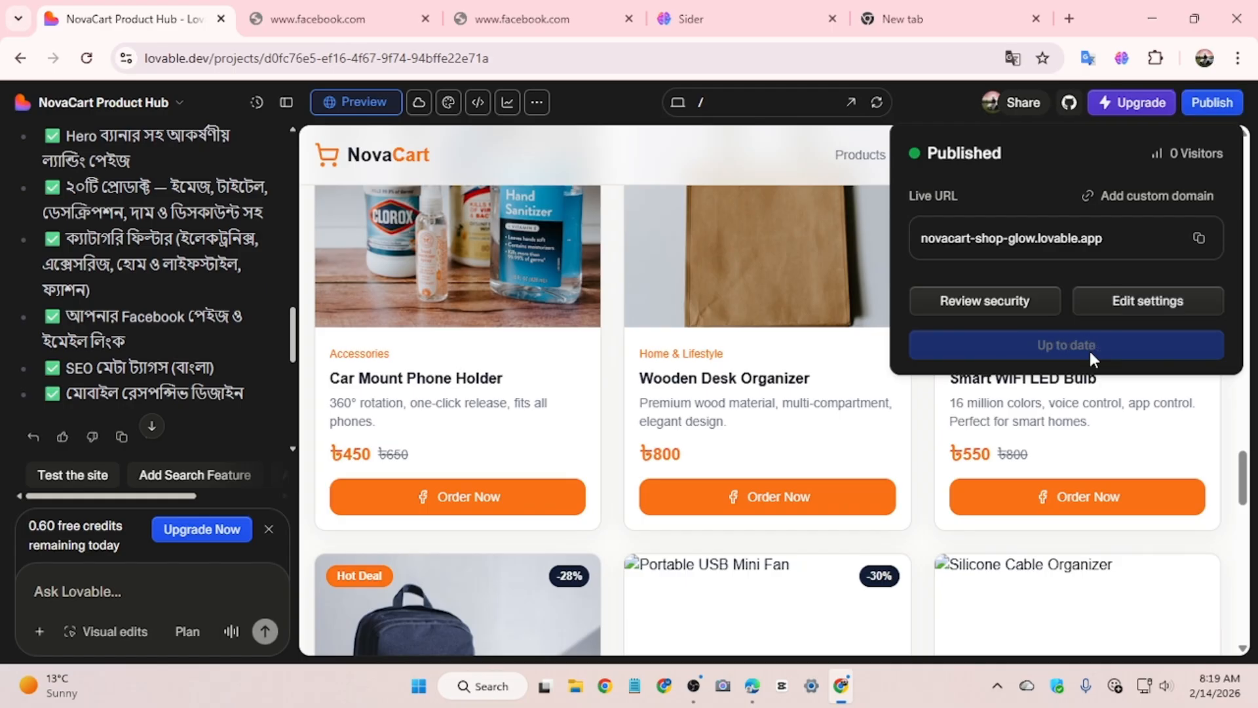
pyautogui.click(1201, 240)
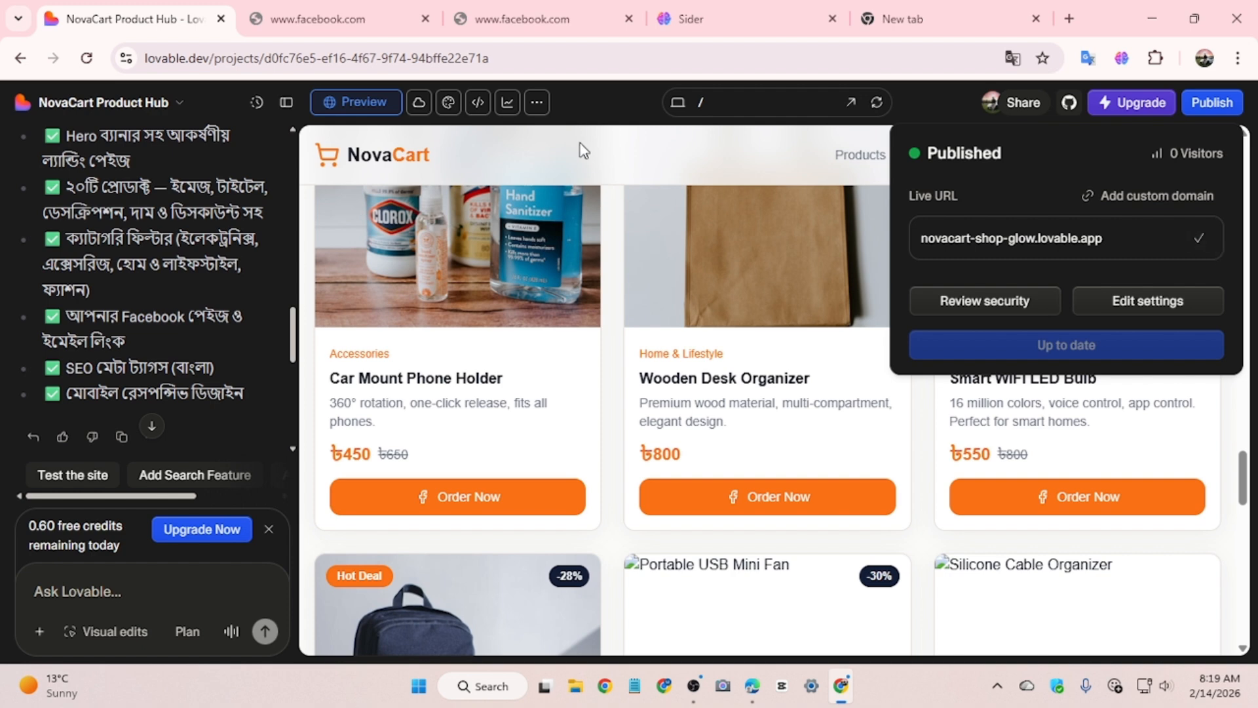
# - Add the Lovable project's browser tab to a new tab group named novacart
pyautogui.rightClick(194, 19)
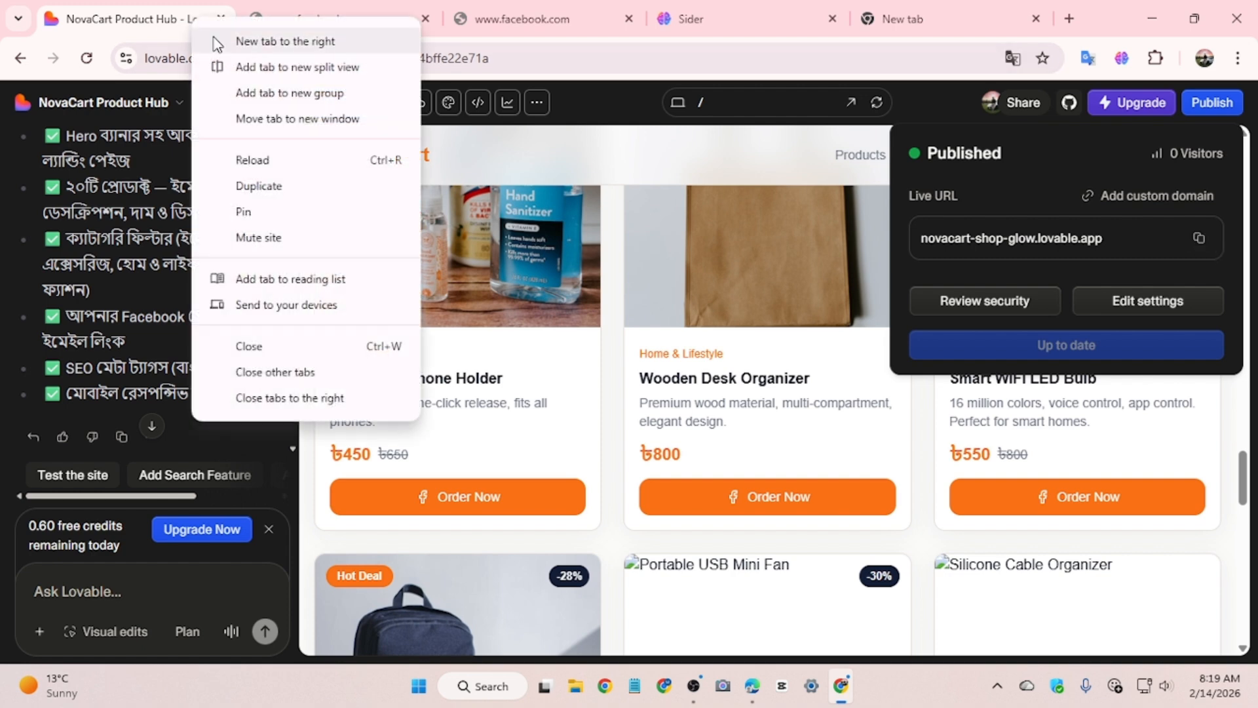
pyautogui.click(257, 94)
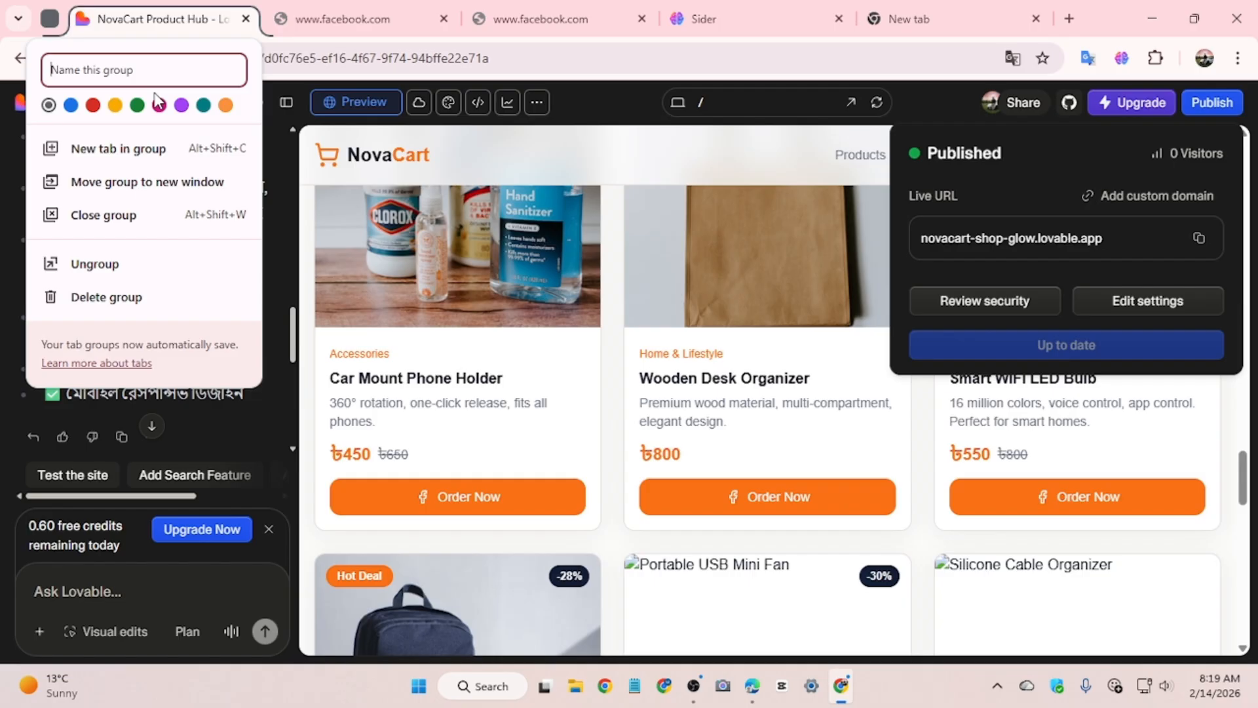
pyautogui.write('noca')
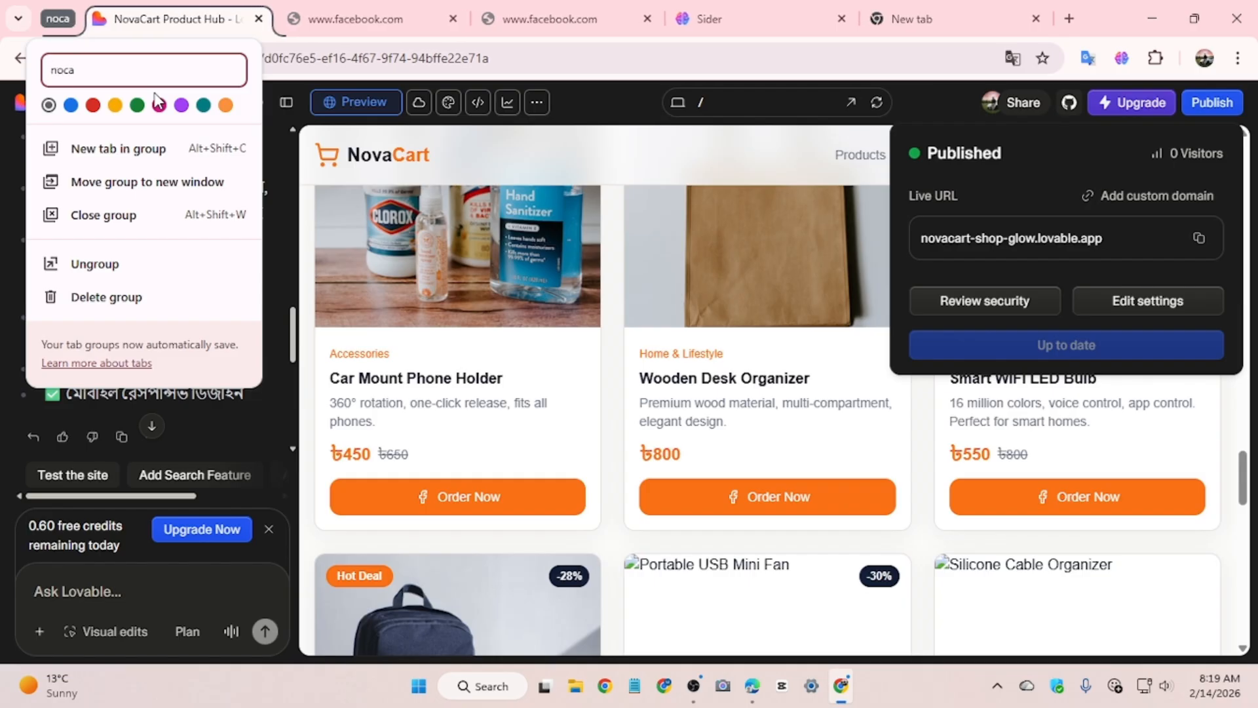
pyautogui.press('BackSpace')
pyautogui.press('BackSpace')
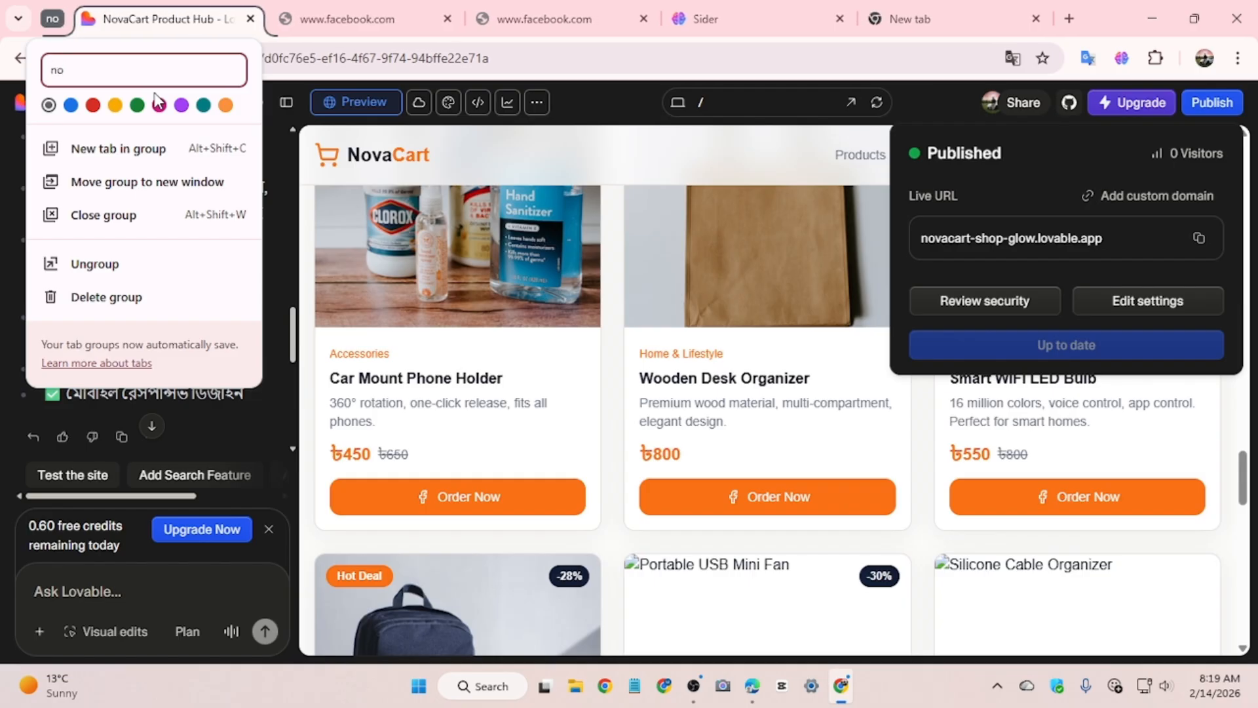
pyautogui.write('c')
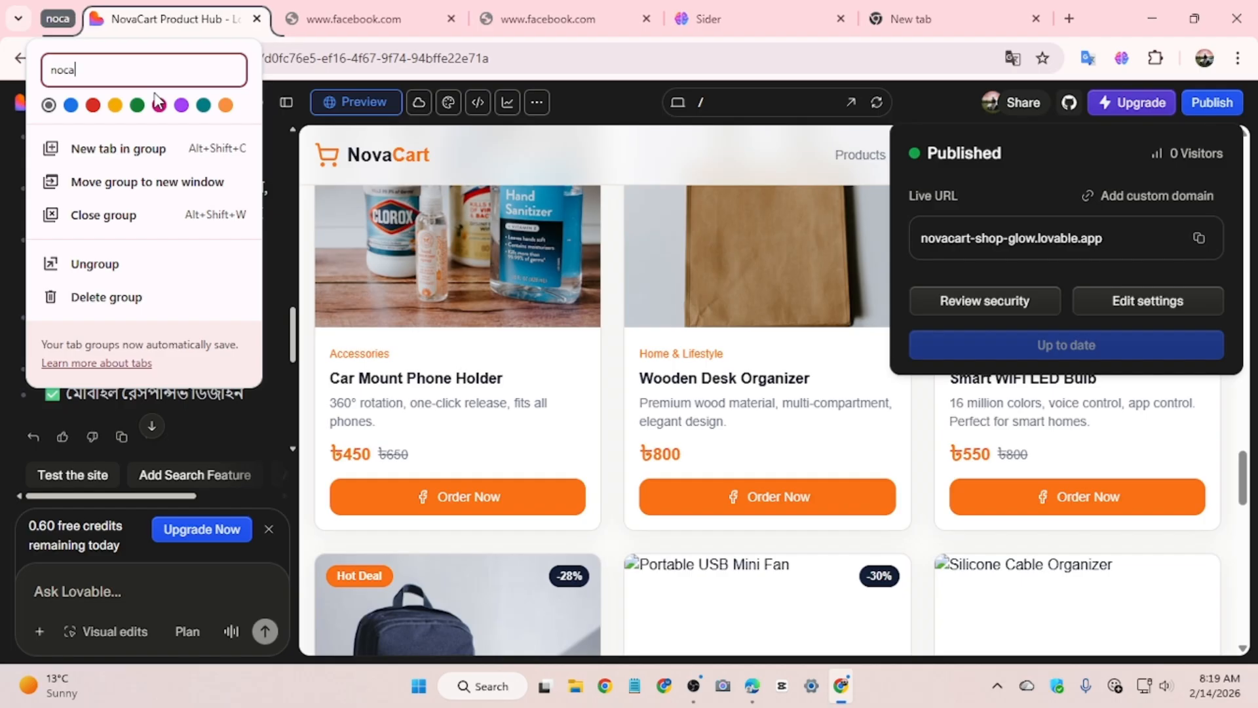
pyautogui.press('BackSpace')
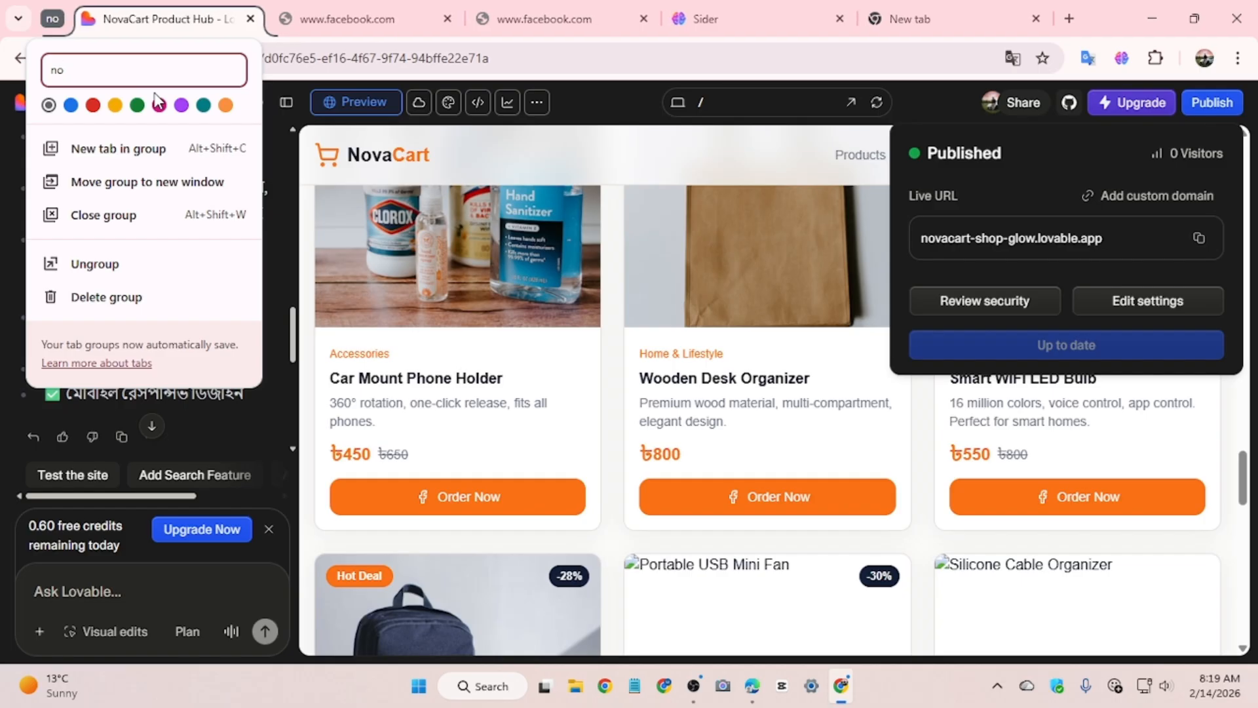
pyautogui.write('vaca')
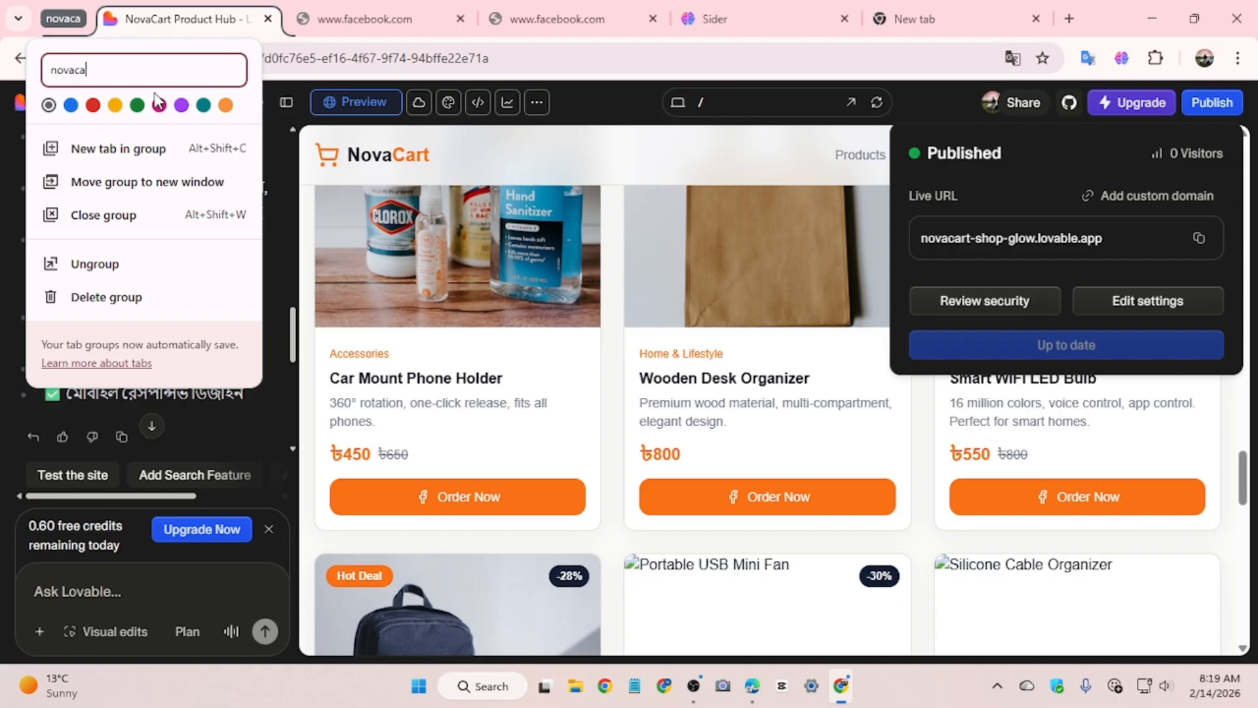
pyautogui.write('rt')
pyautogui.press('Return')
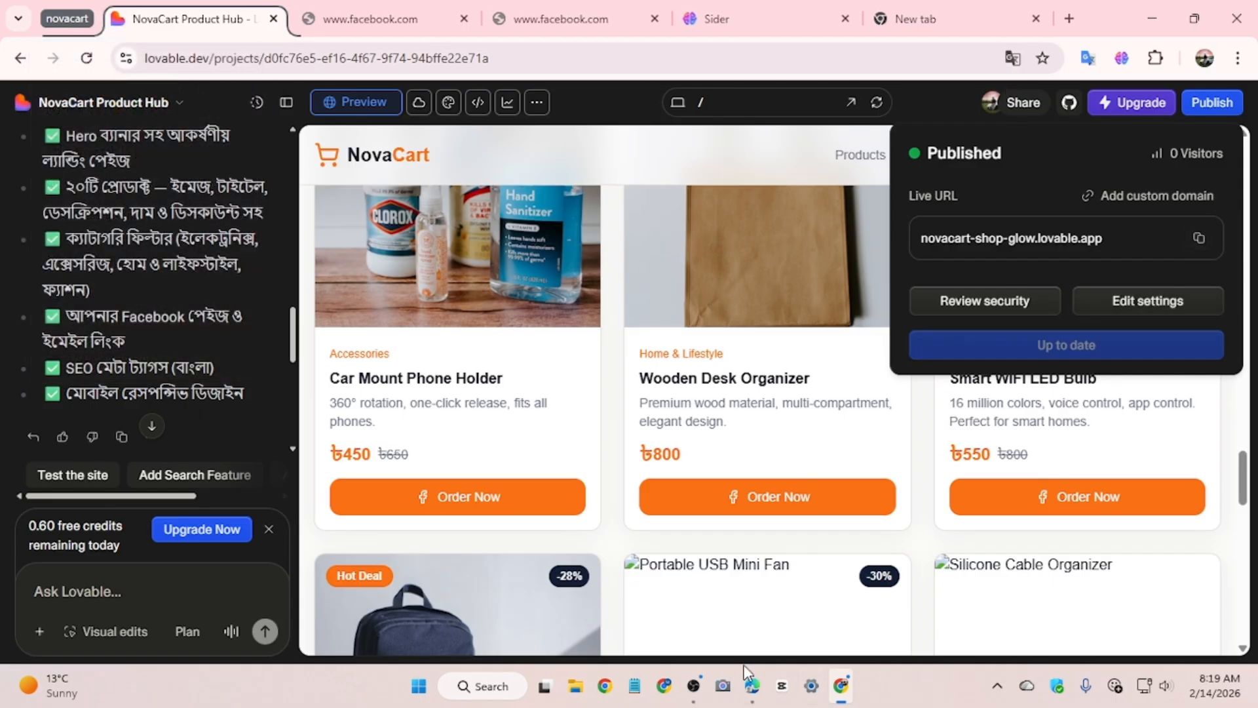
pyautogui.click(752, 686)
pyautogui.click(494, 18)
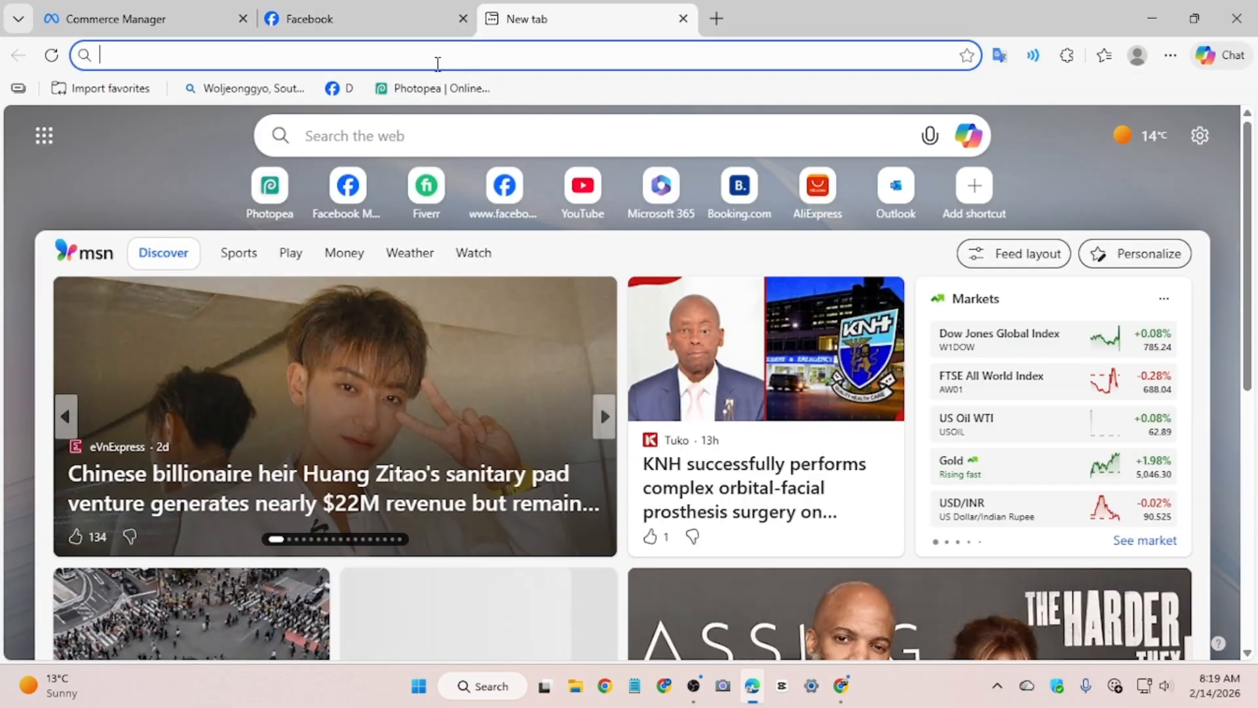
pyautogui.click(437, 63)
pyautogui.hotkey('ctrl', 'v')
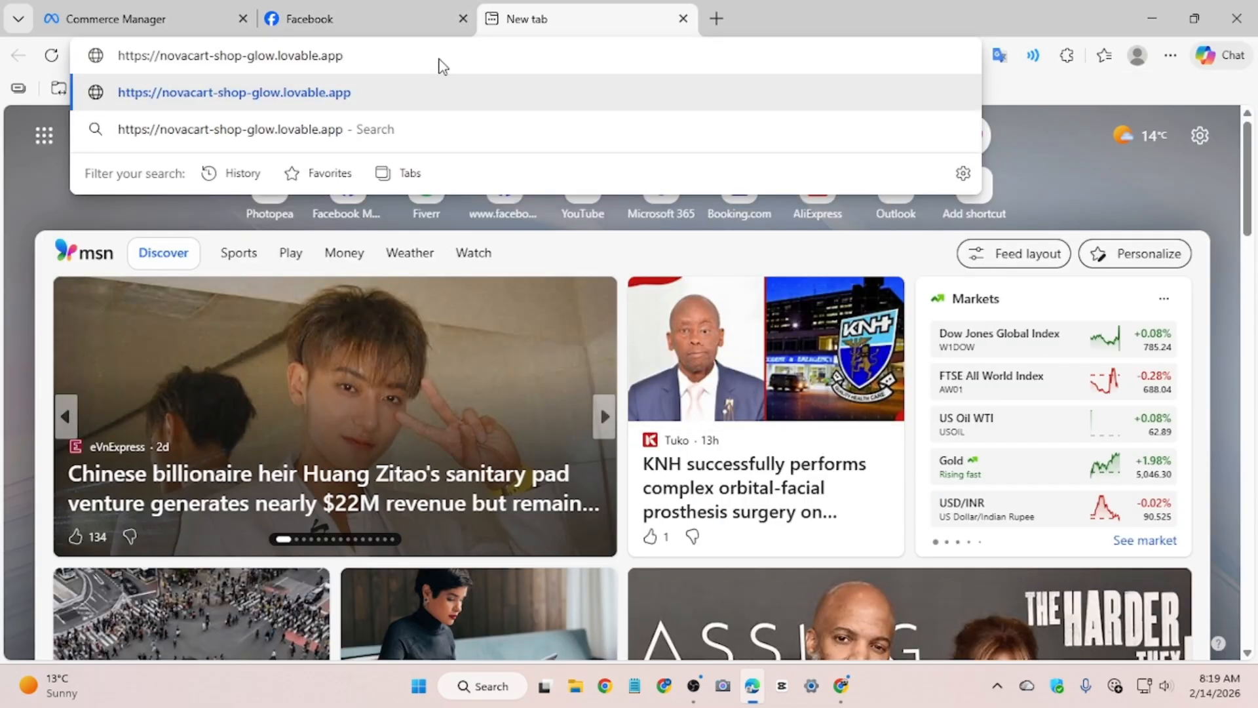
pyautogui.press('Return')
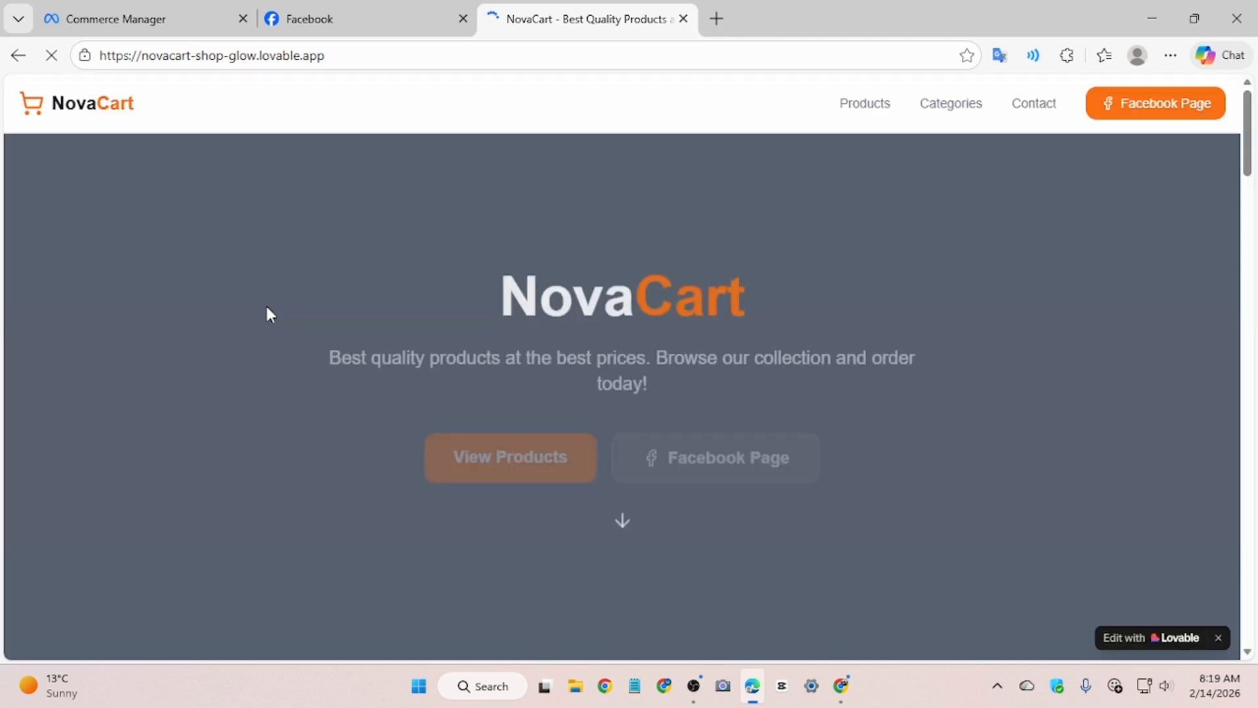
# - Test the Facebook Page link in the live site's hero banner and return to the NovaCart site tab
pyautogui.scroll(-5, 980, 174)
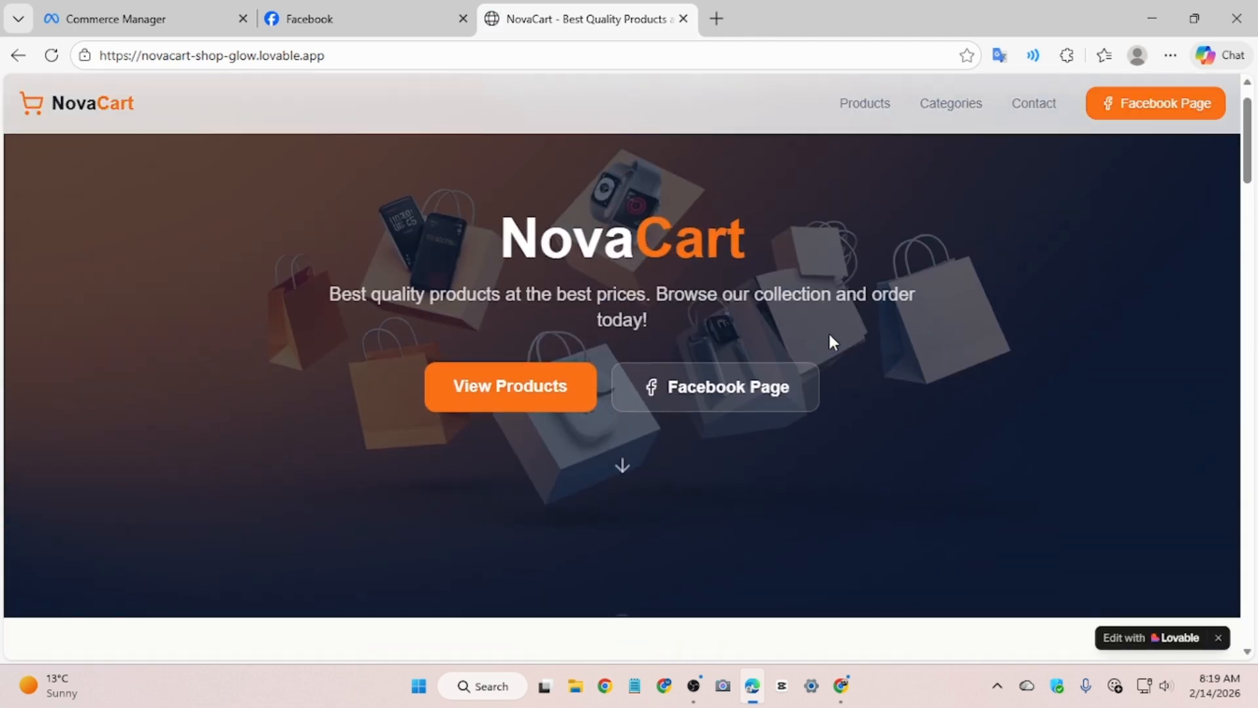
pyautogui.scroll(5, 679, 258)
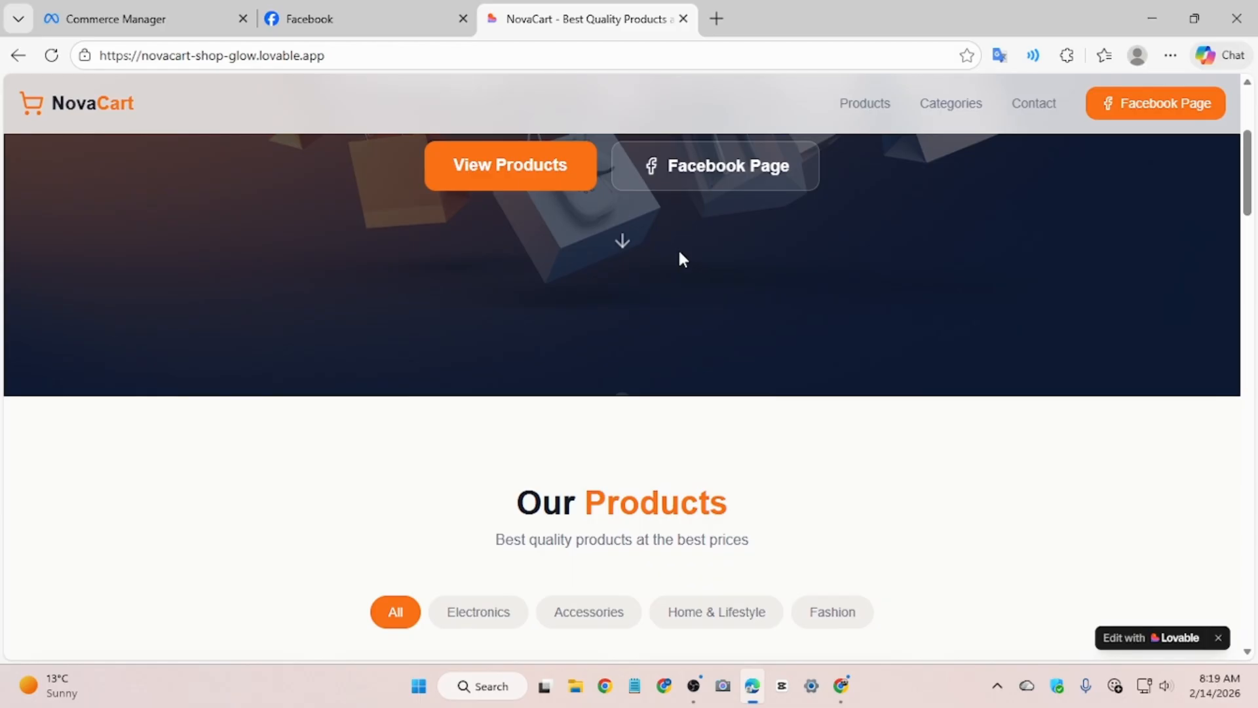
pyautogui.click(699, 186)
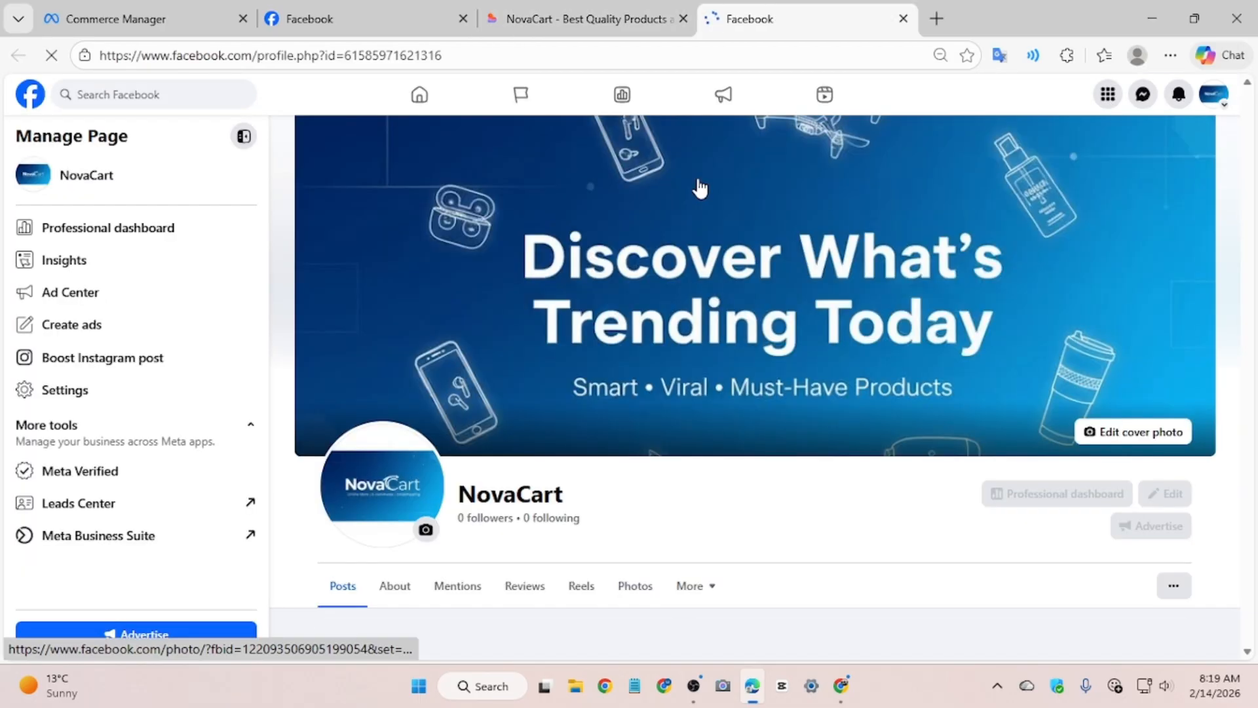
pyautogui.scroll(-3, 696, 188)
pyautogui.click(578, 11)
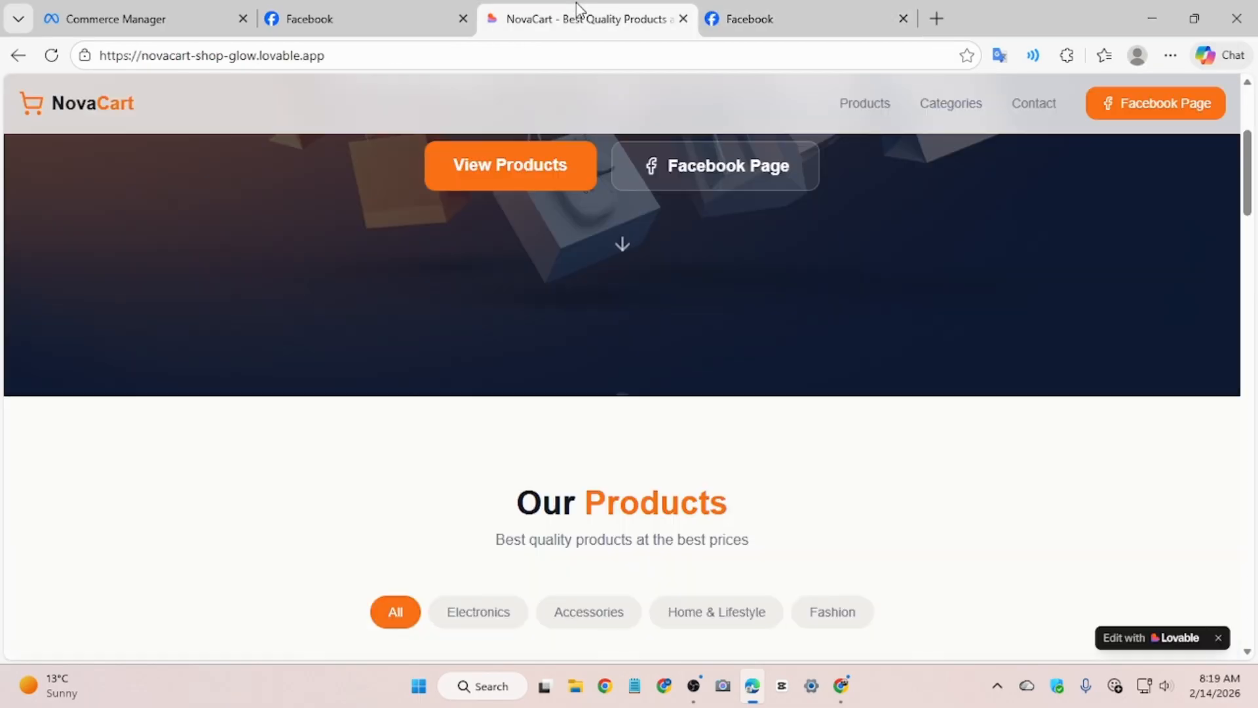